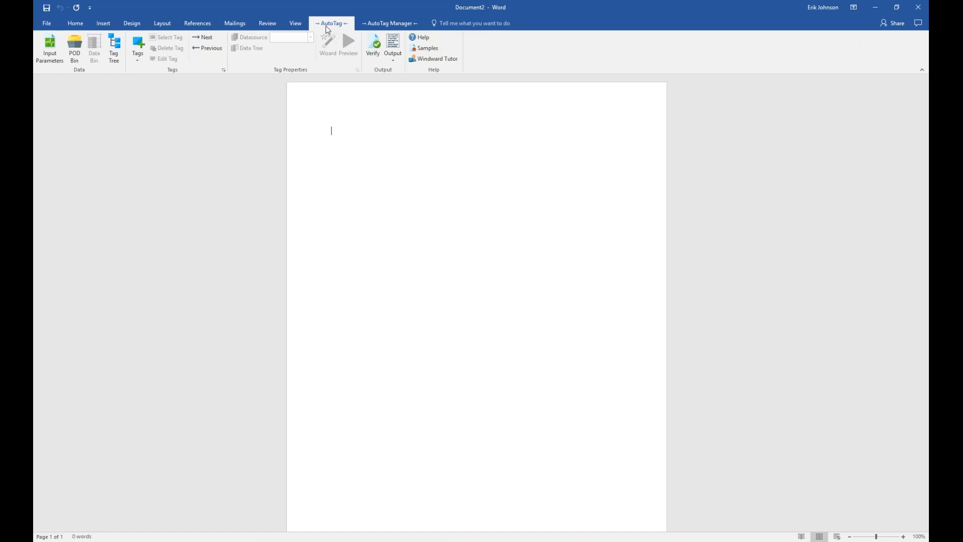
Open the ForEach Tag sample from the SQL tag tutorials among the AutoTag sample templates.
{"action": "left_click", "coordinate": [395, 23]}
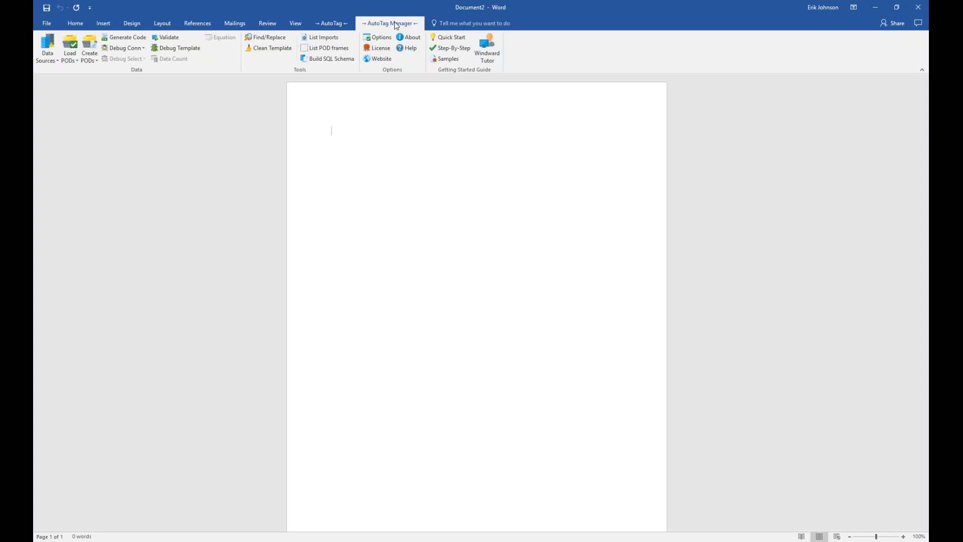
{"action": "left_click", "coordinate": [445, 59]}
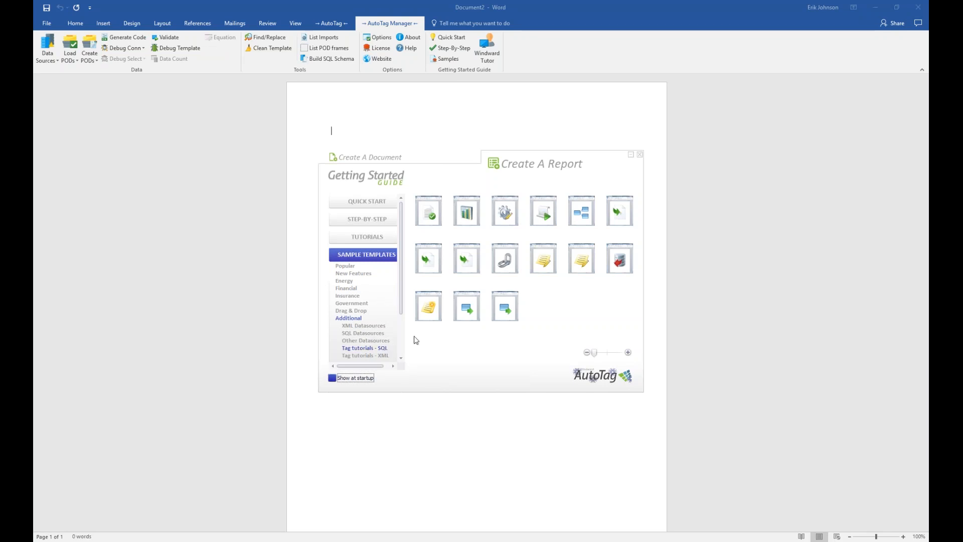
{"action": "mouse_move", "coordinate": [478, 311]}
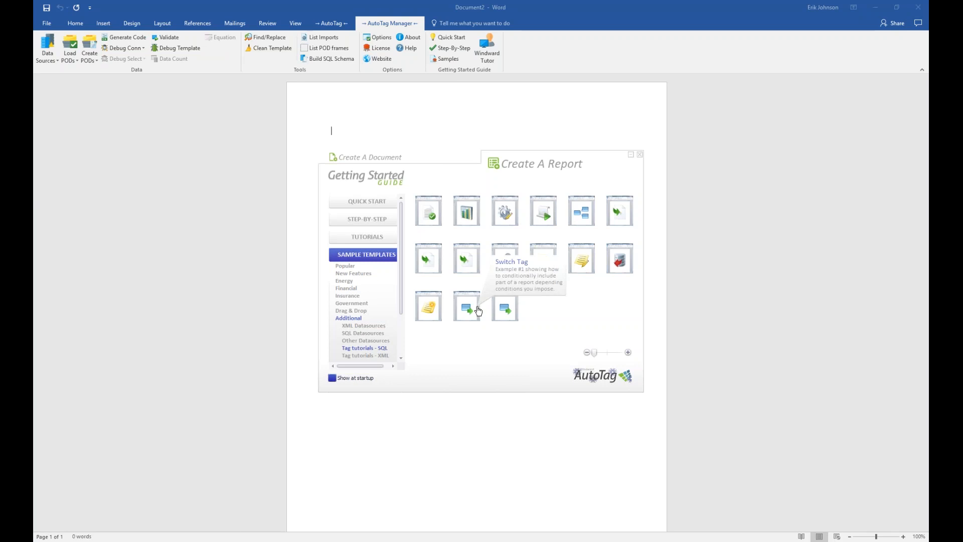
{"action": "mouse_move", "coordinate": [551, 216]}
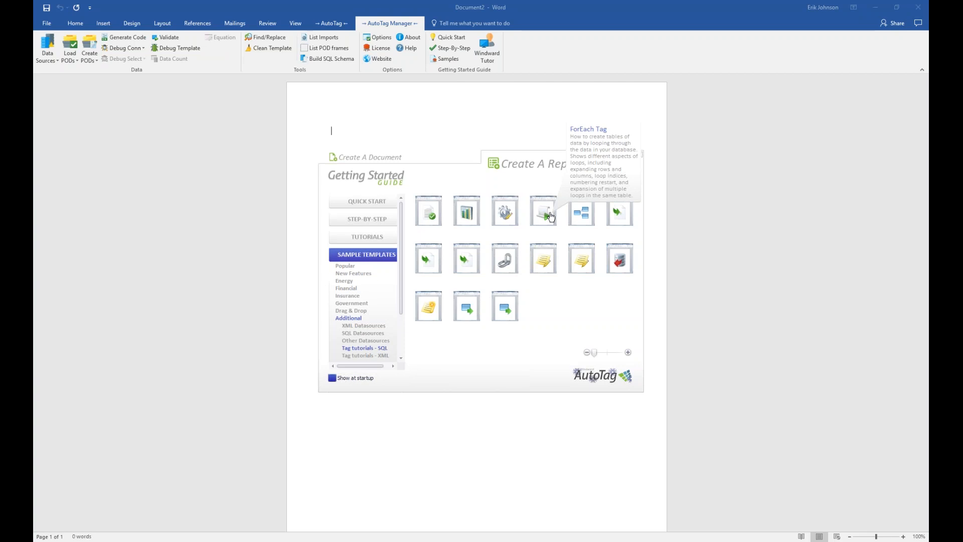
{"action": "left_click", "coordinate": [551, 217]}
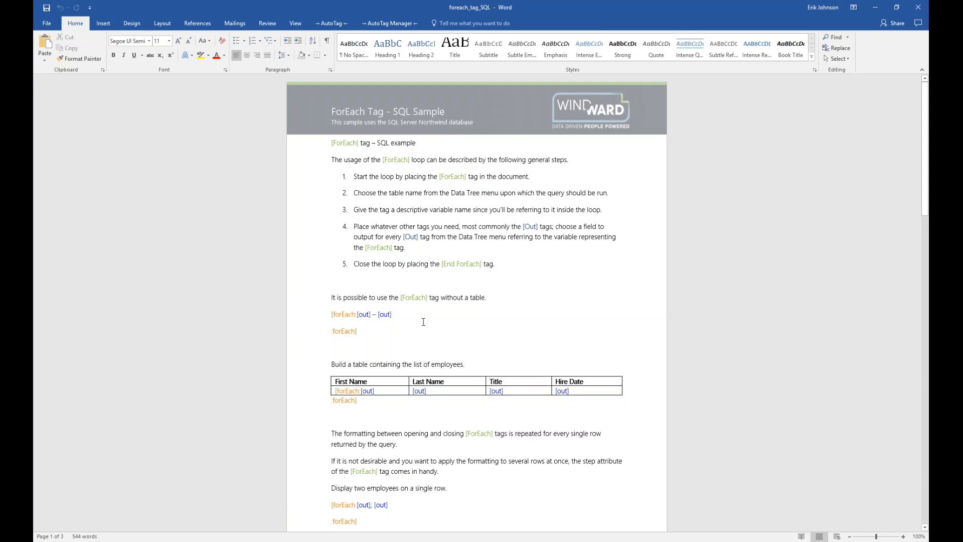
Preview the data returned by the opening ForEach tag of the loop without a table, enlarging the results window to see every column.
{"action": "left_click", "coordinate": [343, 314]}
{"action": "left_click", "coordinate": [362, 331]}
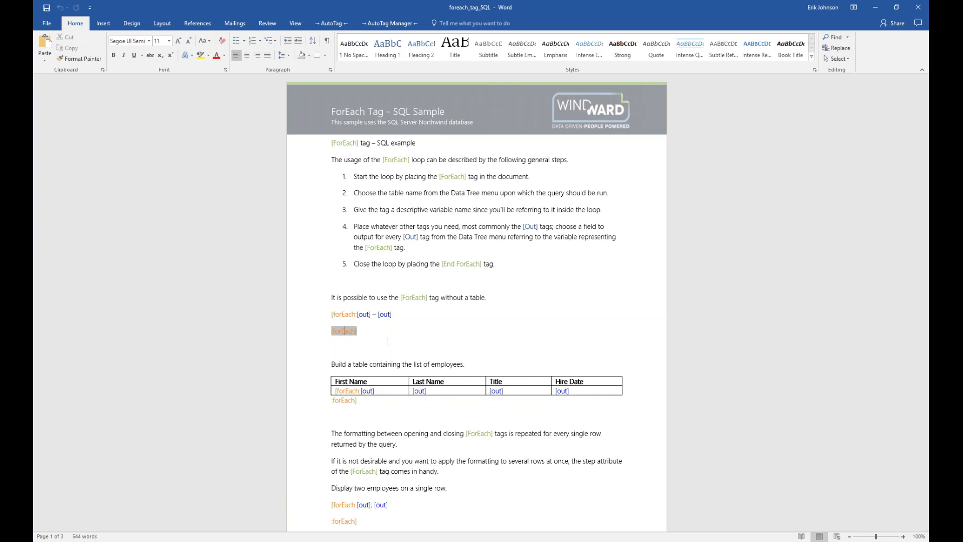
{"action": "left_click", "coordinate": [345, 314]}
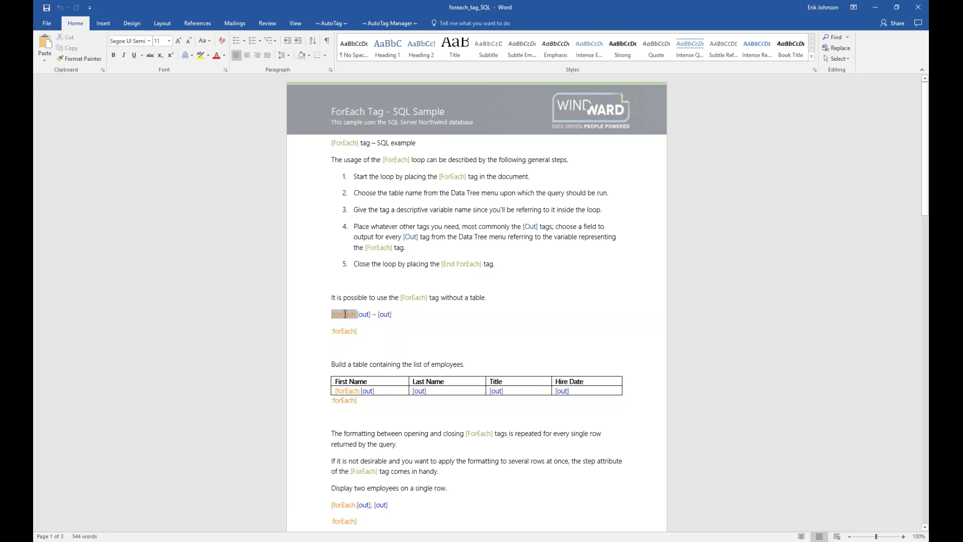
{"action": "left_click", "coordinate": [329, 23]}
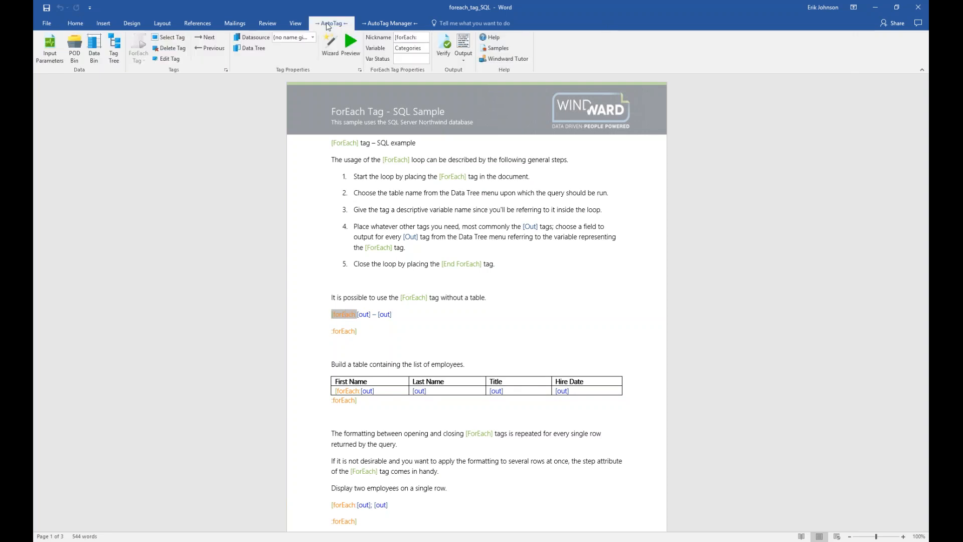
{"action": "left_click", "coordinate": [350, 44]}
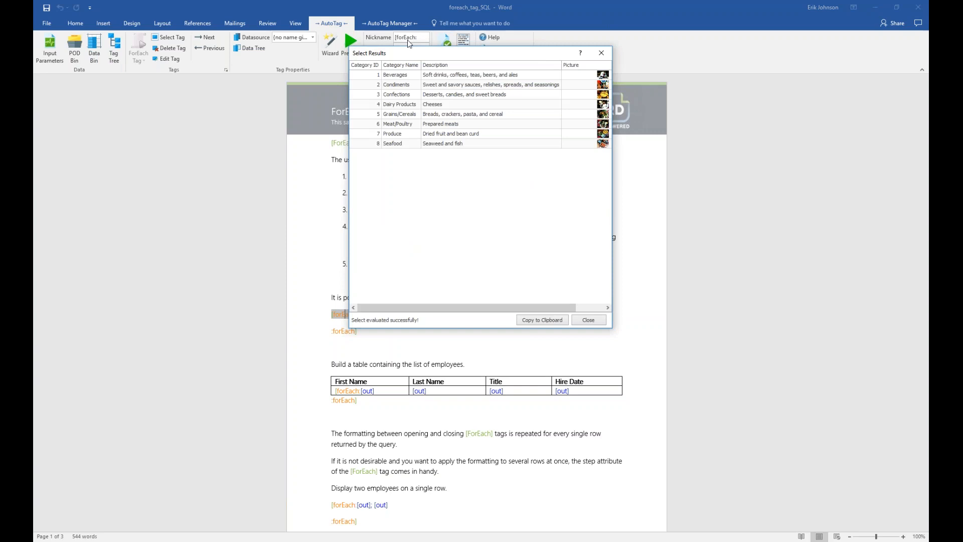
{"action": "left_click_drag", "start_coordinate": [427, 54], "coordinate": [486, 130]}
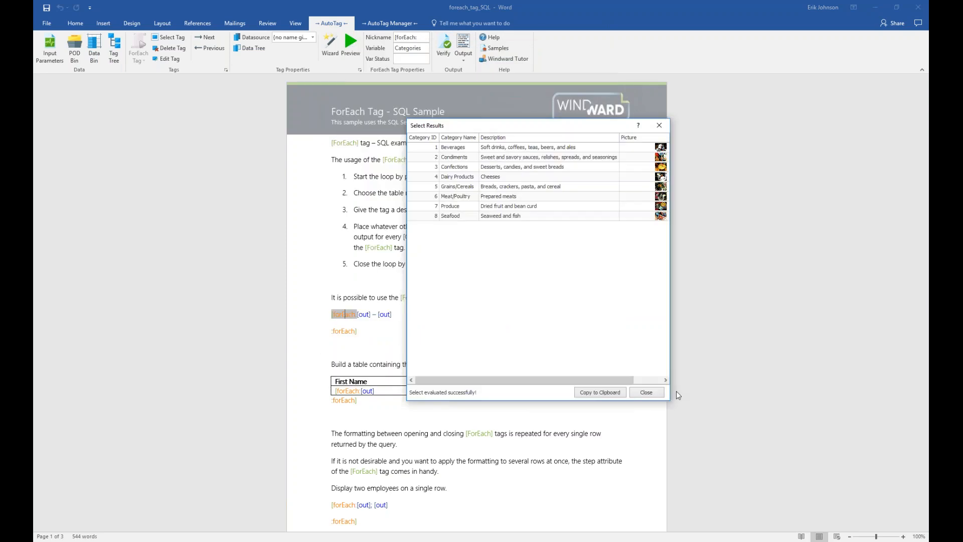
{"action": "left_click_drag", "start_coordinate": [692, 409], "coordinate": [767, 448]}
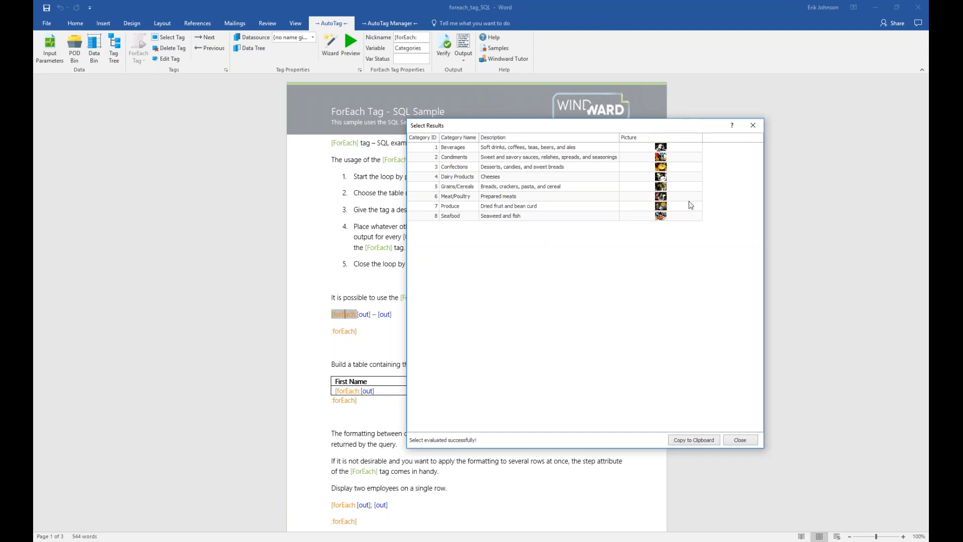
{"action": "left_click", "coordinate": [746, 441]}
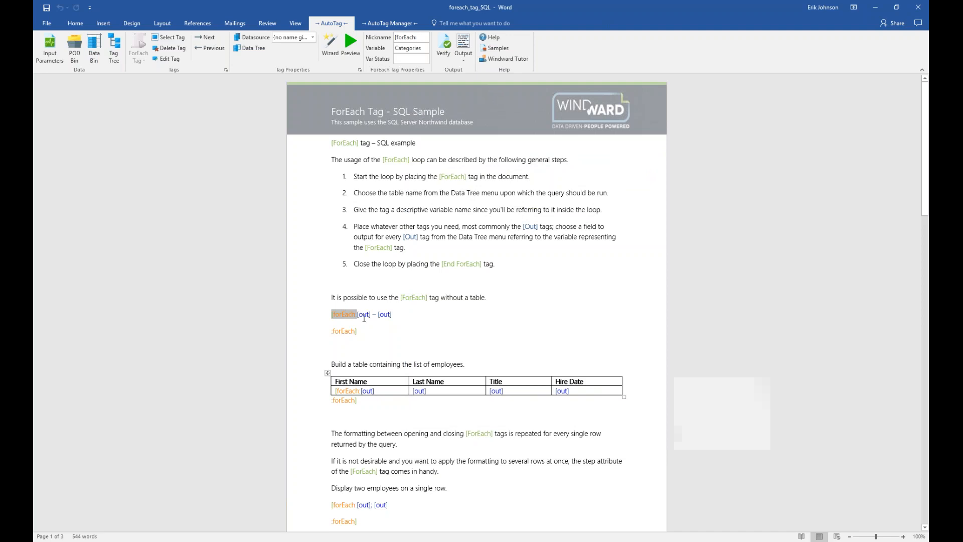
Preview the results of the first and second Out tags inside the ForEach loop without a table.
{"action": "mouse_move", "coordinate": [365, 316]}
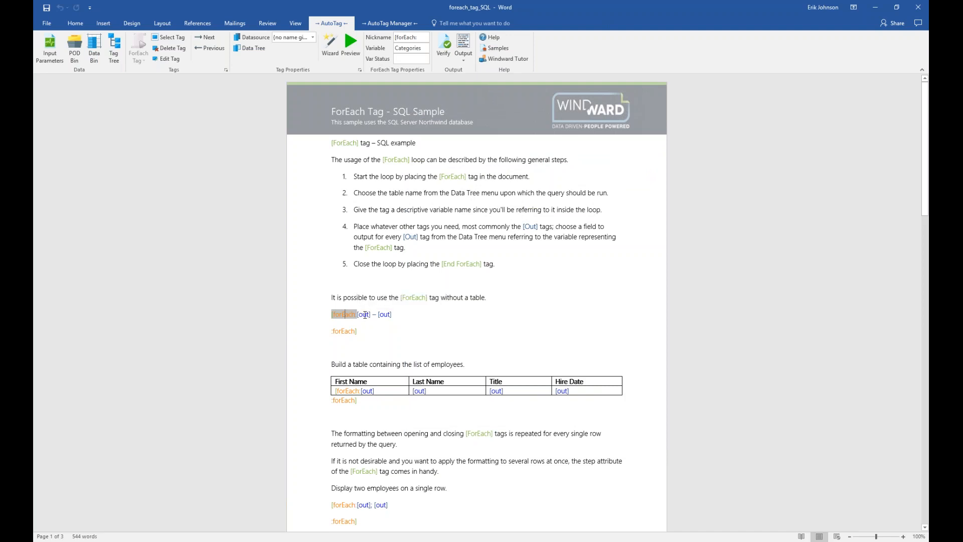
{"action": "left_click", "coordinate": [365, 314]}
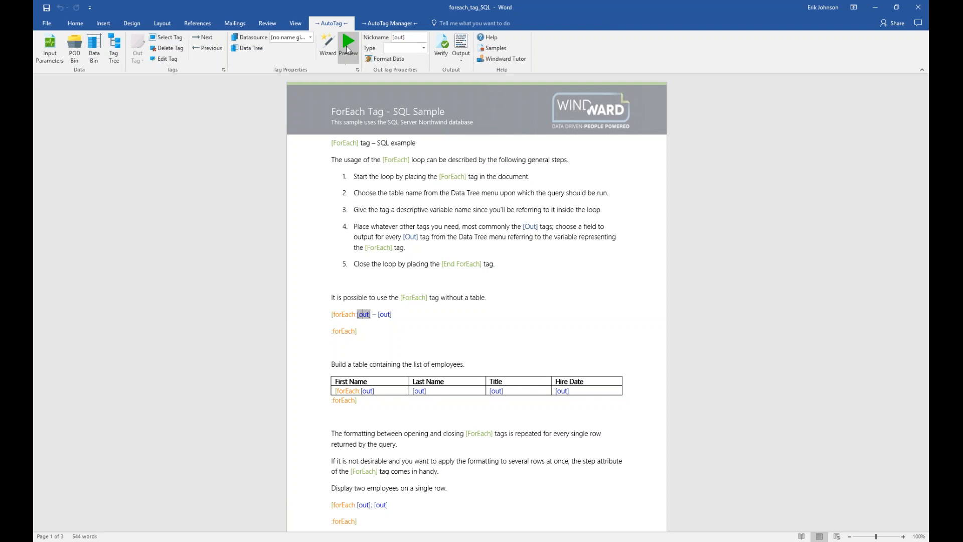
{"action": "left_click", "coordinate": [349, 49]}
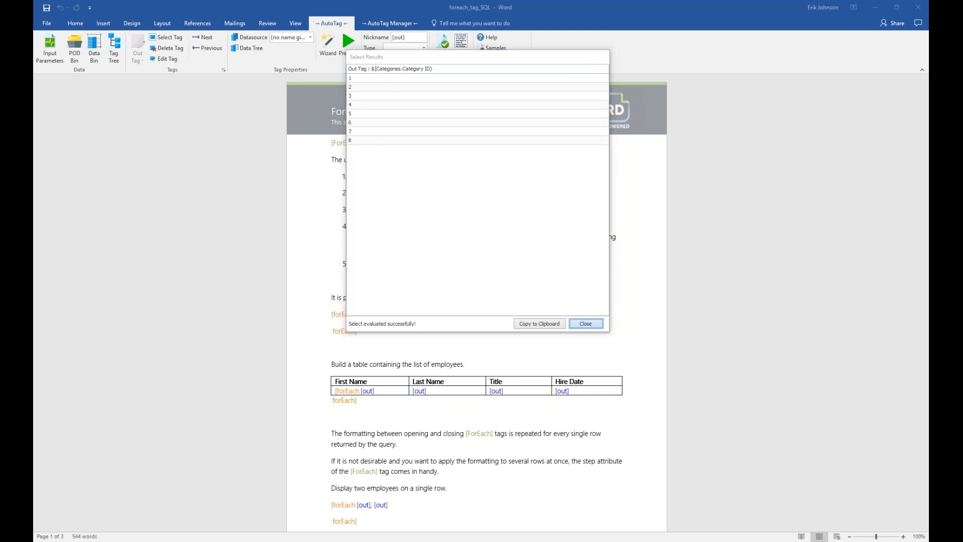
{"action": "left_click", "coordinate": [586, 323]}
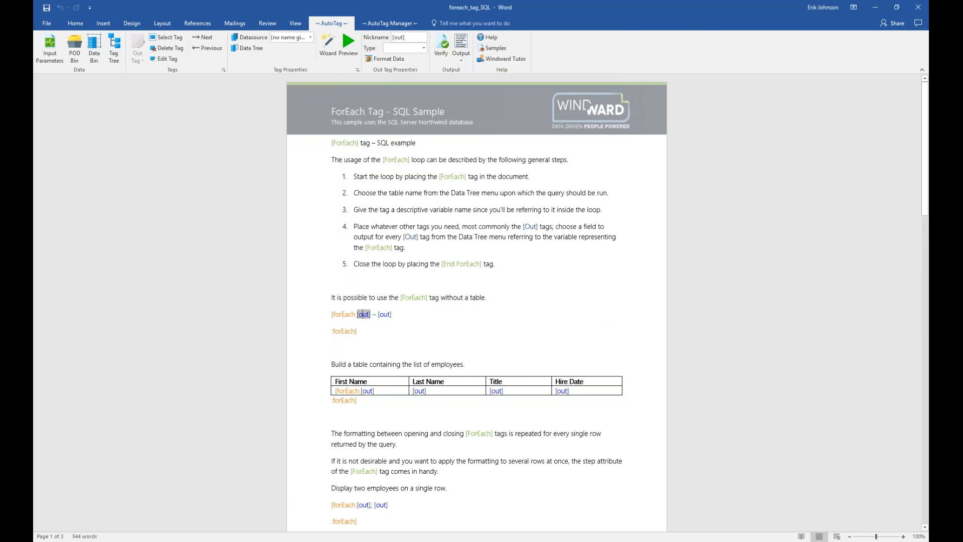
{"action": "left_click", "coordinate": [386, 315]}
{"action": "left_click", "coordinate": [346, 53]}
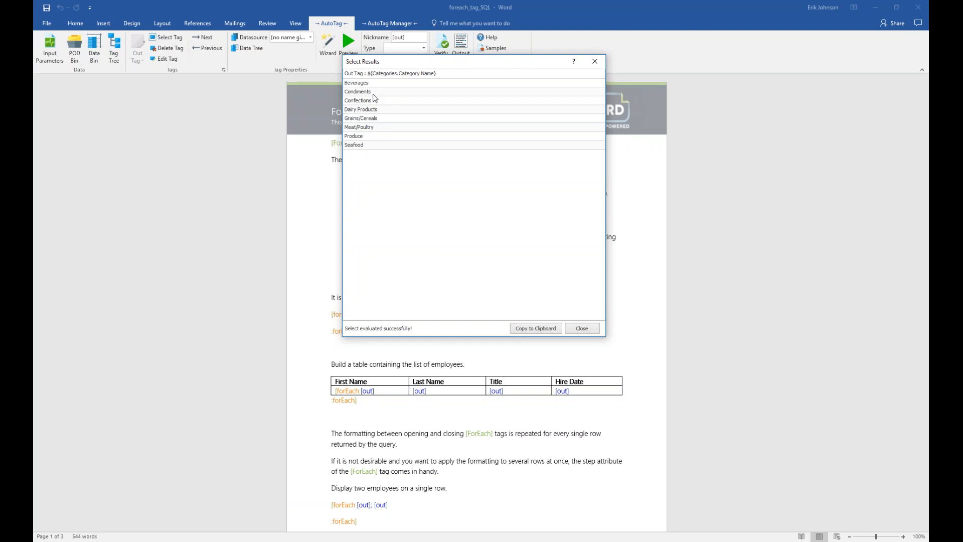
{"action": "left_click", "coordinate": [421, 77]}
{"action": "left_click", "coordinate": [585, 328]}
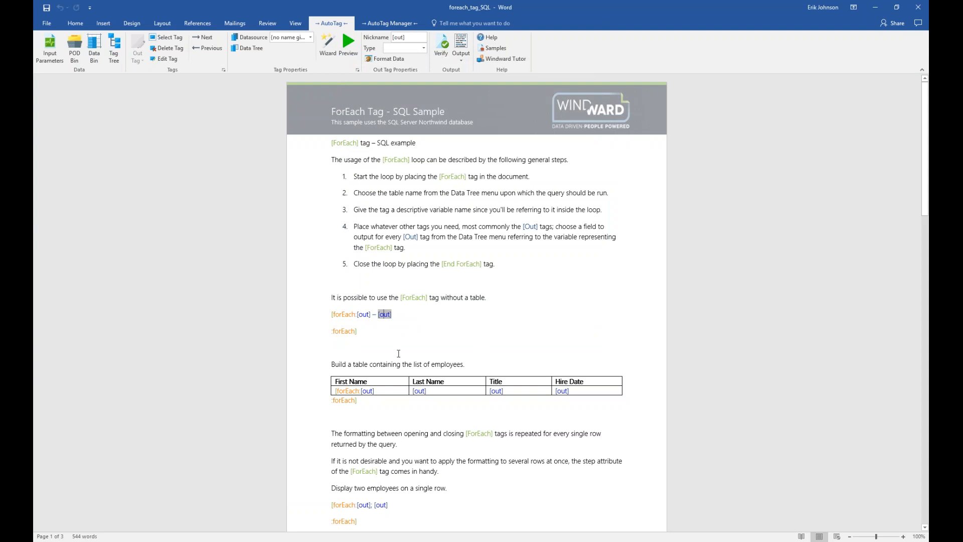
Generate the report output from the template and arrange it side by side with the foreach_tag_SQL template.
{"action": "left_click", "coordinate": [344, 330]}
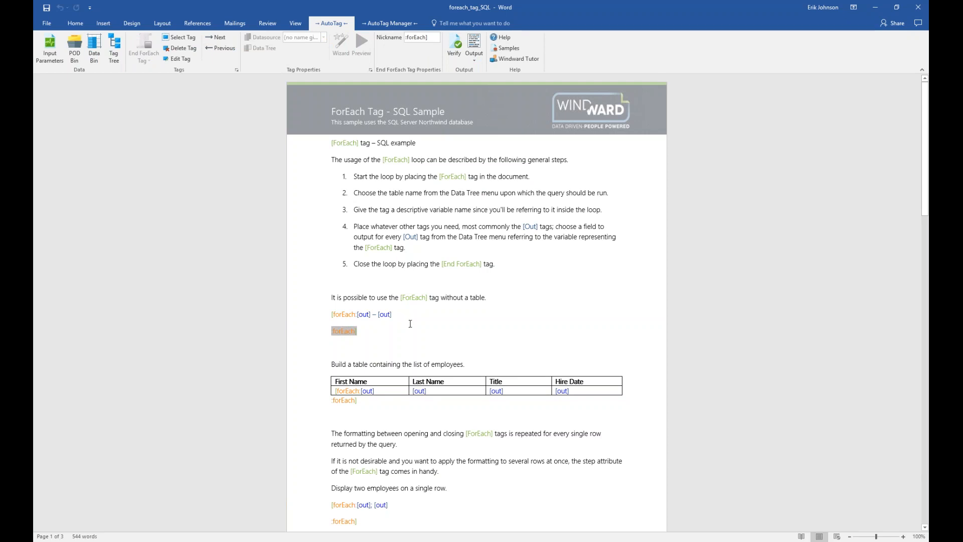
{"action": "left_click", "coordinate": [474, 50]}
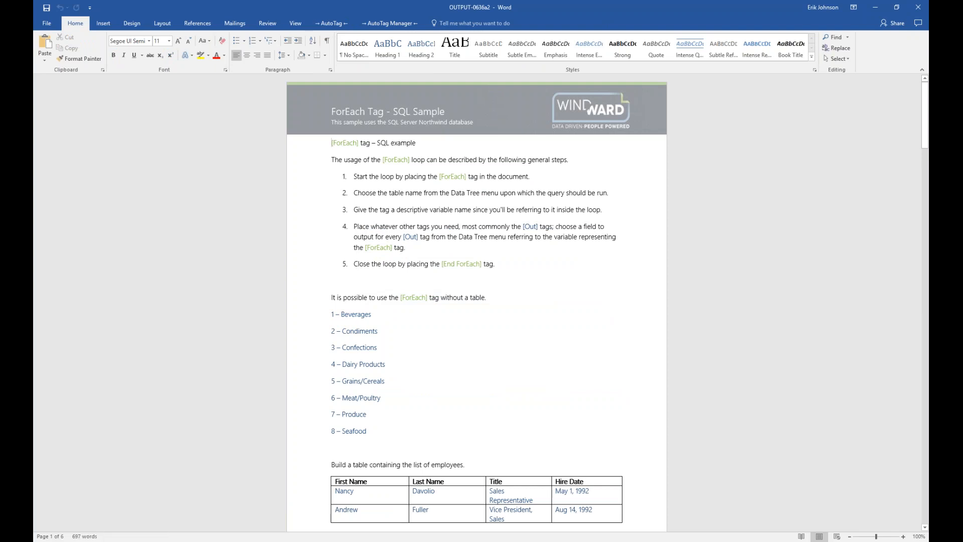
{"action": "key", "text": "super+Right"}
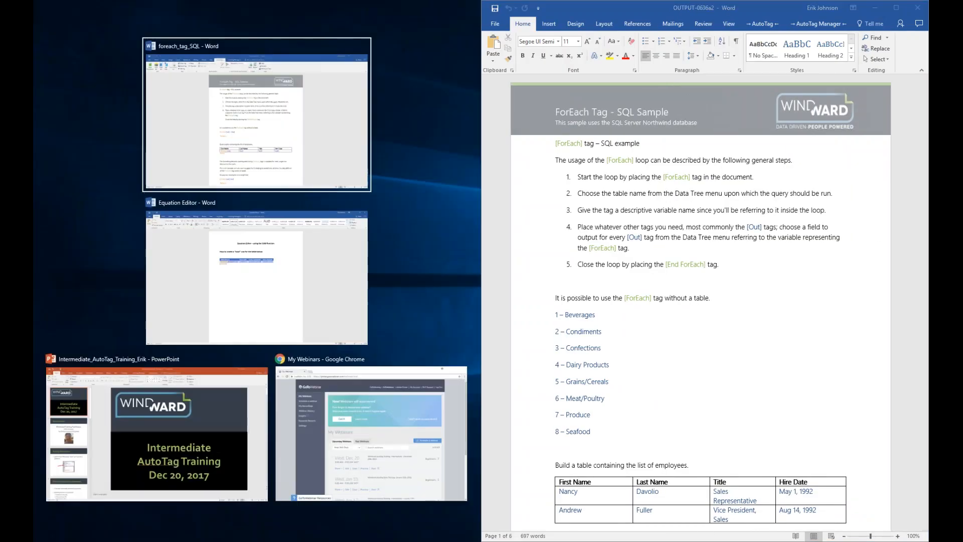
{"action": "key", "text": "Return"}
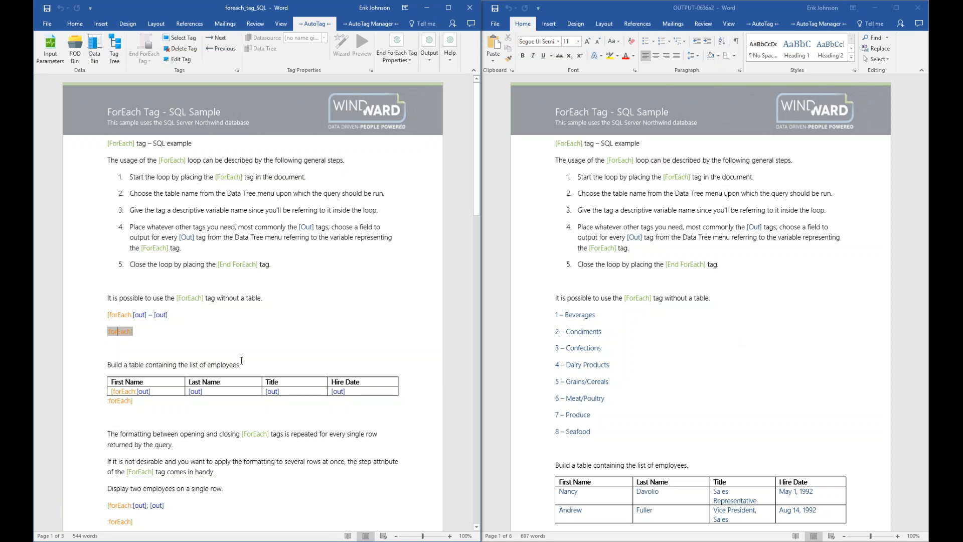
Compare the second Out tag and closing ForEach tag of the loop without a table with the generated category list.
{"action": "left_click", "coordinate": [566, 317]}
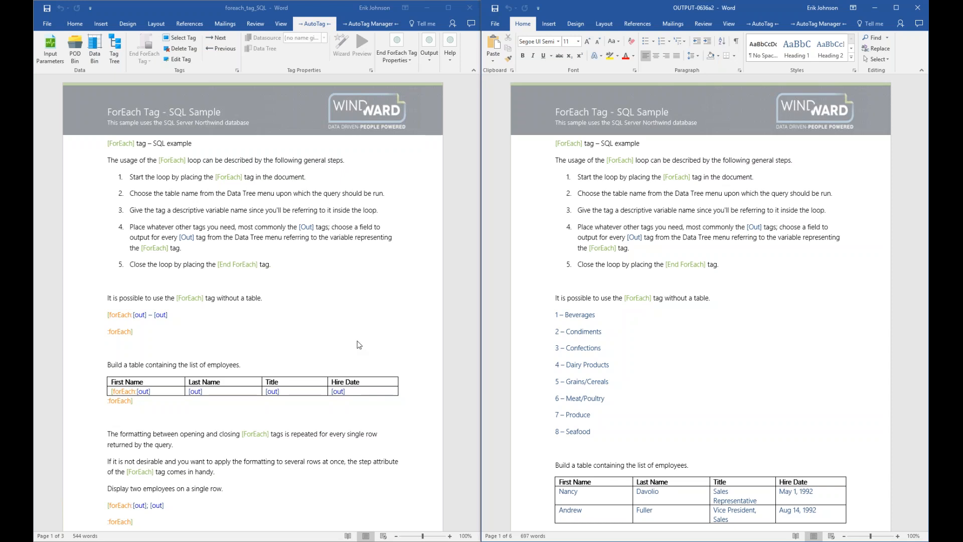
{"action": "left_click", "coordinate": [118, 333]}
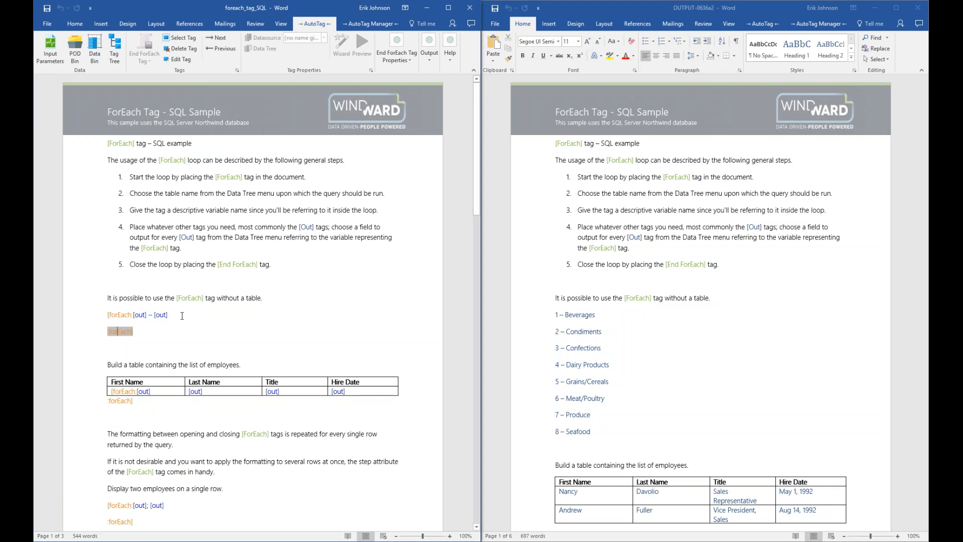
{"action": "left_click", "coordinate": [156, 314]}
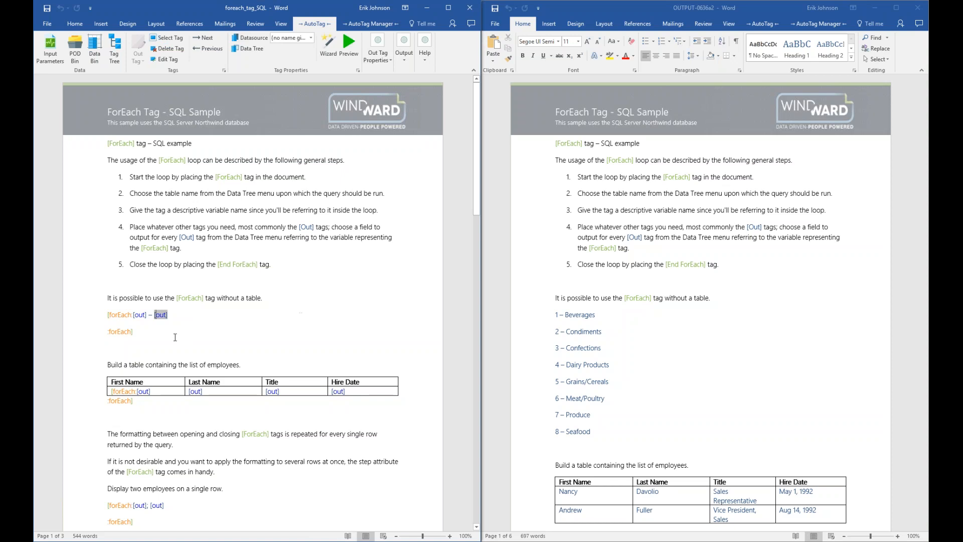
{"action": "left_click", "coordinate": [121, 331]}
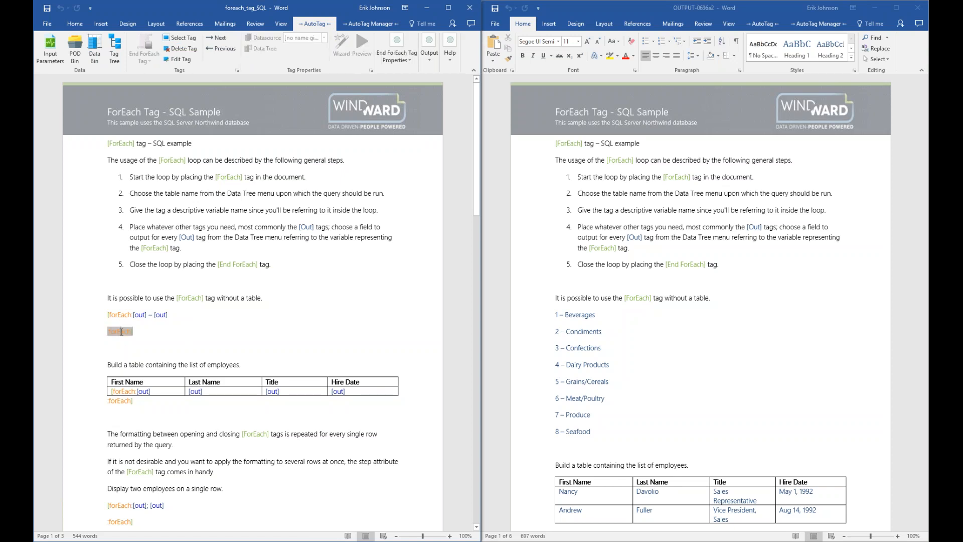
Show formatting marks in the template and delete the paragraph break between the second Out tag and the closing ForEach tag.
{"action": "left_click", "coordinate": [75, 23]}
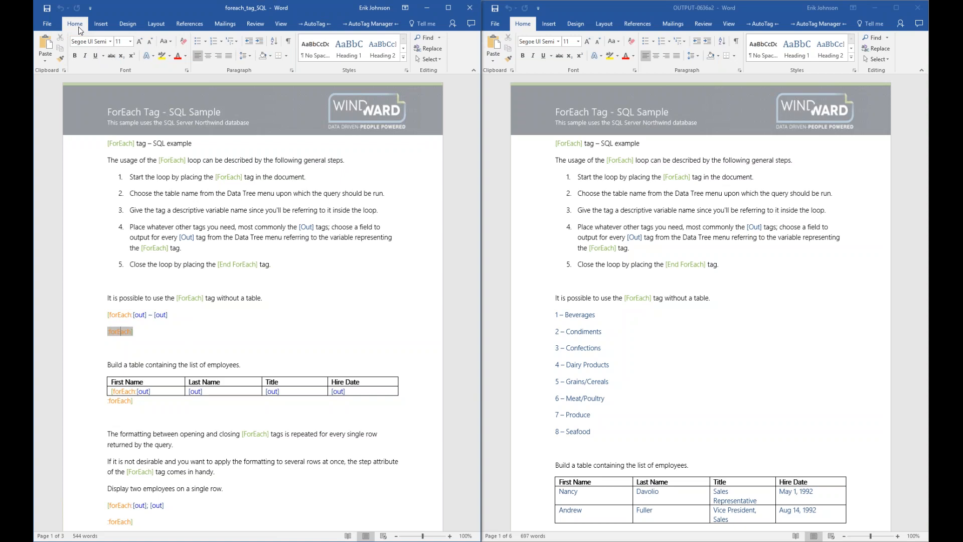
{"action": "left_click", "coordinate": [290, 44]}
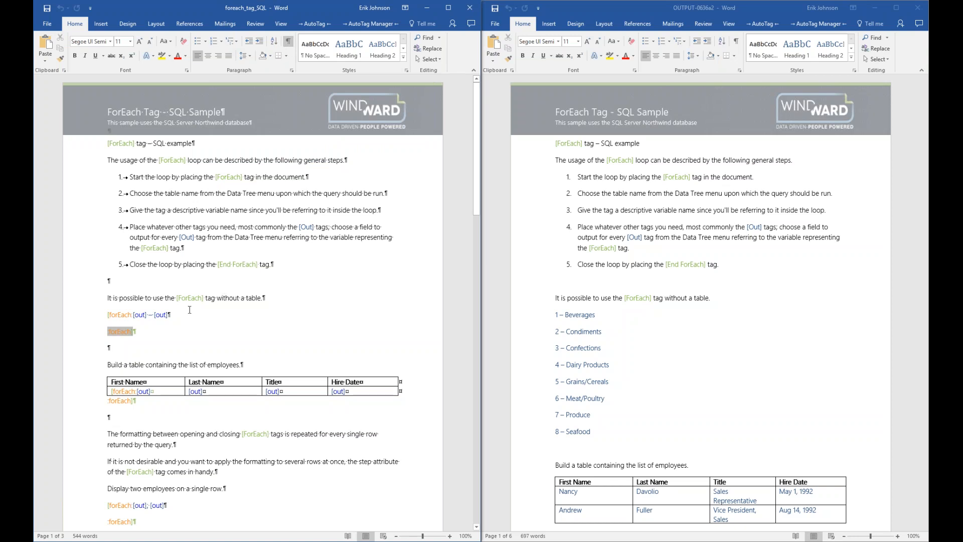
{"action": "left_click", "coordinate": [170, 315]}
{"action": "left_click", "coordinate": [120, 332]}
{"action": "left_click", "coordinate": [169, 315]}
{"action": "key", "text": "Delete"}
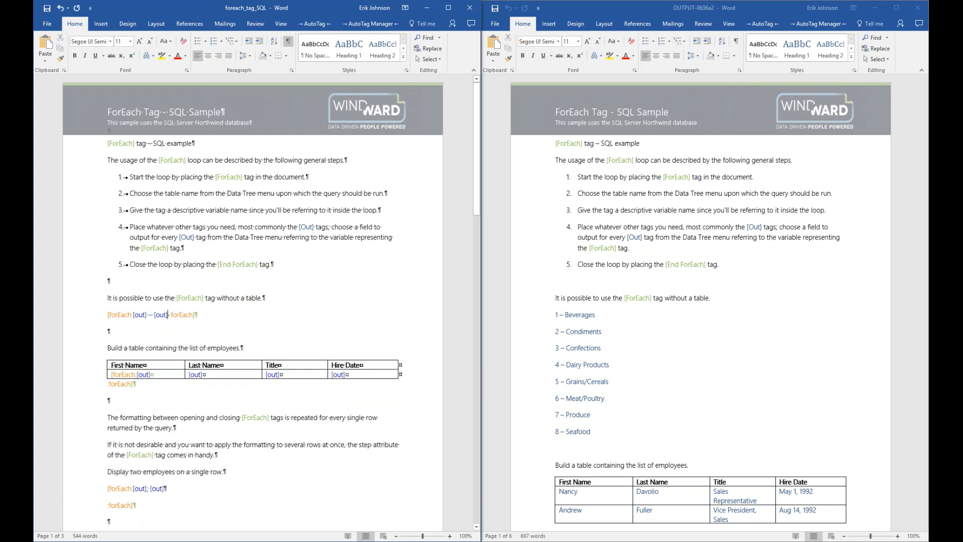
{"action": "double_click", "coordinate": [162, 316]}
Save the template to regenerate the report in place of the old output, and arrange the new output beside the template.
{"action": "left_click", "coordinate": [920, 11]}
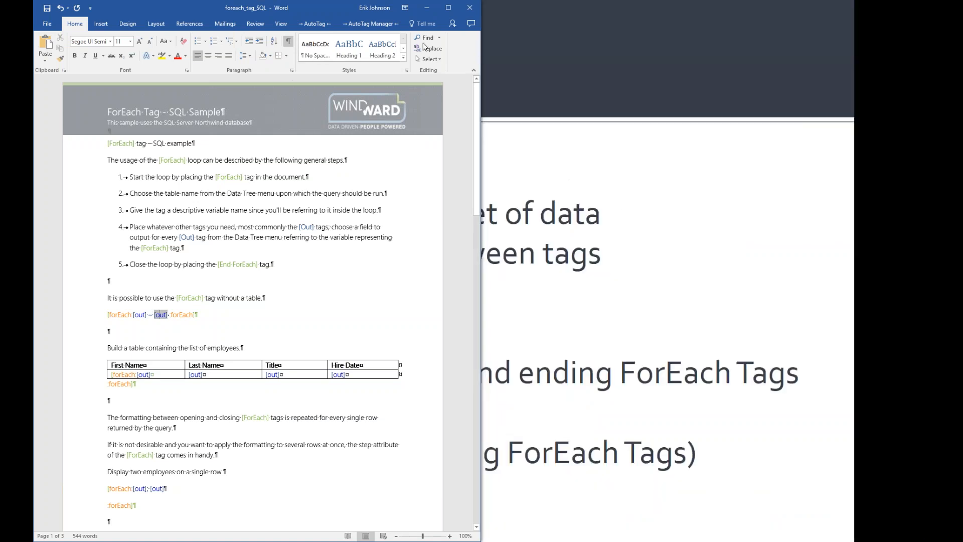
{"action": "left_click", "coordinate": [320, 24]}
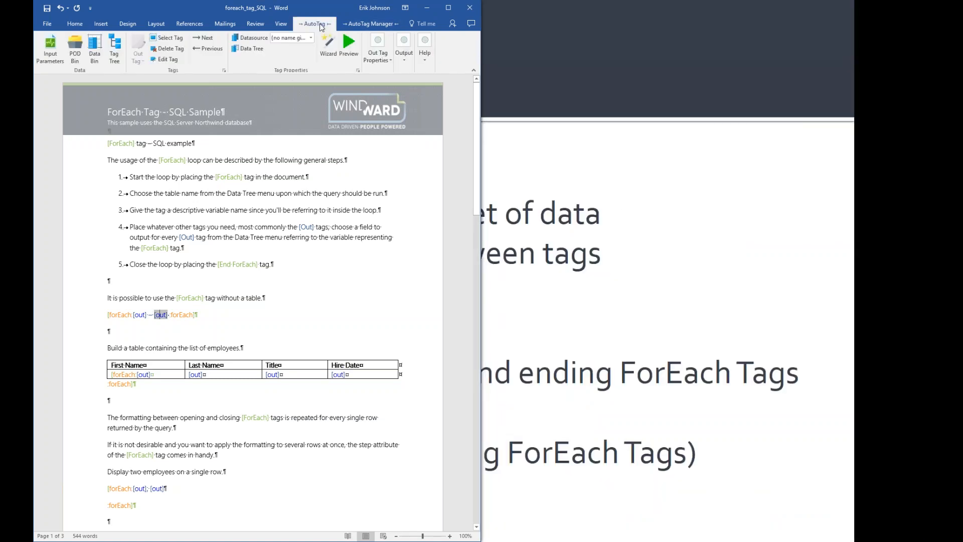
{"action": "left_click", "coordinate": [448, 8]}
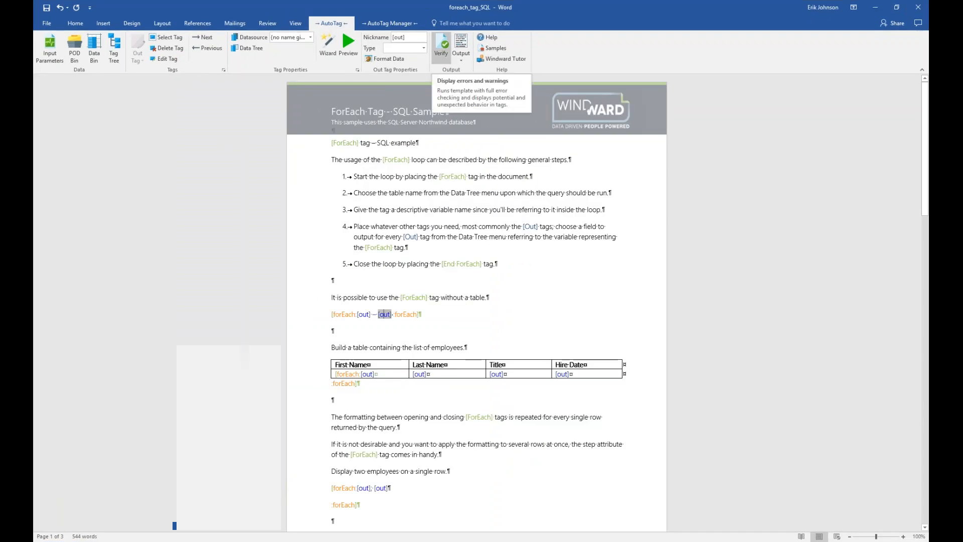
{"action": "left_click", "coordinate": [467, 46]}
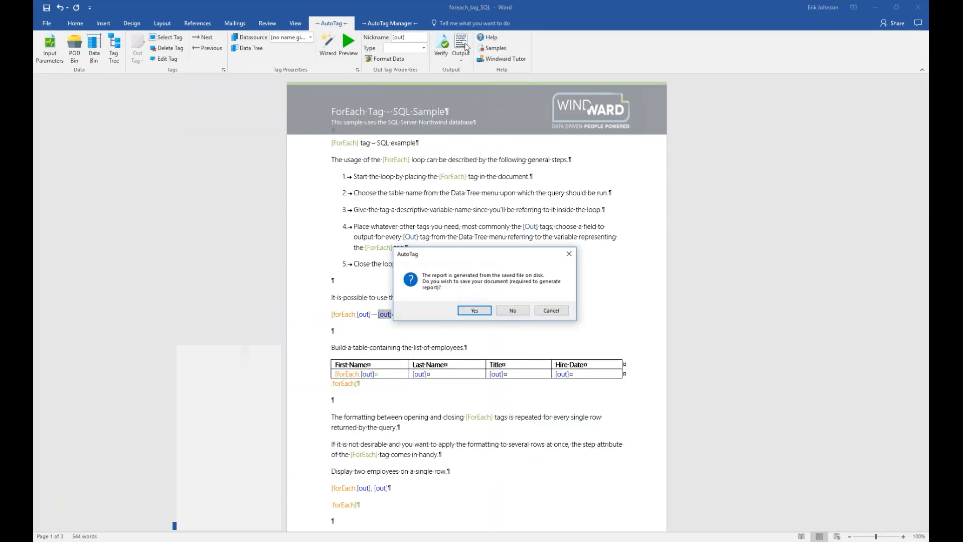
{"action": "left_click", "coordinate": [473, 311]}
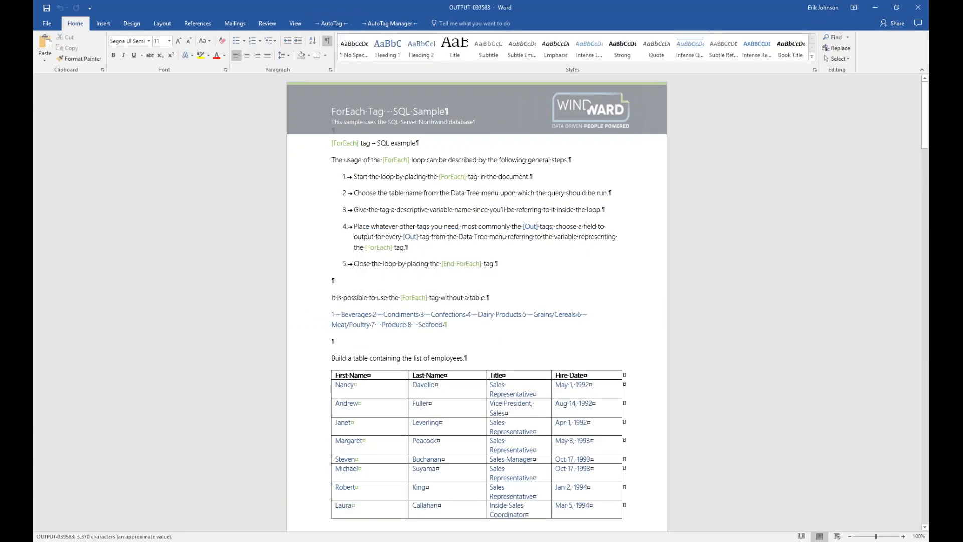
{"action": "key", "text": "super+Right"}
{"action": "key", "text": "Return"}
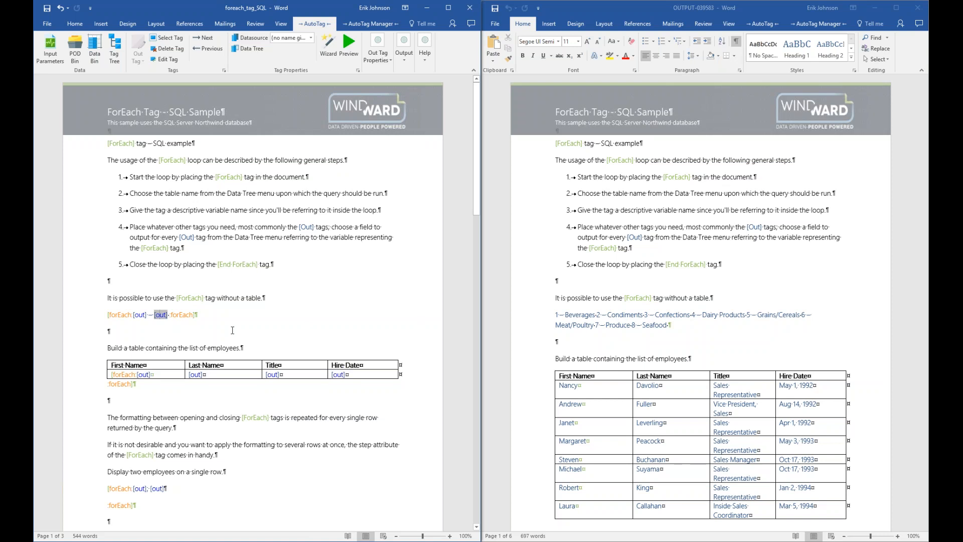
Compare the two Out tags of the loop without a table with the category list in the regenerated output.
{"action": "left_click", "coordinate": [140, 315]}
{"action": "mouse_move", "coordinate": [156, 319]}
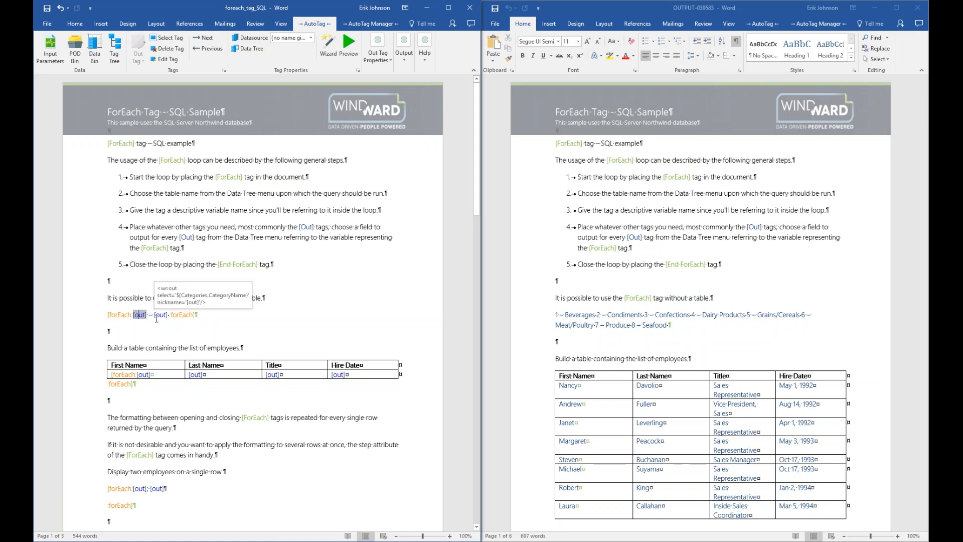
{"action": "left_click", "coordinate": [163, 315]}
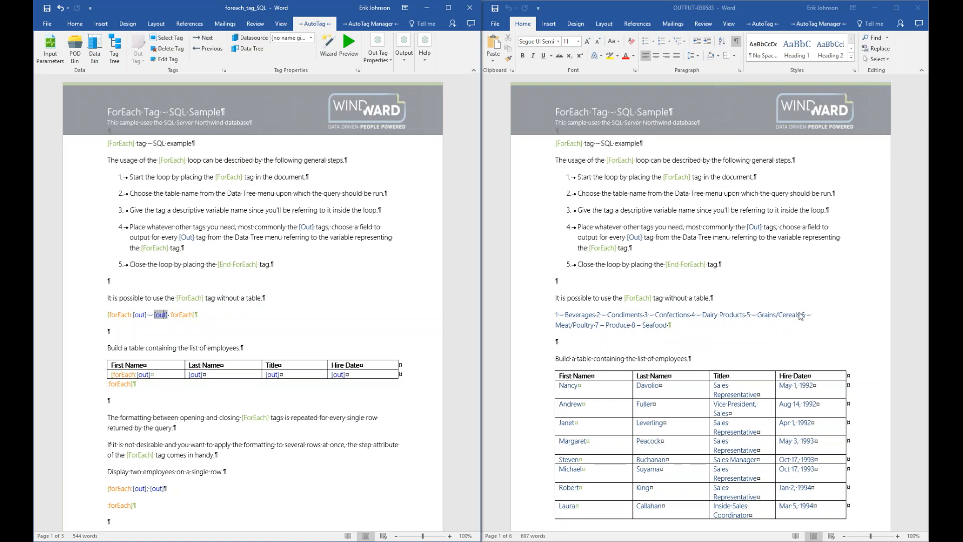
{"action": "left_click", "coordinate": [825, 317]}
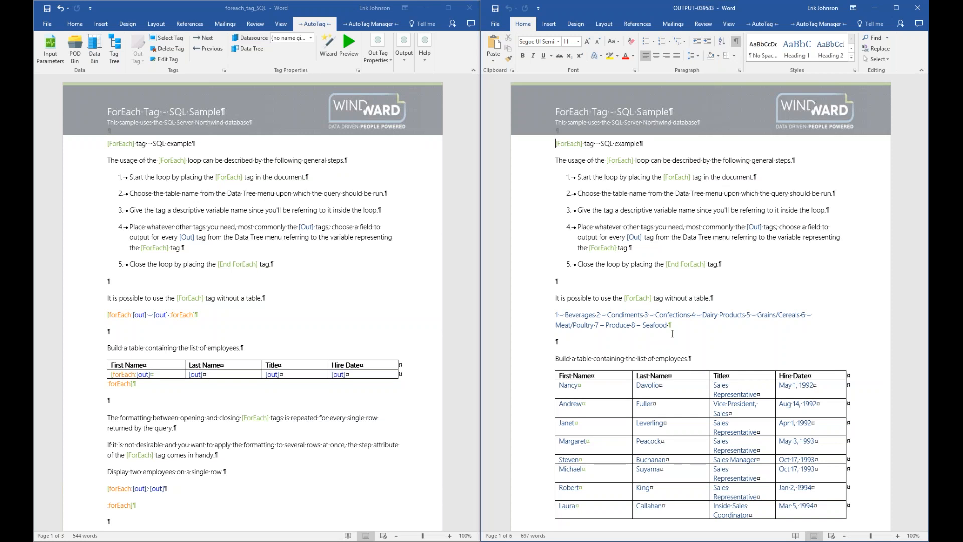
Undo the deletion of the paragraph break between the second Out tag and the closing ForEach tag in the template.
{"action": "double_click", "coordinate": [162, 314]}
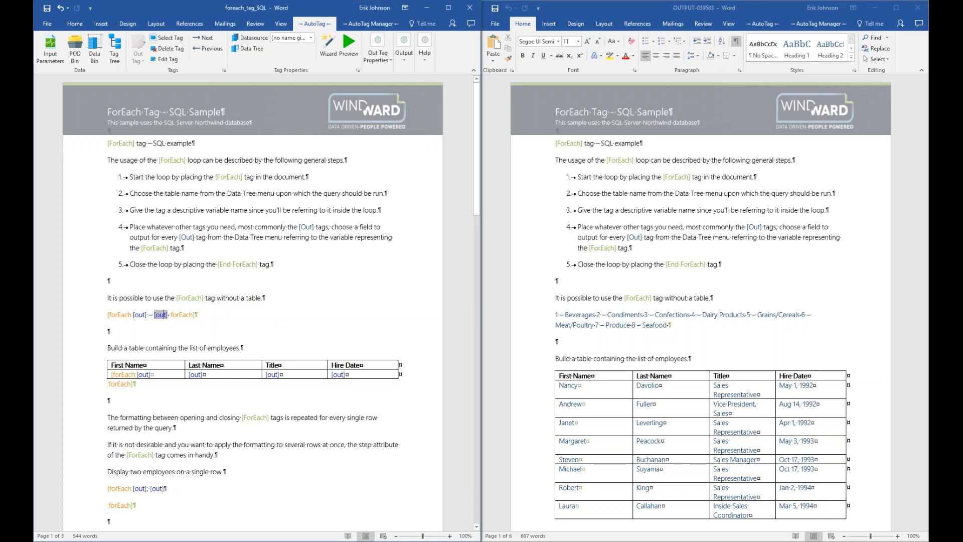
{"action": "key", "text": "ctrl+z"}
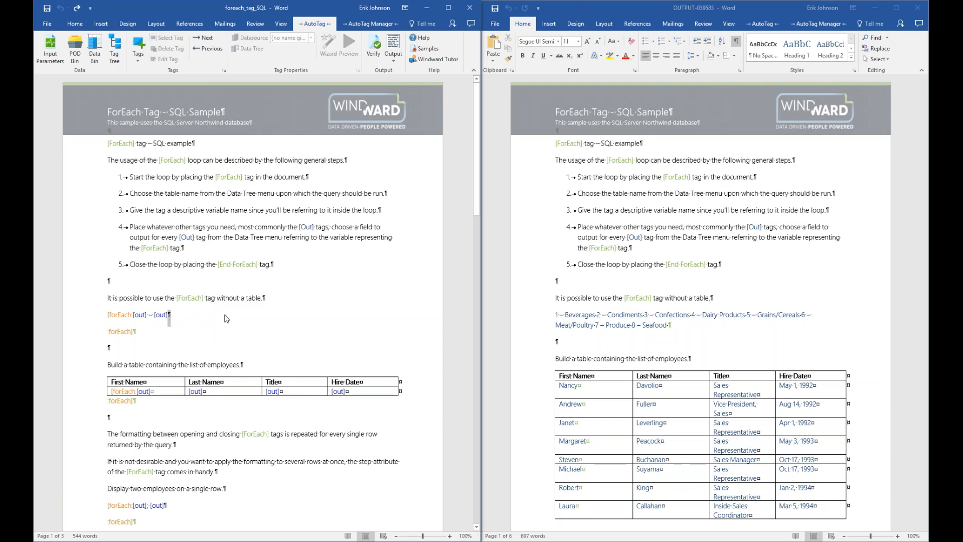
Examine the opening ForEach tag, both Out tags and the closing ForEach tag of the loop without a table.
{"action": "left_click", "coordinate": [114, 316]}
{"action": "left_click", "coordinate": [125, 332]}
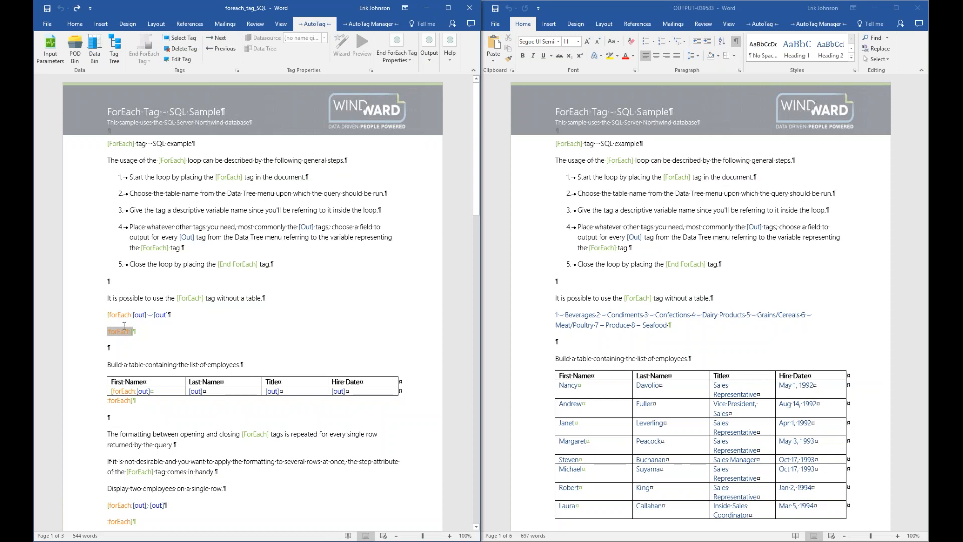
{"action": "mouse_move", "coordinate": [125, 315]}
{"action": "left_click", "coordinate": [115, 315]}
{"action": "left_click", "coordinate": [118, 331]}
{"action": "left_click", "coordinate": [140, 317]}
{"action": "left_click", "coordinate": [149, 314]}
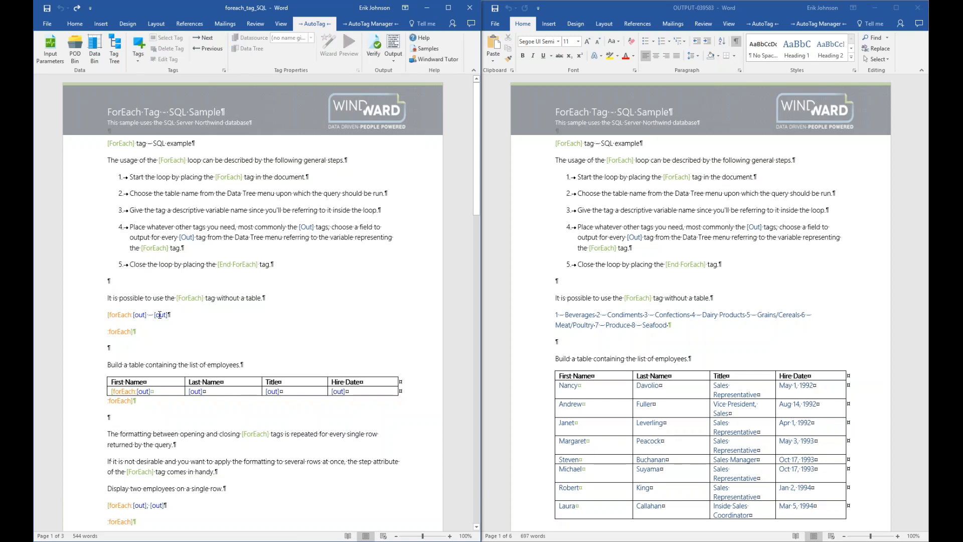
{"action": "left_click", "coordinate": [160, 315]}
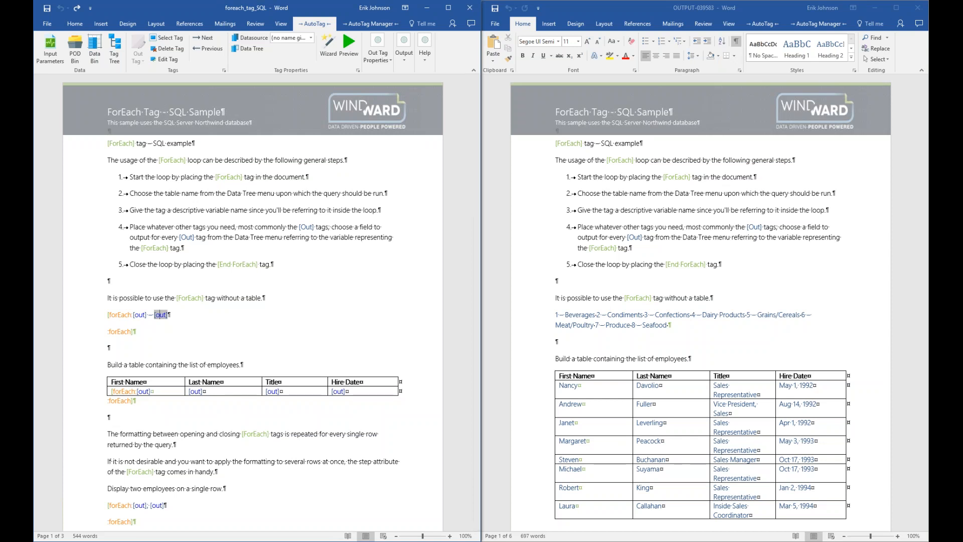
Close the generated output document and maximize the foreach_tag_SQL template window.
{"action": "left_click", "coordinate": [918, 9]}
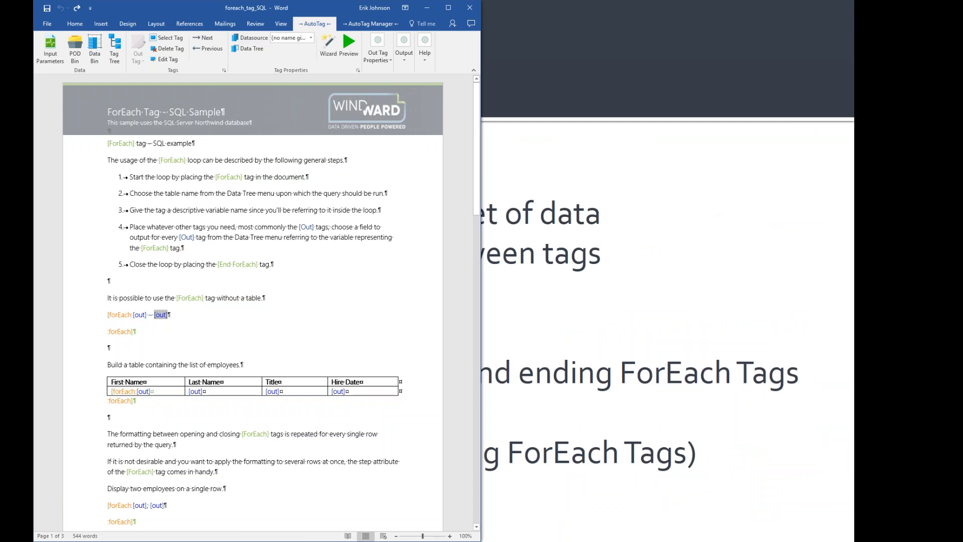
{"action": "left_click", "coordinate": [448, 7]}
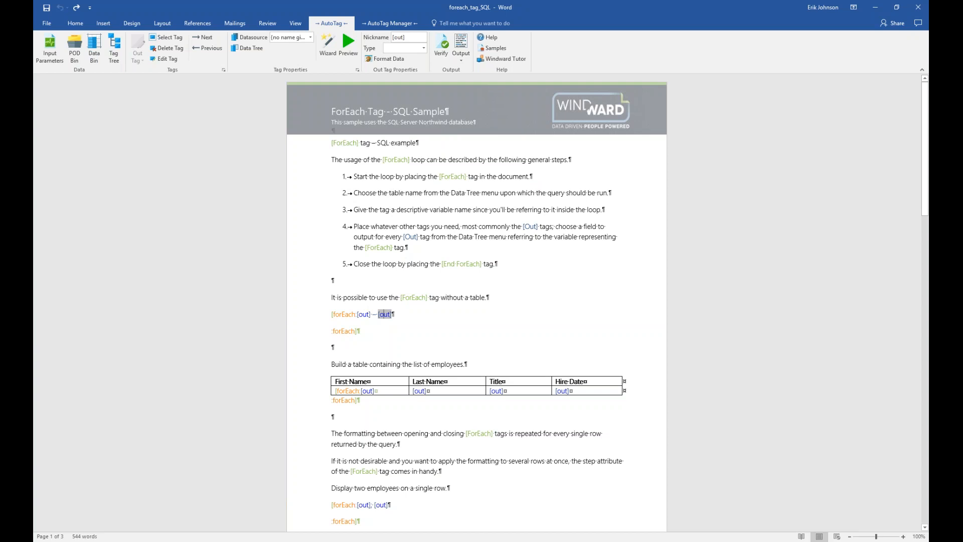
Display the Tag Tree for the template and save the template.
{"action": "left_click", "coordinate": [121, 57]}
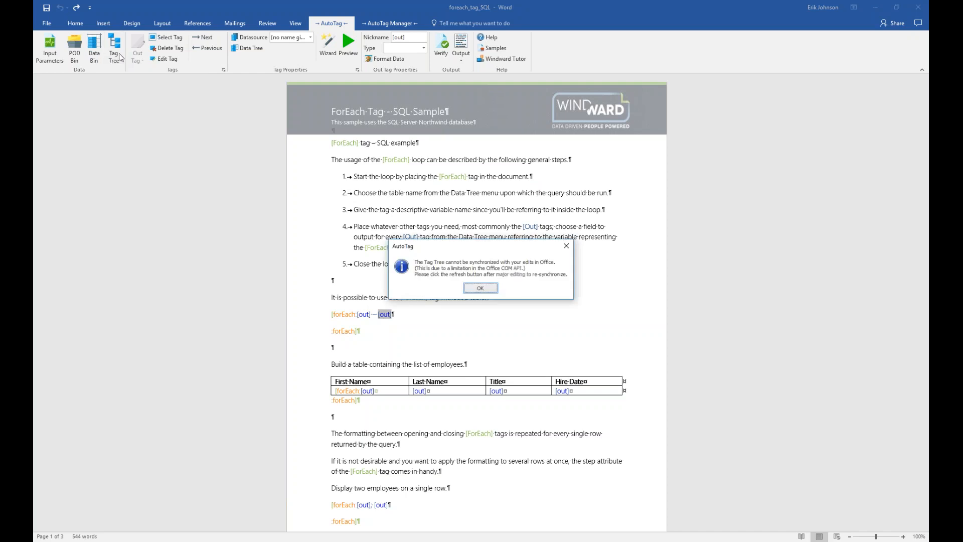
{"action": "left_click", "coordinate": [480, 288]}
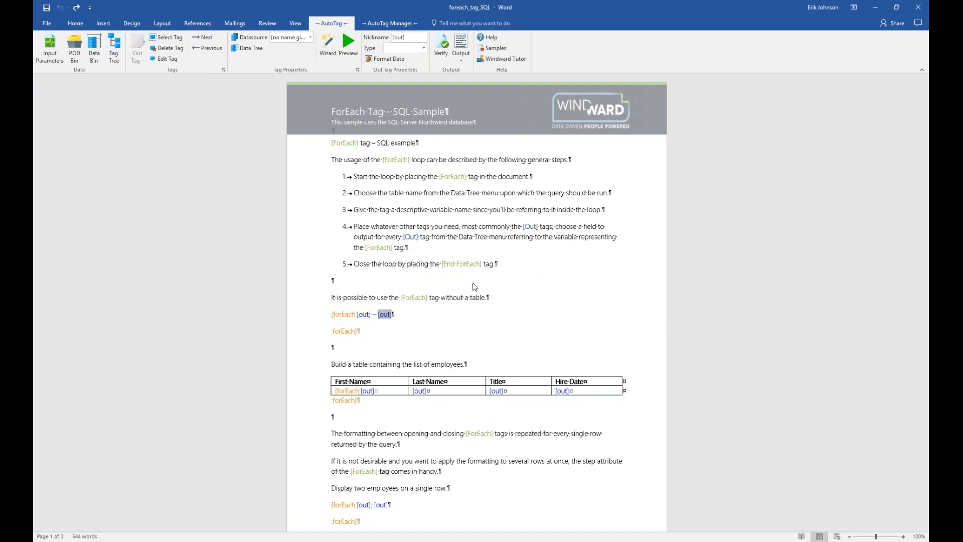
{"action": "left_click", "coordinate": [46, 8]}
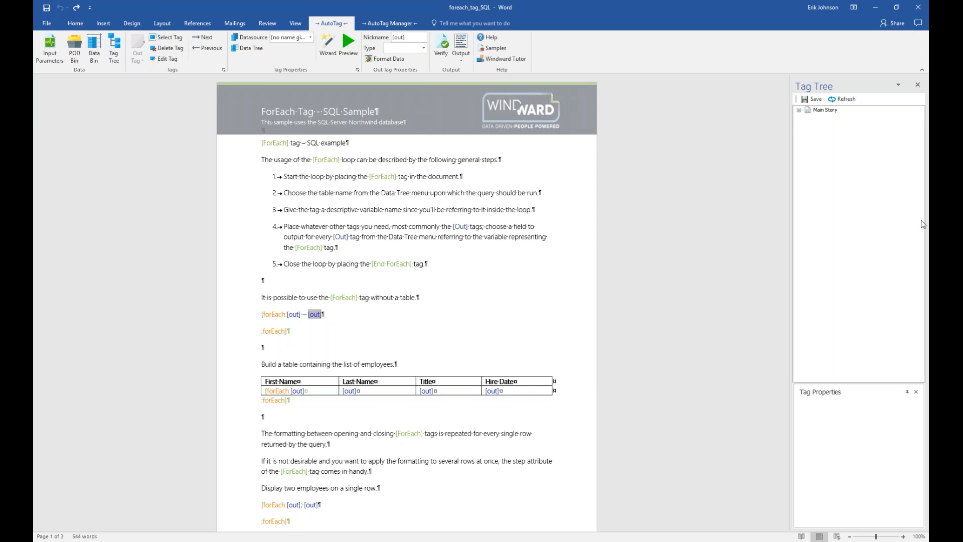
Expand Main Story in the Tag Tree and go to the Customers Loop tag in the restart option section.
{"action": "left_click", "coordinate": [799, 110]}
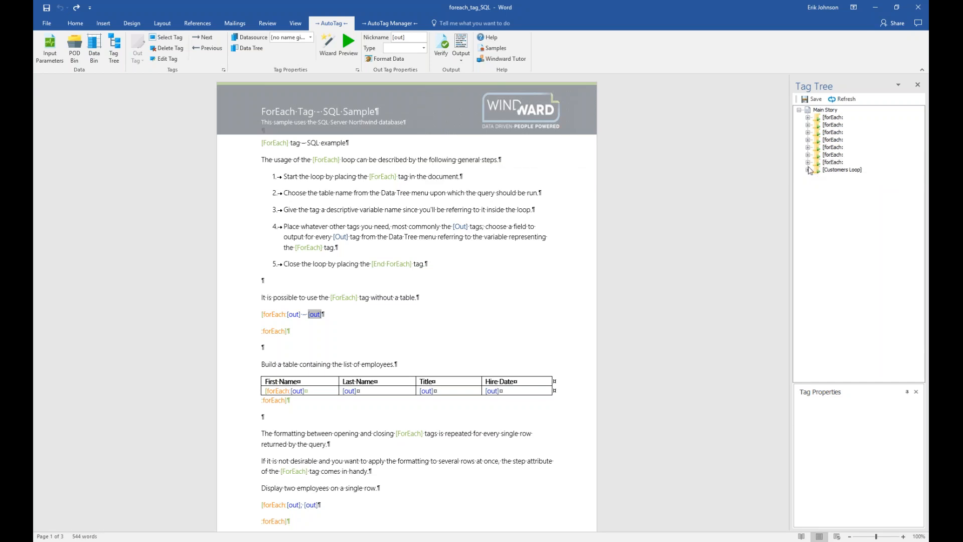
{"action": "double_click", "coordinate": [843, 170]}
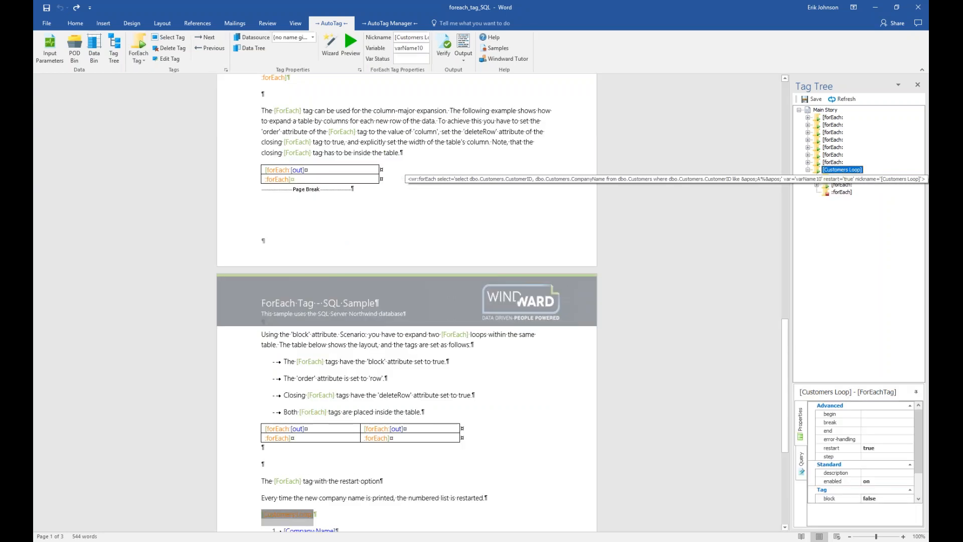
{"action": "scroll", "coordinate": [488, 330], "scroll_direction": "up", "scroll_amount": 1}
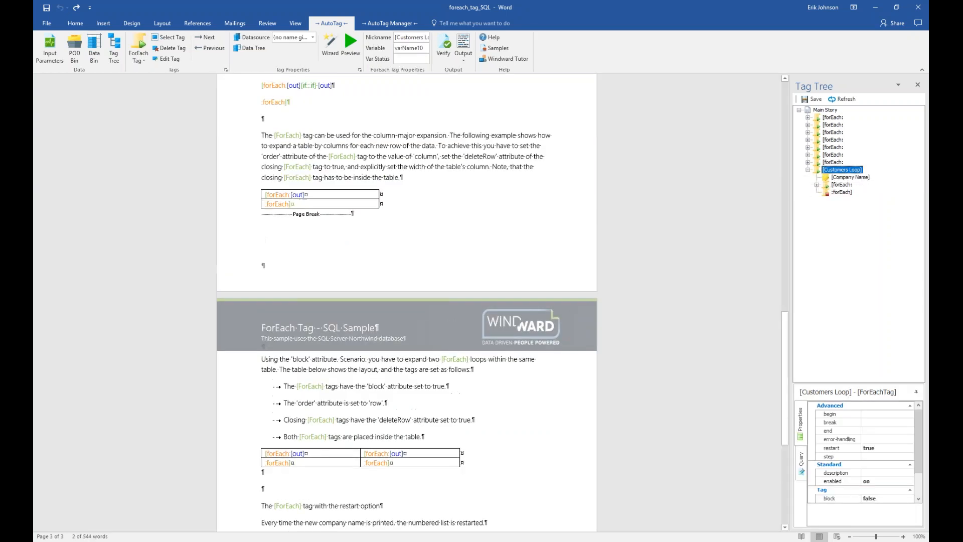
{"action": "scroll", "coordinate": [488, 329], "scroll_direction": "down", "scroll_amount": 5}
{"action": "scroll", "coordinate": [406, 301], "scroll_direction": "down", "scroll_amount": 1}
{"action": "scroll", "coordinate": [486, 327], "scroll_direction": "down", "scroll_amount": 1}
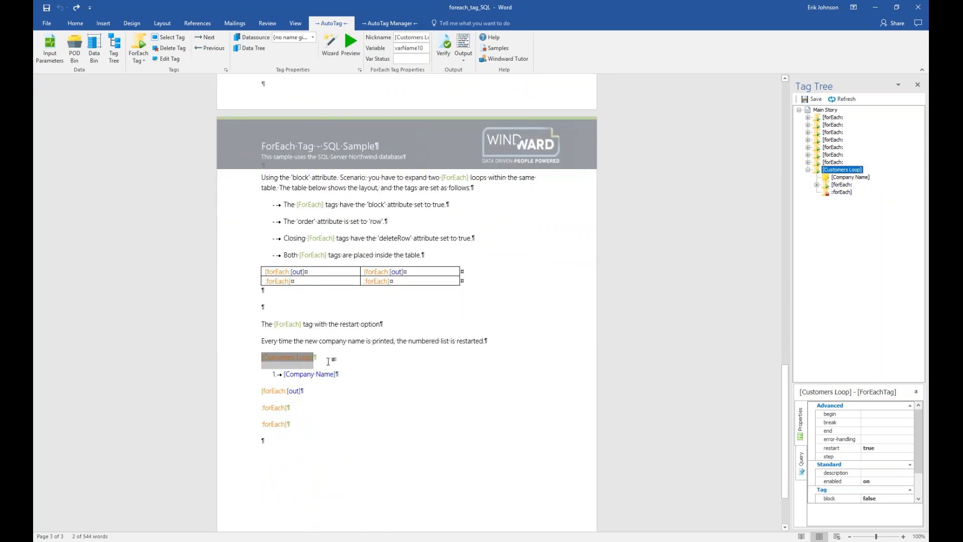
{"action": "left_click", "coordinate": [298, 361]}
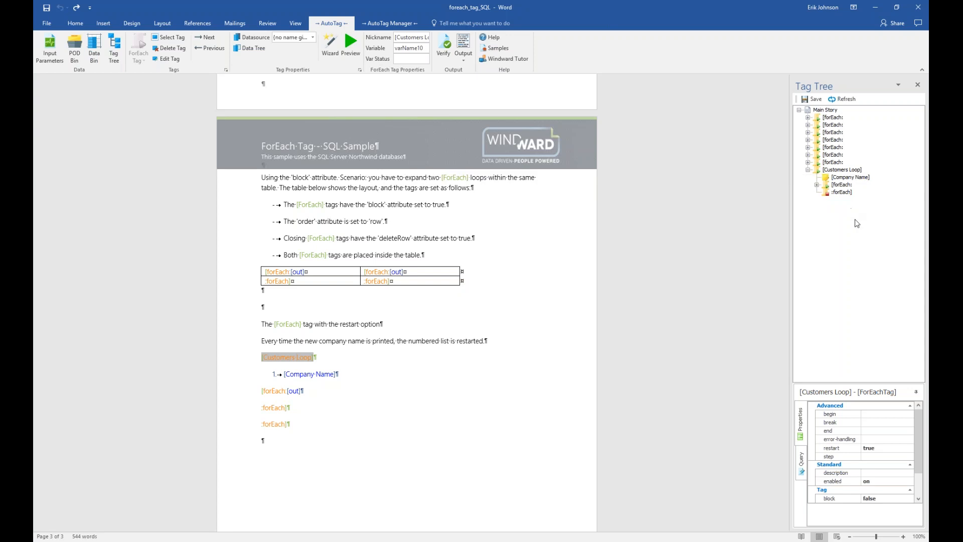
Expand the nested ForEach under Customers Loop in the Tag Tree and examine how the opening, Out and closing tags are nested.
{"action": "left_click", "coordinate": [817, 185]}
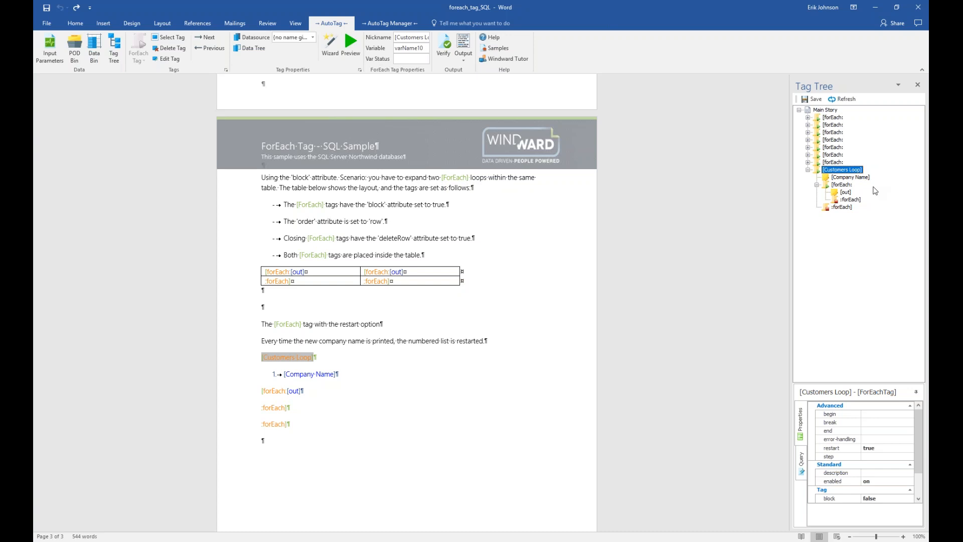
{"action": "left_click", "coordinate": [844, 186]}
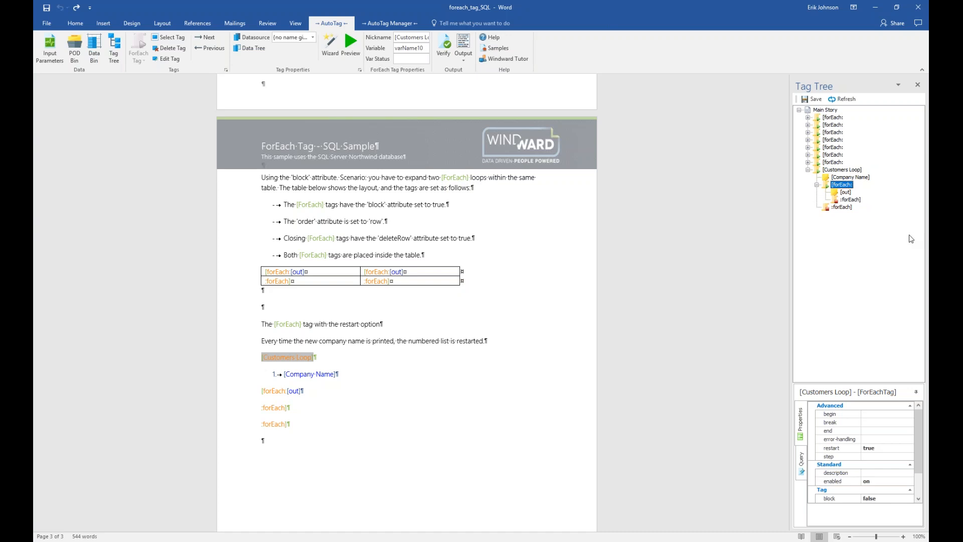
{"action": "left_click", "coordinate": [851, 185]}
{"action": "left_click", "coordinate": [858, 178]}
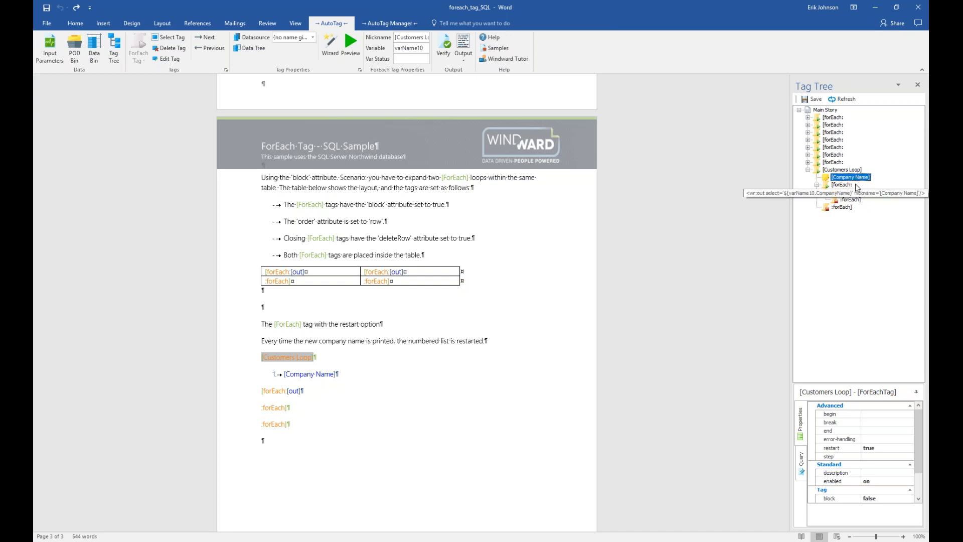
{"action": "left_click", "coordinate": [846, 194]}
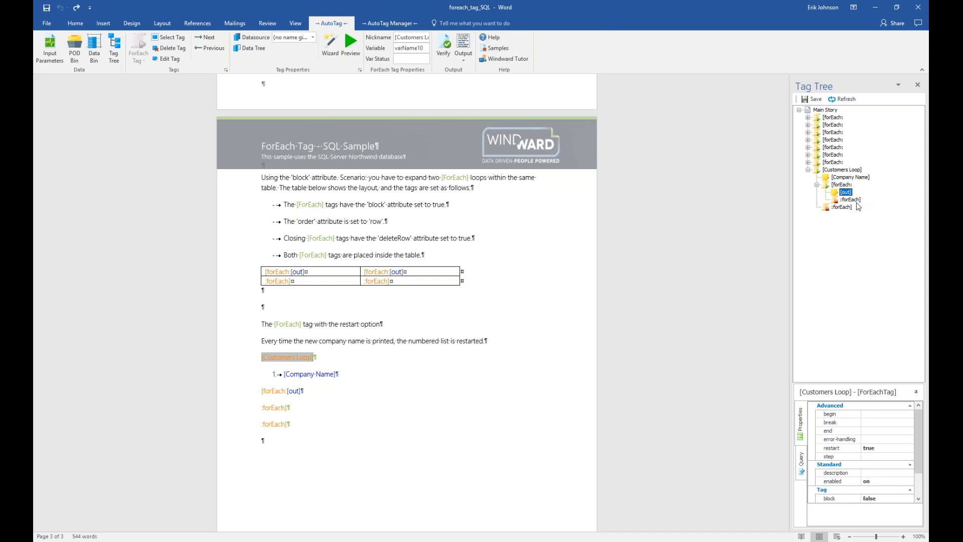
{"action": "left_click", "coordinate": [851, 200]}
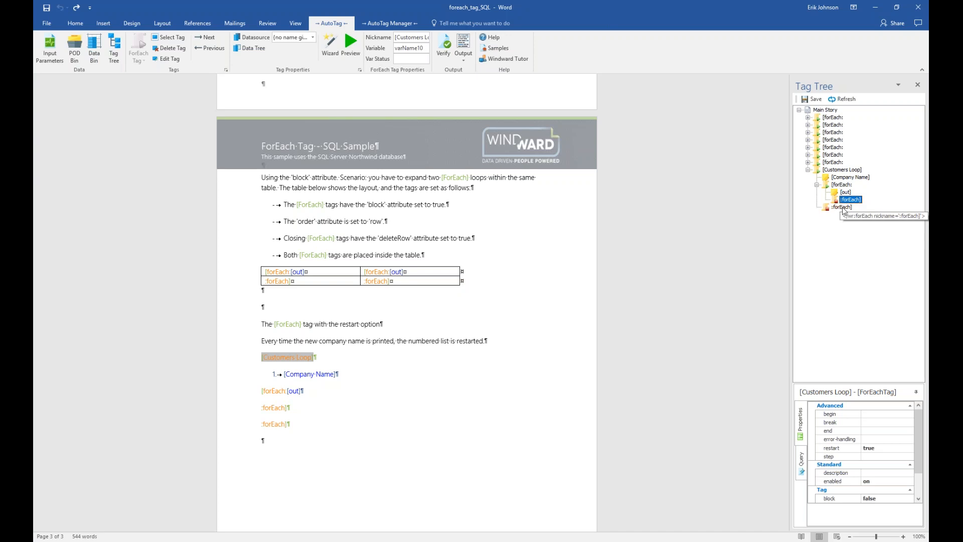
{"action": "left_click", "coordinate": [850, 207]}
{"action": "left_click", "coordinate": [852, 201]}
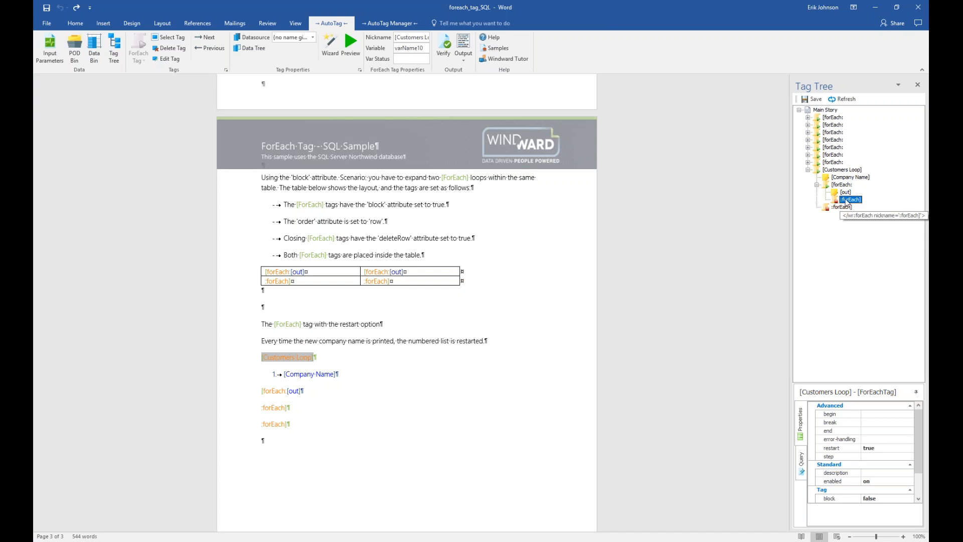
{"action": "left_click", "coordinate": [840, 186]}
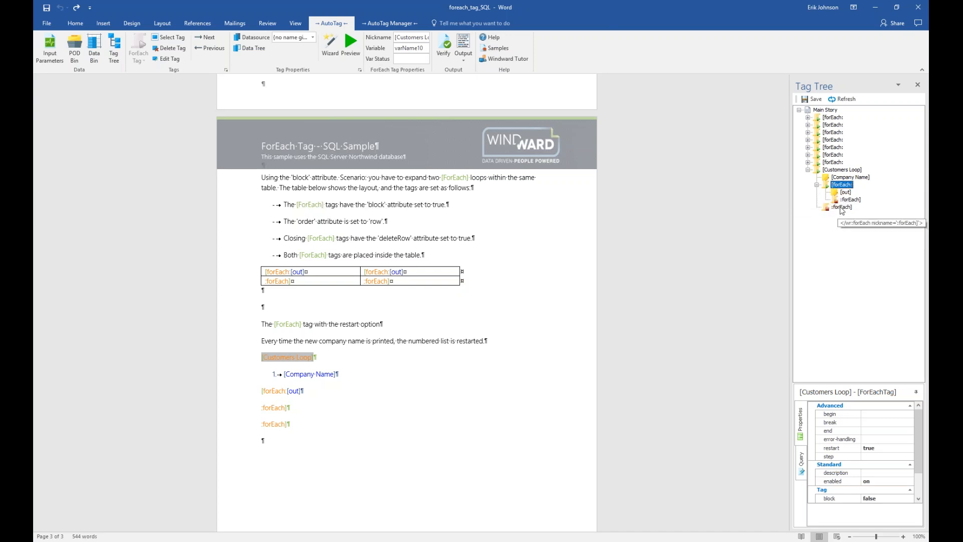
{"action": "left_click", "coordinate": [842, 207]}
{"action": "left_click", "coordinate": [839, 171]}
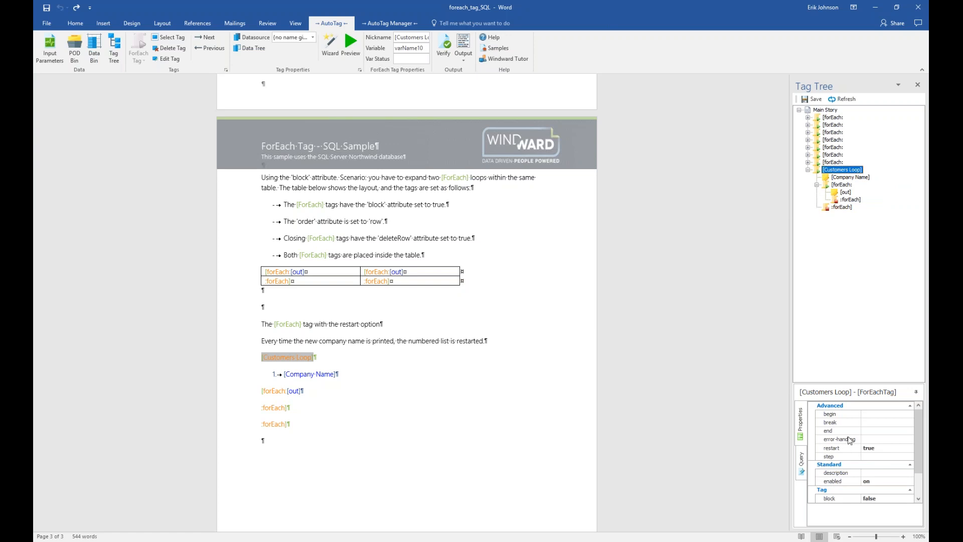
Review the properties and query of the Customers Loop tag, and view the Company Name tag's query for comparison.
{"action": "left_click_drag", "start_coordinate": [920, 443], "coordinate": [923, 463]}
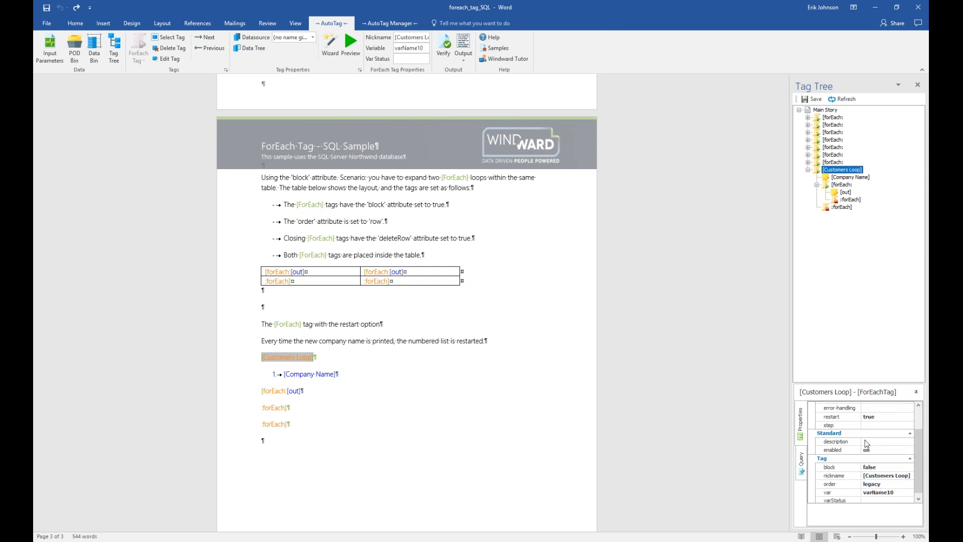
{"action": "left_click_drag", "start_coordinate": [919, 460], "coordinate": [920, 441]}
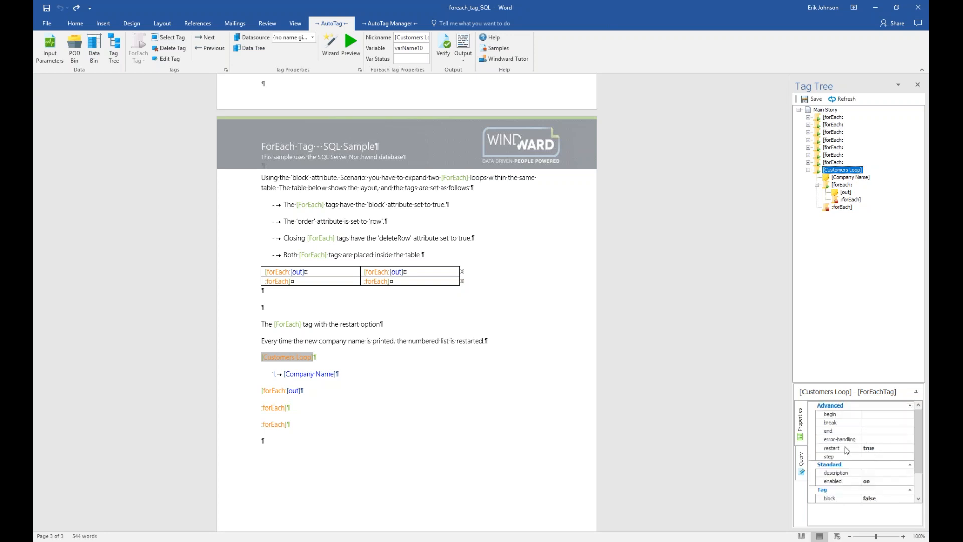
{"action": "left_click", "coordinate": [801, 460]}
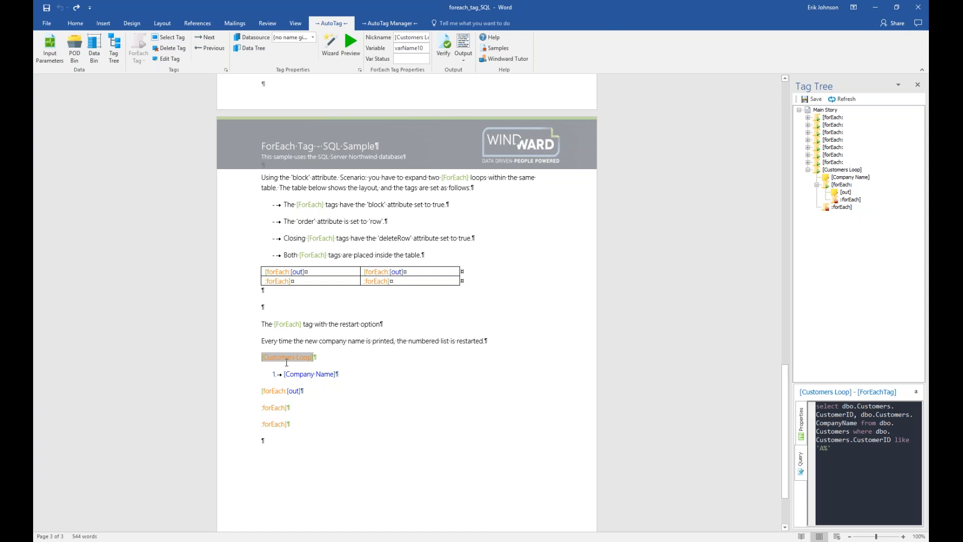
{"action": "left_click", "coordinate": [307, 374]}
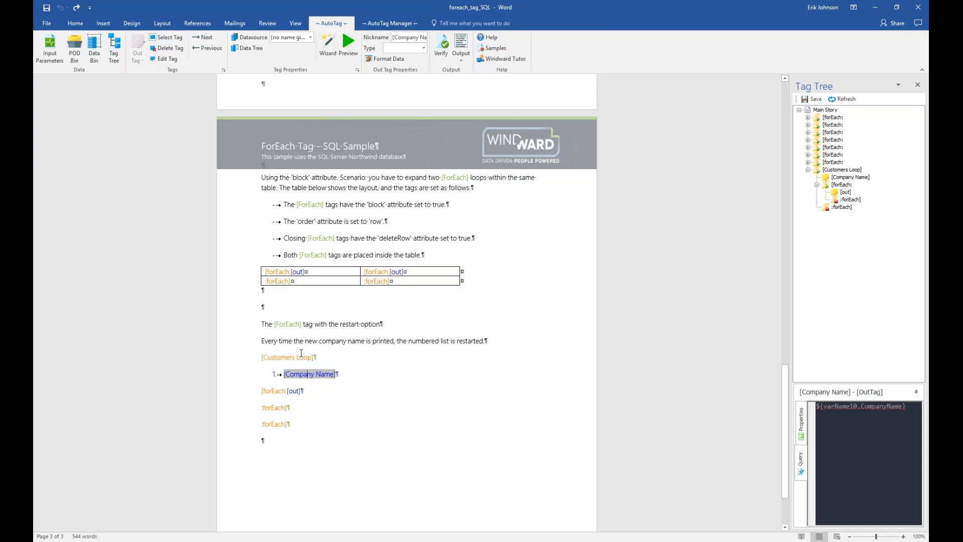
{"action": "left_click", "coordinate": [293, 358]}
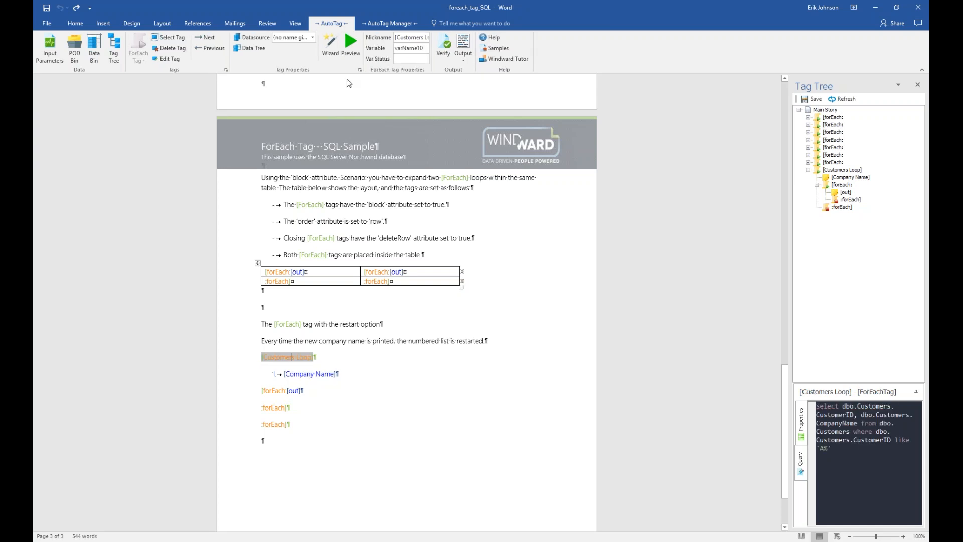
Preview the results of the Customers Loop query, dismiss the Java update notification and close the results.
{"action": "left_click", "coordinate": [351, 45]}
{"action": "left_click_drag", "start_coordinate": [464, 63], "coordinate": [546, 191]}
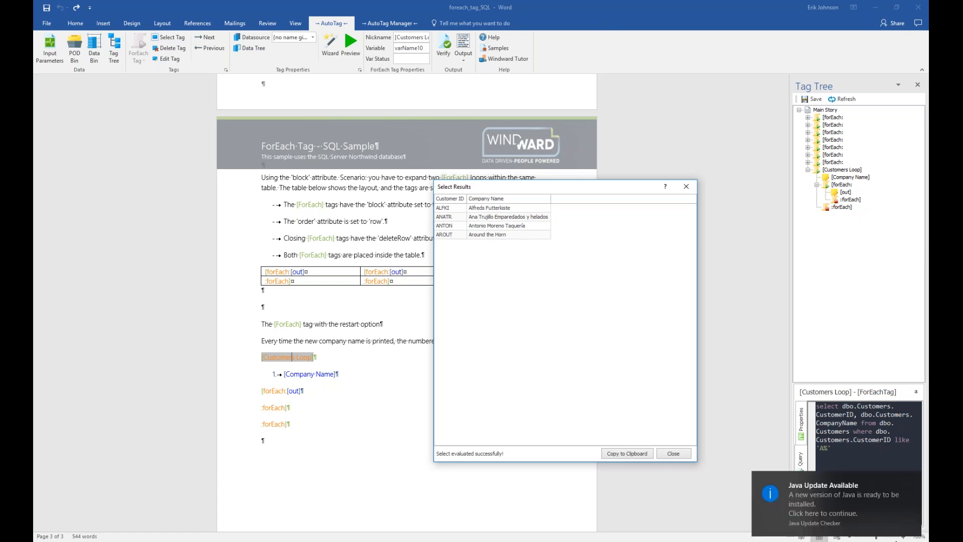
{"action": "left_click", "coordinate": [911, 479]}
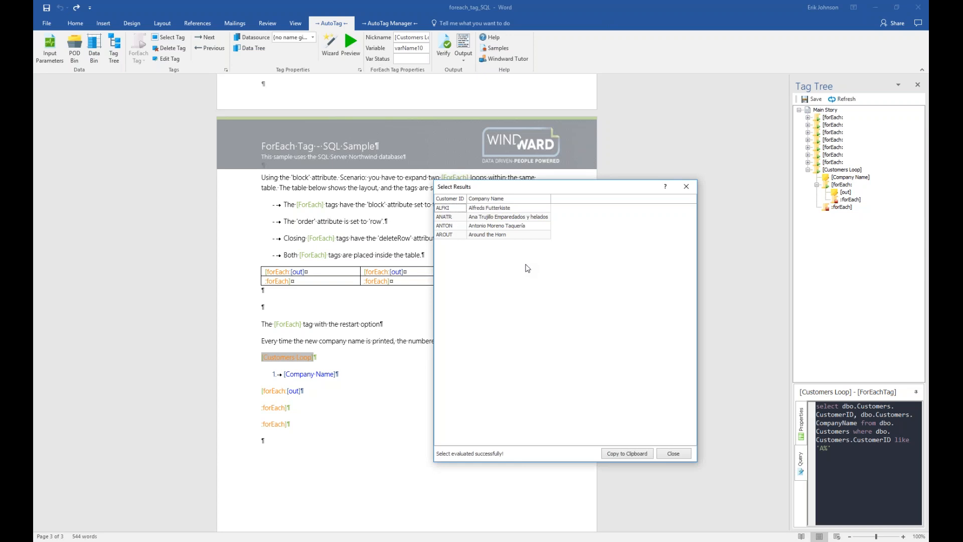
{"action": "left_click", "coordinate": [686, 187]}
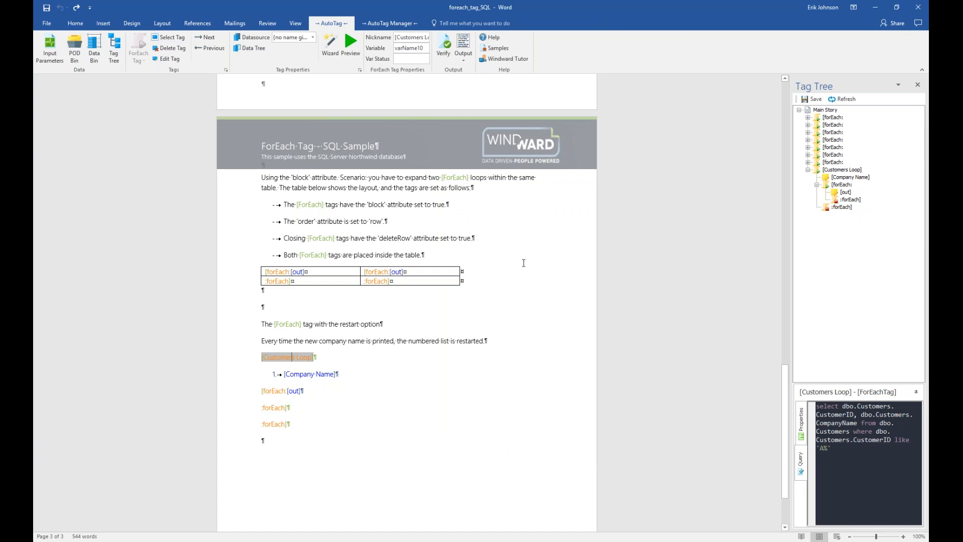
Locate the outer closing ForEach tag, preview the results of the Company Name tag and close them.
{"action": "left_click", "coordinate": [274, 425]}
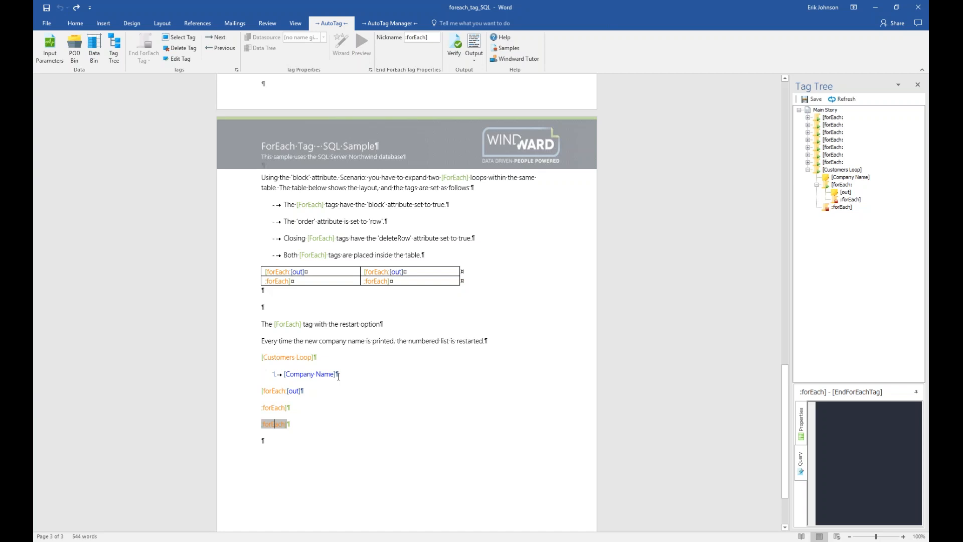
{"action": "left_click", "coordinate": [315, 374]}
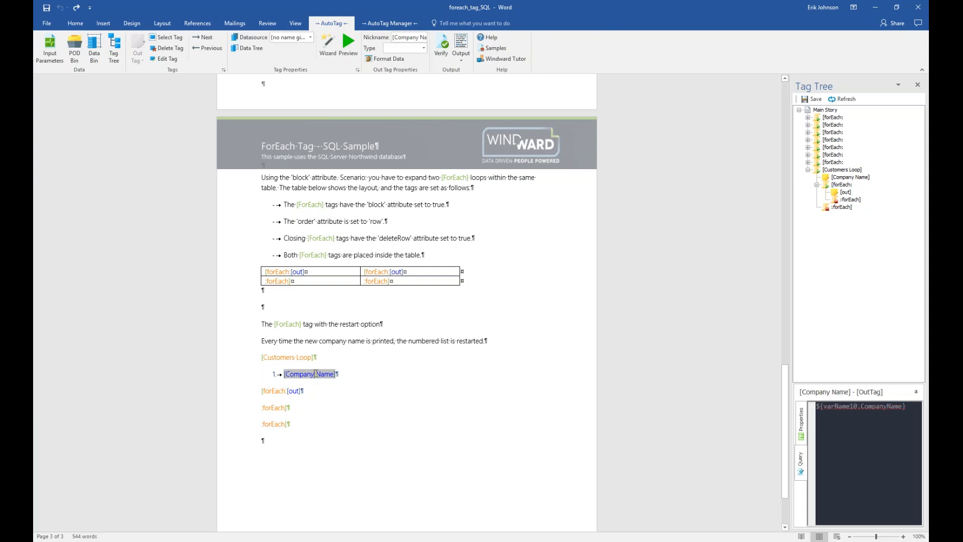
{"action": "mouse_move", "coordinate": [315, 374]}
{"action": "left_click", "coordinate": [351, 44]}
{"action": "left_click_drag", "start_coordinate": [427, 57], "coordinate": [457, 132]}
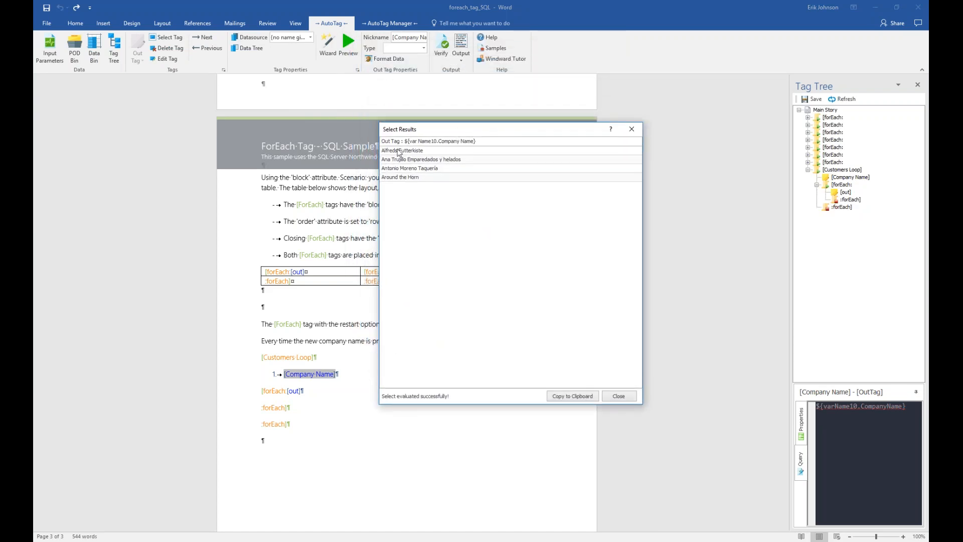
{"action": "left_click", "coordinate": [452, 143]}
{"action": "left_click", "coordinate": [610, 397]}
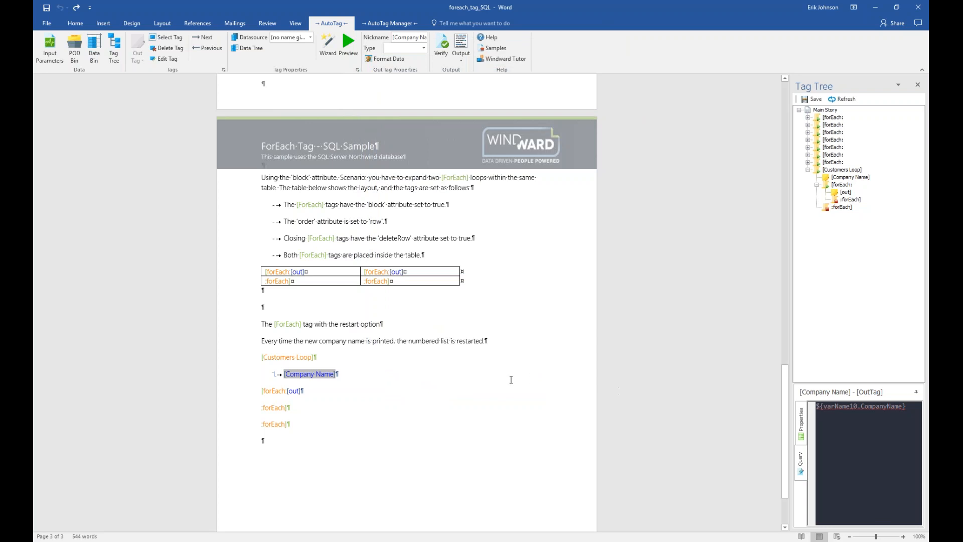
Preview the results of the nested ForEach orders query, widen the results window to examine its columns, and close it.
{"action": "left_click", "coordinate": [275, 390]}
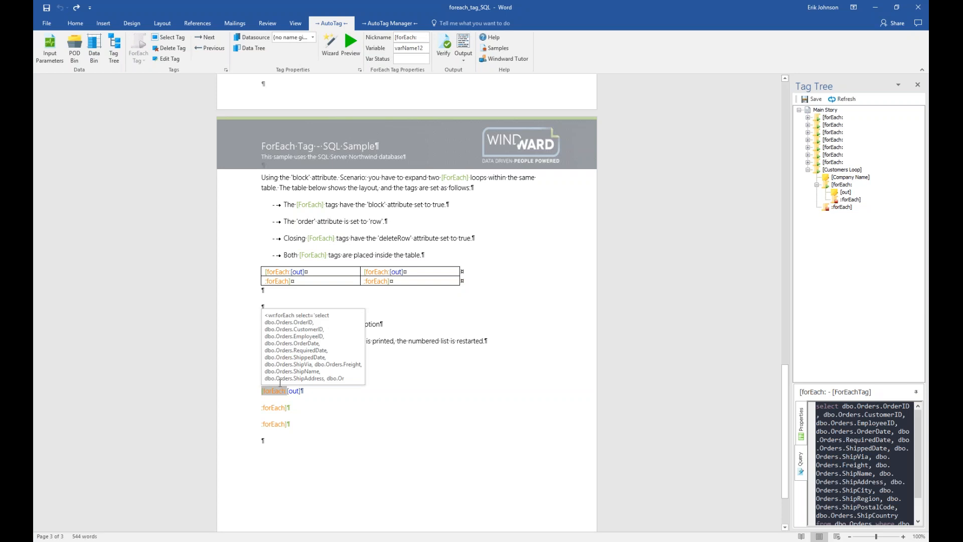
{"action": "left_click", "coordinate": [353, 47]}
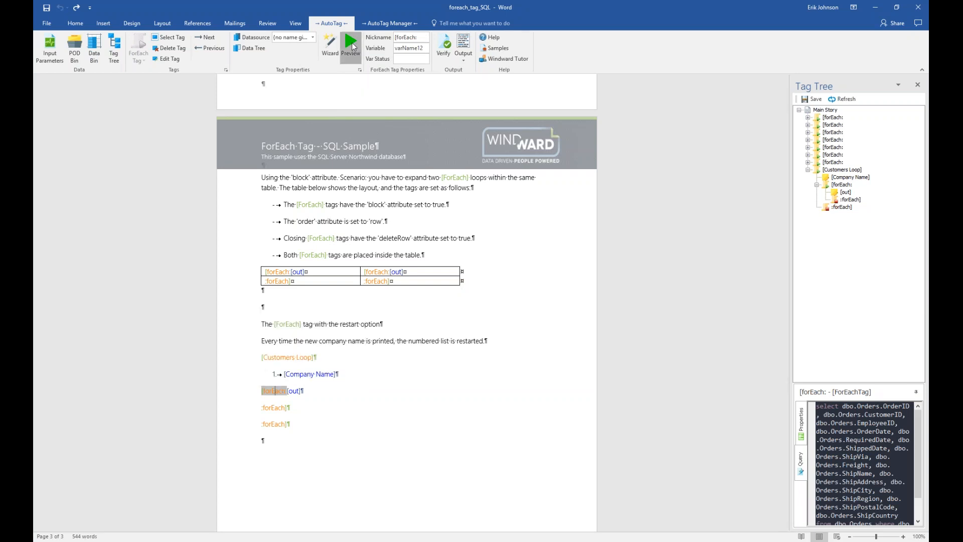
{"action": "left_click_drag", "start_coordinate": [414, 59], "coordinate": [399, 238]}
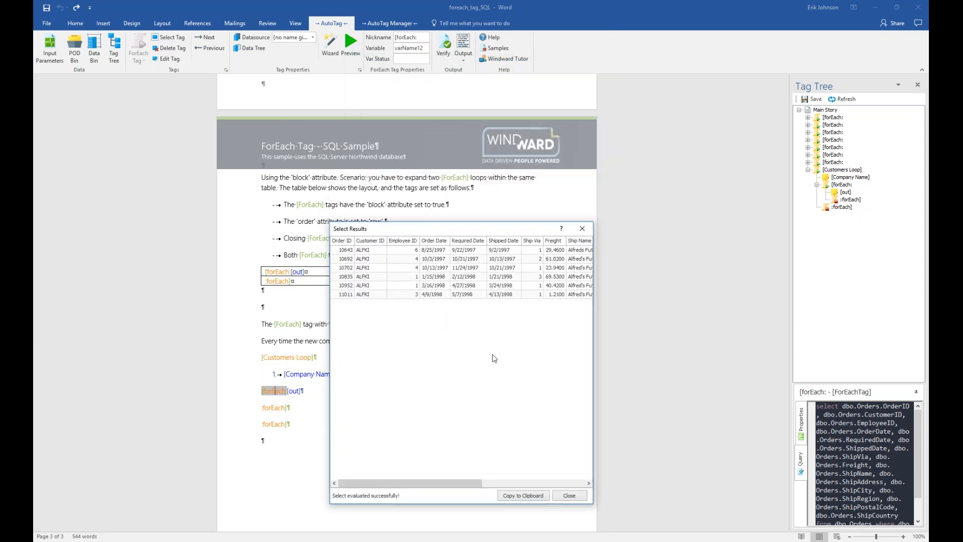
{"action": "mouse_move", "coordinate": [444, 482]}
{"action": "left_mouse_down"}
{"action": "mouse_move", "coordinate": [509, 483]}
{"action": "mouse_move", "coordinate": [452, 484]}
{"action": "left_mouse_up"}
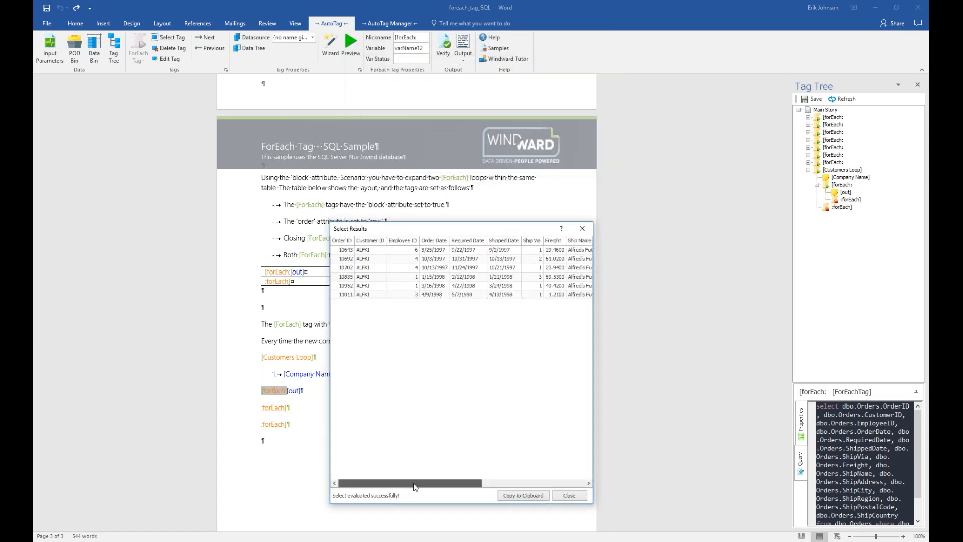
{"action": "left_click_drag", "start_coordinate": [596, 505], "coordinate": [736, 502]}
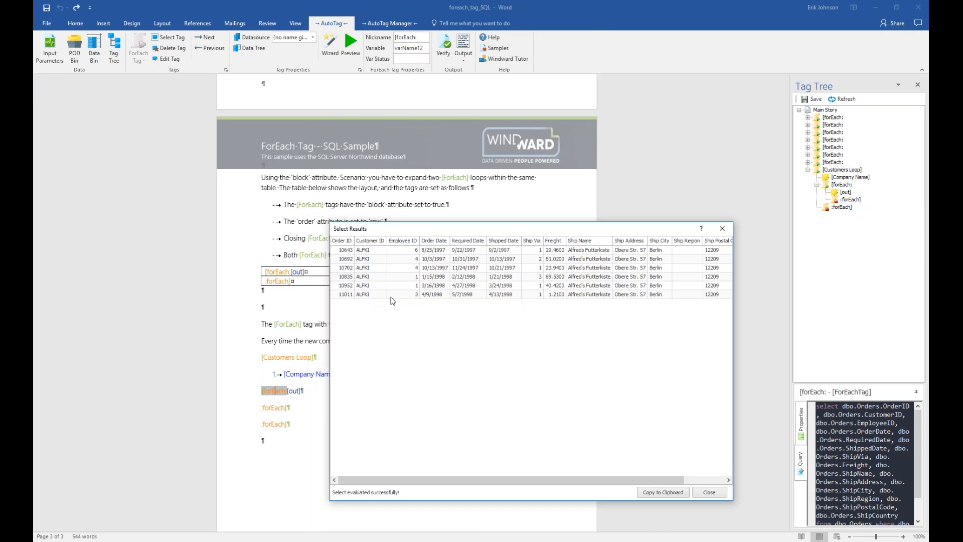
{"action": "left_click", "coordinate": [728, 229]}
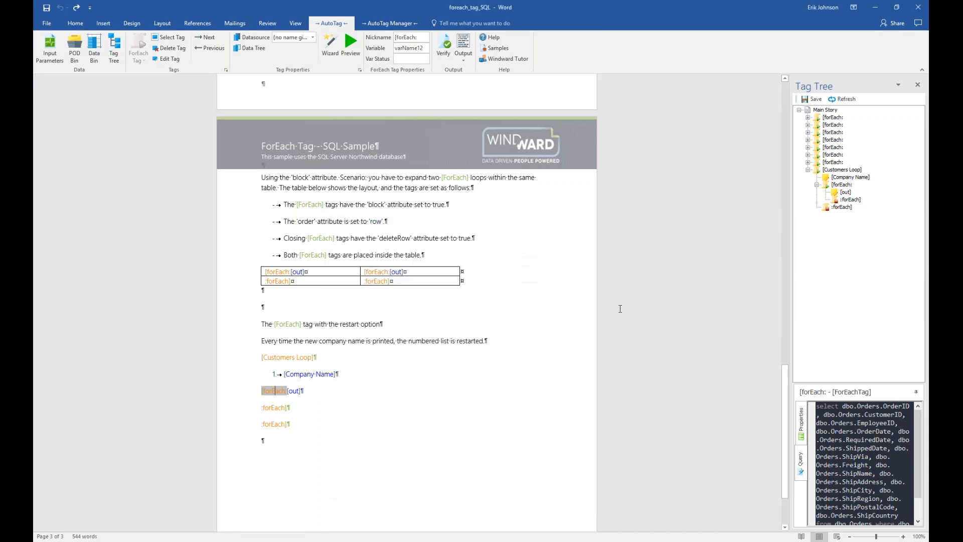
Trace the loop order from Customers Loop through Company Name and the nested ForEach to the outer closing tag.
{"action": "left_click", "coordinate": [291, 357]}
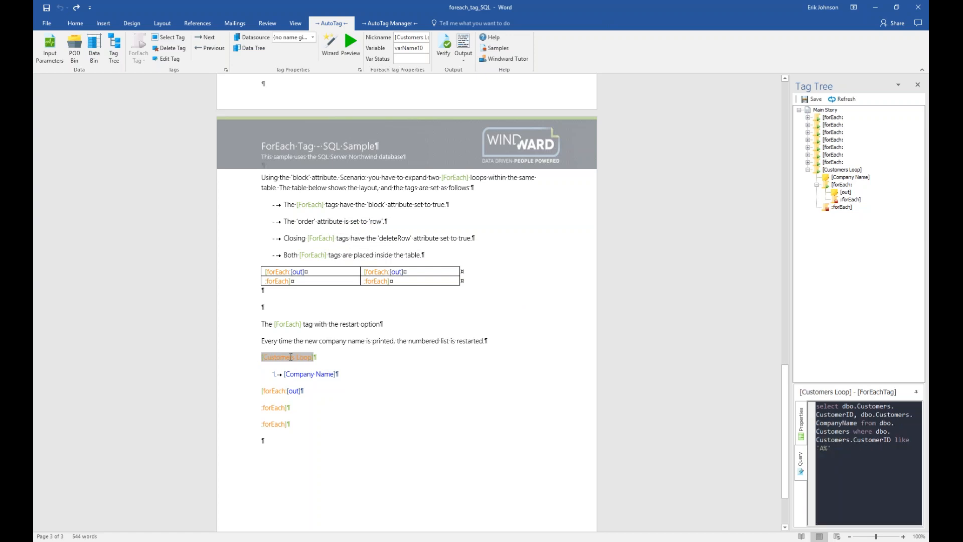
{"action": "left_click", "coordinate": [307, 375]}
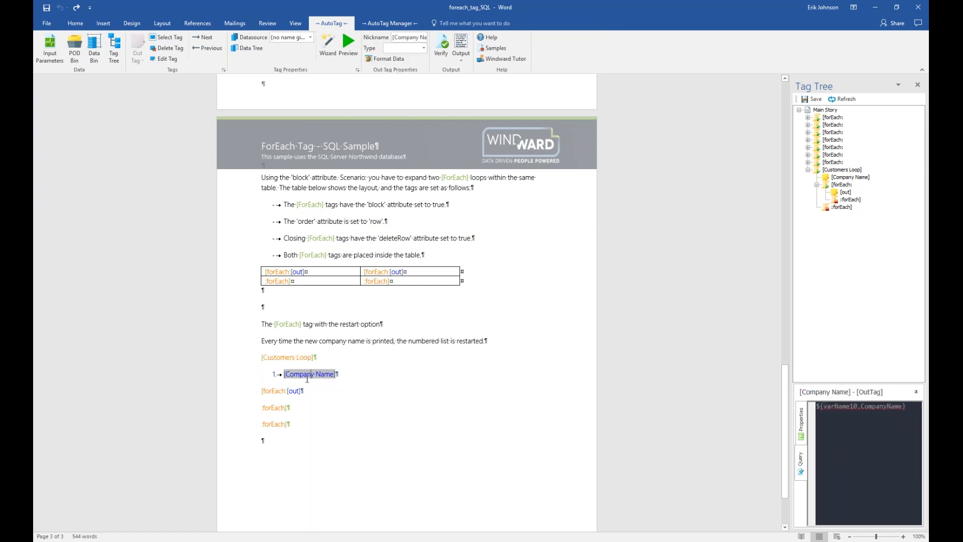
{"action": "left_click", "coordinate": [276, 391]}
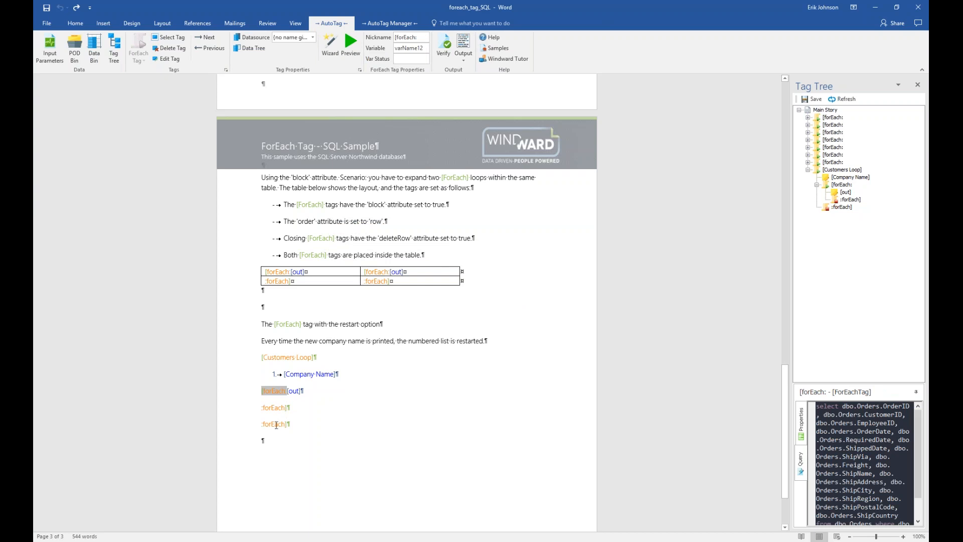
{"action": "left_click", "coordinate": [276, 425]}
{"action": "left_click", "coordinate": [280, 357]}
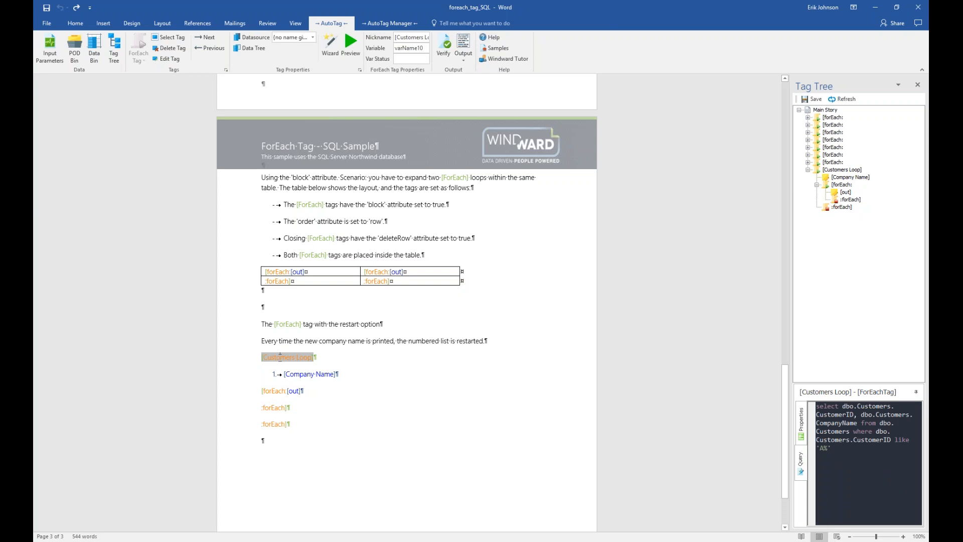
{"action": "mouse_move", "coordinate": [285, 368]}
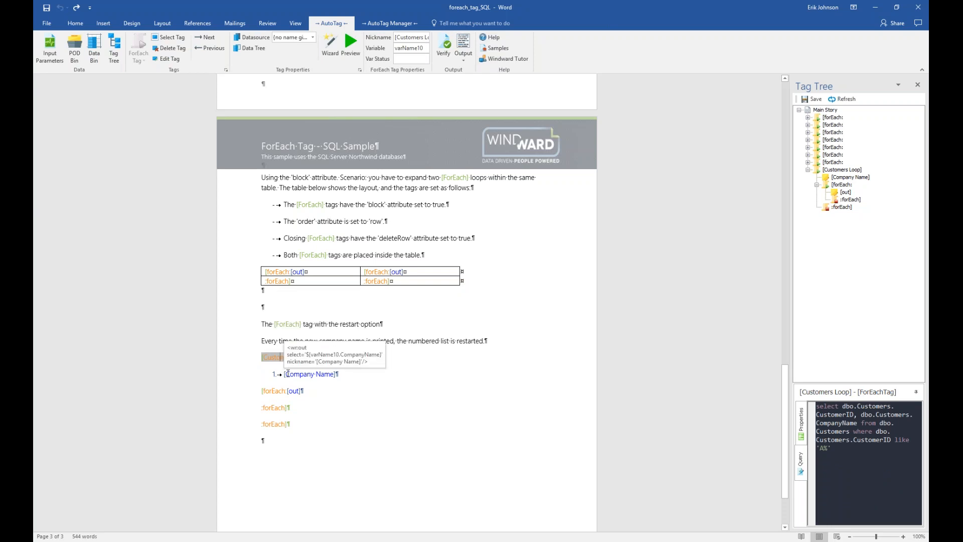
Preview the OrderID results of the Out tag inside the nested ForEach and close them.
{"action": "left_click", "coordinate": [295, 393]}
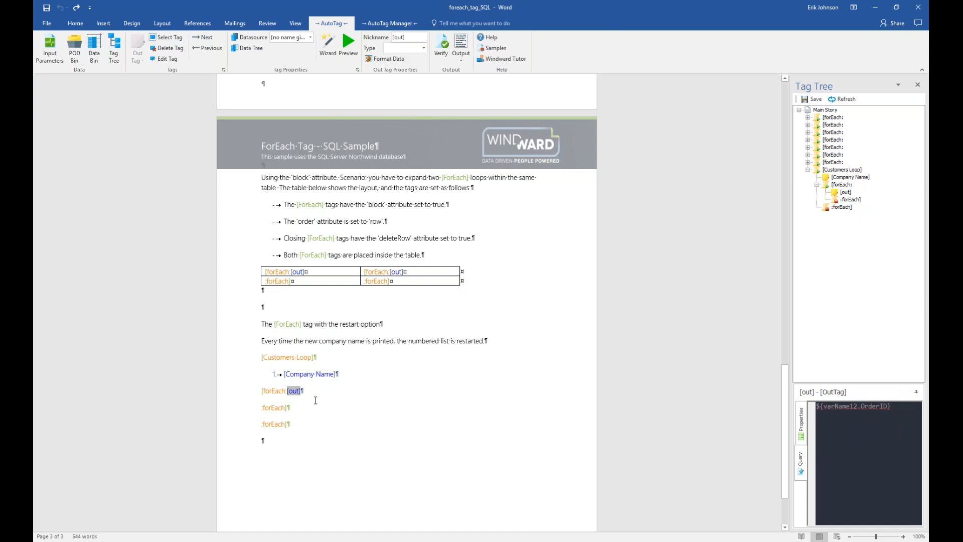
{"action": "left_click", "coordinate": [351, 45]}
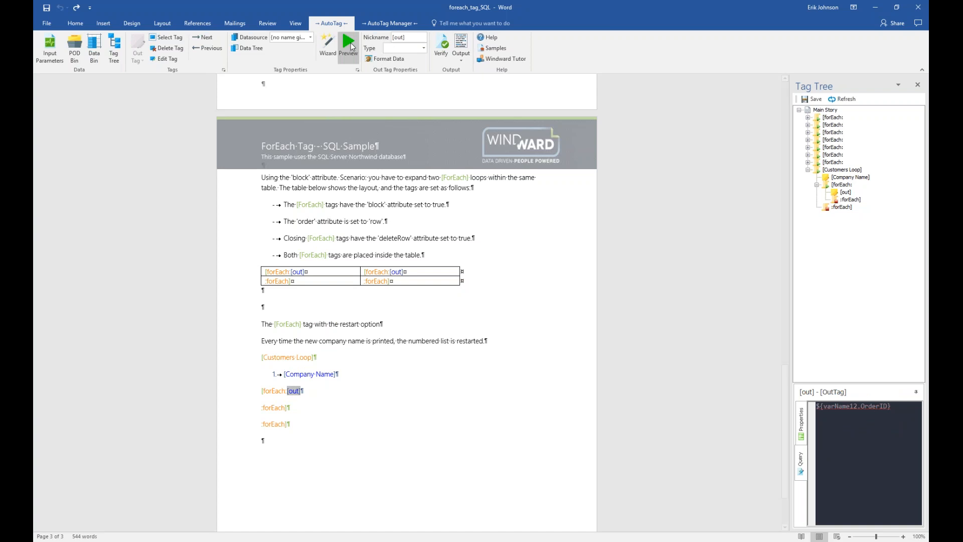
{"action": "left_click", "coordinate": [351, 47]}
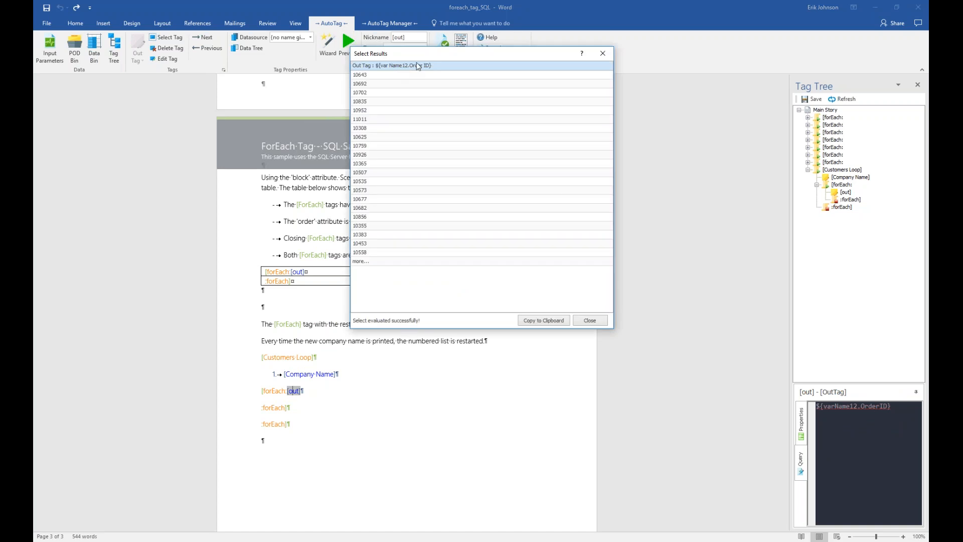
{"action": "left_click_drag", "start_coordinate": [430, 58], "coordinate": [470, 232]}
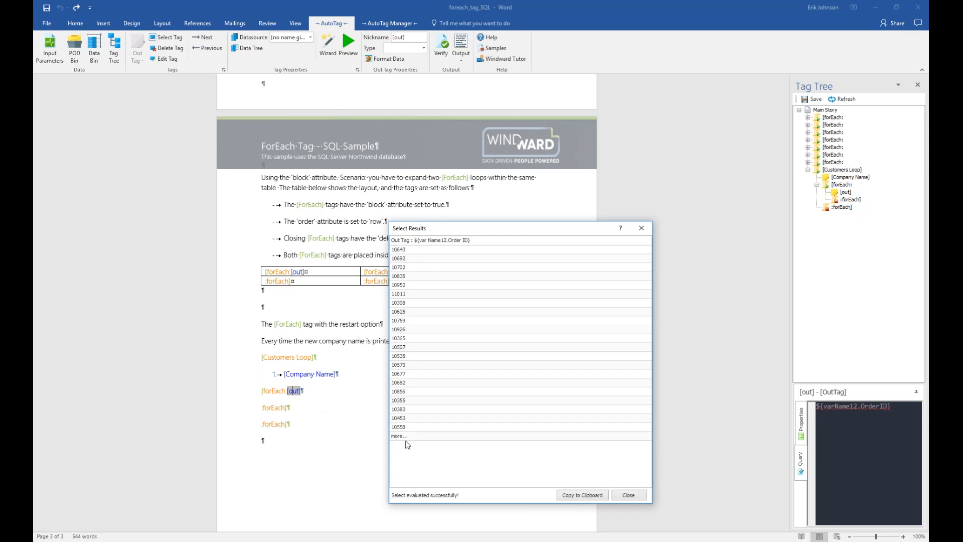
{"action": "left_click", "coordinate": [635, 498]}
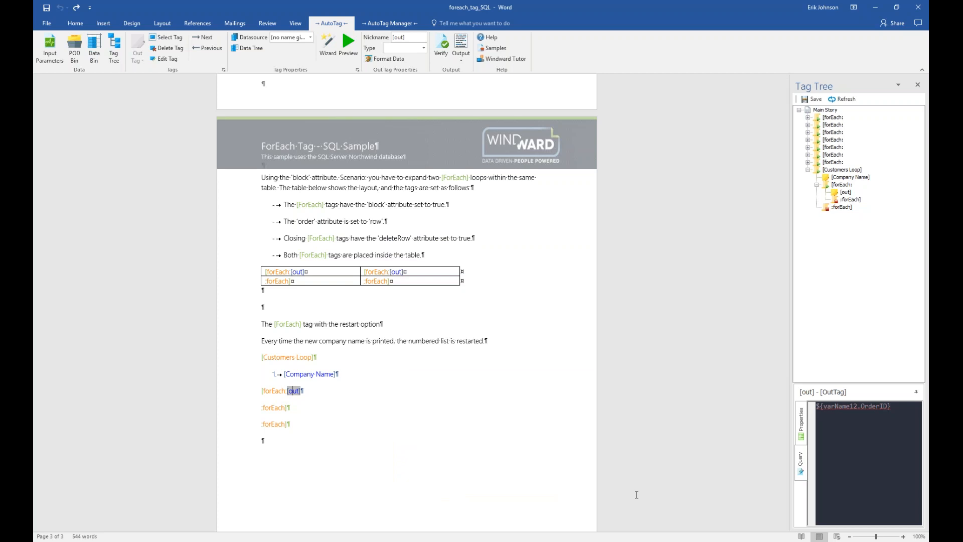
Generate the template's output document and arrange it side by side with the template, with the Tag Tree closed.
{"action": "left_click", "coordinate": [466, 52]}
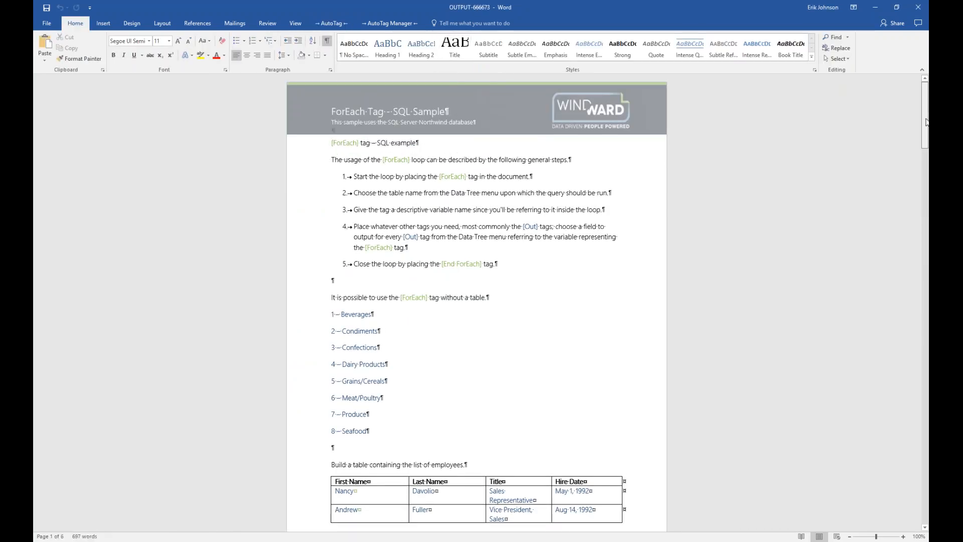
{"action": "key", "text": "super"}
{"action": "key", "text": "super+Right"}
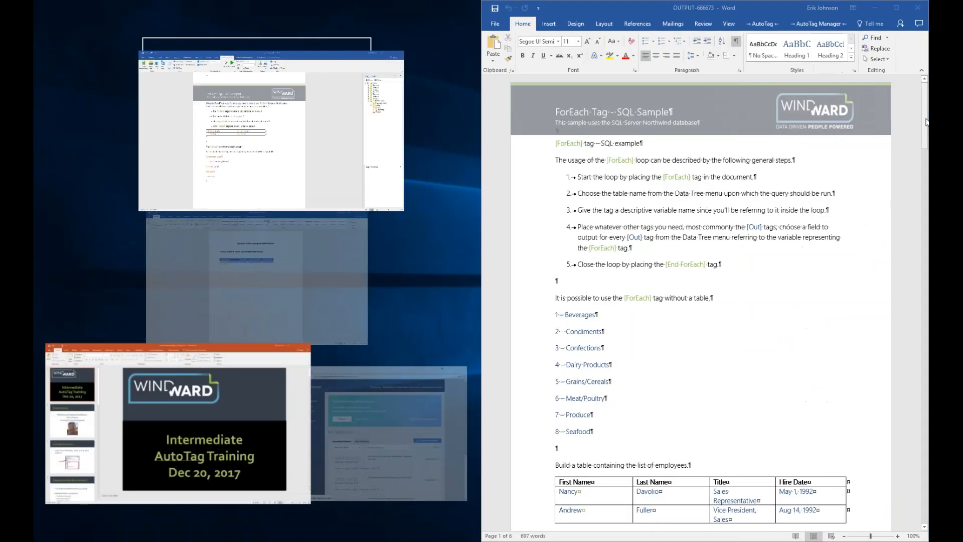
{"action": "key", "text": "Return"}
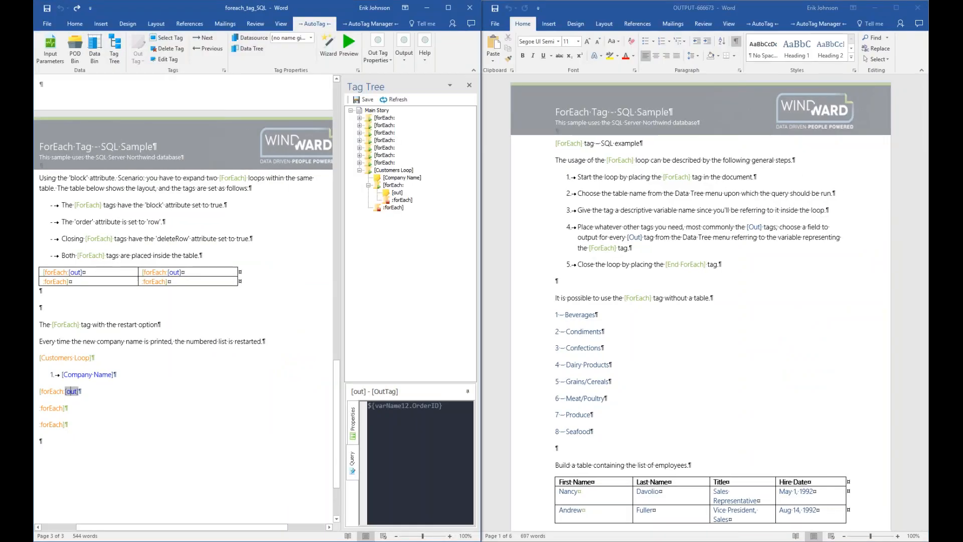
{"action": "left_click", "coordinate": [468, 86]}
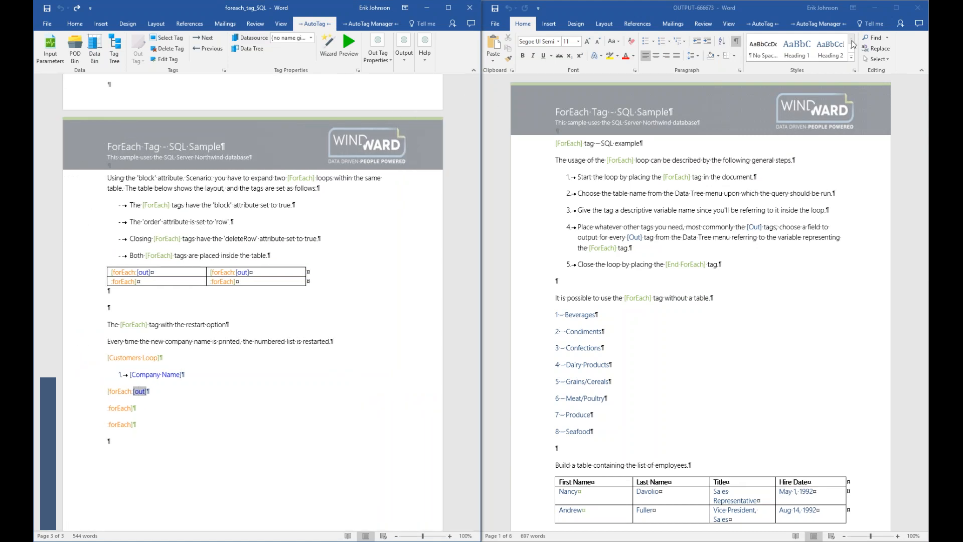
Go to the restart option section in the output and compare the company names and order IDs with the template's tags.
{"action": "left_click", "coordinate": [922, 126]}
{"action": "left_click_drag", "start_coordinate": [924, 127], "coordinate": [920, 346]}
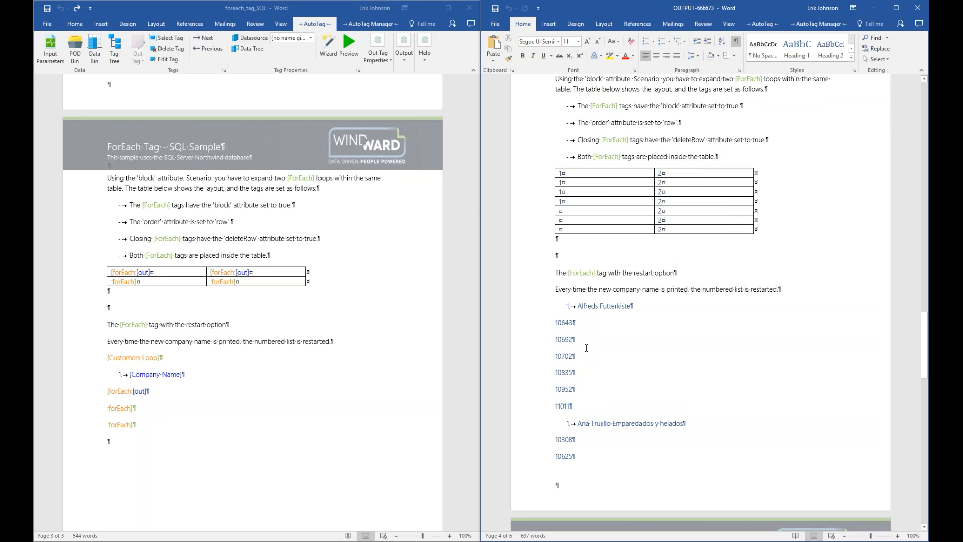
{"action": "left_click", "coordinate": [925, 526]}
{"action": "scroll", "coordinate": [924, 526], "scroll_direction": "down", "scroll_amount": 2}
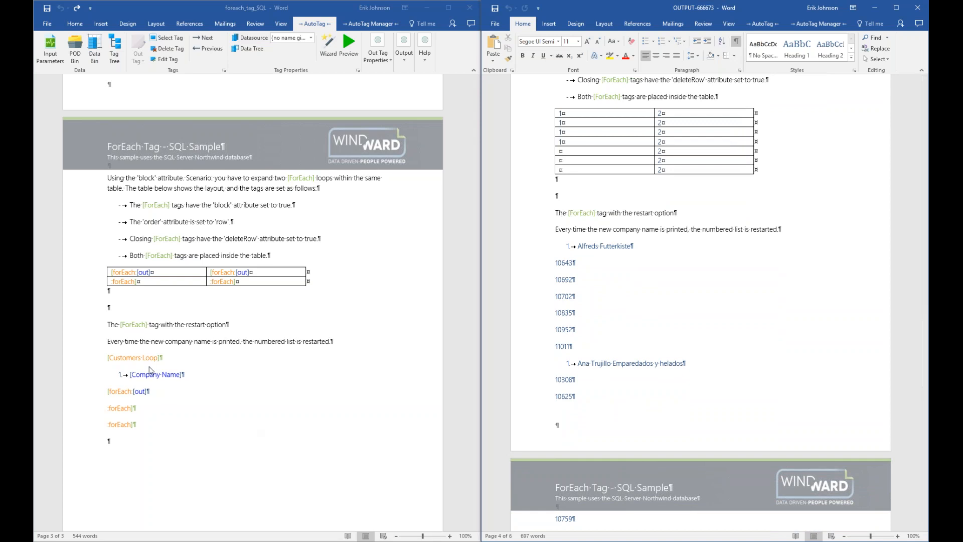
{"action": "double_click", "coordinate": [140, 392]}
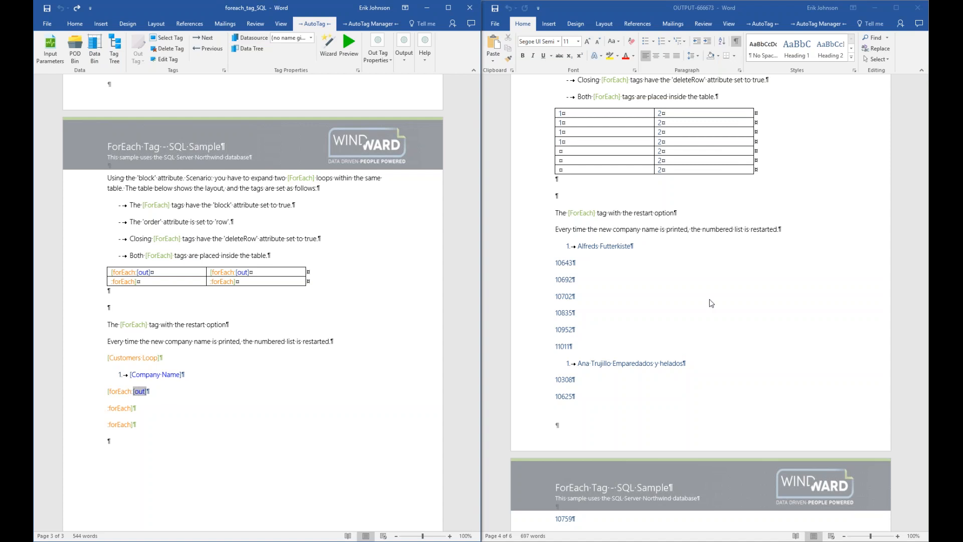
{"action": "left_click", "coordinate": [601, 254]}
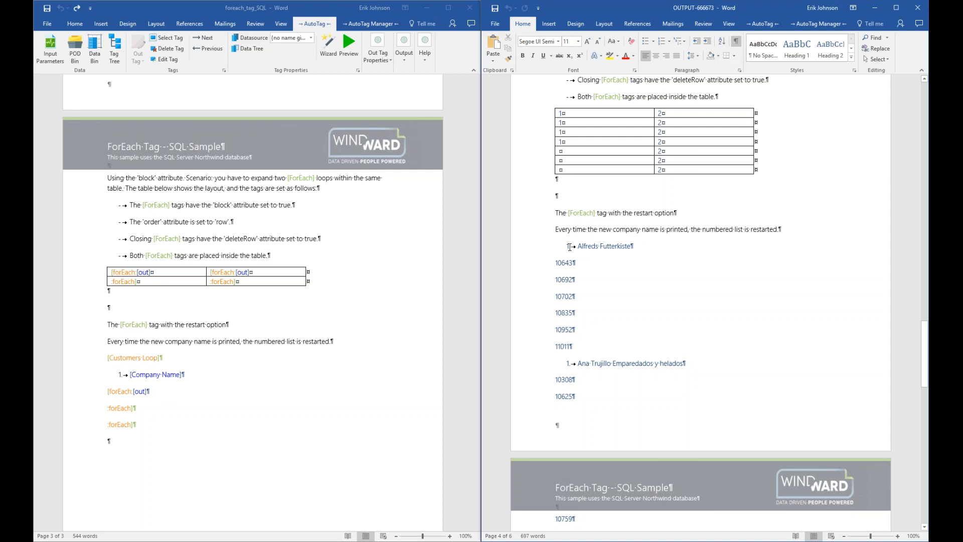
{"action": "left_click", "coordinate": [570, 246]}
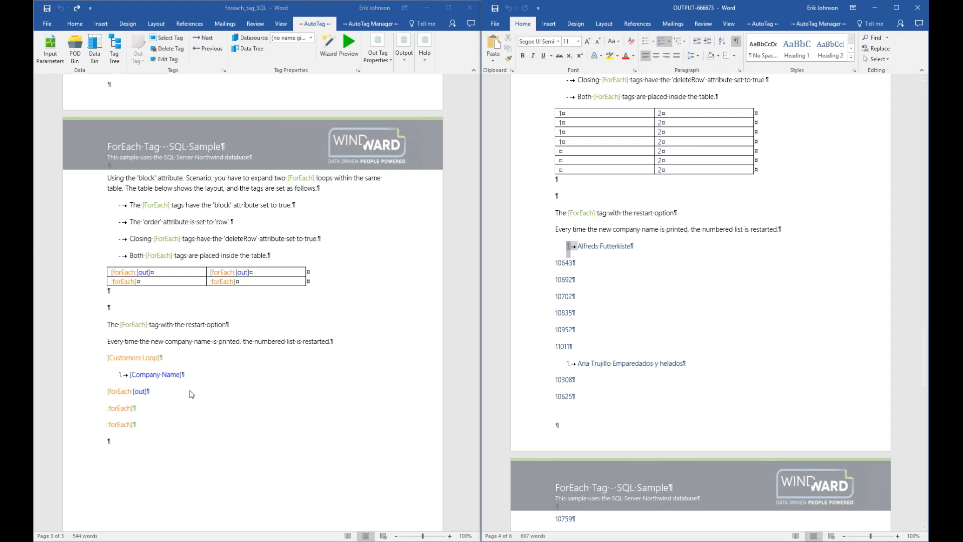
{"action": "left_click", "coordinate": [122, 377]}
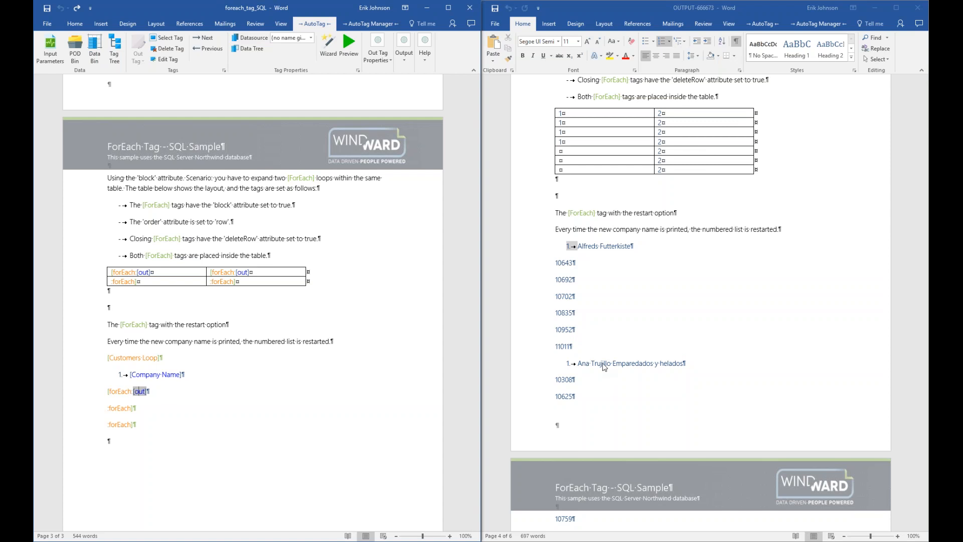
Look through the remaining companies and orders to the end of the output, and return to the first company's order list.
{"action": "scroll", "coordinate": [604, 367], "scroll_direction": "down", "scroll_amount": 5}
{"action": "left_click_drag", "start_coordinate": [923, 379], "coordinate": [928, 453]}
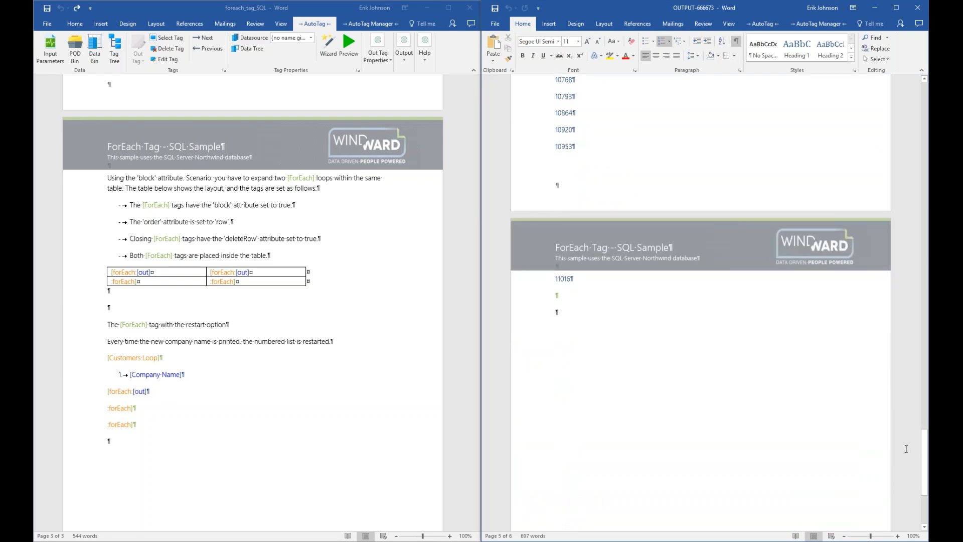
{"action": "left_click_drag", "start_coordinate": [924, 487], "coordinate": [925, 380]}
{"action": "left_click", "coordinate": [581, 260]}
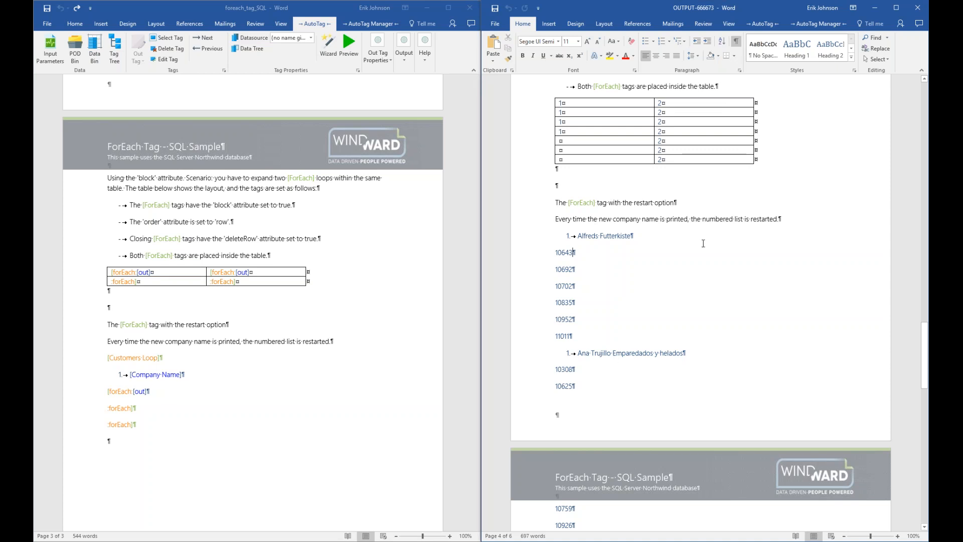
Close the output document and return to the nested ForEach tag in the maximized template.
{"action": "left_click", "coordinate": [918, 8]}
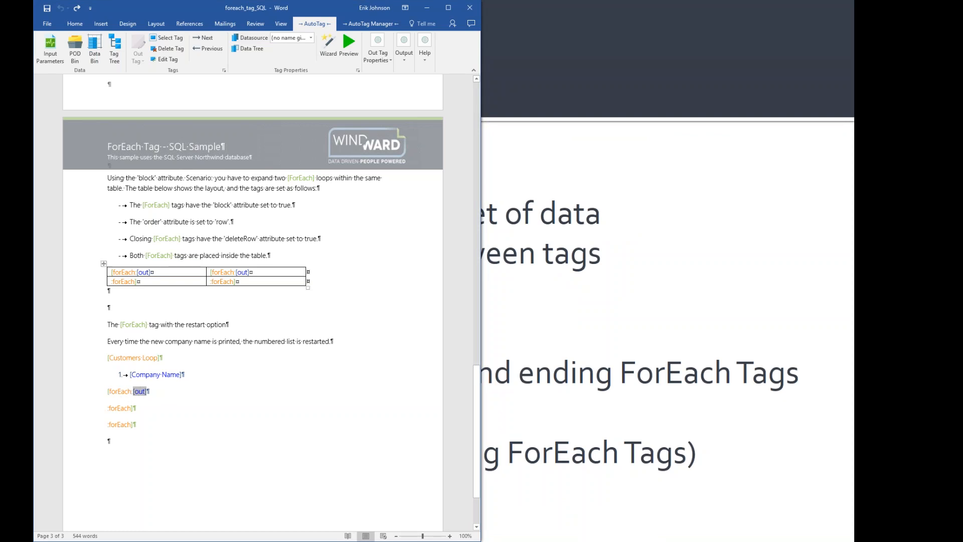
{"action": "double_click", "coordinate": [450, 9]}
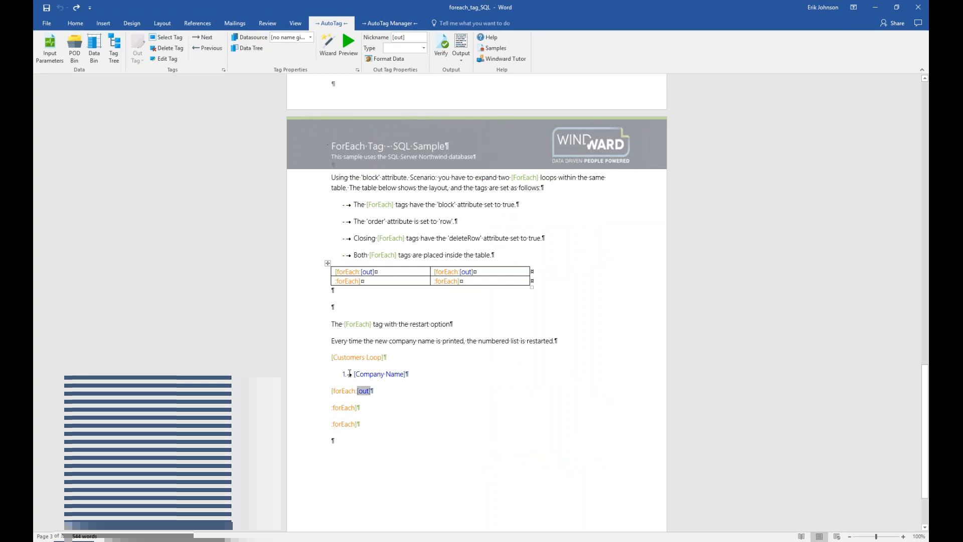
{"action": "left_click", "coordinate": [345, 391]}
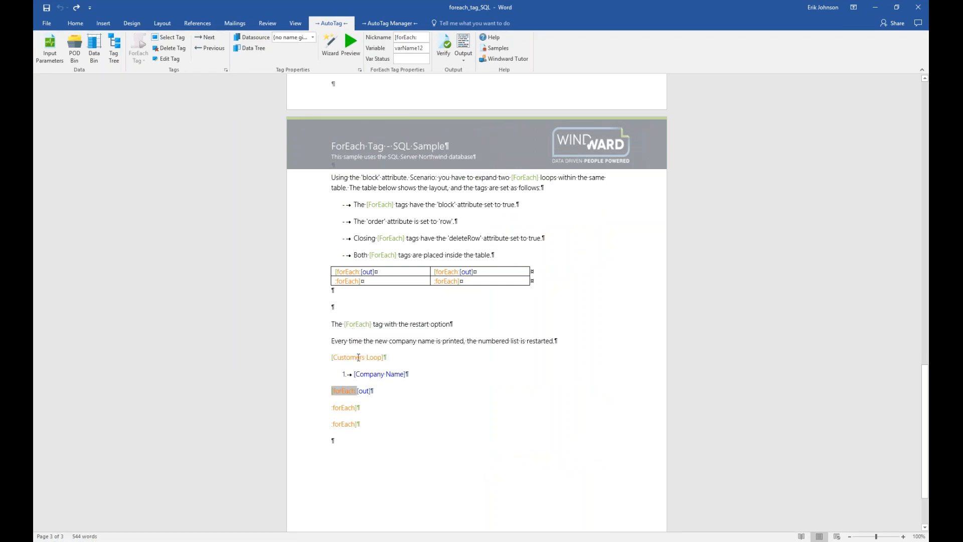
Inspect the variable name and query of the Customers Loop tag, and return to the nested ForEach tag.
{"action": "left_click", "coordinate": [358, 358]}
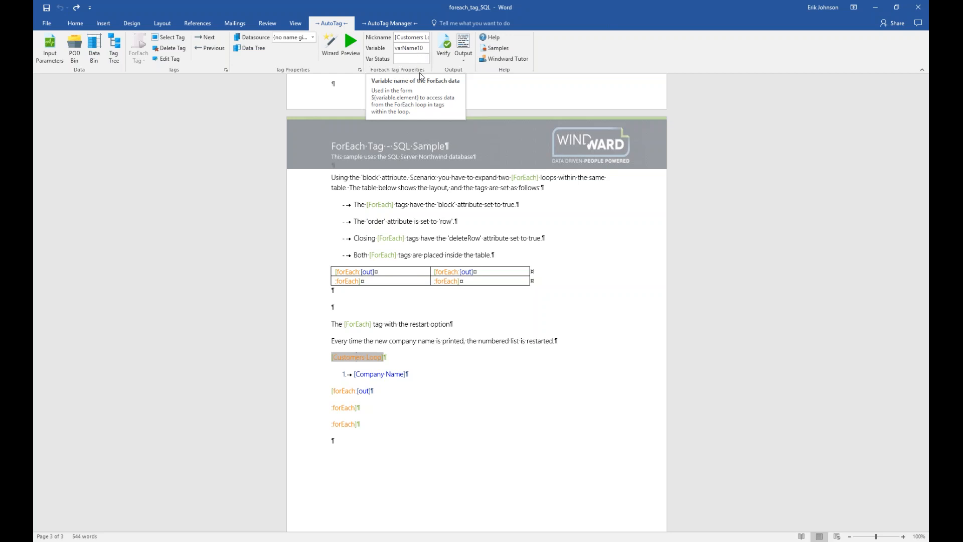
{"action": "mouse_move", "coordinate": [354, 361]}
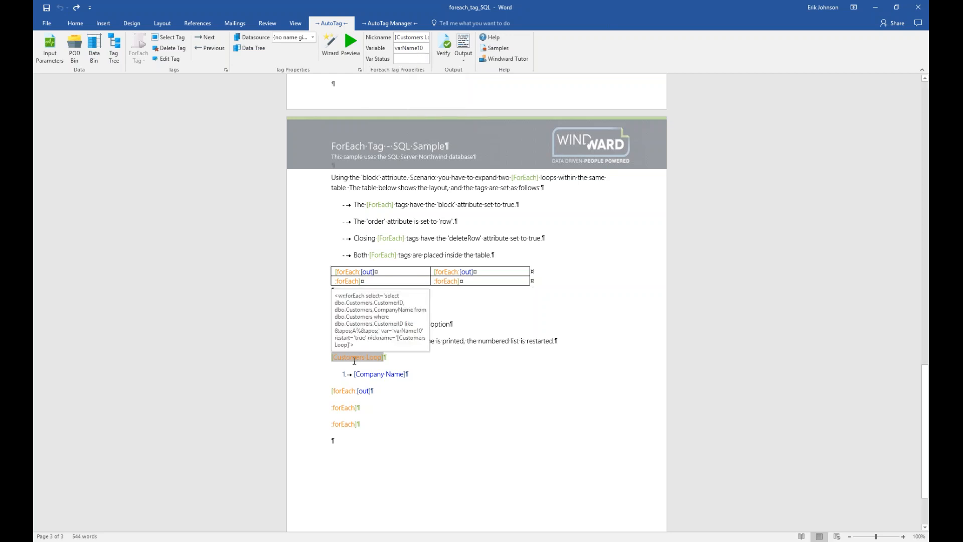
{"action": "left_click", "coordinate": [345, 390]}
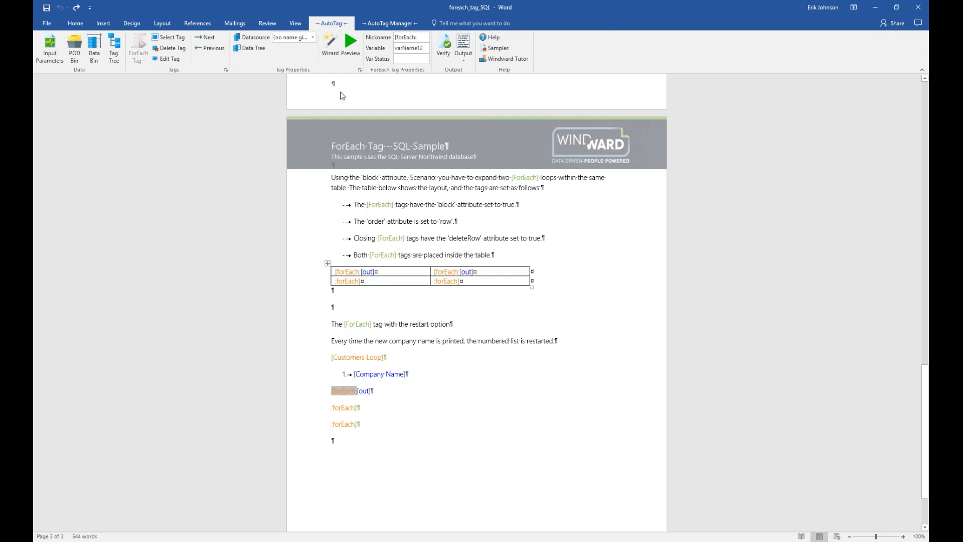
Open the nested ForEach tag's query in the SQL Wizard and enlarge the wizard window.
{"action": "left_click", "coordinate": [328, 49]}
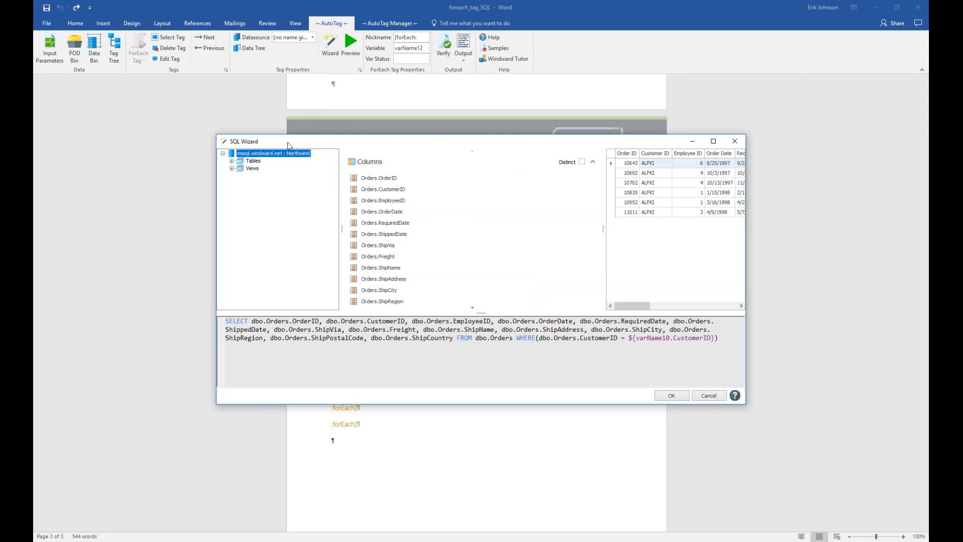
{"action": "left_click_drag", "start_coordinate": [318, 145], "coordinate": [241, 132]}
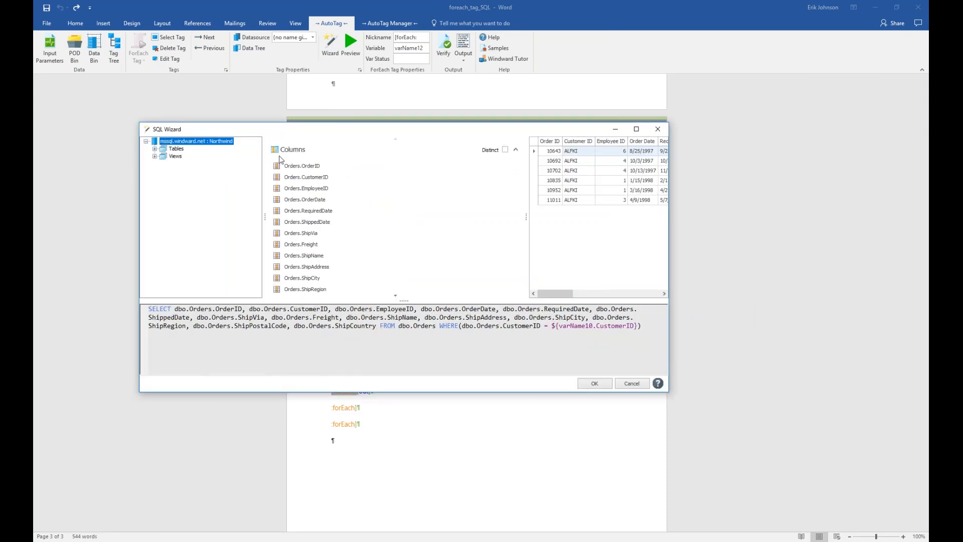
{"action": "left_click_drag", "start_coordinate": [670, 393], "coordinate": [762, 464]}
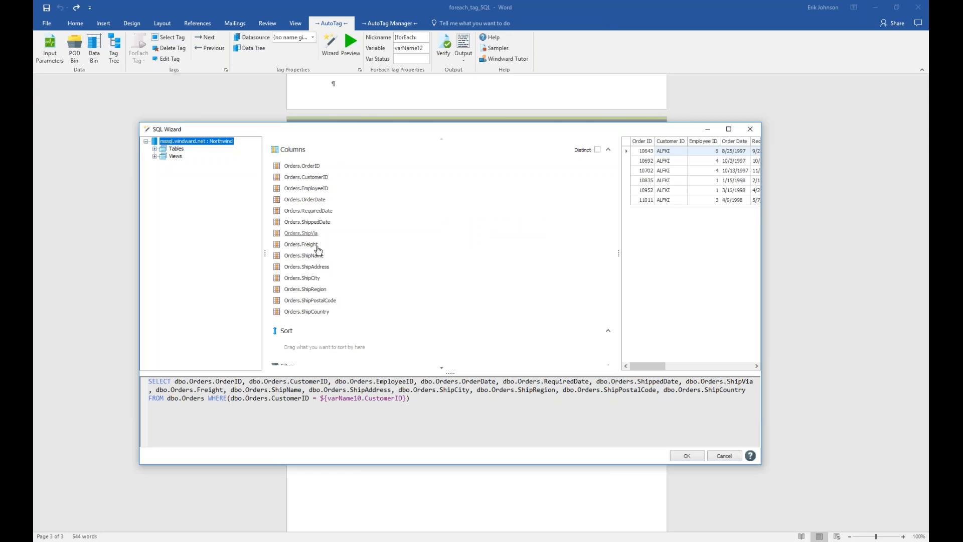
{"action": "left_click_drag", "start_coordinate": [374, 133], "coordinate": [481, 121]}
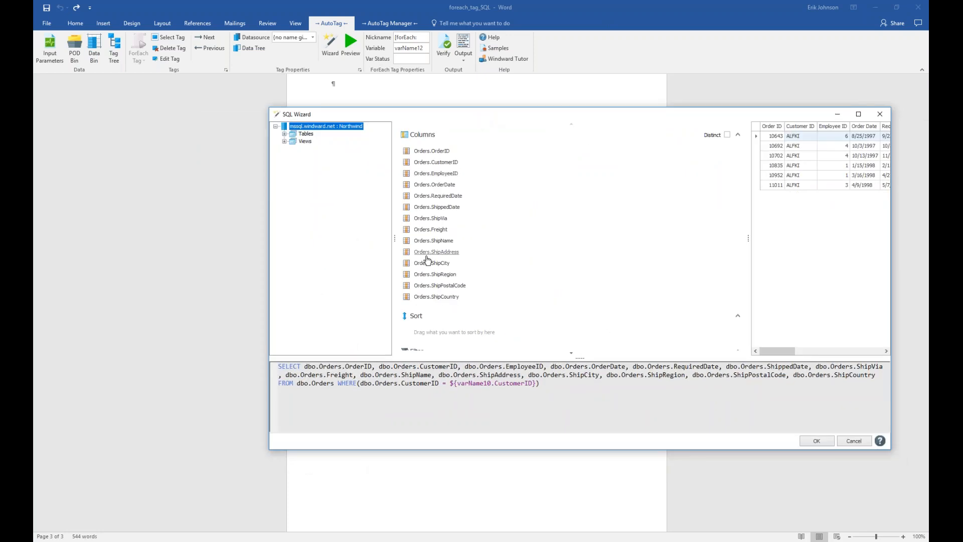
Collapse the query's column list to examine its CustomerID filter, and arrange the wizard to check the nested tag in the template.
{"action": "left_click", "coordinate": [738, 136]}
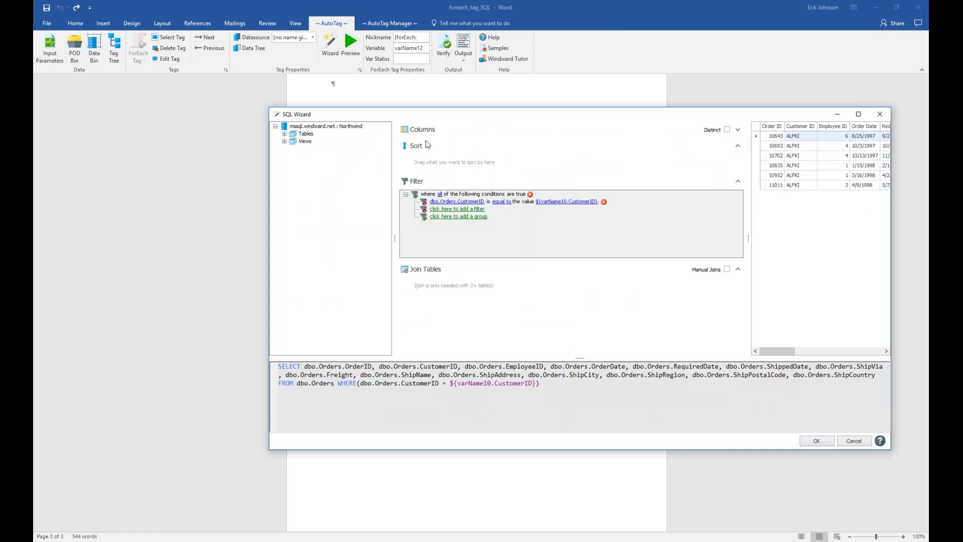
{"action": "mouse_move", "coordinate": [427, 145]}
{"action": "left_click_drag", "start_coordinate": [271, 224], "coordinate": [378, 220]}
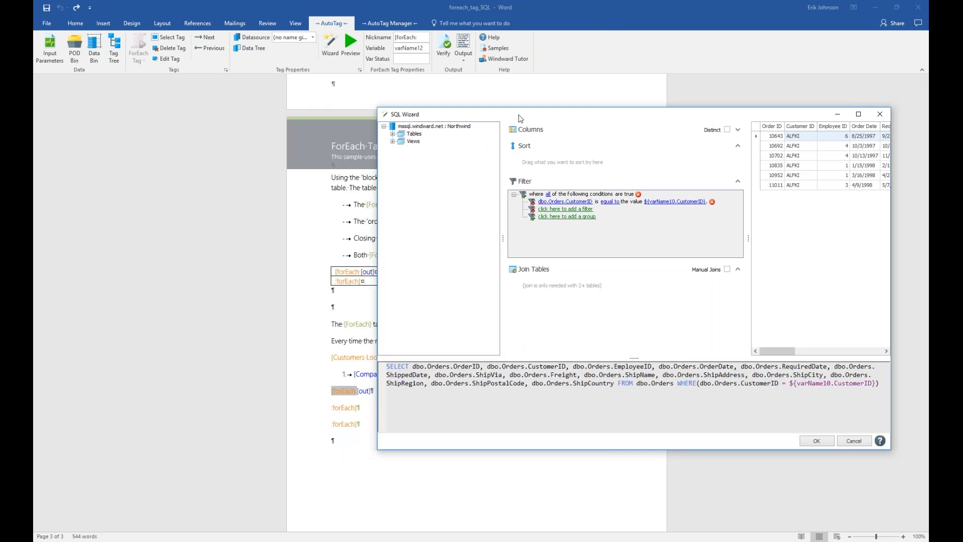
{"action": "left_click_drag", "start_coordinate": [531, 116], "coordinate": [555, 111]}
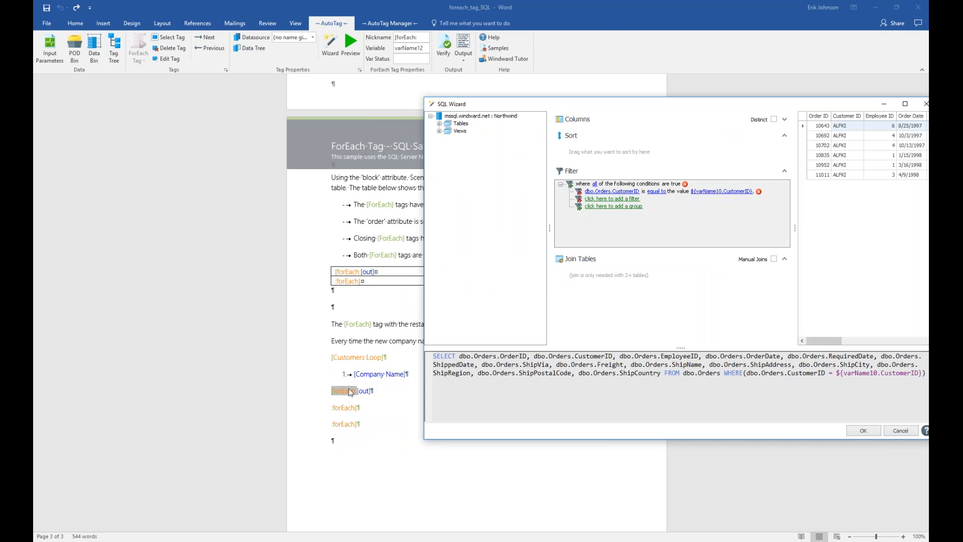
{"action": "left_click", "coordinate": [350, 391]}
{"action": "left_click_drag", "start_coordinate": [671, 110], "coordinate": [537, 151]}
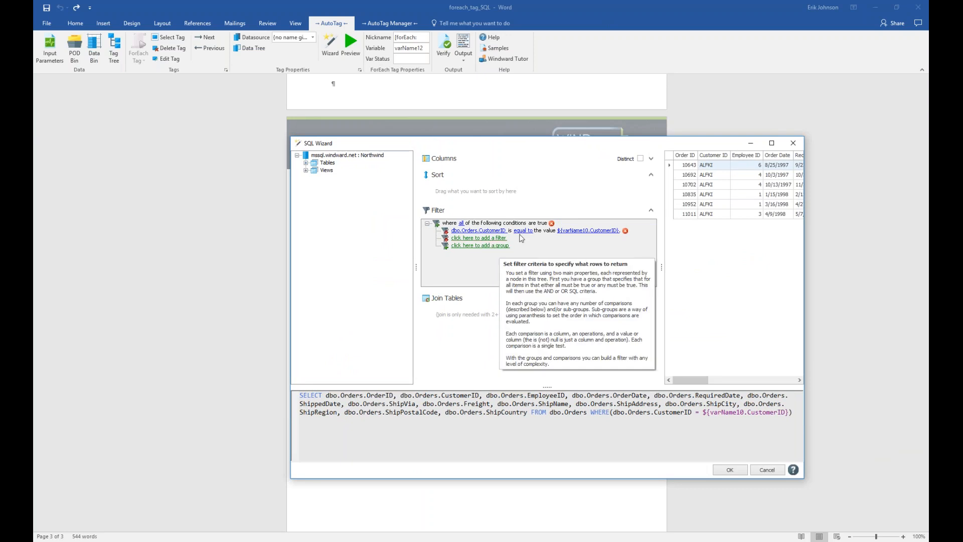
Expand the Orders table in the database tree to examine its columns, and compare the filter with the template's tags.
{"action": "left_click", "coordinate": [306, 163]}
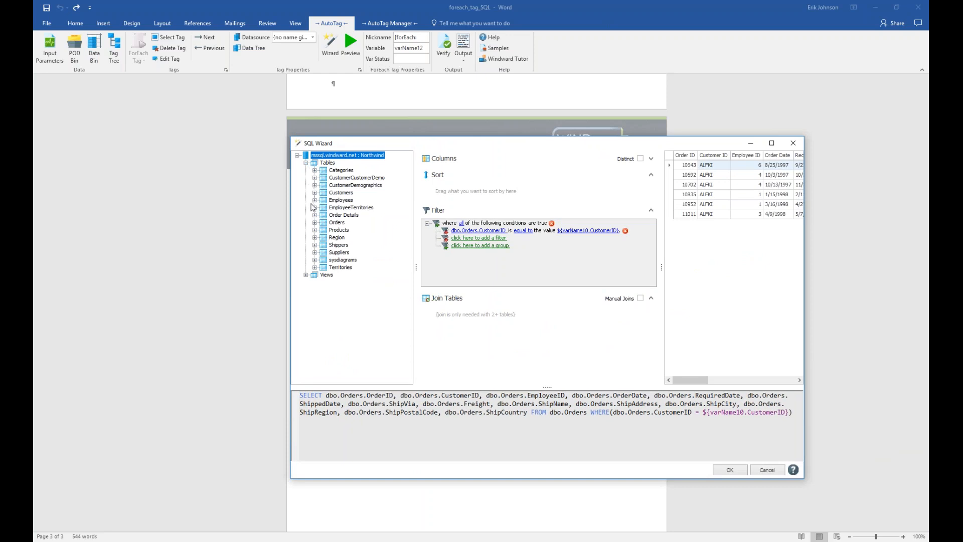
{"action": "left_click", "coordinate": [314, 222]}
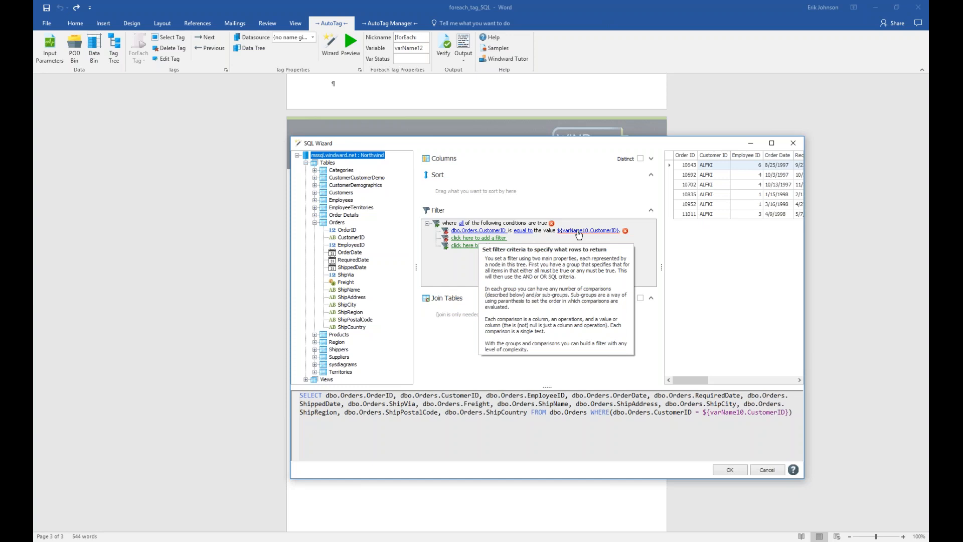
{"action": "left_click_drag", "start_coordinate": [457, 147], "coordinate": [642, 160]}
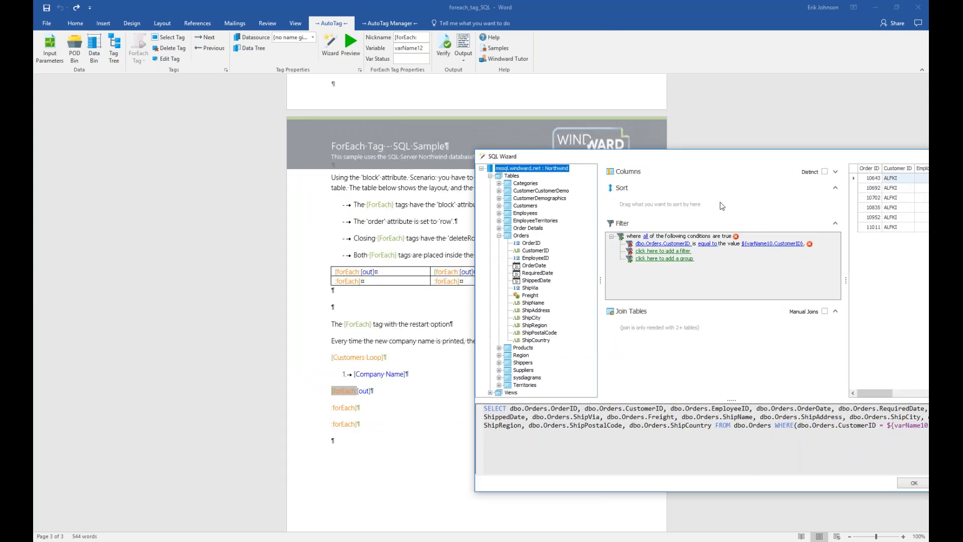
{"action": "left_click_drag", "start_coordinate": [597, 144], "coordinate": [575, 143]}
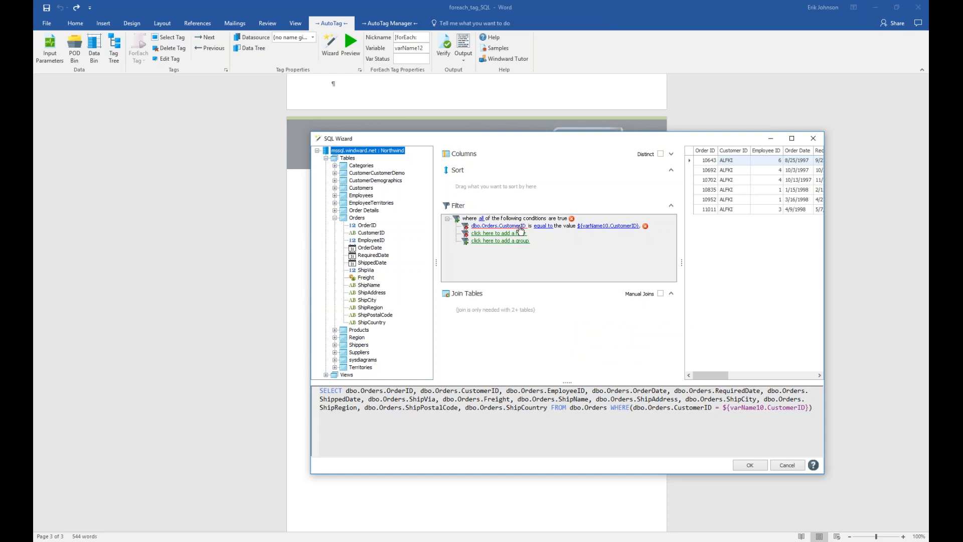
Examine the variables available for the CustomerID filter's comparison value, including varName10, and close the SQL Wizard without changing the query.
{"action": "left_click", "coordinate": [621, 225]}
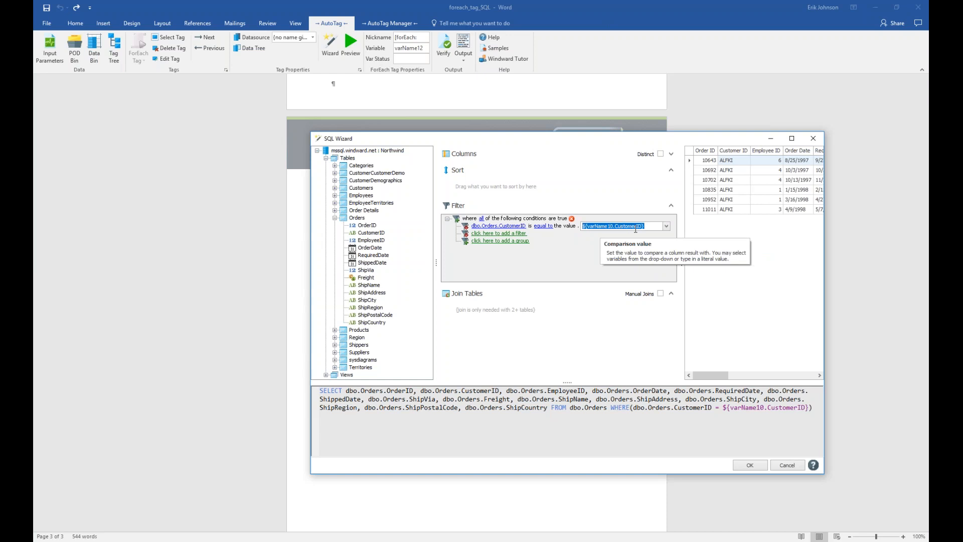
{"action": "left_click", "coordinate": [667, 226]}
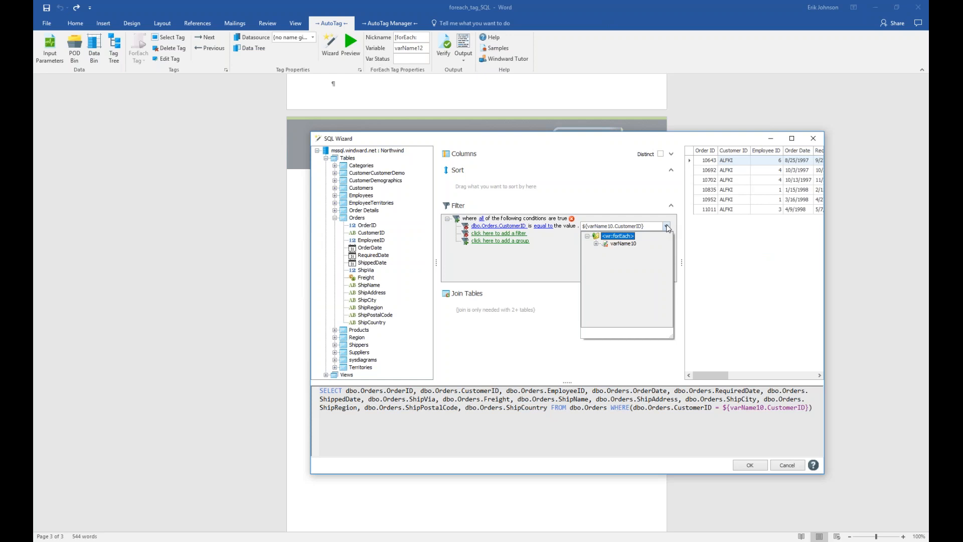
{"action": "left_click", "coordinate": [596, 244]}
{"action": "left_click", "coordinate": [669, 227]}
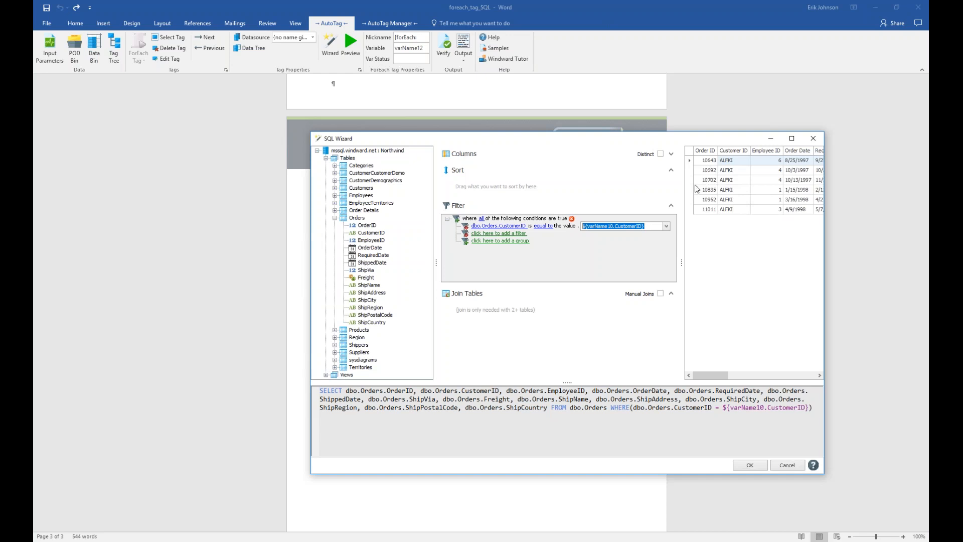
{"action": "left_click", "coordinate": [813, 140]}
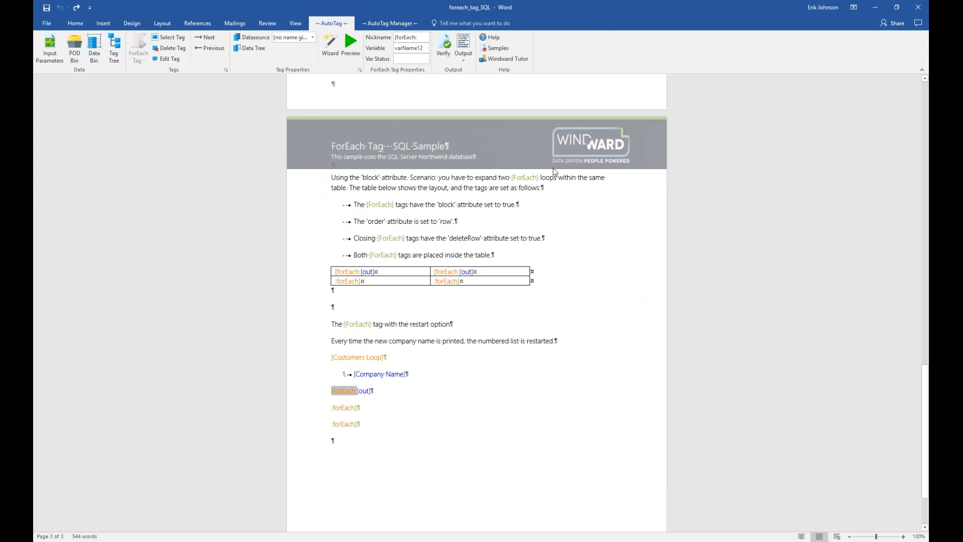
Generate the output document, arrange it side by side with the template, and go to its restart option section.
{"action": "left_click", "coordinate": [463, 44]}
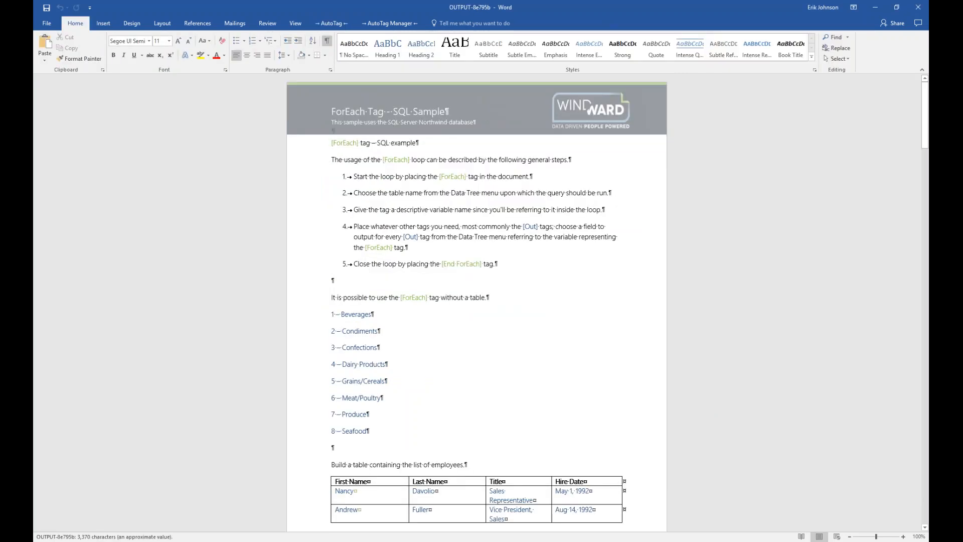
{"action": "key", "text": "super+Right"}
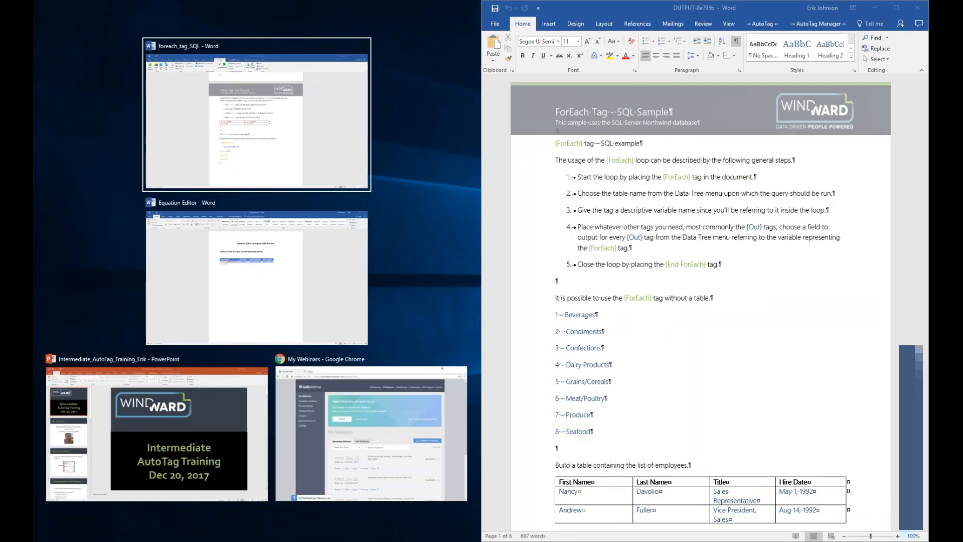
{"action": "key", "text": "Return"}
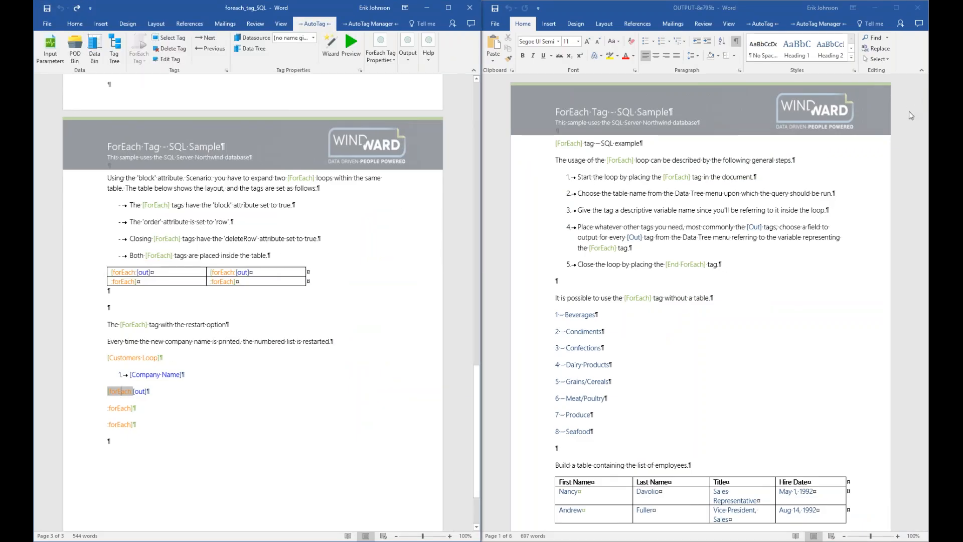
{"action": "left_click_drag", "start_coordinate": [923, 116], "coordinate": [916, 340]}
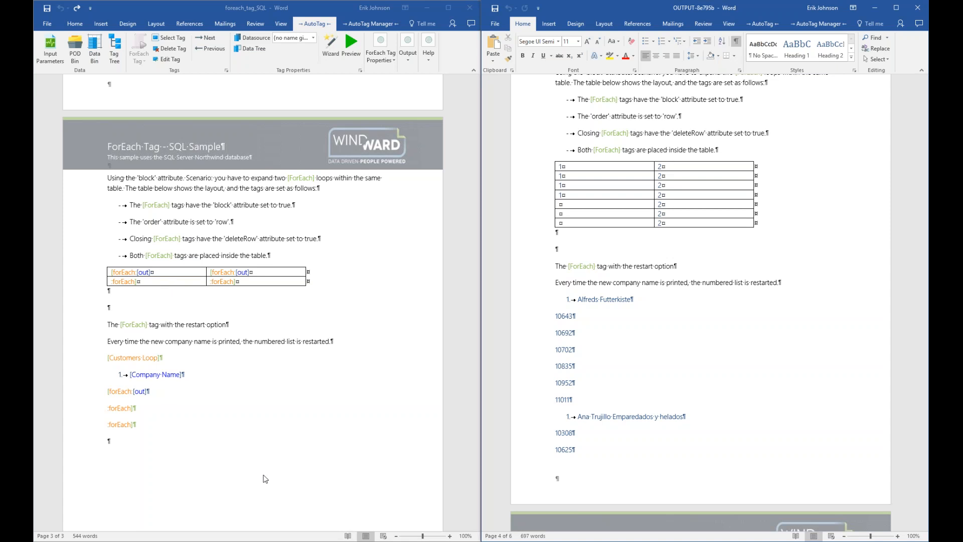
Step through the Customers Loop, Company Name, nested ForEach, out and closing forEach tags, comparing them with the output's companies and order IDs.
{"action": "double_click", "coordinate": [121, 391]}
{"action": "left_click", "coordinate": [135, 358]}
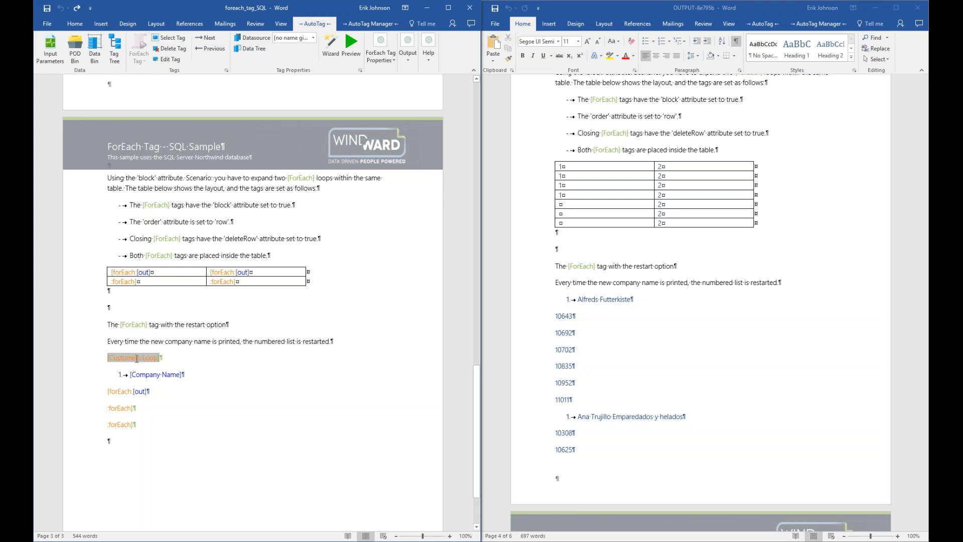
{"action": "left_click", "coordinate": [119, 391]}
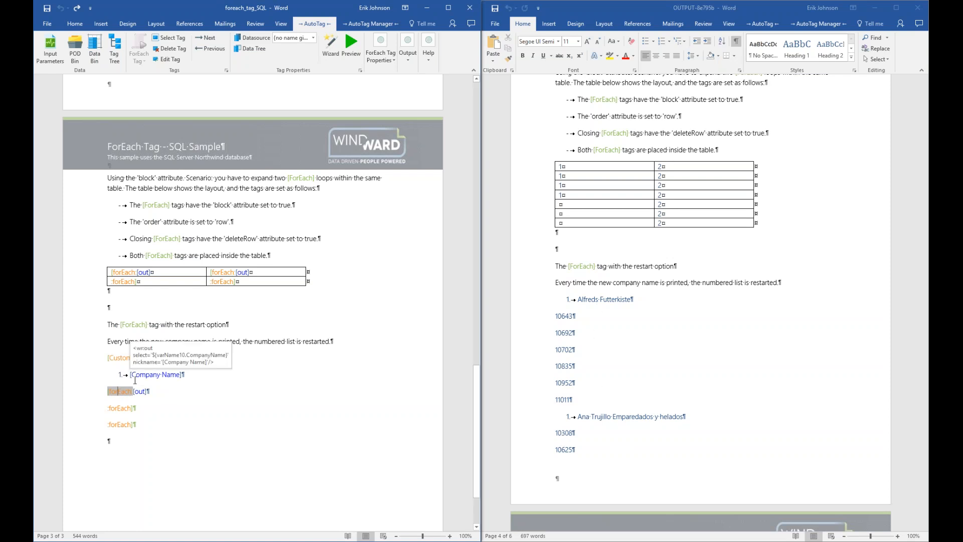
{"action": "mouse_move", "coordinate": [170, 379]}
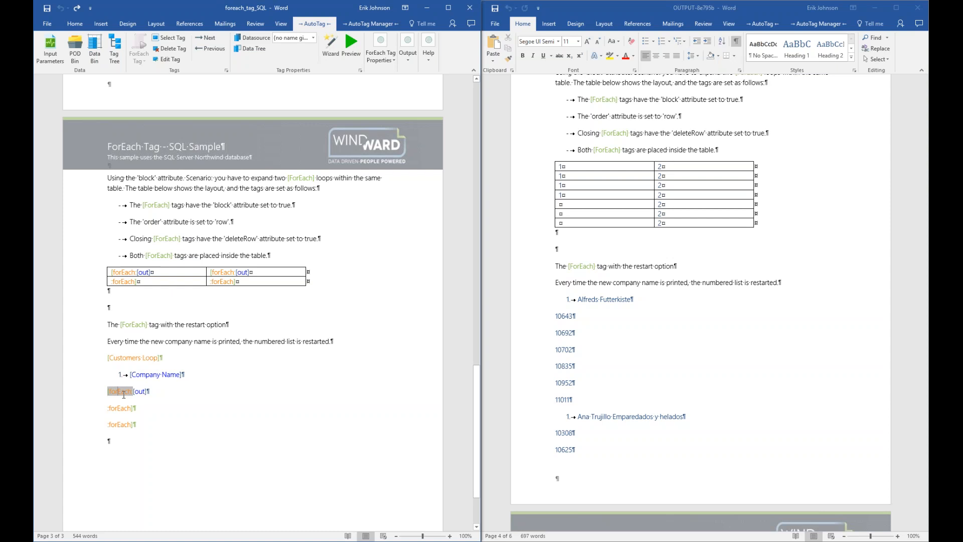
{"action": "mouse_move", "coordinate": [124, 395]}
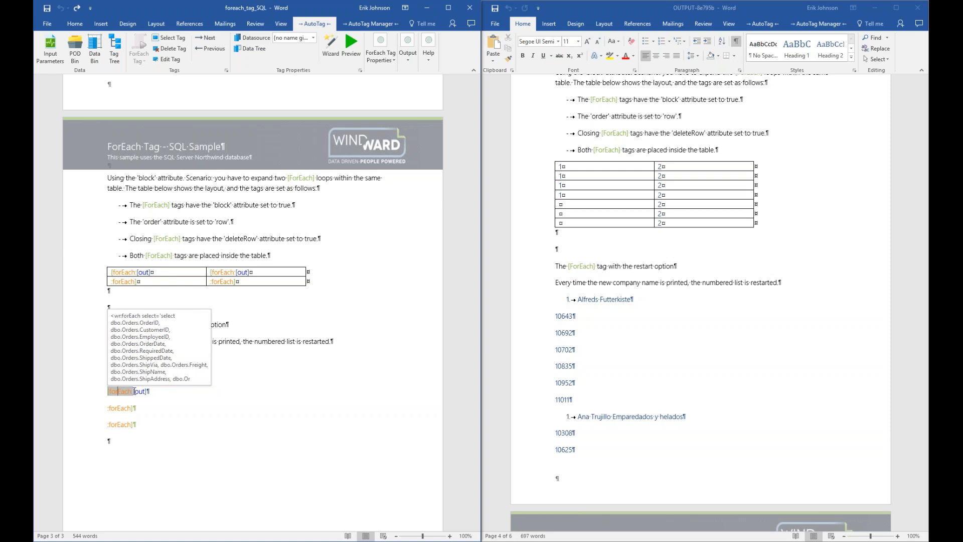
{"action": "left_click", "coordinate": [140, 392]}
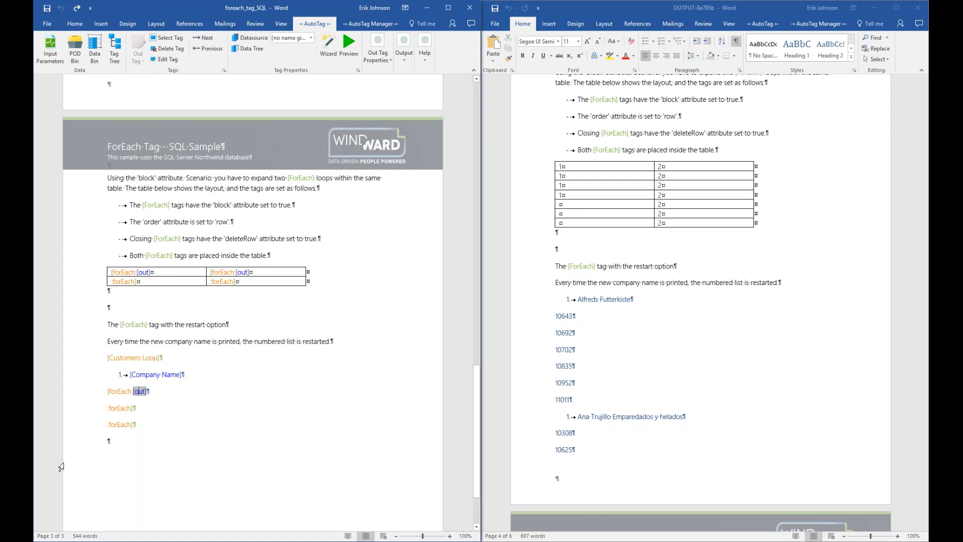
{"action": "left_click", "coordinate": [123, 391]}
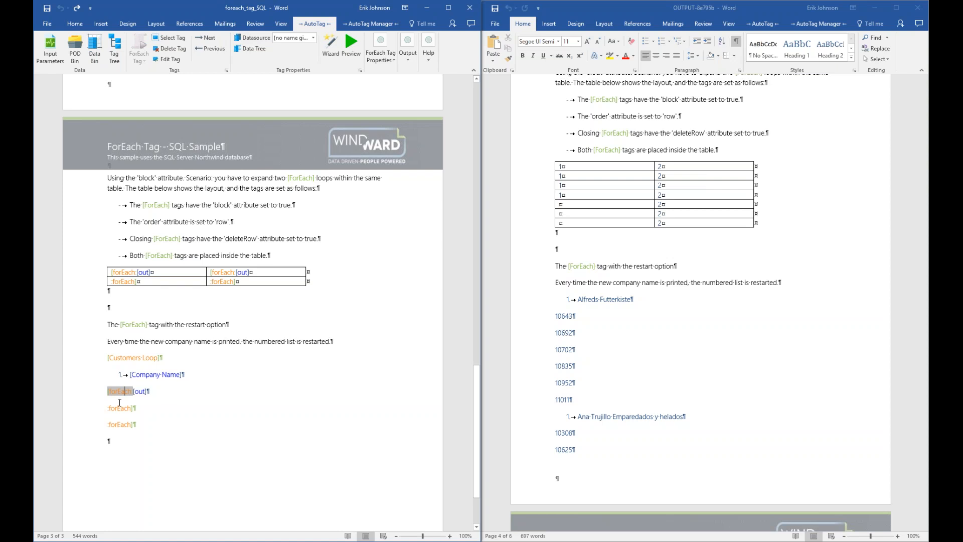
{"action": "left_click", "coordinate": [117, 411]}
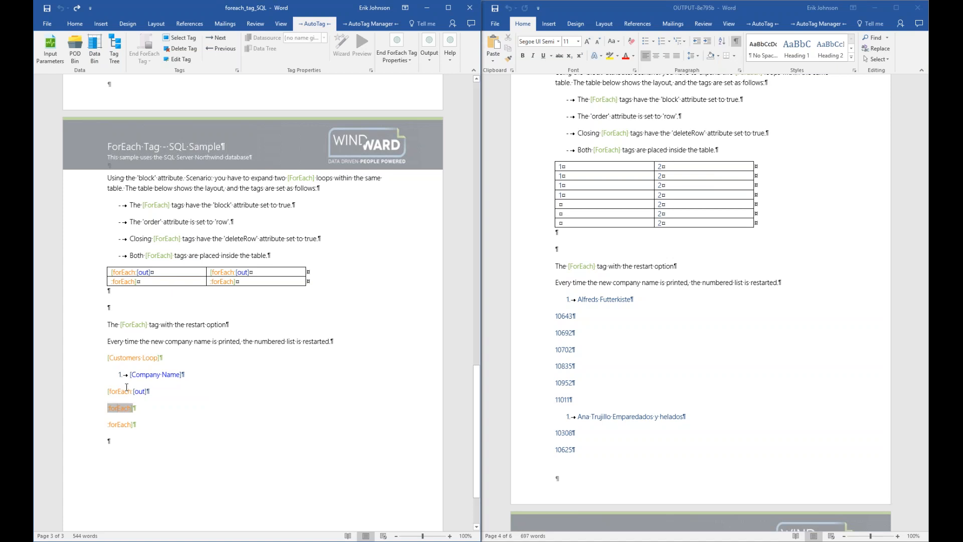
{"action": "left_click", "coordinate": [136, 347]}
Review the second company's orders and the following company in the output, close the output document and maximize the template.
{"action": "left_click", "coordinate": [576, 416]}
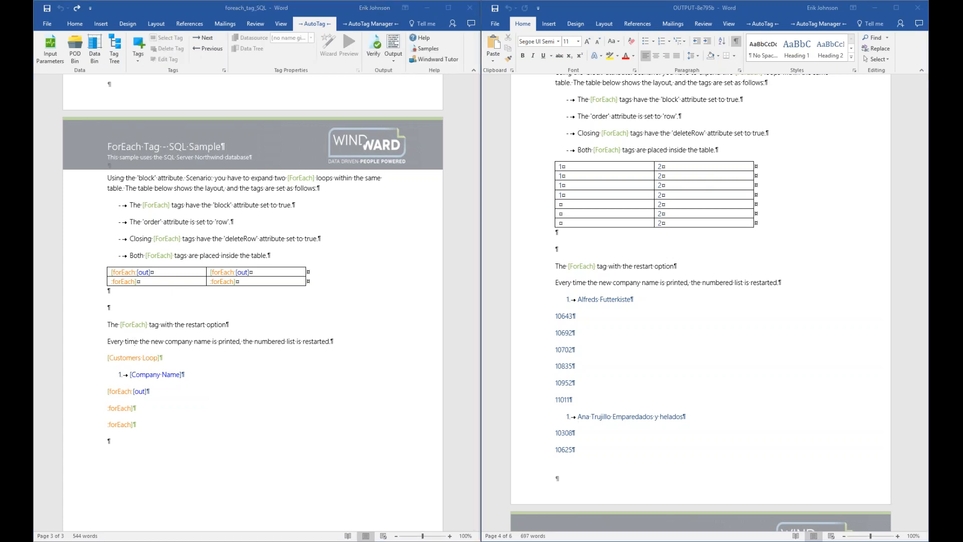
{"action": "left_click", "coordinate": [925, 527]}
{"action": "left_click", "coordinate": [925, 527]}
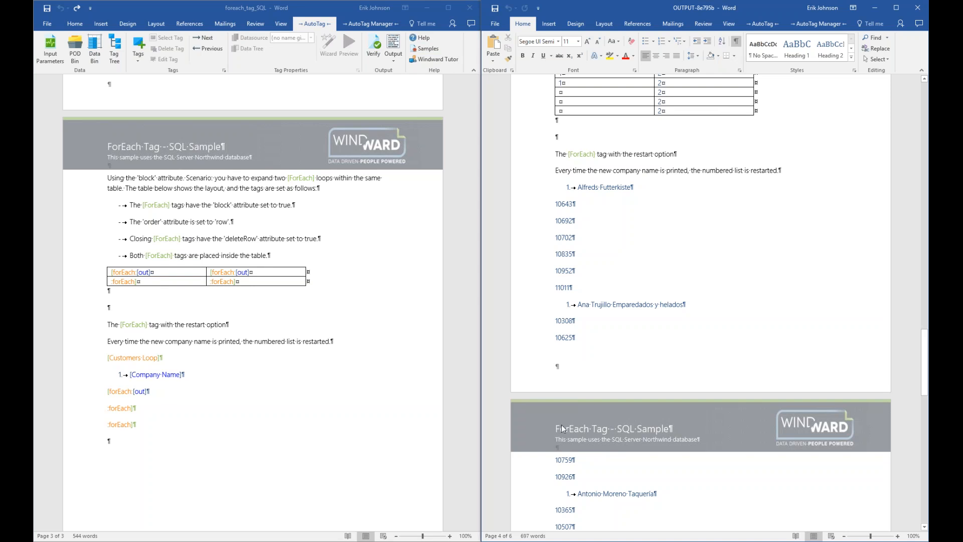
{"action": "left_click", "coordinate": [924, 528]}
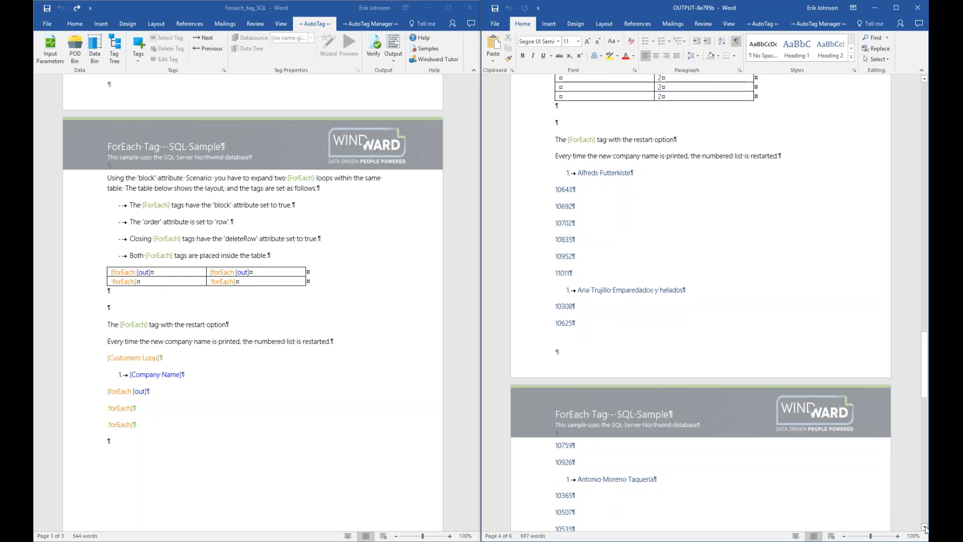
{"action": "scroll", "coordinate": [578, 402], "scroll_direction": "down", "scroll_amount": 1}
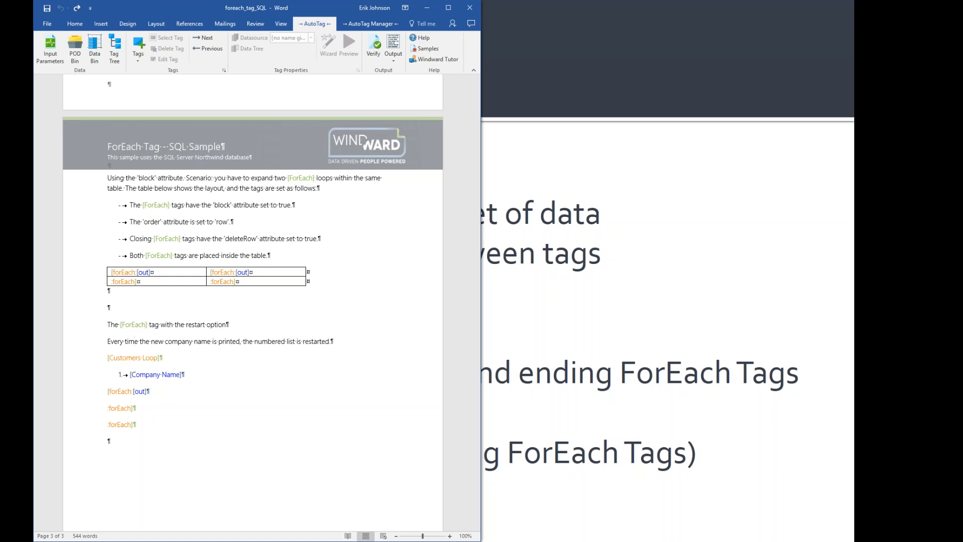
{"action": "left_click", "coordinate": [449, 8]}
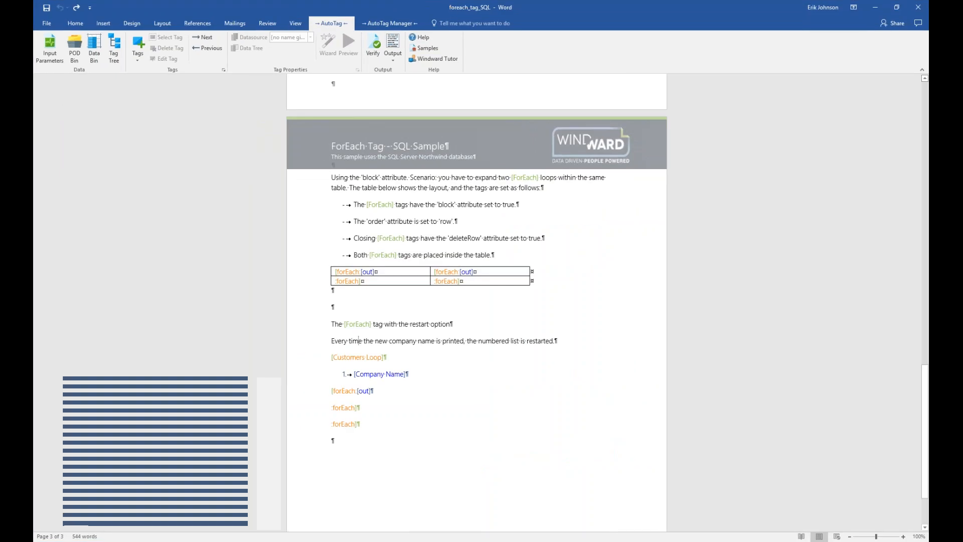
{"action": "left_click", "coordinate": [922, 71]}
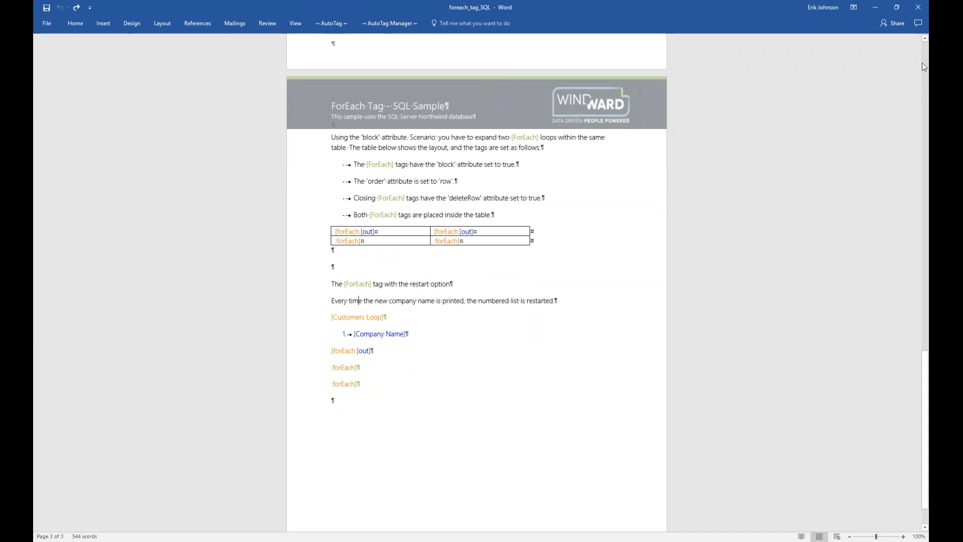
{"action": "scroll", "coordinate": [924, 40], "scroll_direction": "up", "scroll_amount": 1}
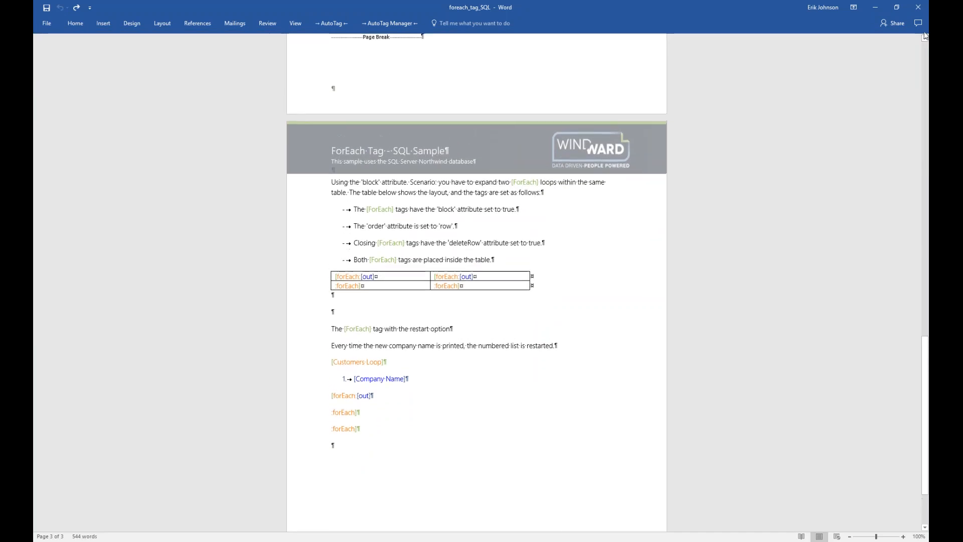
{"action": "left_click", "coordinate": [919, 23]}
{"action": "left_click", "coordinate": [917, 37]}
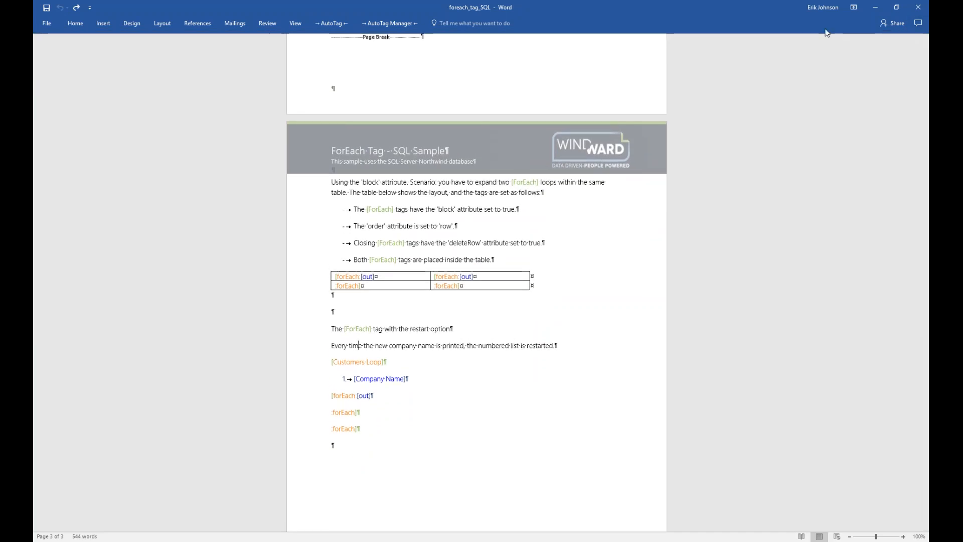
{"action": "left_click", "coordinate": [381, 23]}
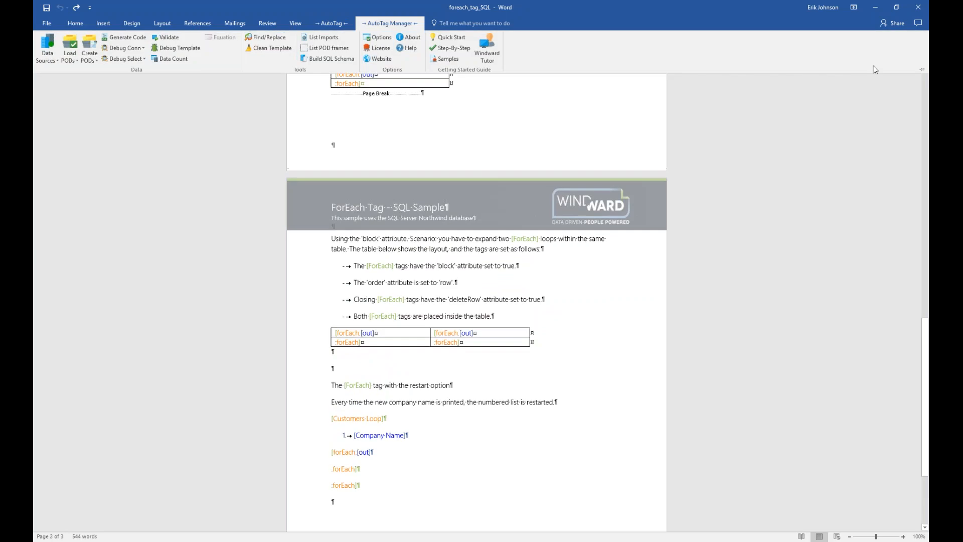
{"action": "left_click", "coordinate": [922, 71]}
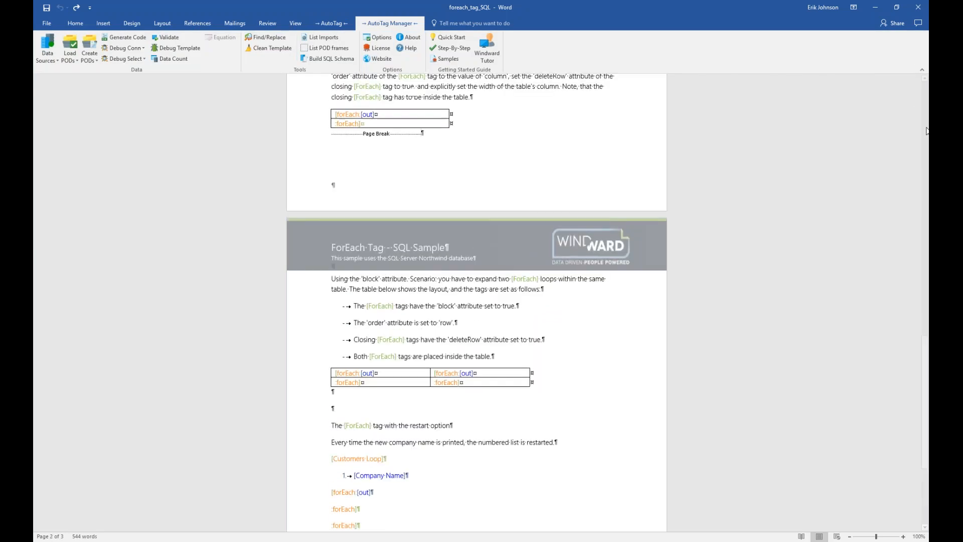
Compare the ForEach tag placement in the status-variable table with the closing forEach tag inside the column-major expansion table.
{"action": "left_click_drag", "start_coordinate": [925, 380], "coordinate": [925, 328]}
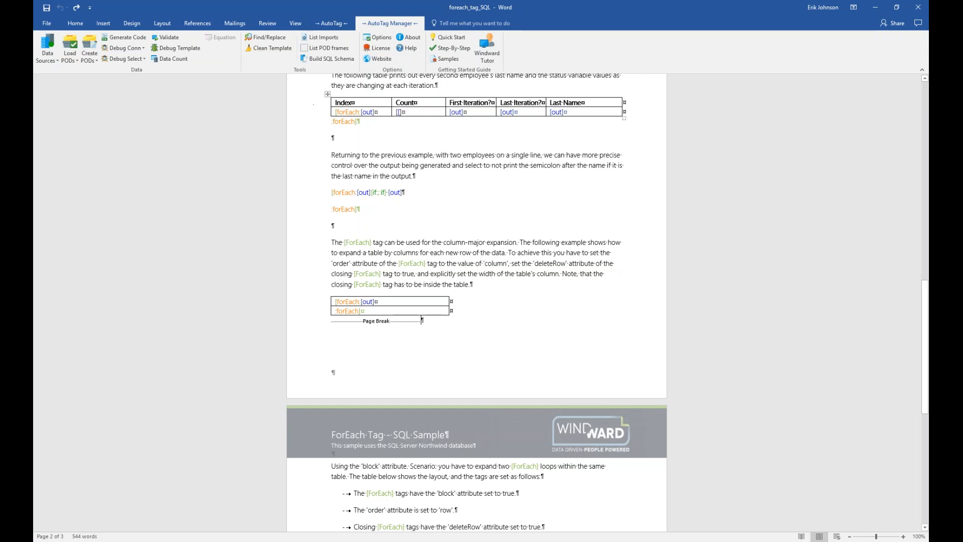
{"action": "double_click", "coordinate": [354, 111]}
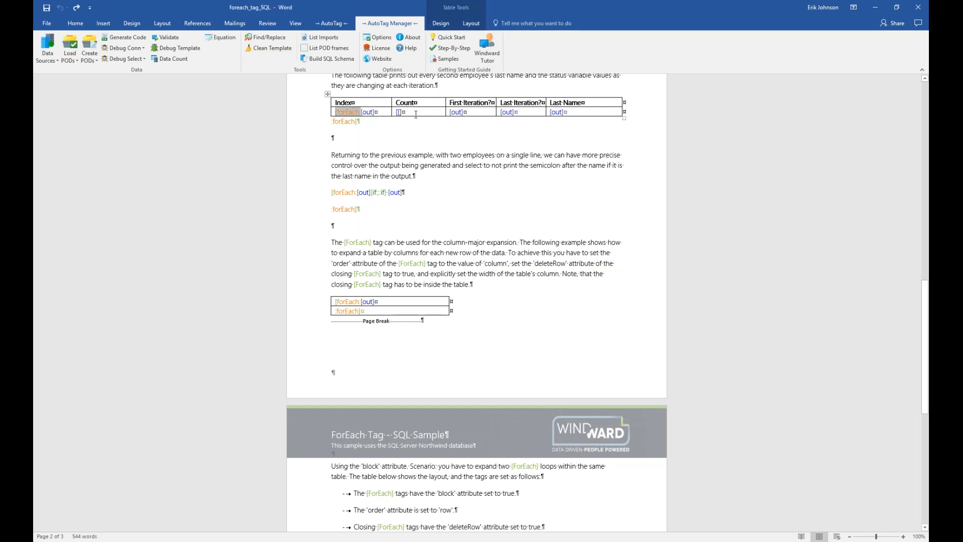
{"action": "mouse_move", "coordinate": [558, 112]}
{"action": "left_click", "coordinate": [345, 121]}
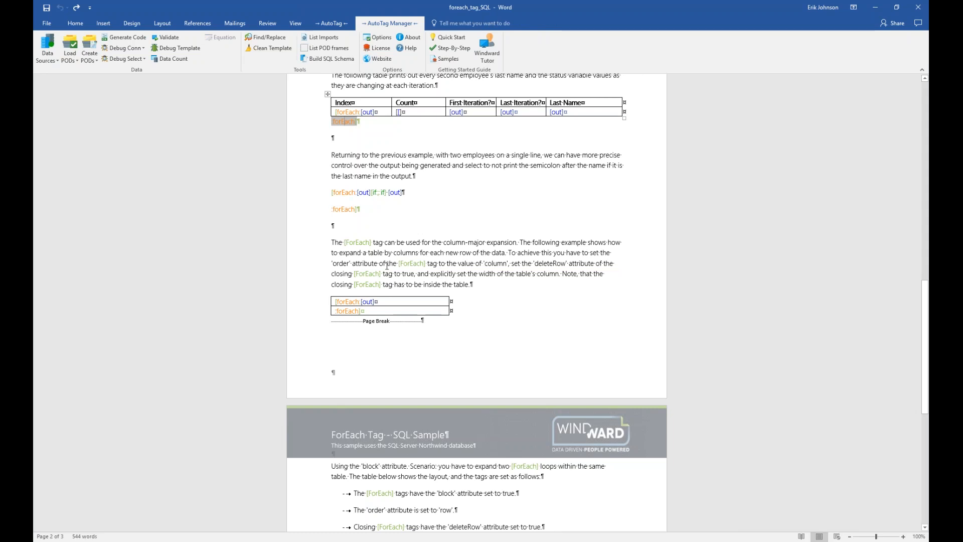
{"action": "left_click", "coordinate": [346, 311]}
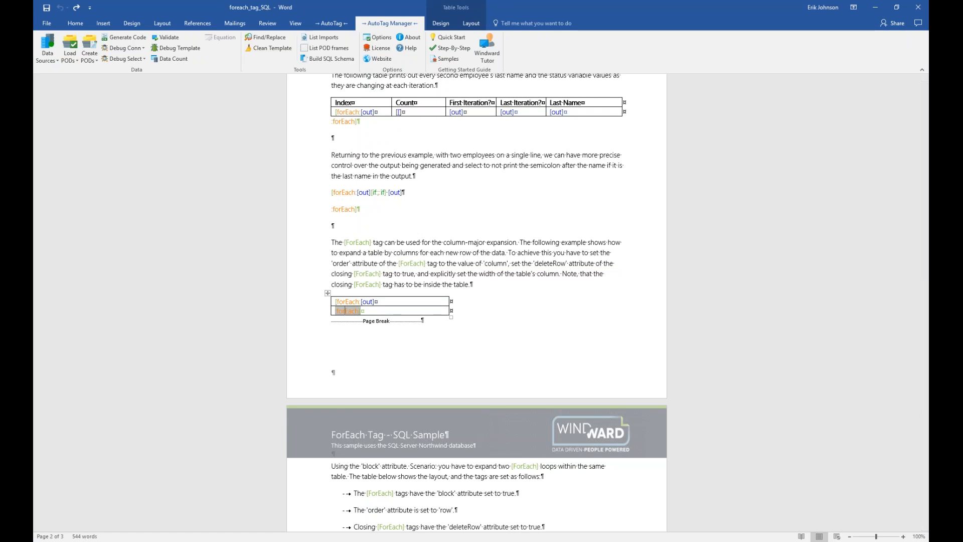
Preview the select results of the opening forEach tag in the column-major table, then close the results.
{"action": "left_click", "coordinate": [351, 301]}
{"action": "left_click", "coordinate": [332, 22]}
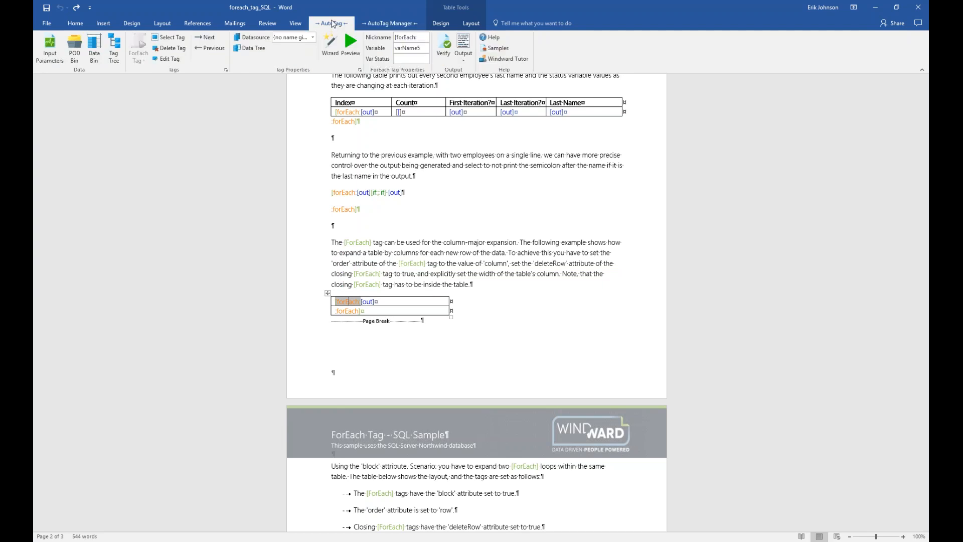
{"action": "left_click", "coordinate": [350, 44]}
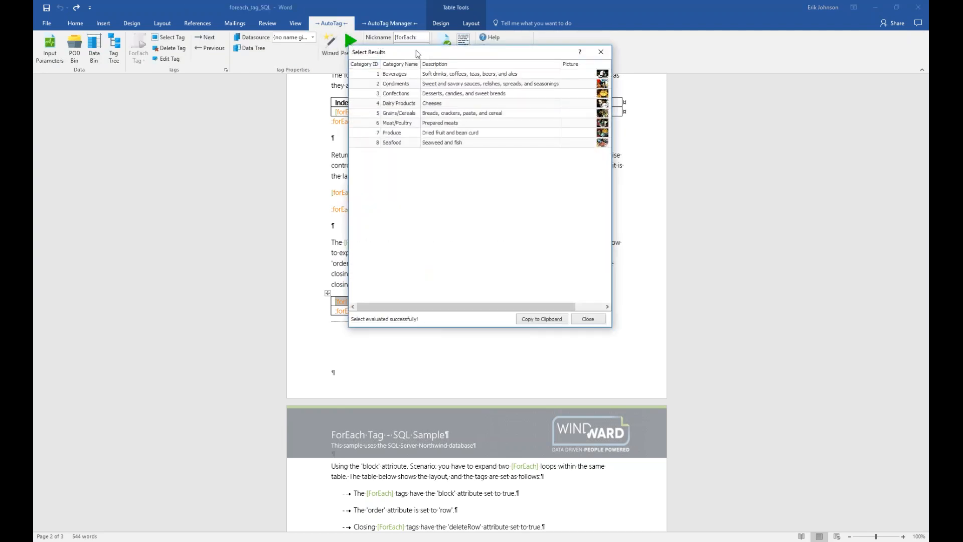
{"action": "left_click_drag", "start_coordinate": [417, 50], "coordinate": [414, 156]}
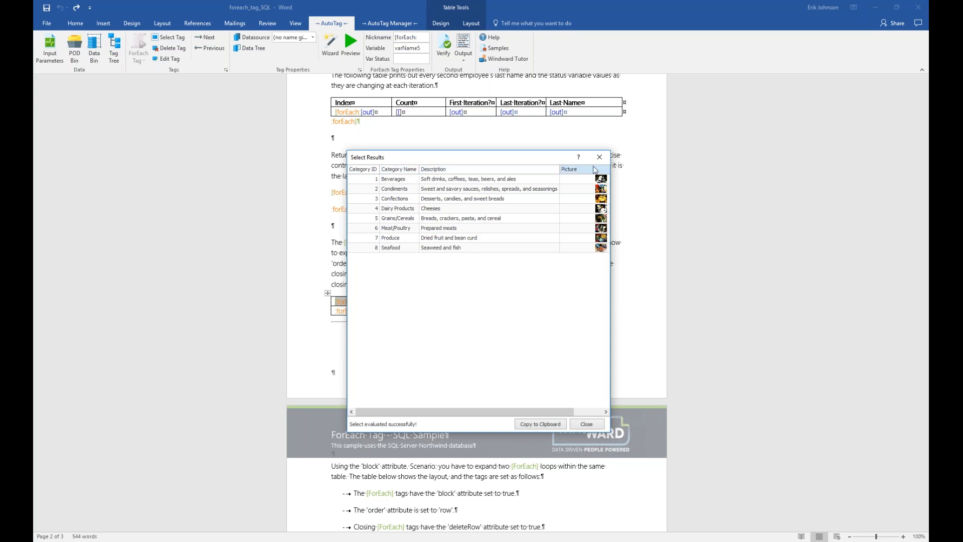
{"action": "left_click", "coordinate": [602, 421]}
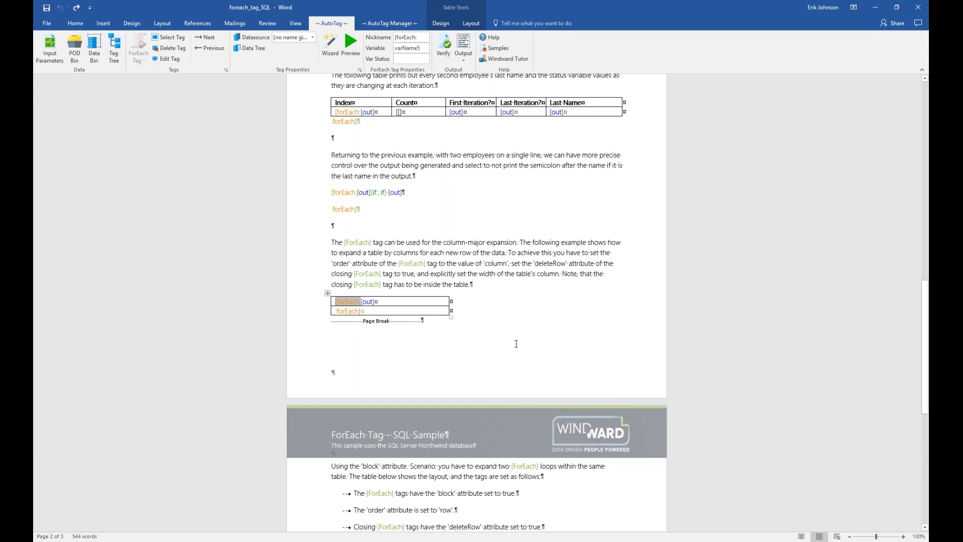
Preview the select results of the out tag in the column-major table, then close the results.
{"action": "left_click", "coordinate": [368, 302]}
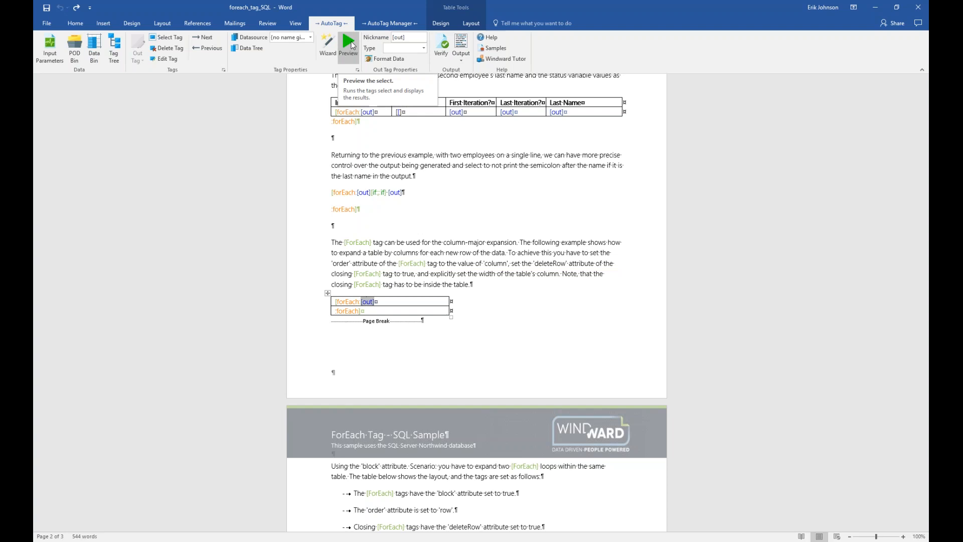
{"action": "left_click", "coordinate": [350, 45]}
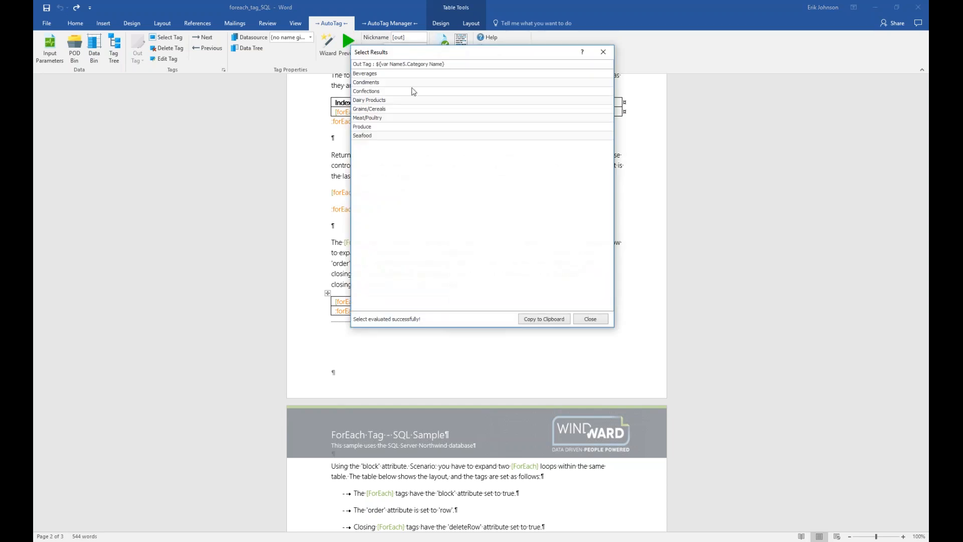
{"action": "left_click_drag", "start_coordinate": [435, 70], "coordinate": [474, 268]}
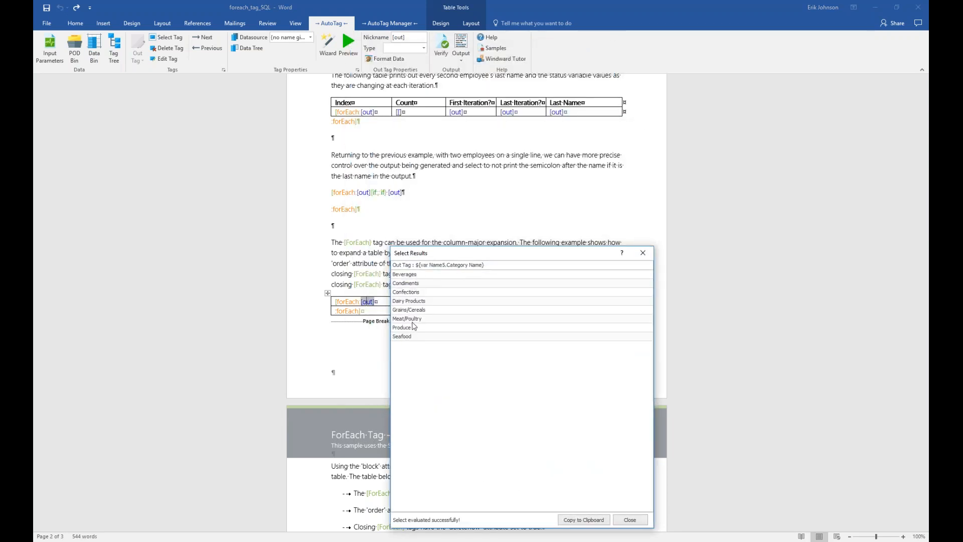
{"action": "left_click_drag", "start_coordinate": [557, 253], "coordinate": [571, 176]}
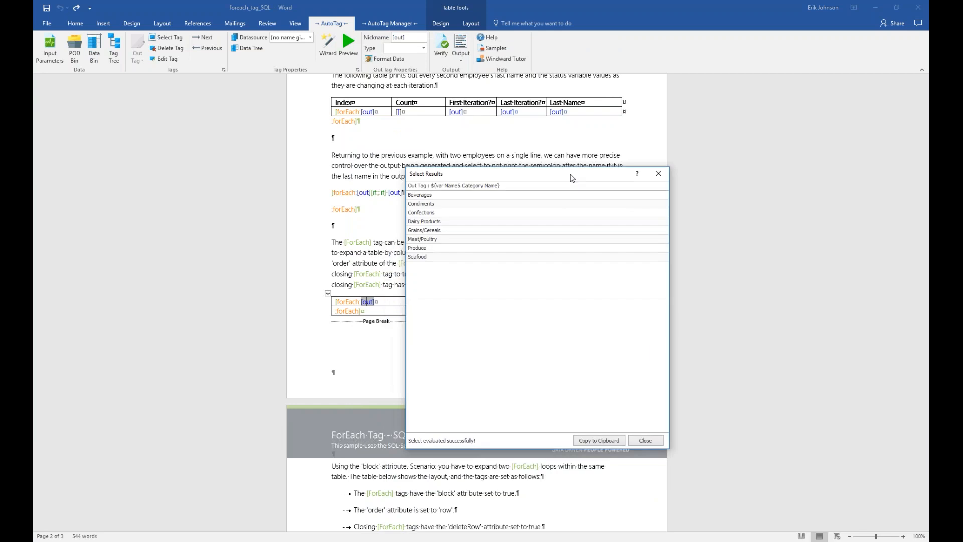
{"action": "left_click", "coordinate": [645, 440]}
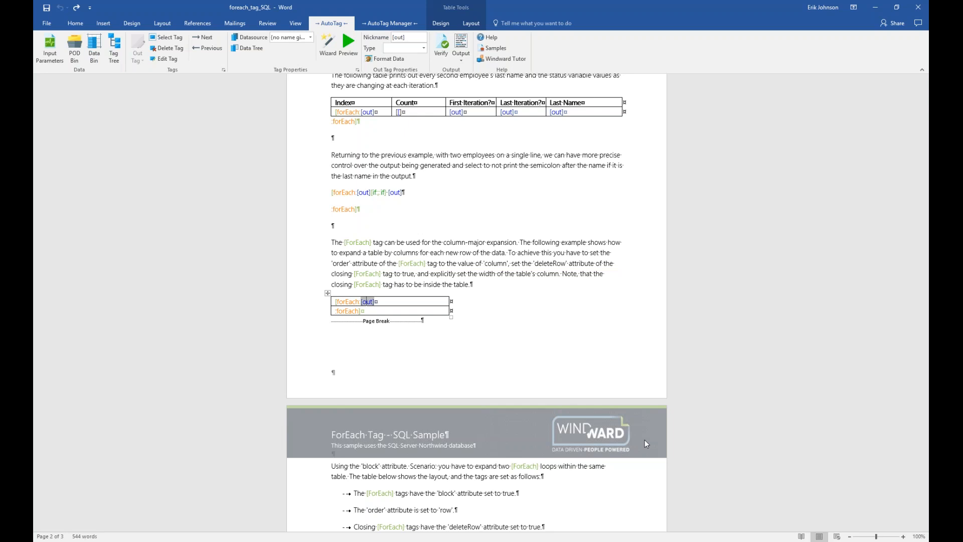
Generate the output document, arrange it side by side with the template, and go to its column-major expansion table.
{"action": "left_click", "coordinate": [464, 45]}
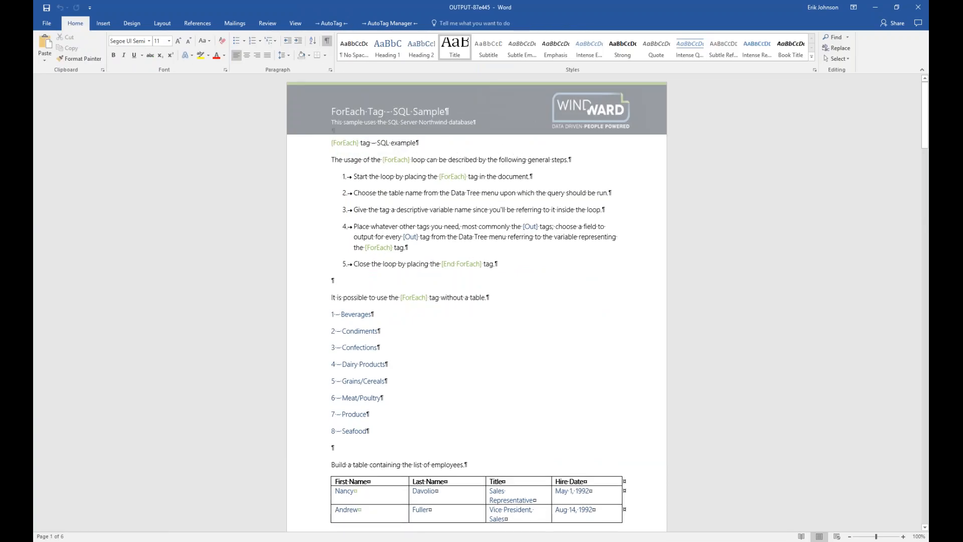
{"action": "key", "text": "super+Right"}
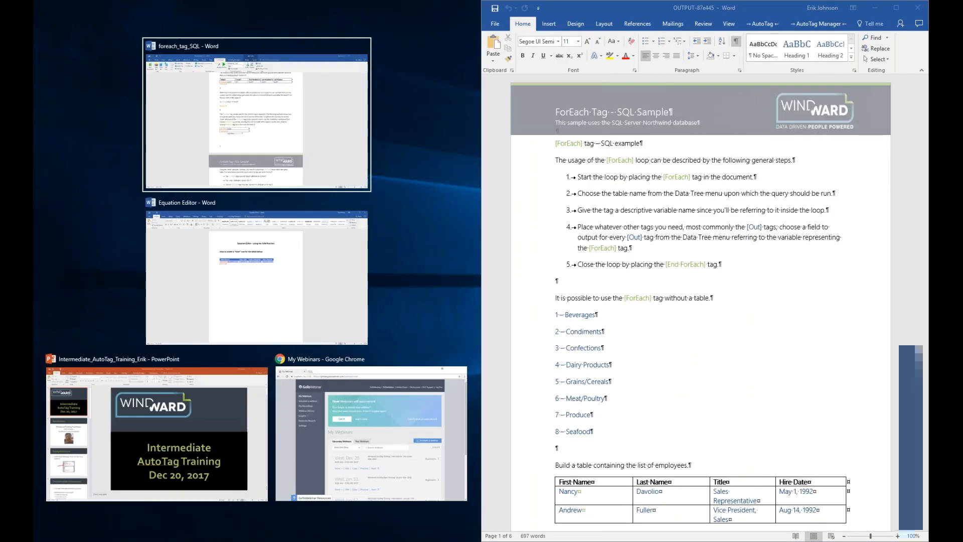
{"action": "key", "text": "Return"}
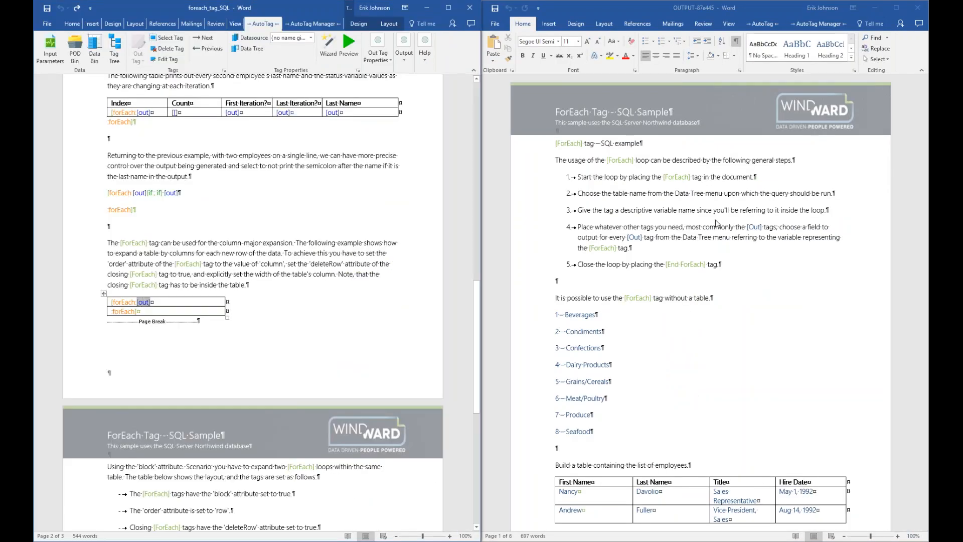
{"action": "left_click", "coordinate": [914, 113]}
{"action": "left_click_drag", "start_coordinate": [927, 131], "coordinate": [928, 312]}
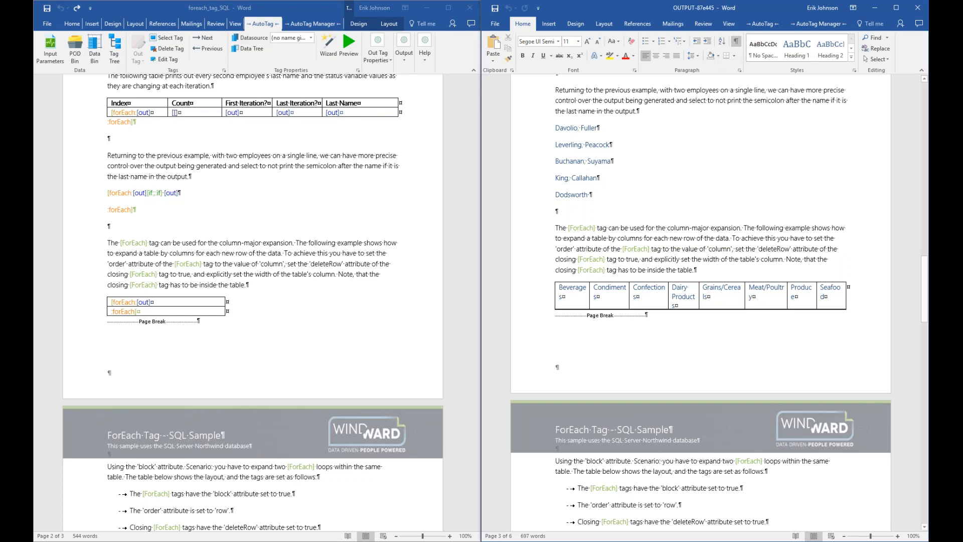
Compare the column-major table's out tag with the output's category columns, close the output document and maximize the template.
{"action": "double_click", "coordinate": [144, 302]}
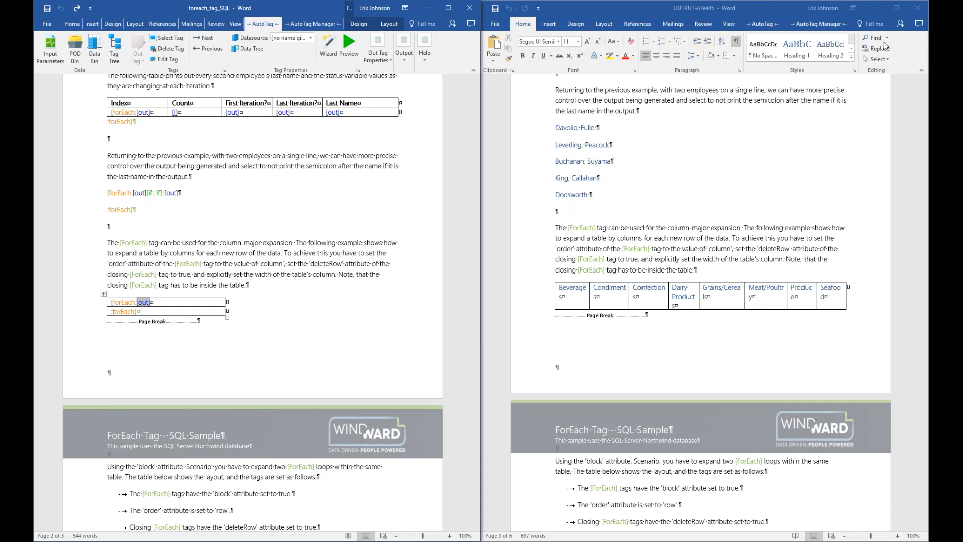
{"action": "left_click", "coordinate": [915, 8]}
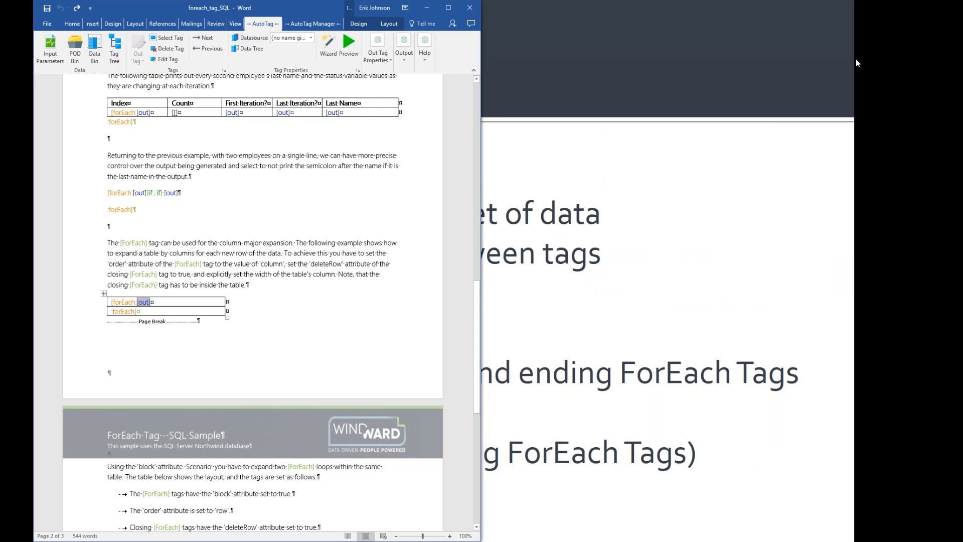
{"action": "left_click", "coordinate": [448, 8]}
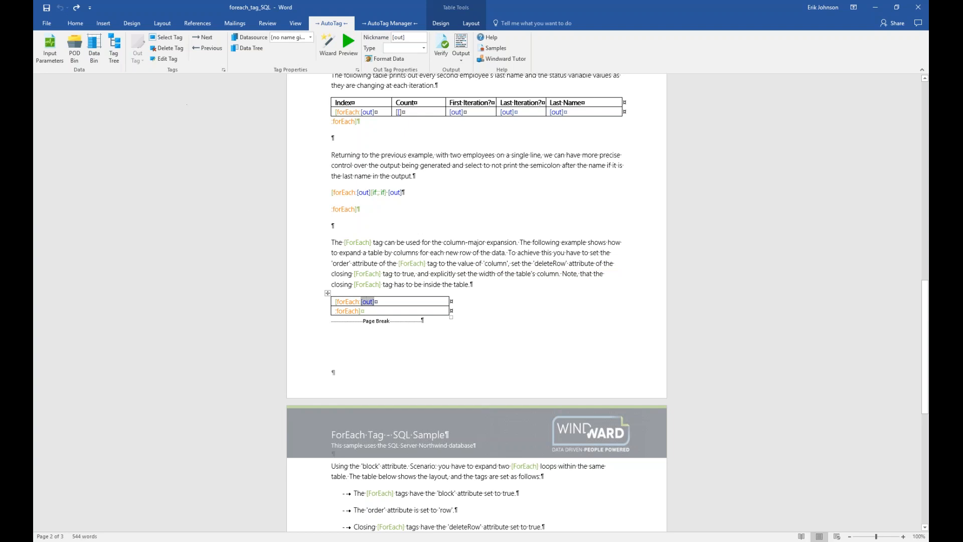
Set deleteRow to false on the closing forEach tag in the column-major table and save the tag.
{"action": "left_click", "coordinate": [348, 312]}
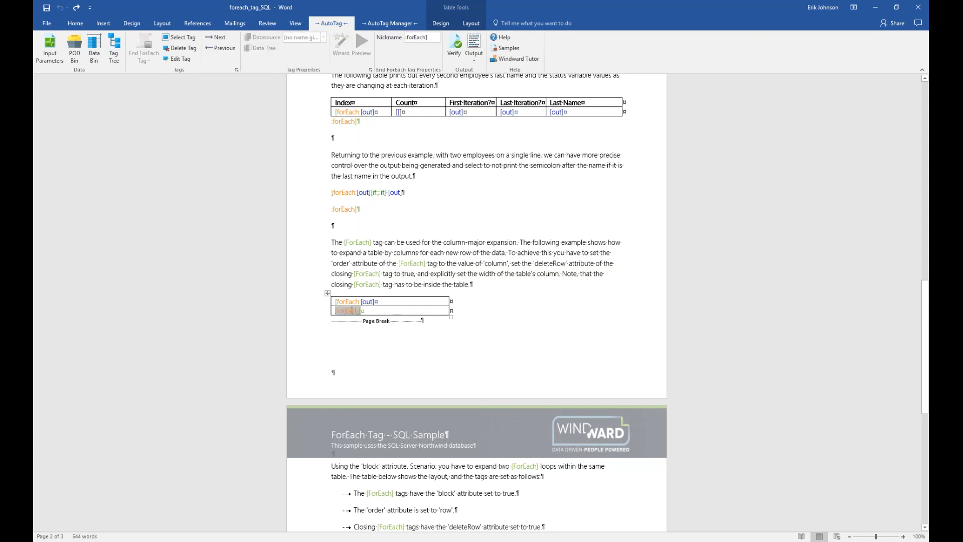
{"action": "left_click", "coordinate": [182, 59]}
{"action": "left_click_drag", "start_coordinate": [374, 118], "coordinate": [271, 137]}
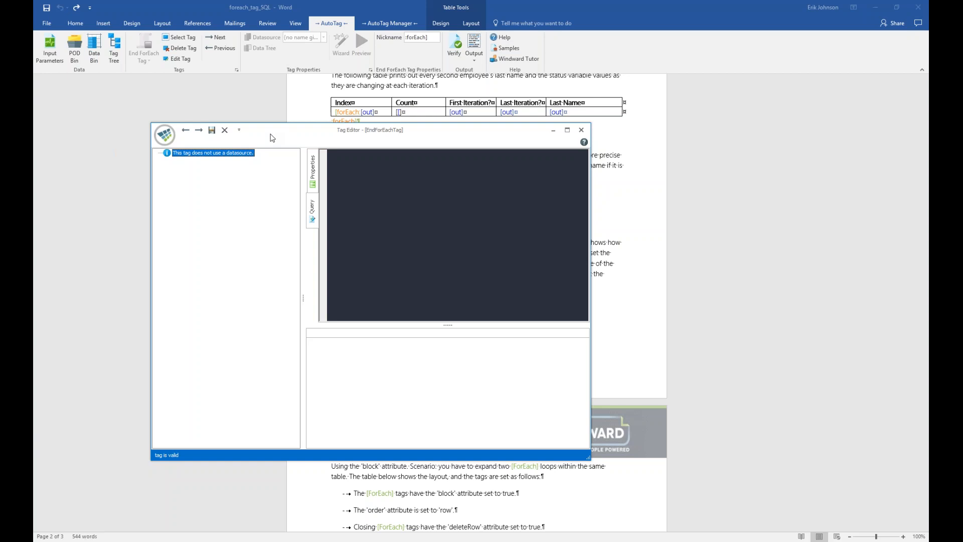
{"action": "left_click", "coordinate": [313, 181]}
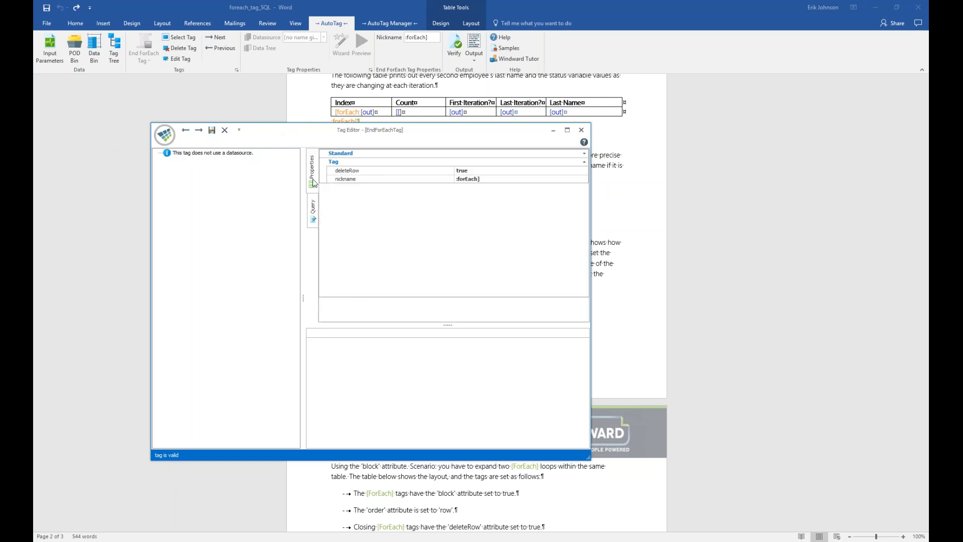
{"action": "double_click", "coordinate": [472, 171]}
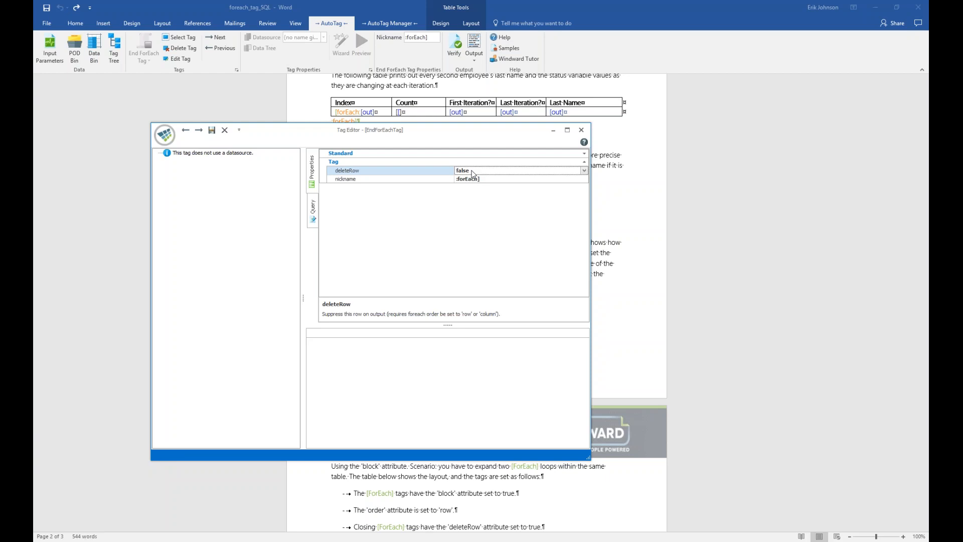
{"action": "left_click", "coordinate": [213, 132]}
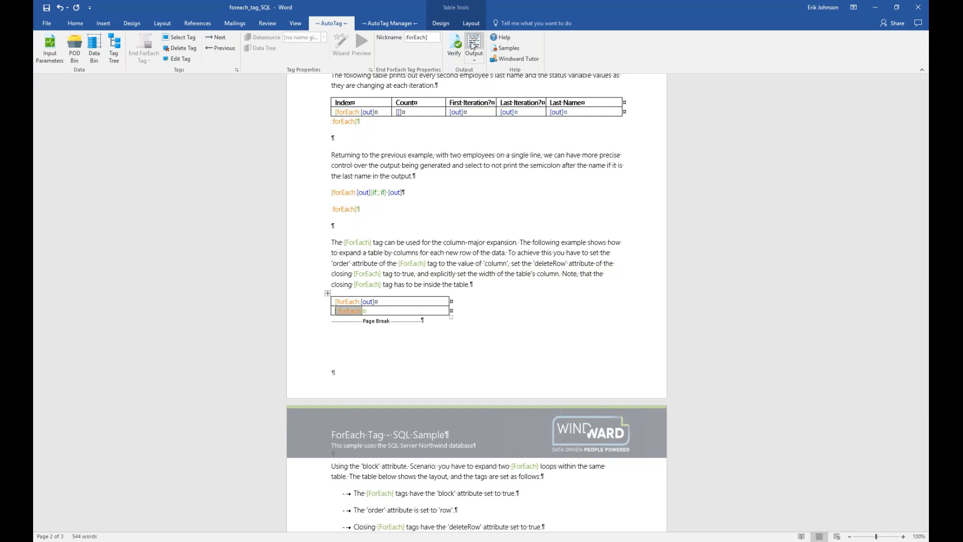
Save the template, generate a new output document from it and arrange the two side by side.
{"action": "left_click", "coordinate": [472, 46]}
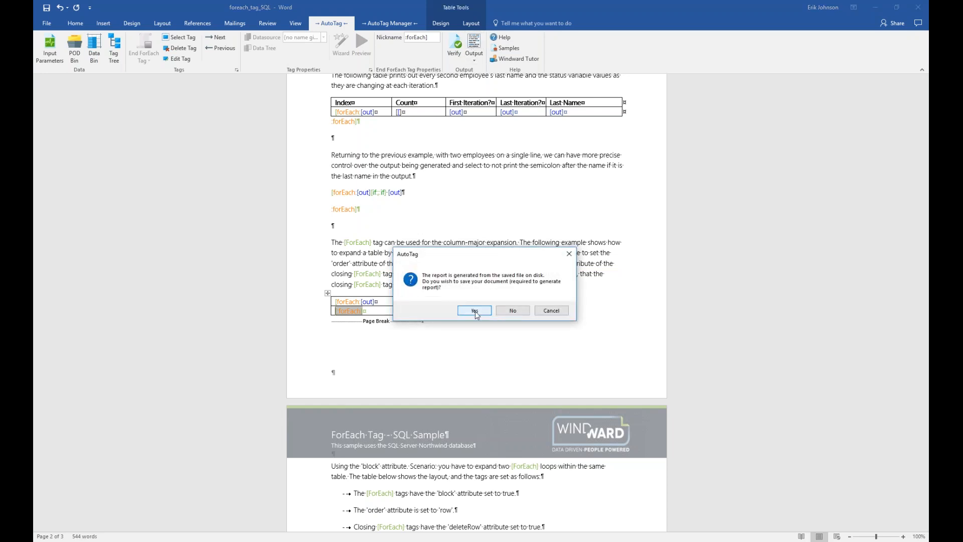
{"action": "left_click", "coordinate": [475, 311]}
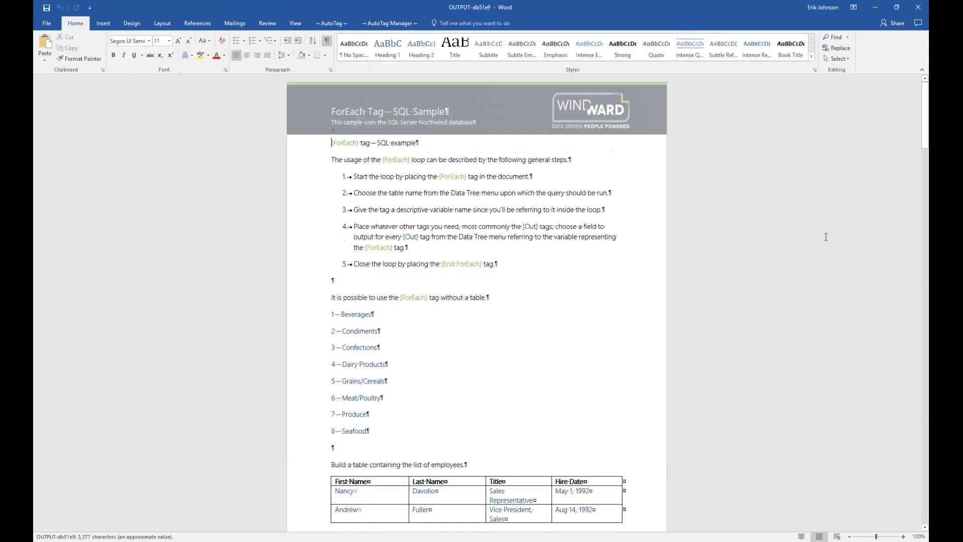
{"action": "mouse_move", "coordinate": [926, 117]}
{"action": "left_mouse_down"}
{"action": "mouse_move", "coordinate": [927, 246]}
{"action": "mouse_move", "coordinate": [927, 117]}
{"action": "left_mouse_up"}
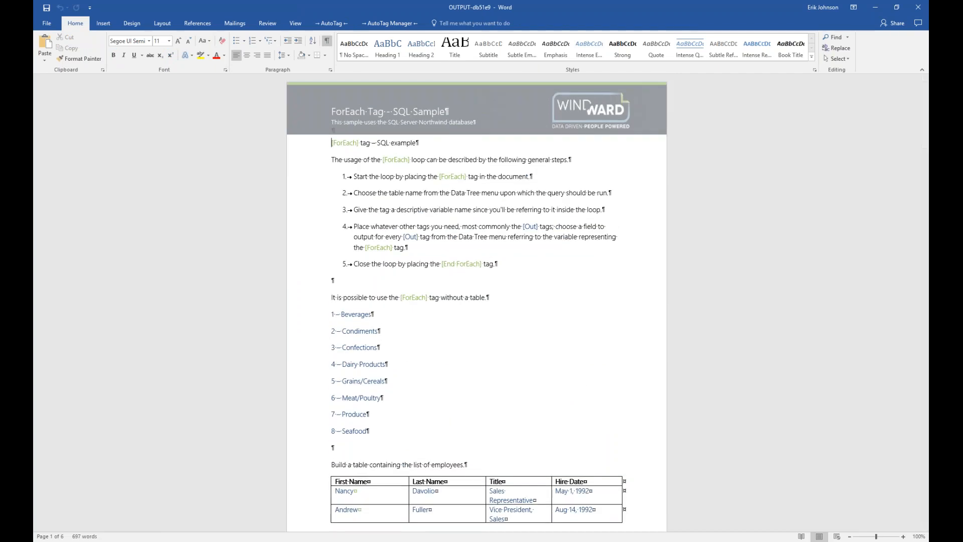
{"action": "key", "text": "super+Right"}
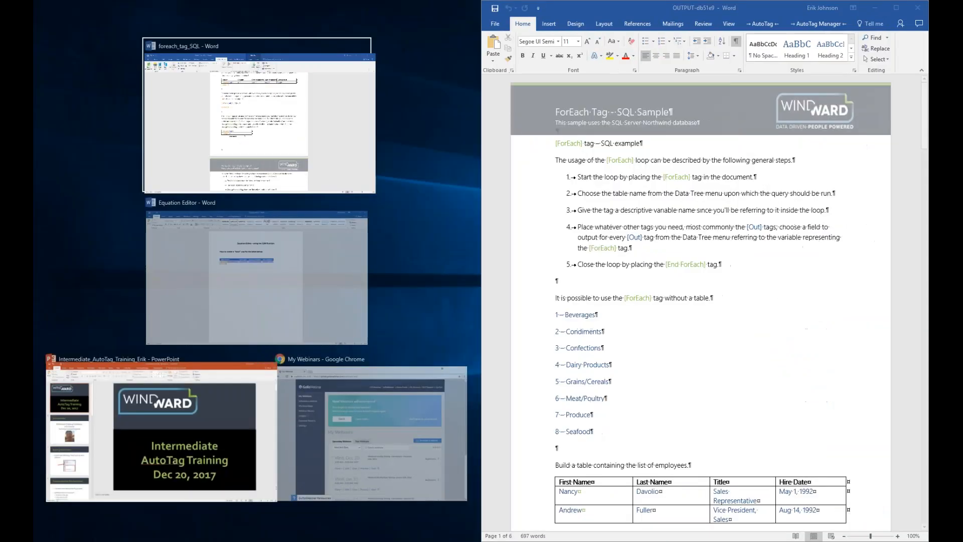
{"action": "key", "text": "Return"}
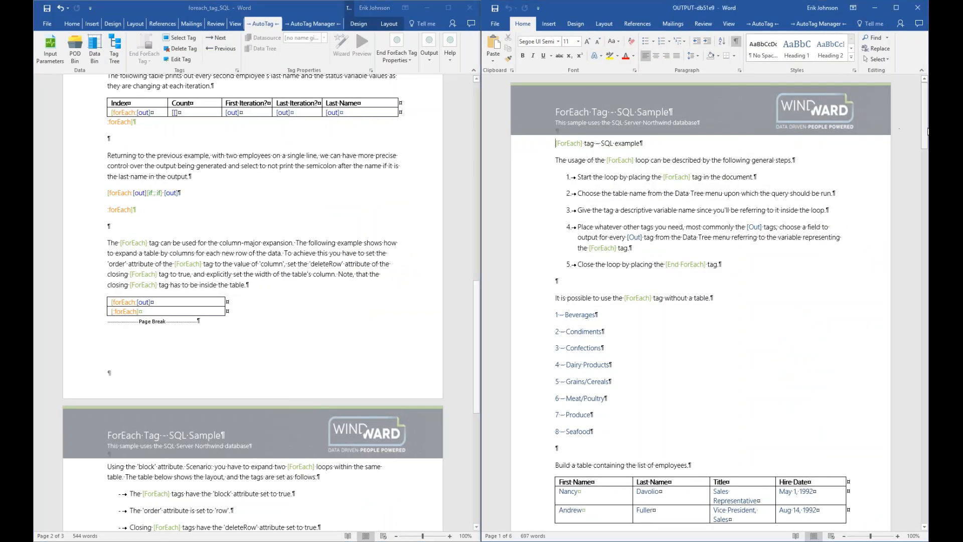
Check the column-major table in the output document against the template, close the output and maximize the template.
{"action": "left_click_drag", "start_coordinate": [926, 123], "coordinate": [918, 309]}
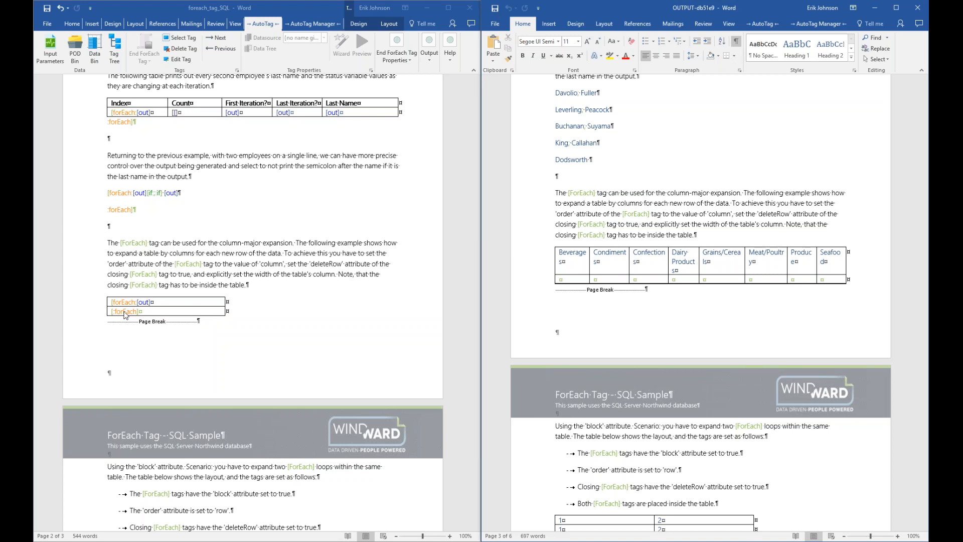
{"action": "left_click", "coordinate": [918, 10]}
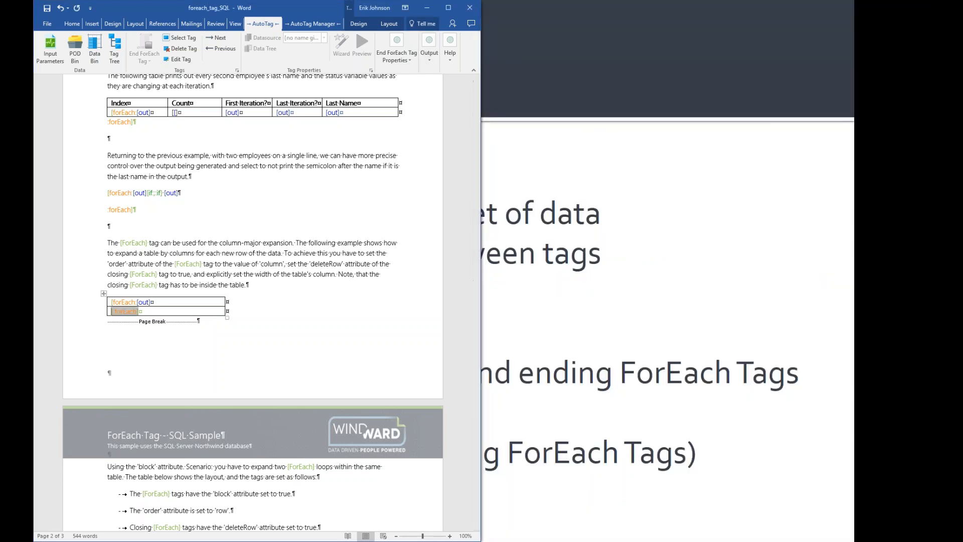
{"action": "left_click", "coordinate": [448, 8]}
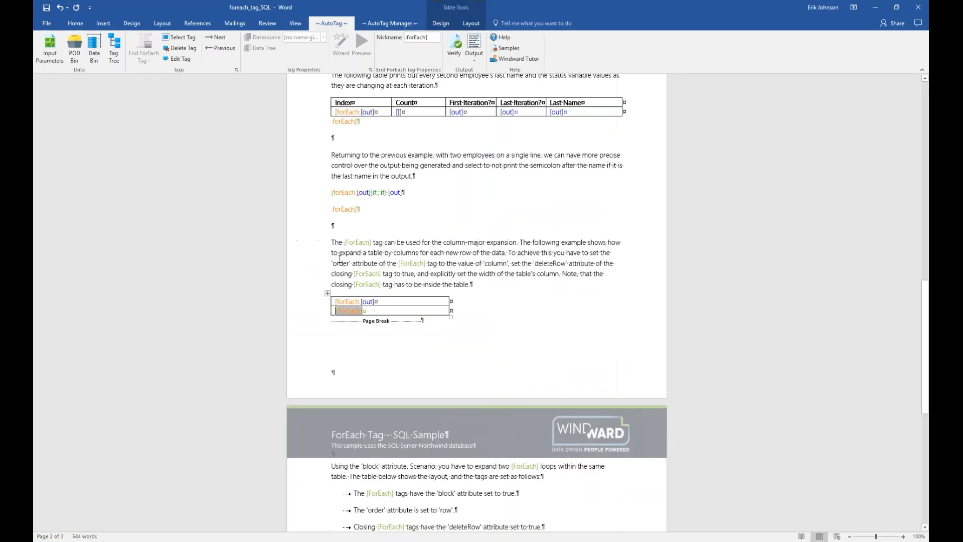
Open the opening forEach tag of the column-major table in the Tag Editor, preview its Categories query and list the database tables.
{"action": "double_click", "coordinate": [347, 301]}
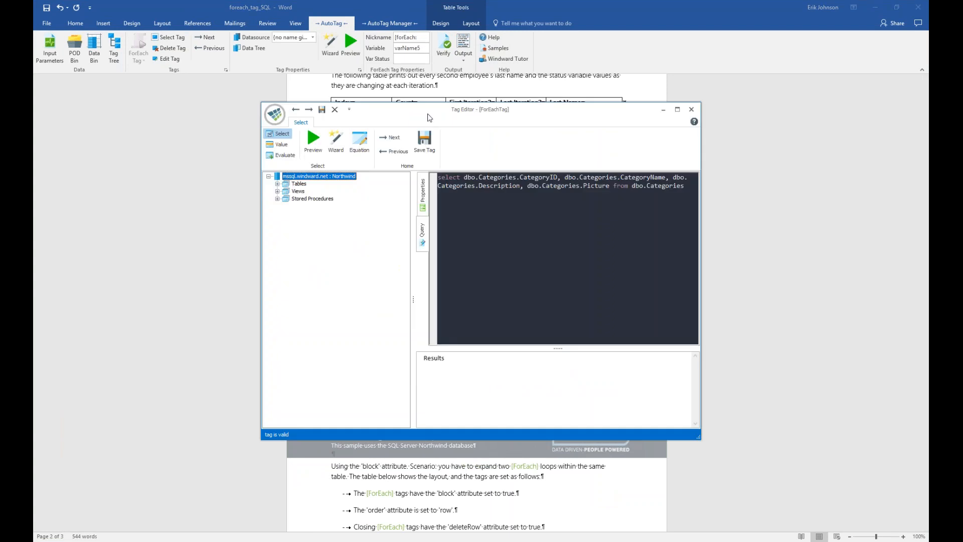
{"action": "left_click_drag", "start_coordinate": [430, 117], "coordinate": [374, 147]}
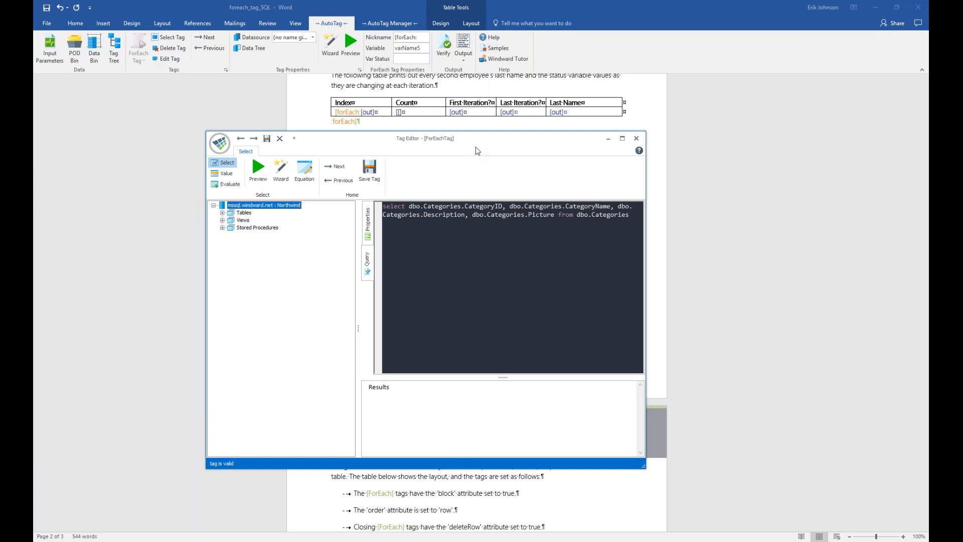
{"action": "left_click", "coordinate": [263, 176]}
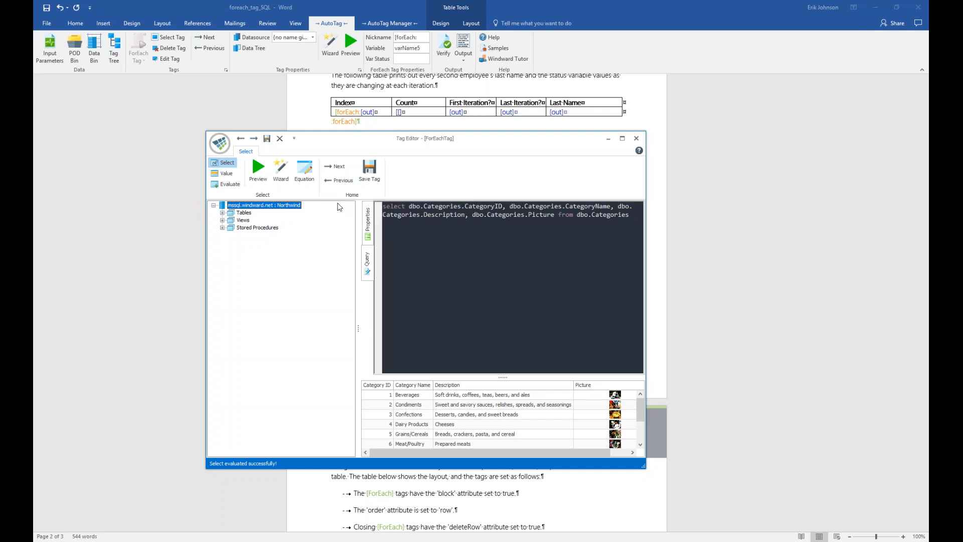
{"action": "left_click", "coordinate": [223, 213]}
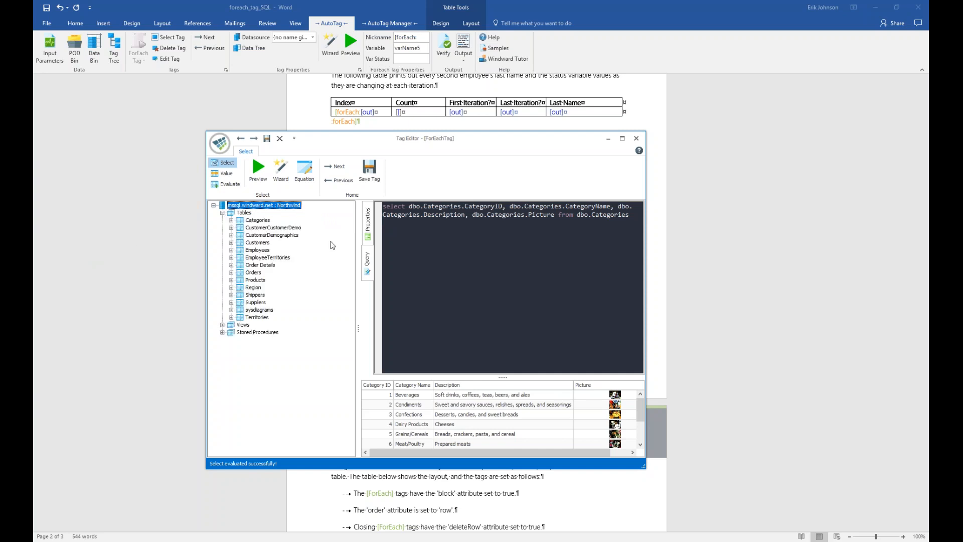
{"action": "left_click", "coordinate": [368, 265]}
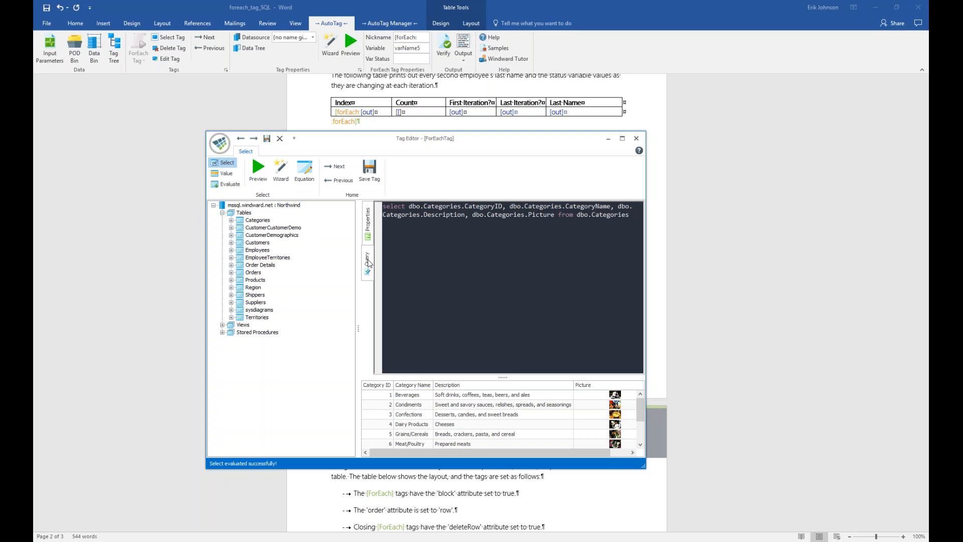
{"action": "right_click", "coordinate": [508, 267]}
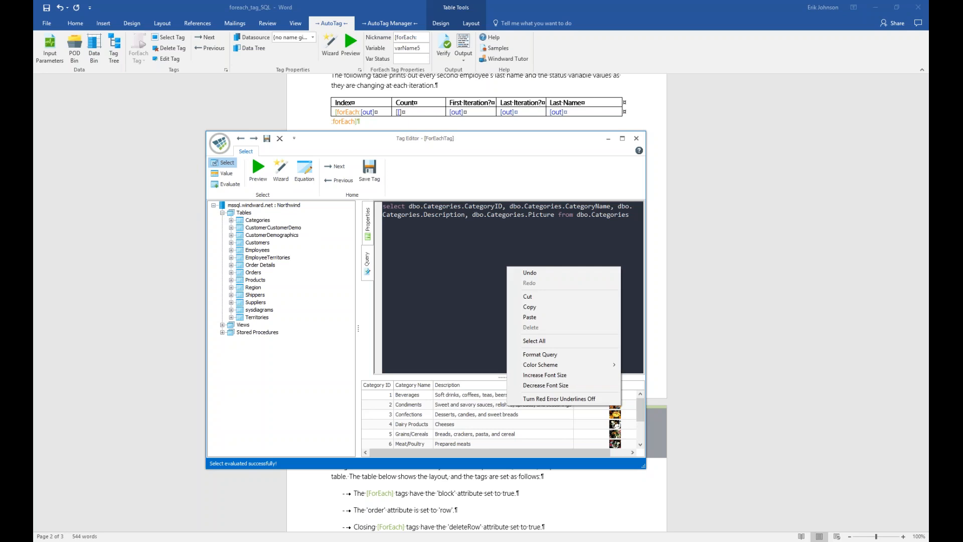
{"action": "mouse_move", "coordinate": [533, 368]}
{"action": "left_click", "coordinate": [395, 231]}
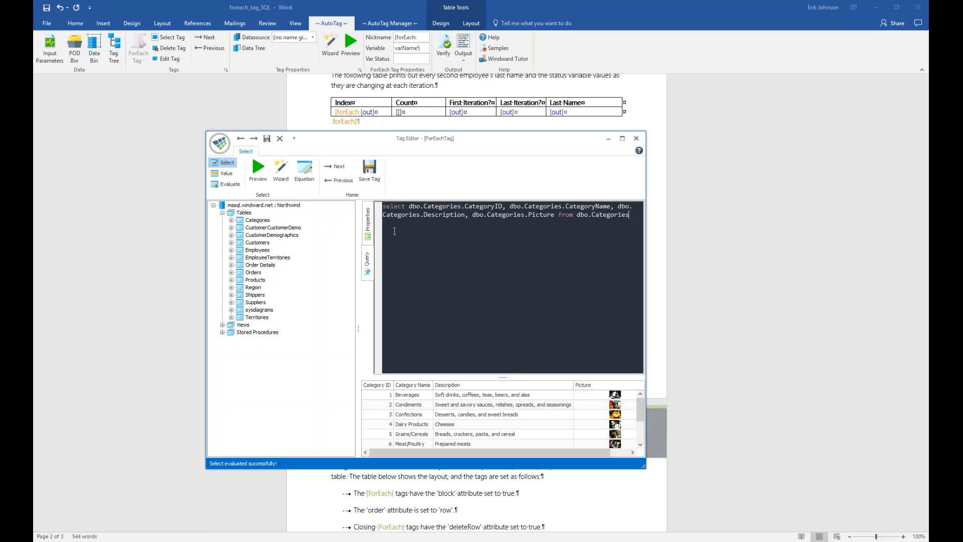
Review the opening forEach tag's properties, select column as its order and save the tag.
{"action": "left_click", "coordinate": [368, 224]}
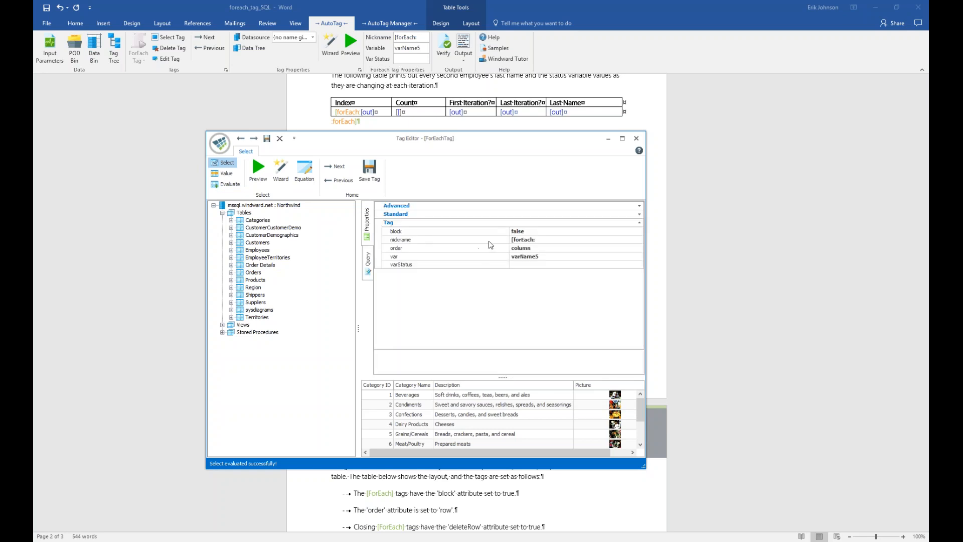
{"action": "key", "text": "Tab"}
{"action": "left_click", "coordinate": [640, 207]}
{"action": "left_click", "coordinate": [640, 208]}
{"action": "left_click", "coordinate": [640, 215]}
{"action": "left_click", "coordinate": [640, 217]}
{"action": "left_click", "coordinate": [635, 249]}
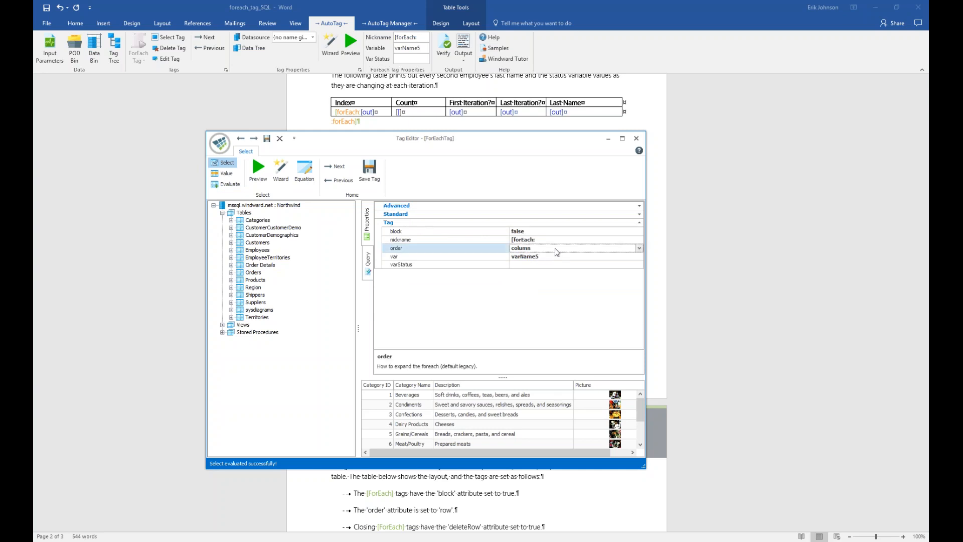
{"action": "left_click", "coordinate": [640, 249]}
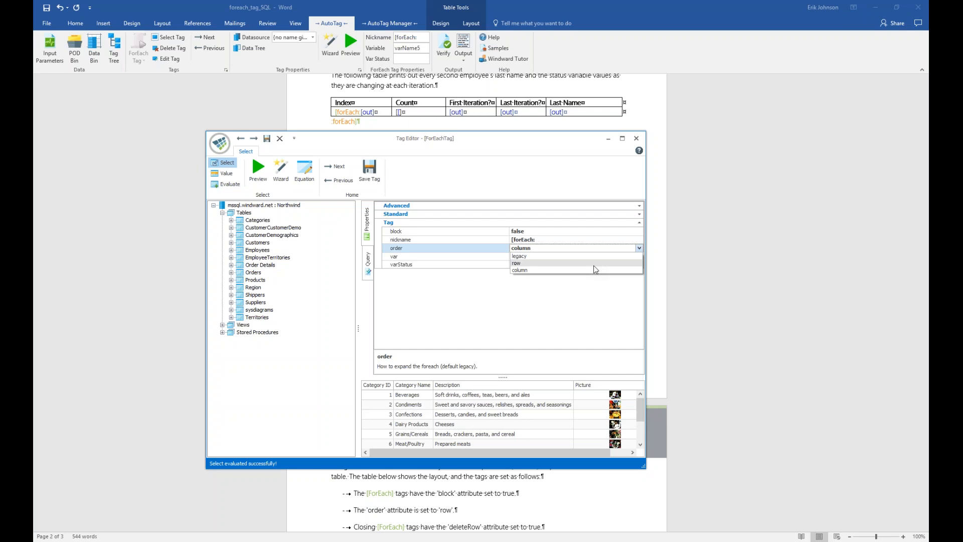
{"action": "left_click", "coordinate": [587, 270]}
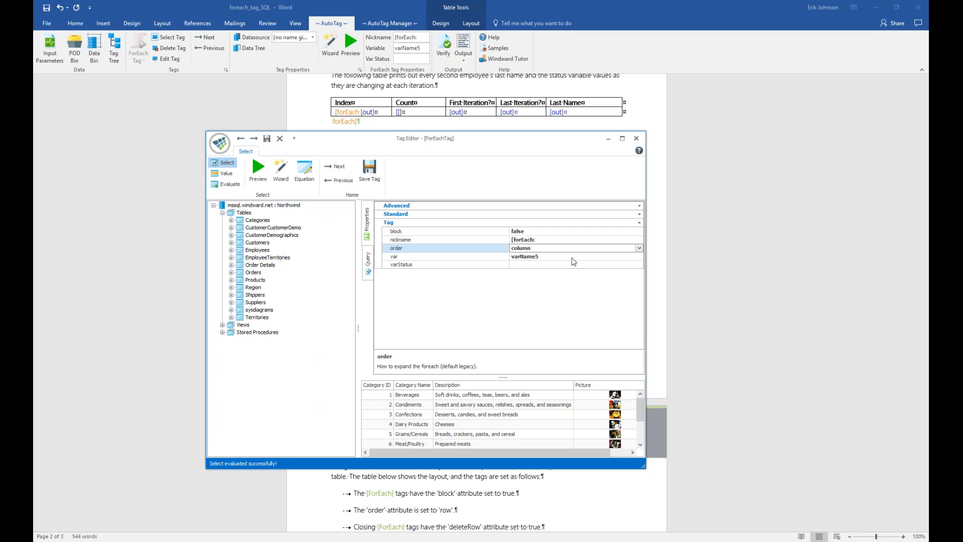
{"action": "left_click", "coordinate": [369, 171]}
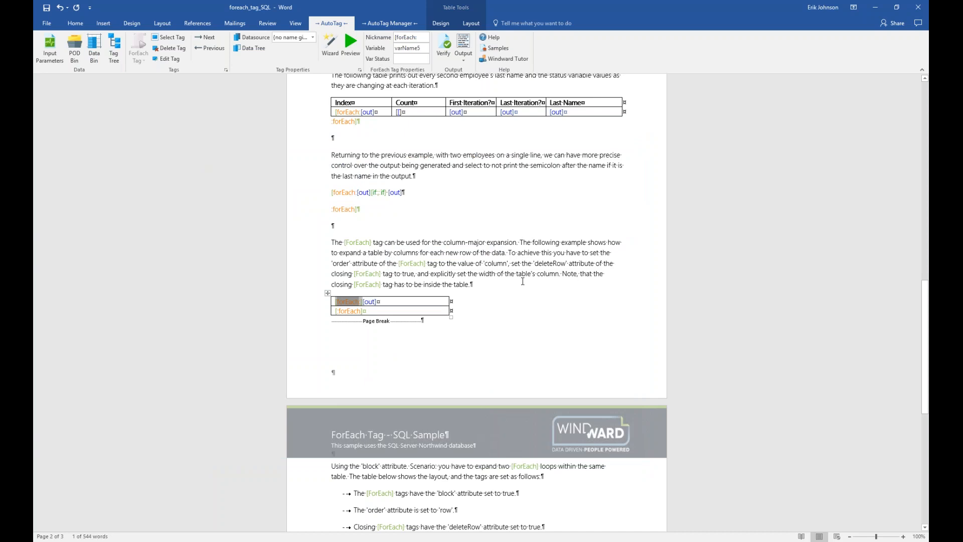
Save the template, generate a fresh output document and place it side by side with the template.
{"action": "left_click", "coordinate": [444, 47]}
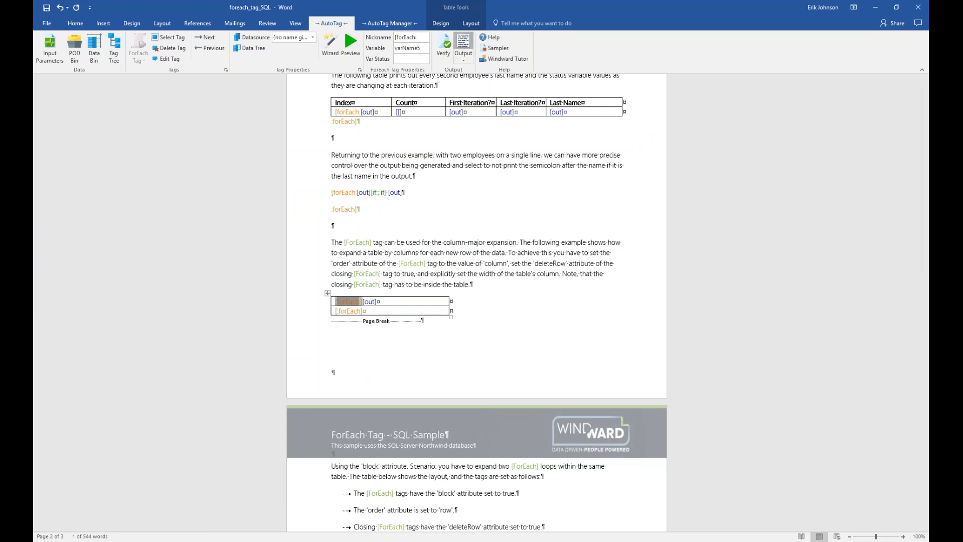
{"action": "left_click", "coordinate": [485, 311]}
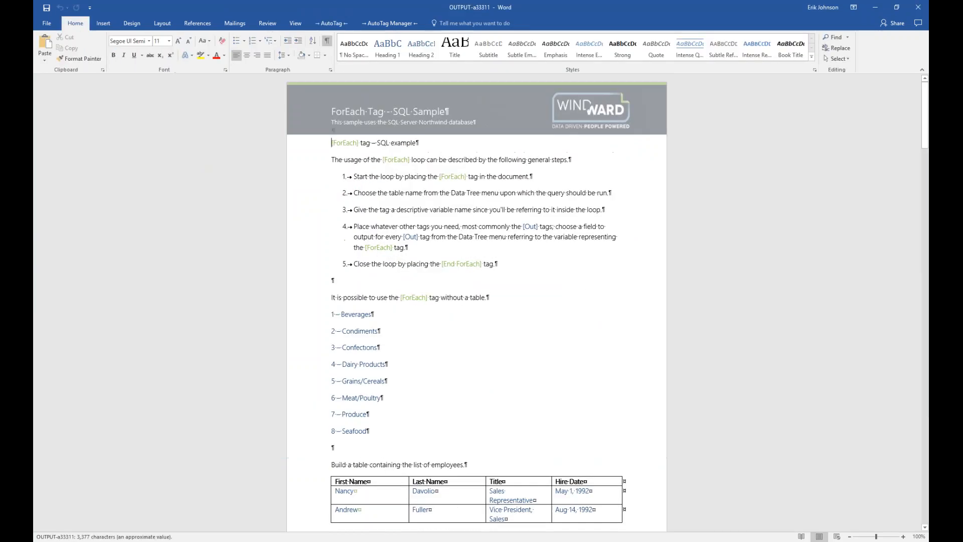
{"action": "key", "text": "super+Right"}
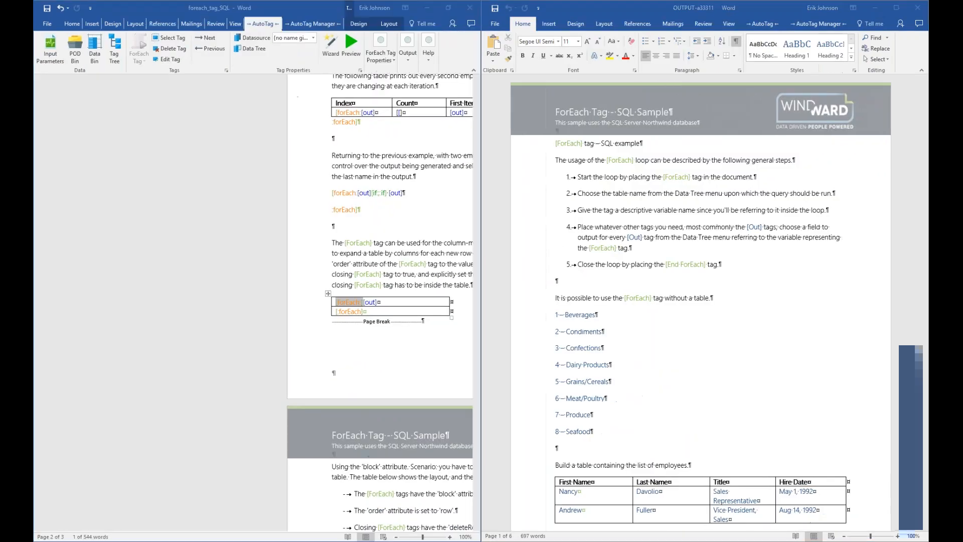
{"action": "key", "text": "Return"}
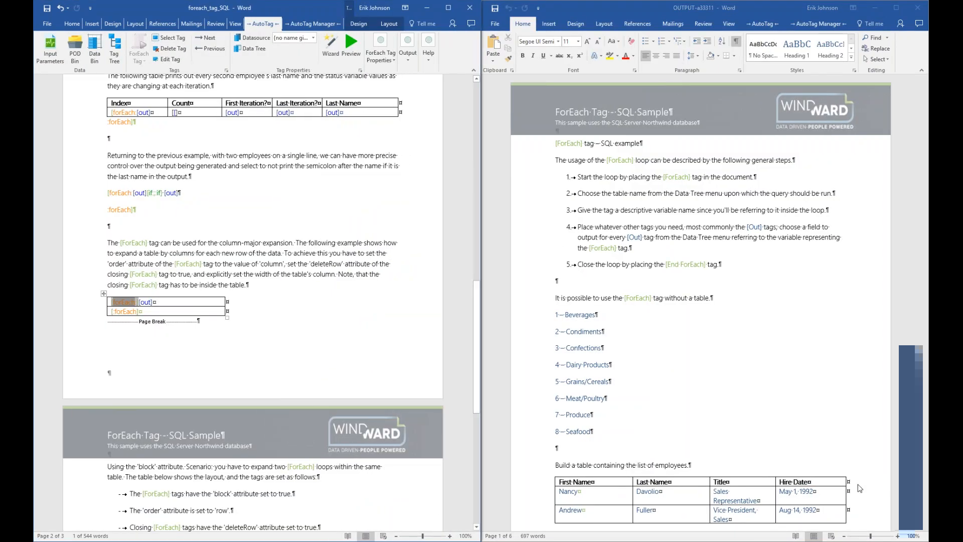
Examine the column-major table in the new output document, close that document and maximize the template.
{"action": "left_click", "coordinate": [915, 525]}
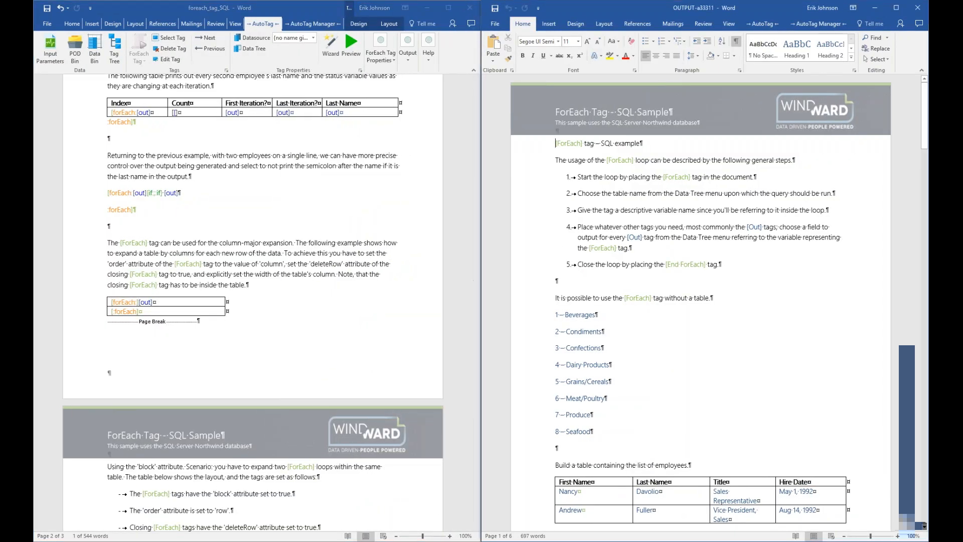
{"action": "scroll", "coordinate": [925, 527], "scroll_direction": "down", "scroll_amount": 4}
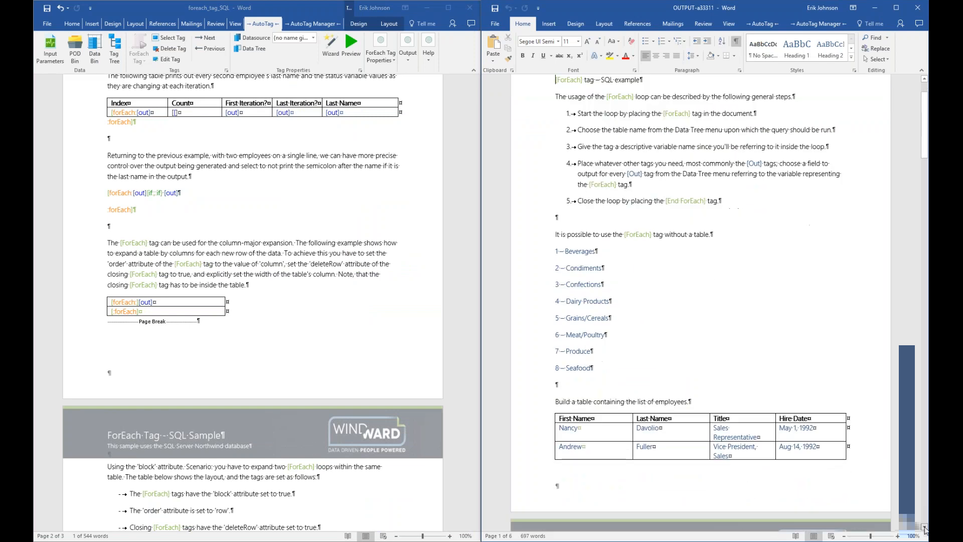
{"action": "left_click_drag", "start_coordinate": [925, 128], "coordinate": [925, 278]}
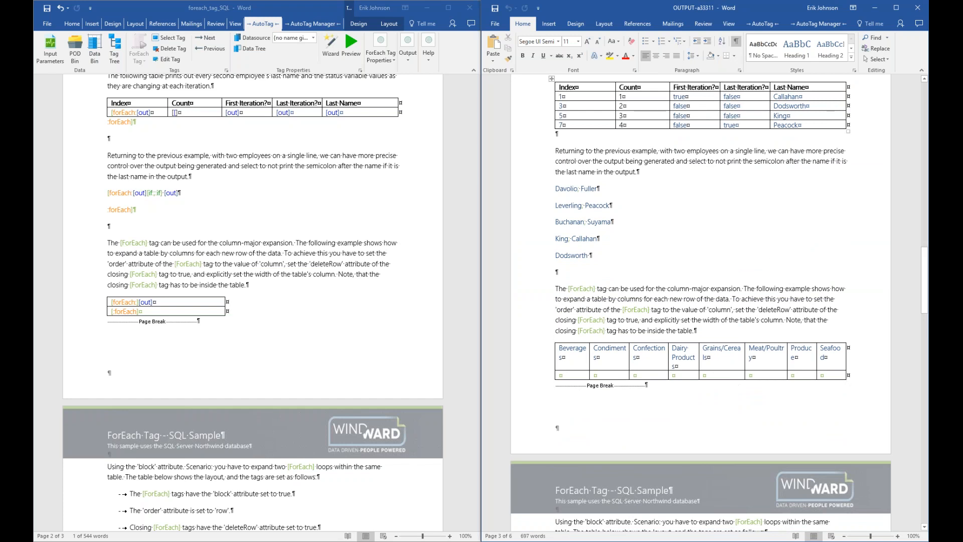
{"action": "left_click", "coordinate": [918, 8]}
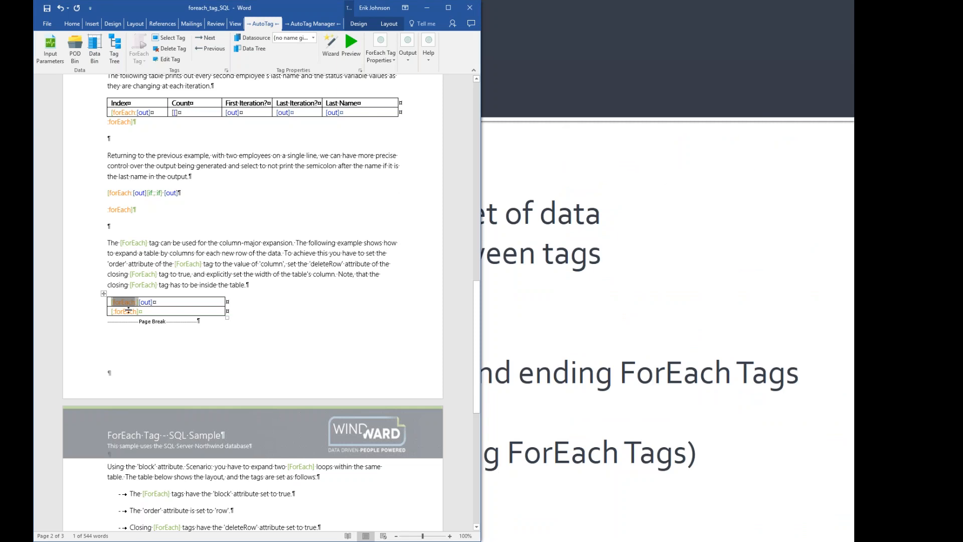
{"action": "left_click", "coordinate": [448, 7]}
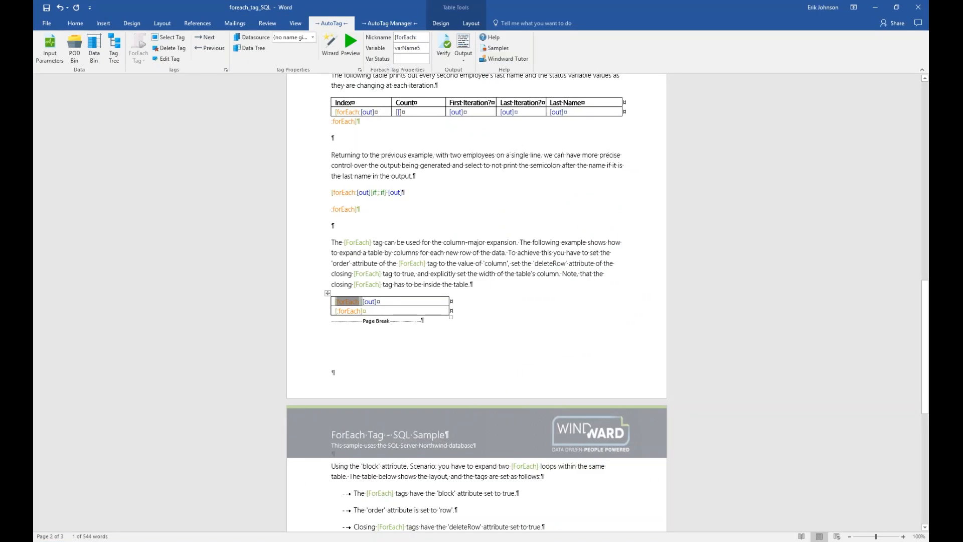
Set deleteRow to true on the closing forEach tag in the column-major table and save the tag.
{"action": "left_click", "coordinate": [351, 311]}
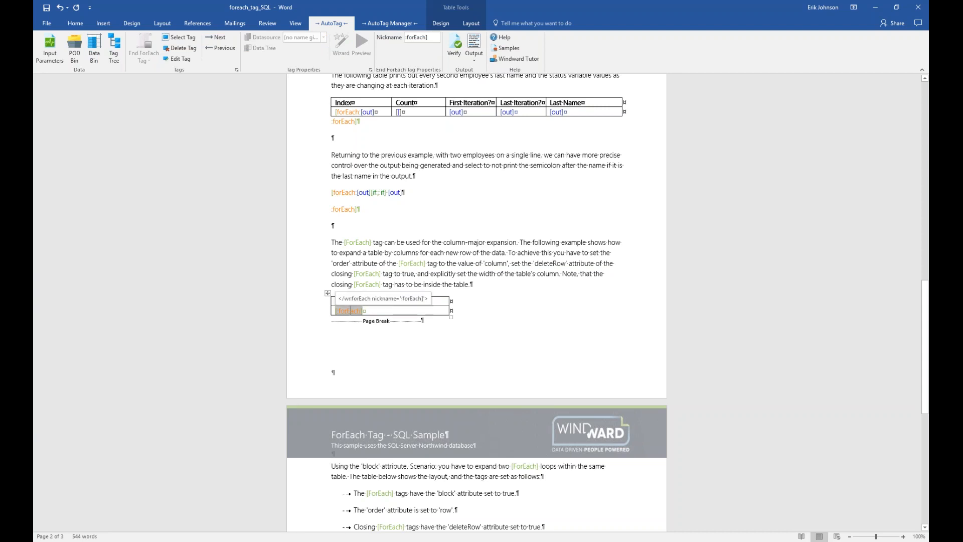
{"action": "double_click", "coordinate": [351, 311]}
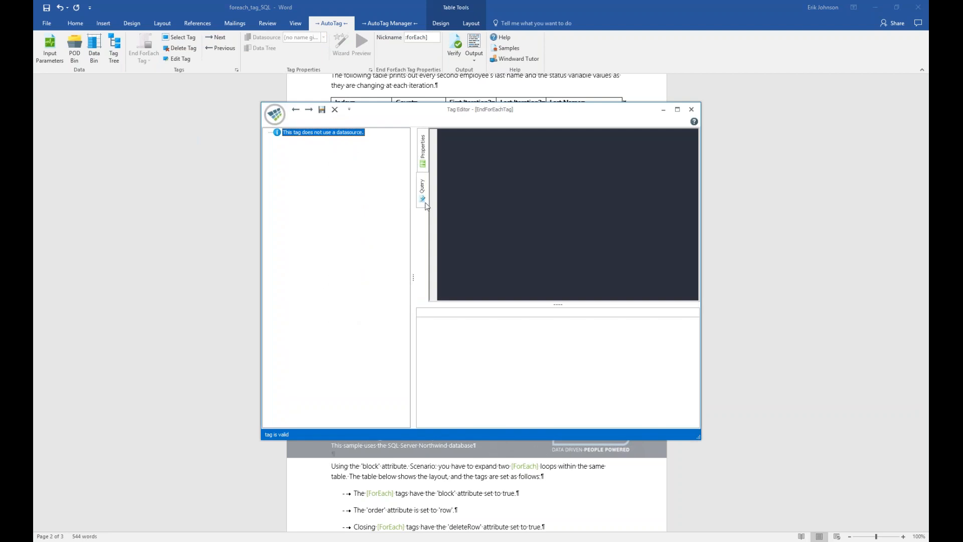
{"action": "left_click", "coordinate": [424, 153]}
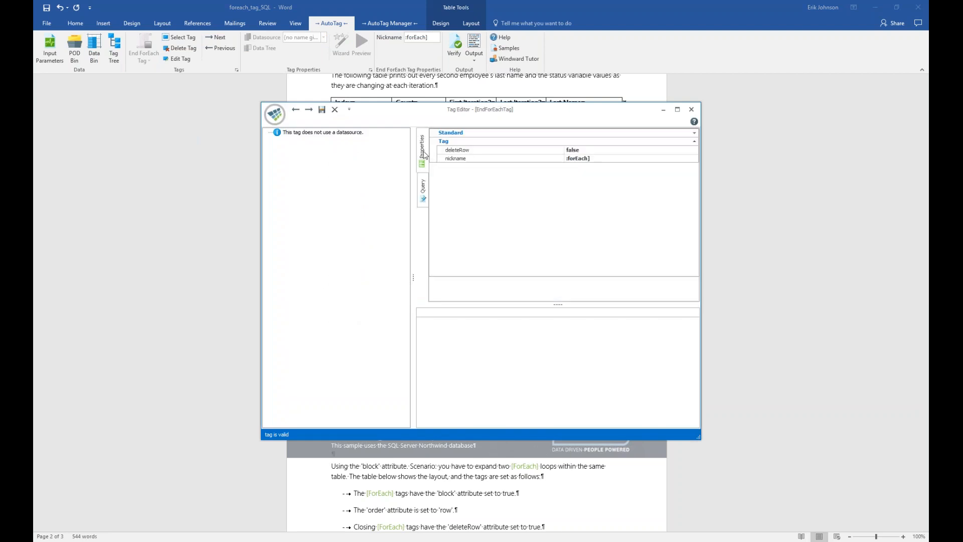
{"action": "double_click", "coordinate": [583, 151]}
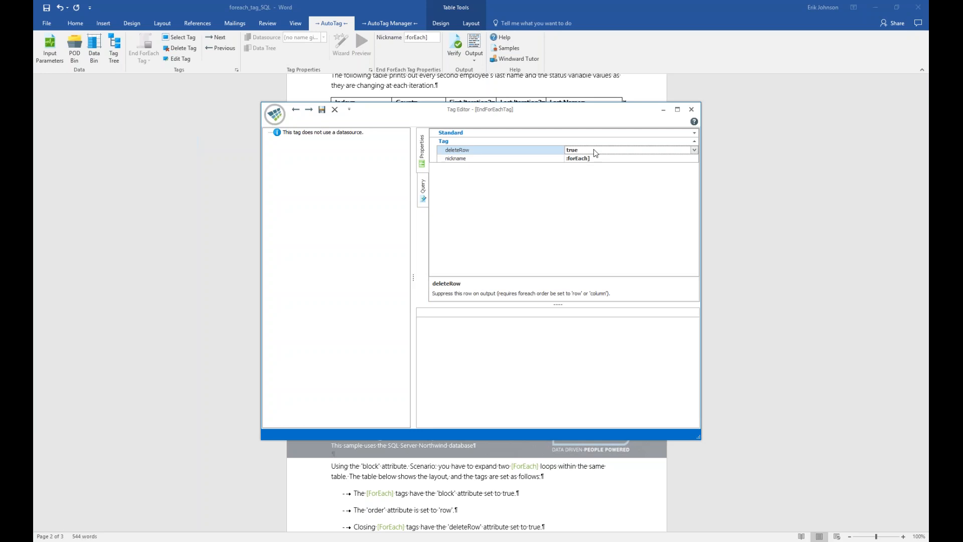
{"action": "left_click", "coordinate": [322, 110]}
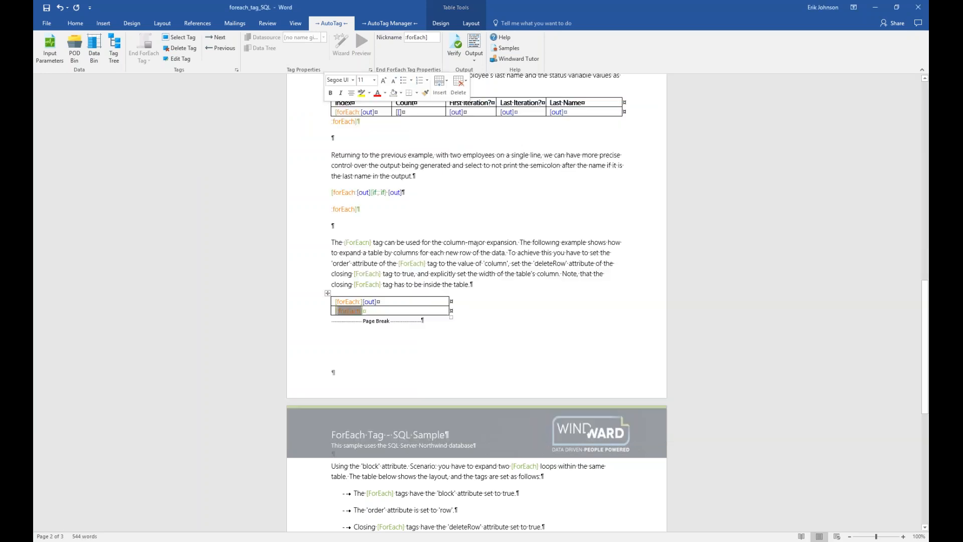
Save the template, generate a new output document with the changed closing tag and arrange both documents side by side.
{"action": "left_click", "coordinate": [476, 43]}
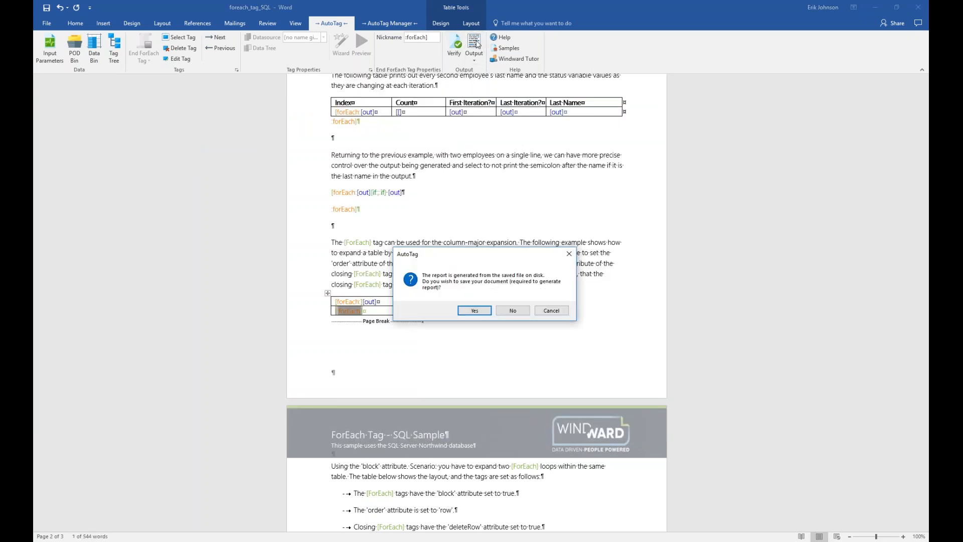
{"action": "left_click", "coordinate": [482, 311]}
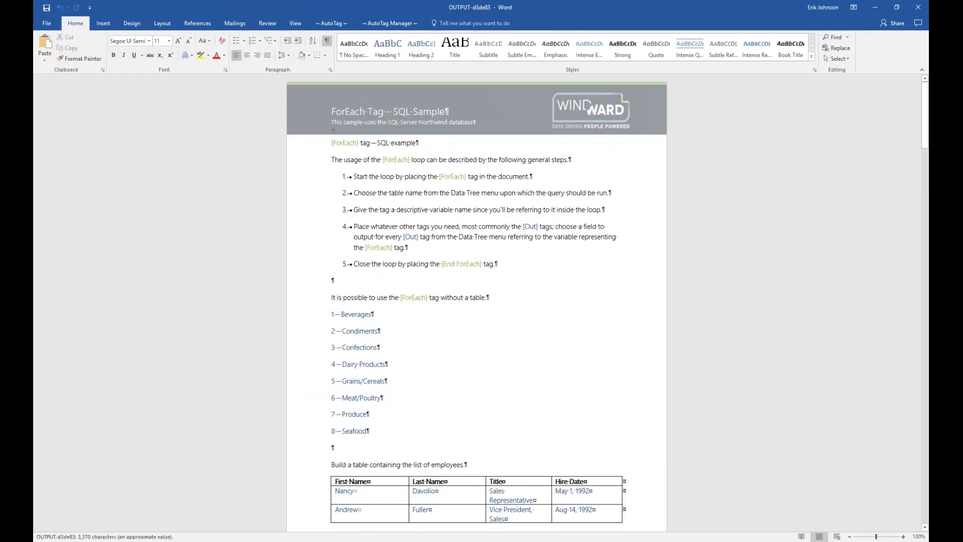
{"action": "key", "text": "super+Right"}
{"action": "key", "text": "Return"}
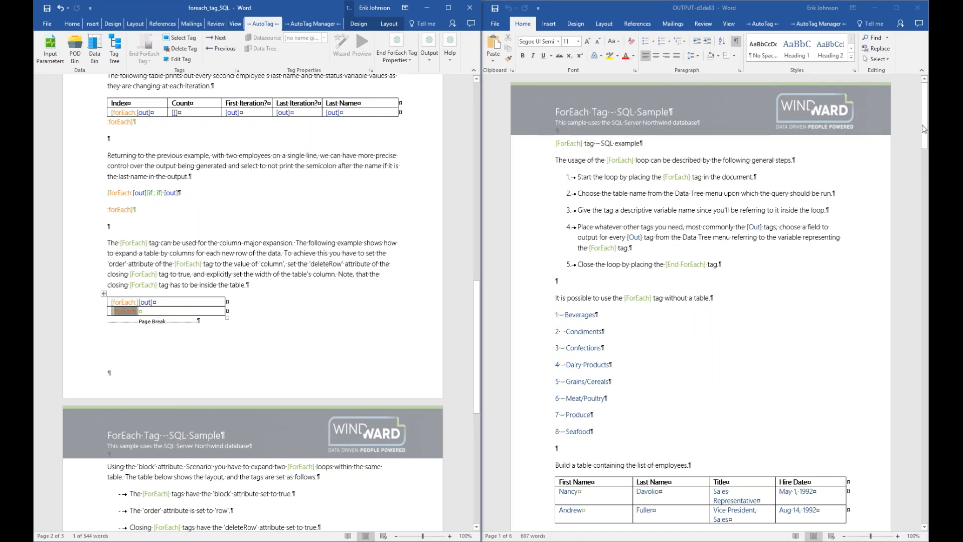
Compare the output's column-major table with the template's opening and closing forEach tags, and close the output document.
{"action": "left_click_drag", "start_coordinate": [925, 129], "coordinate": [907, 294]}
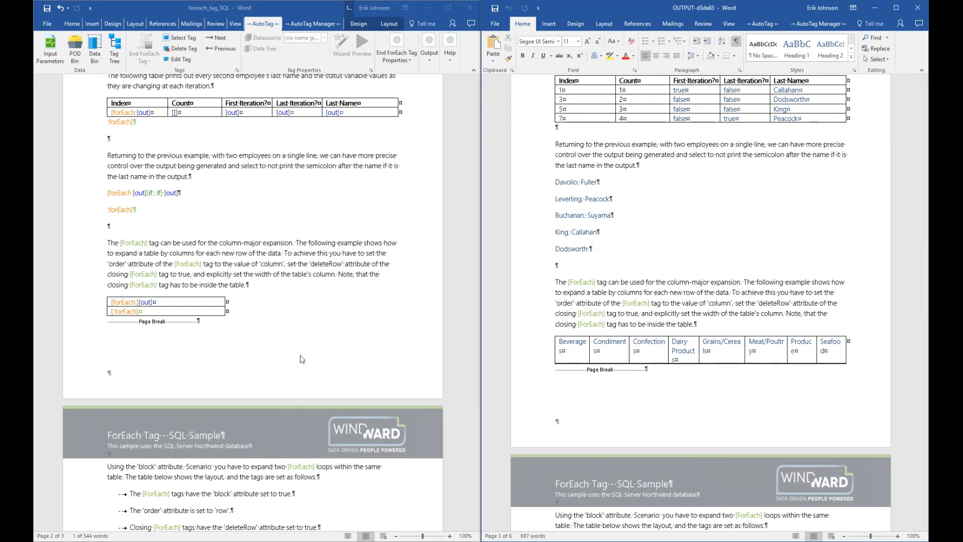
{"action": "left_click", "coordinate": [124, 302]}
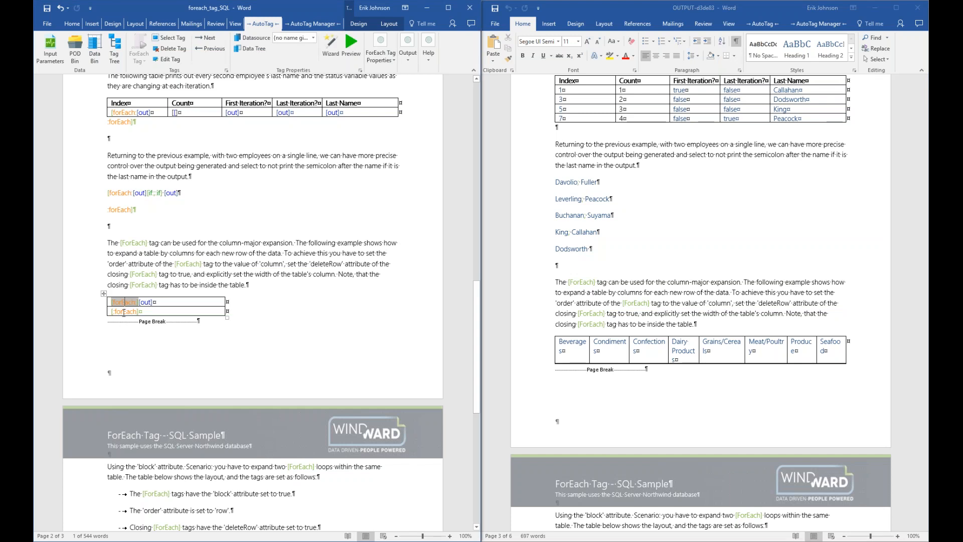
{"action": "left_click", "coordinate": [126, 312]}
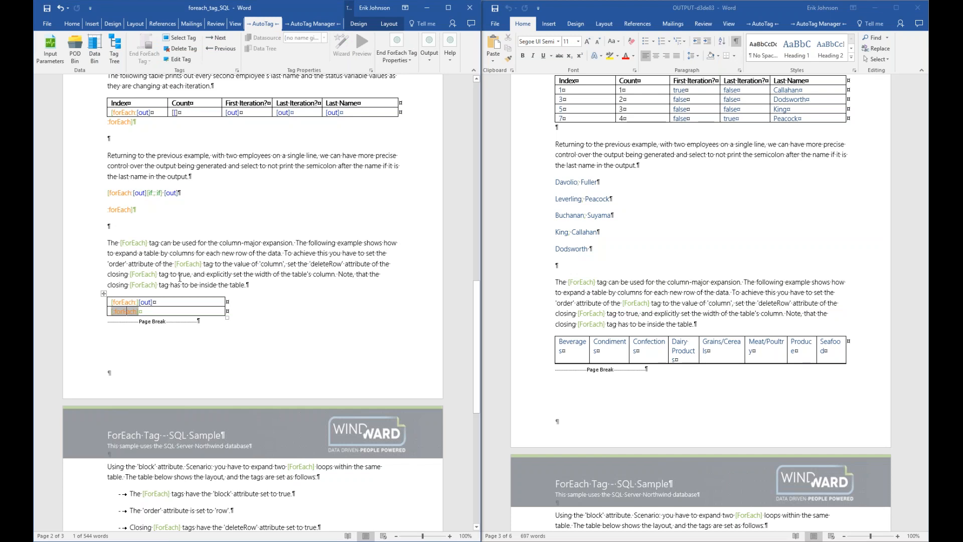
{"action": "left_click", "coordinate": [918, 7]}
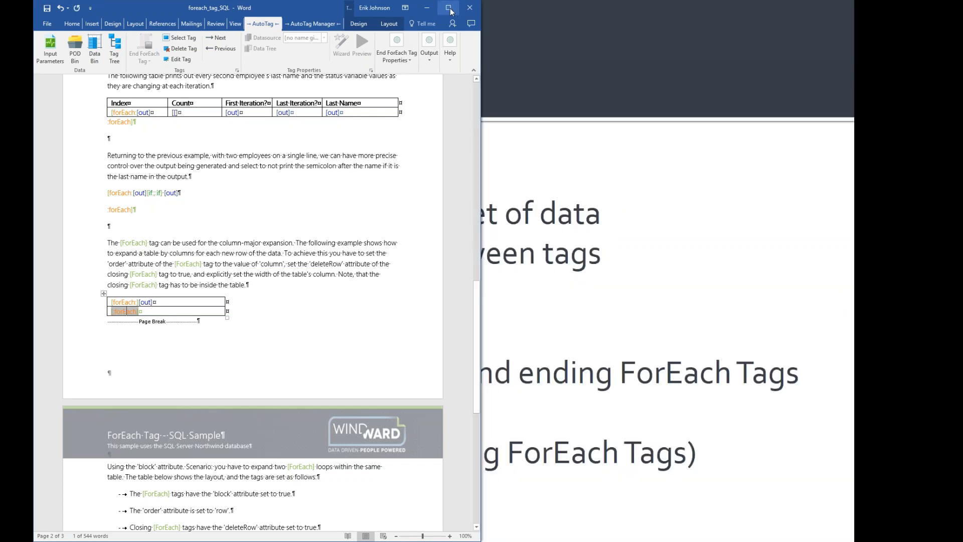
Switch to the slideshow, advance through the ForEach Tag summary slides and view the sales table in the Equation Editor document.
{"action": "left_click", "coordinate": [605, 39]}
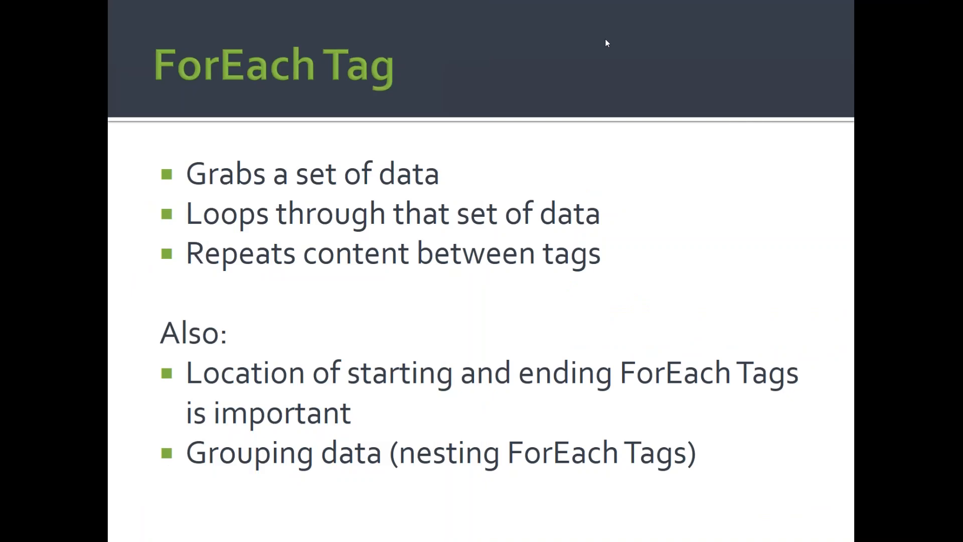
{"action": "key", "text": "Right"}
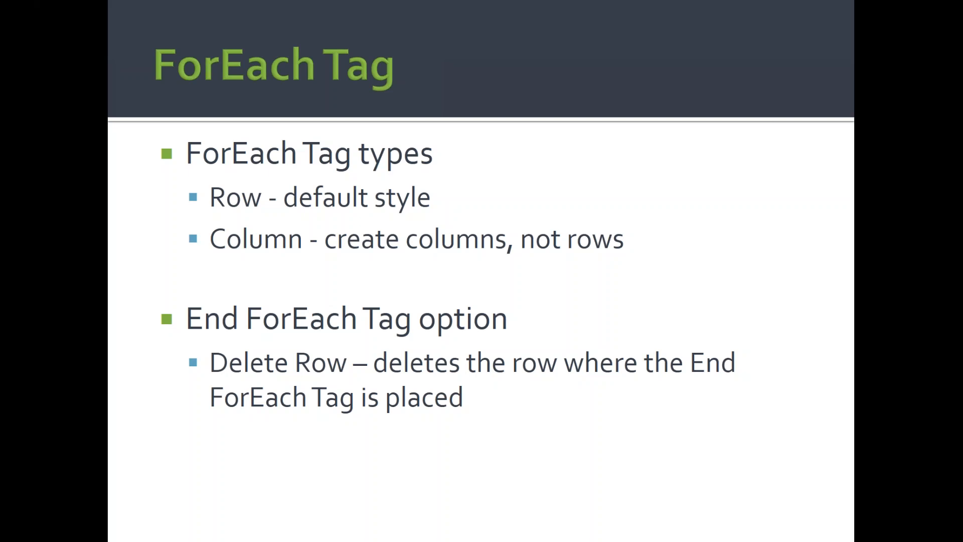
{"action": "key", "text": "Right"}
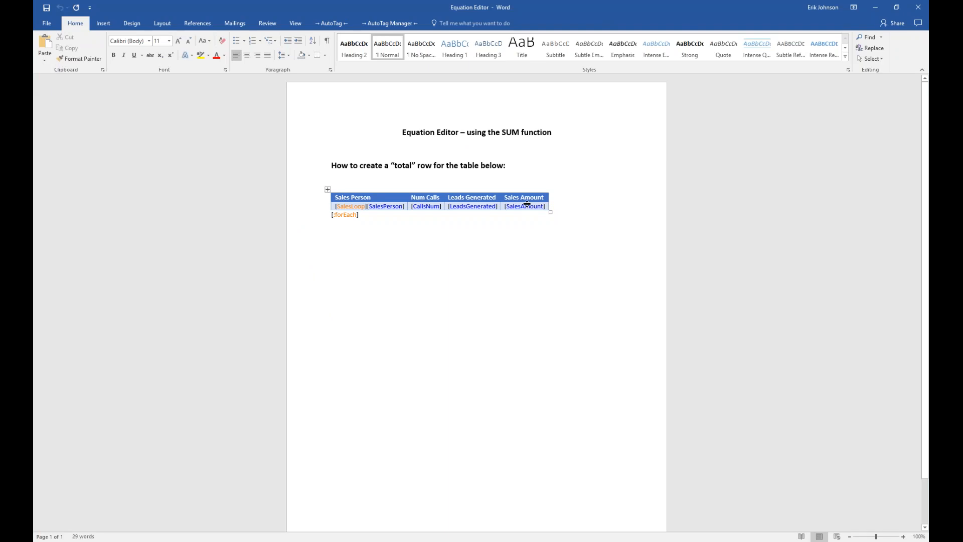
{"action": "mouse_move", "coordinate": [525, 206]}
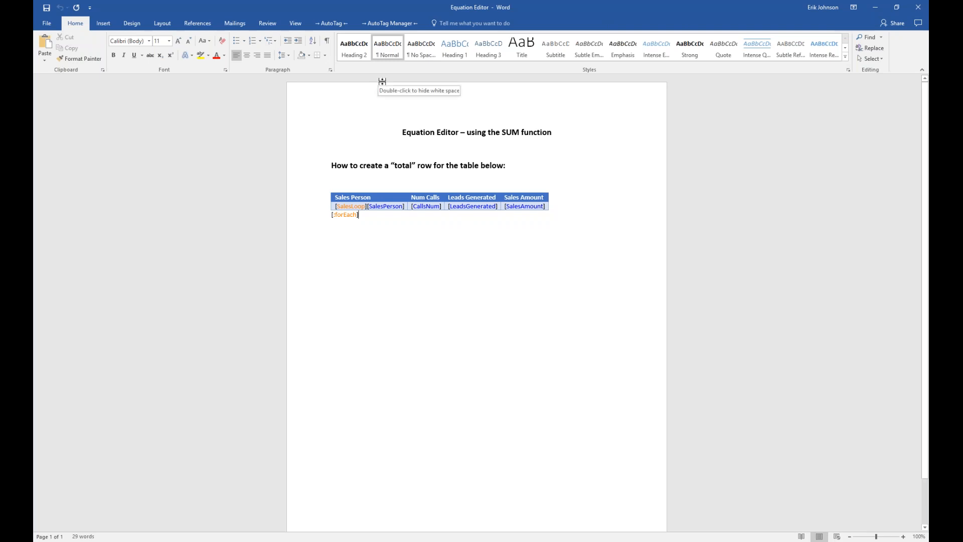
Preview the select results of the [SalesLoop] tag and close the results after comparing them with the table.
{"action": "double_click", "coordinate": [358, 206]}
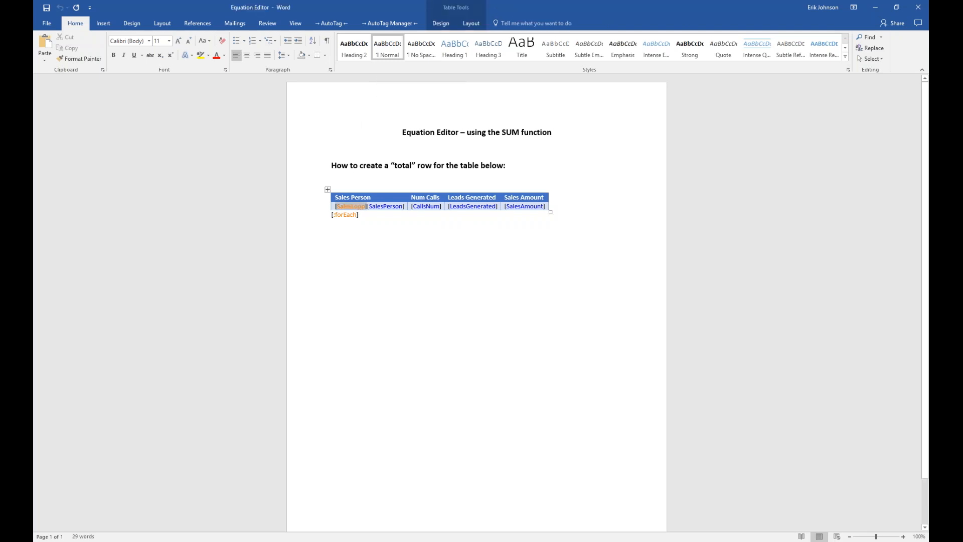
{"action": "left_click", "coordinate": [346, 25]}
{"action": "left_click", "coordinate": [351, 48]}
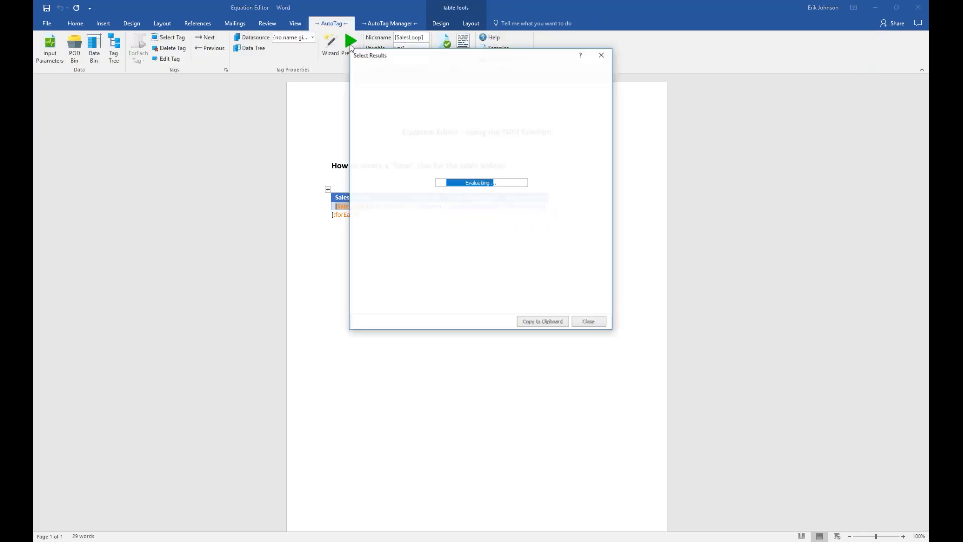
{"action": "left_click_drag", "start_coordinate": [412, 59], "coordinate": [408, 204]}
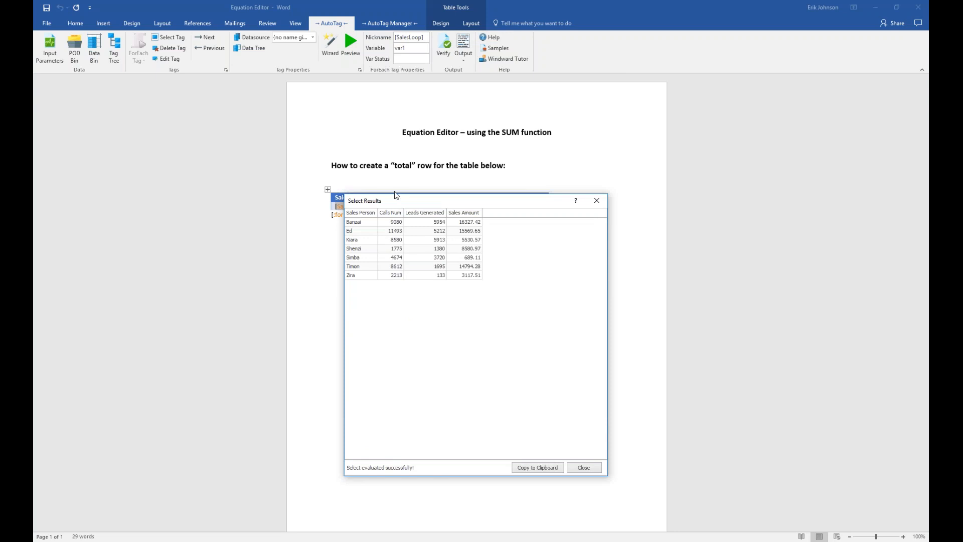
{"action": "left_click_drag", "start_coordinate": [408, 205], "coordinate": [449, 258]}
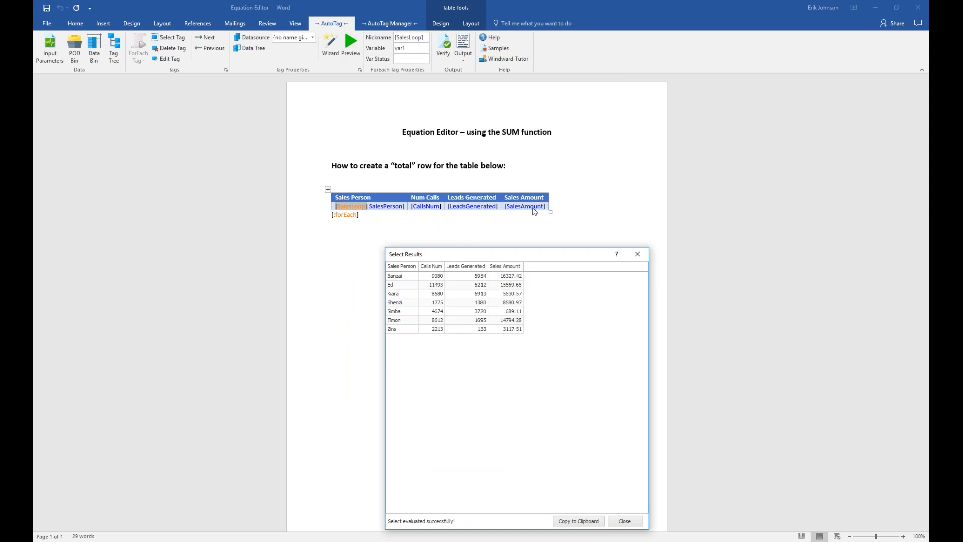
{"action": "left_click", "coordinate": [639, 257]}
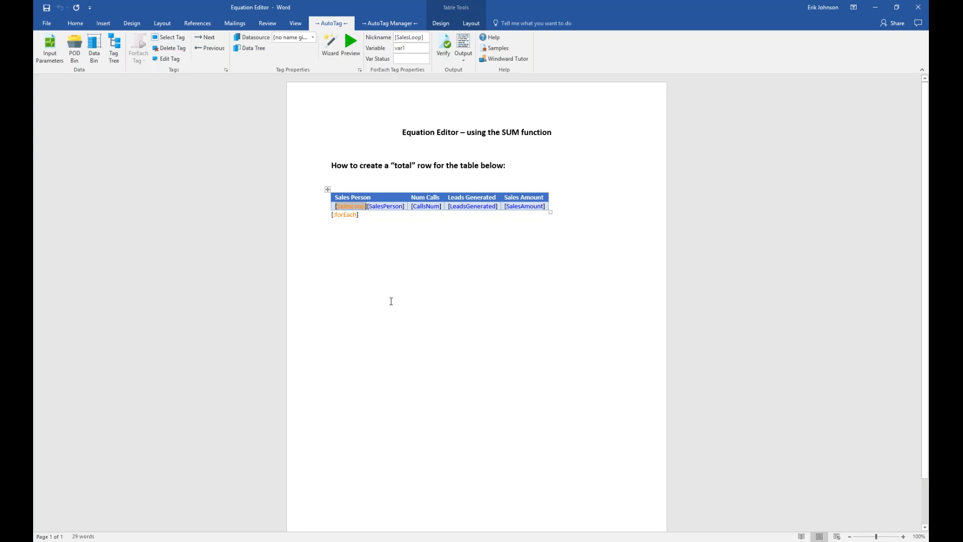
Open the [SalesAmount] tag in the Tag Editor and expand var1 to view its available fields.
{"action": "left_click", "coordinate": [525, 207]}
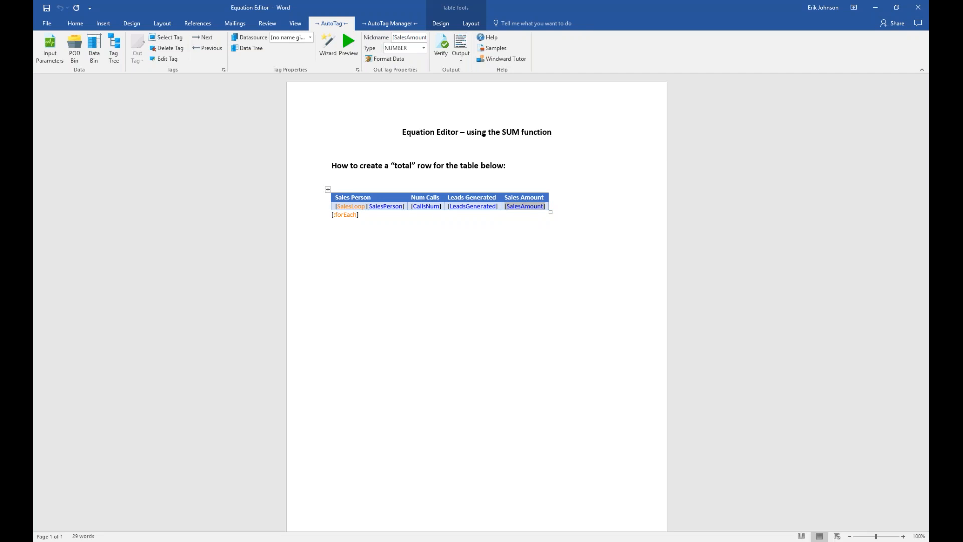
{"action": "double_click", "coordinate": [527, 206]}
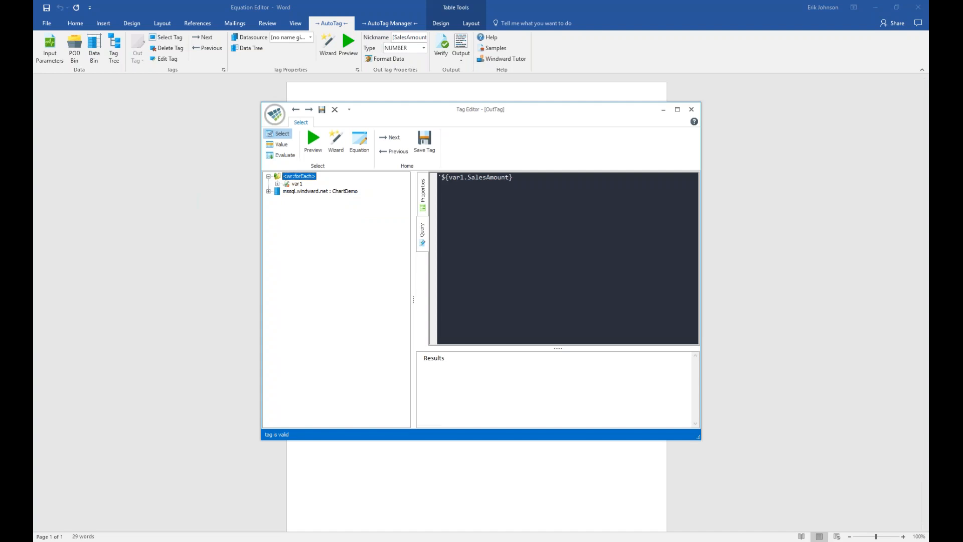
{"action": "left_click_drag", "start_coordinate": [505, 124], "coordinate": [508, 158]}
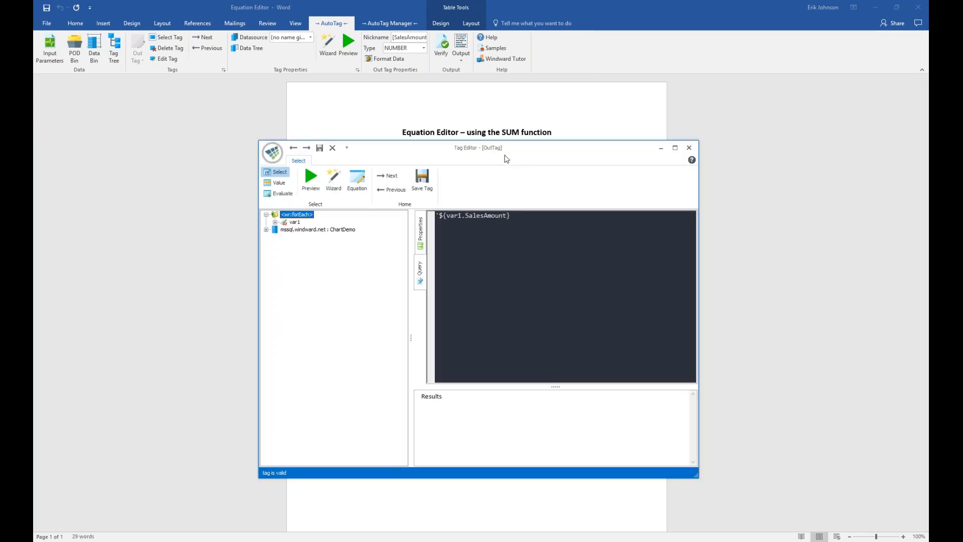
{"action": "left_click", "coordinate": [275, 222]}
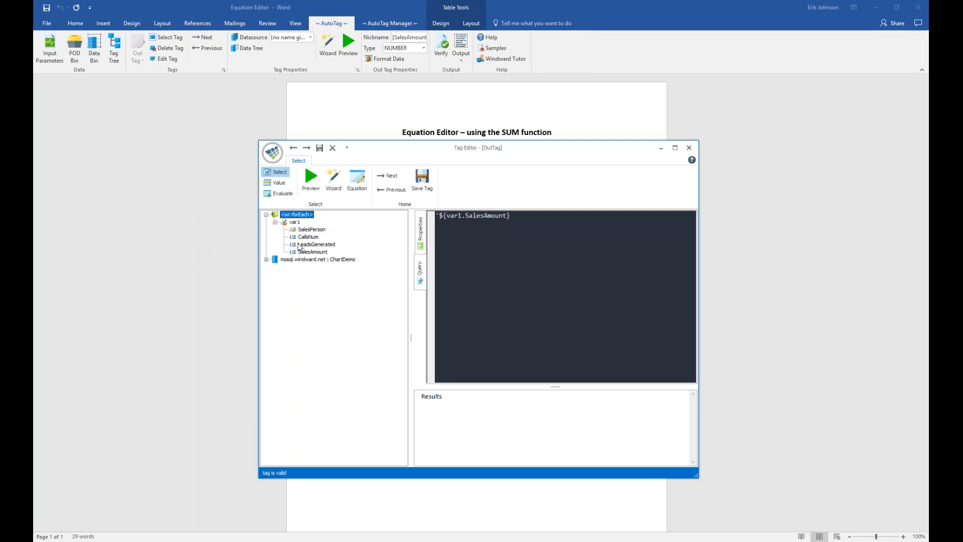
{"action": "left_click_drag", "start_coordinate": [373, 158], "coordinate": [396, 233]}
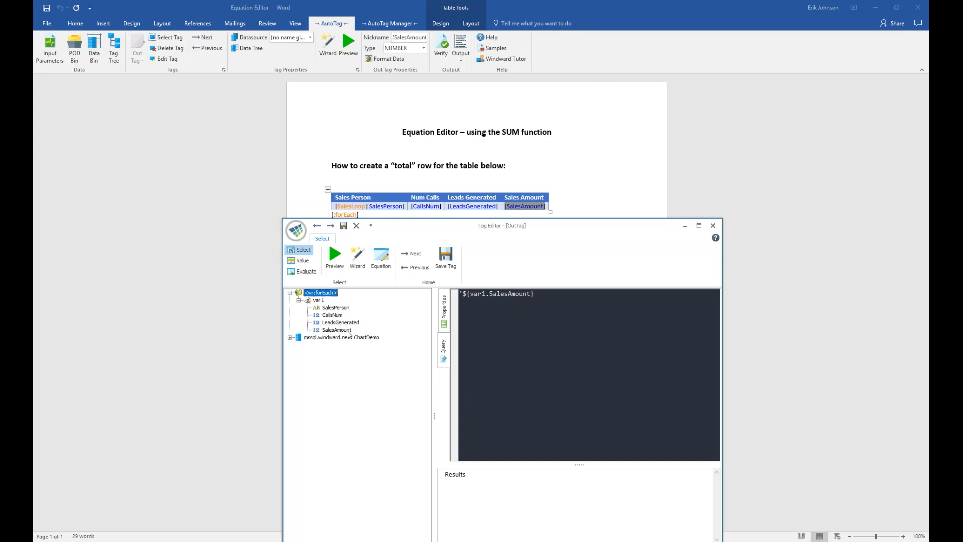
Show the [SalesAmount] tag's properties and open the rule manager for its condition property.
{"action": "left_click", "coordinate": [445, 313]}
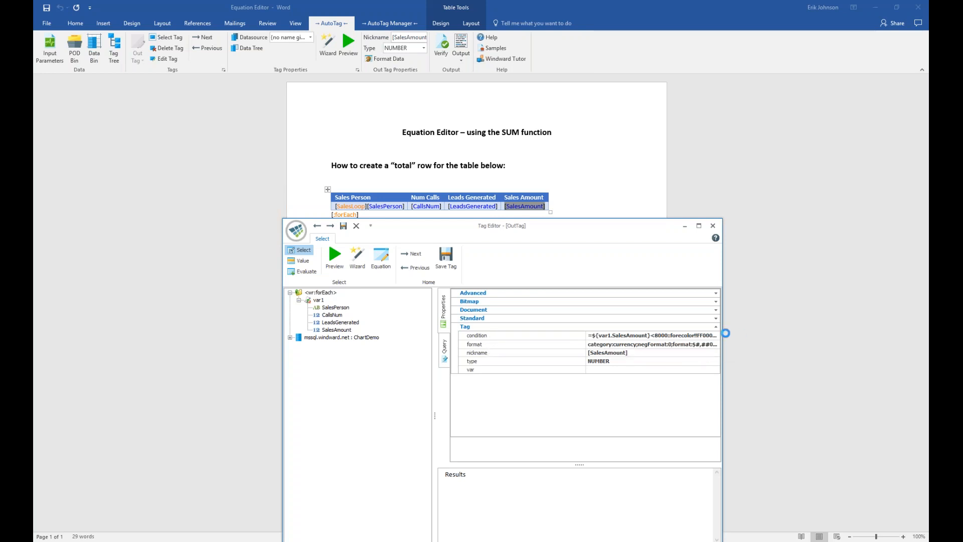
{"action": "left_click_drag", "start_coordinate": [723, 338], "coordinate": [784, 336]}
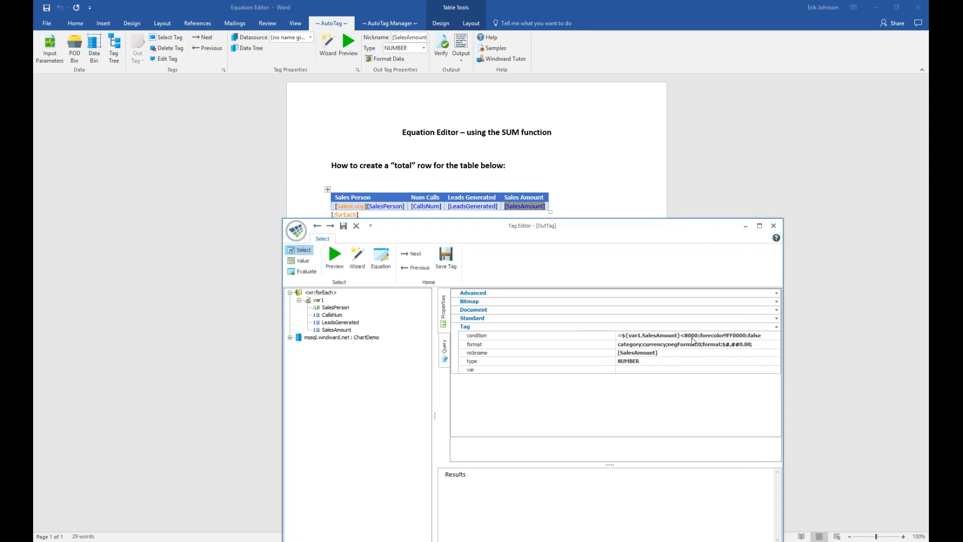
{"action": "left_click", "coordinate": [745, 338]}
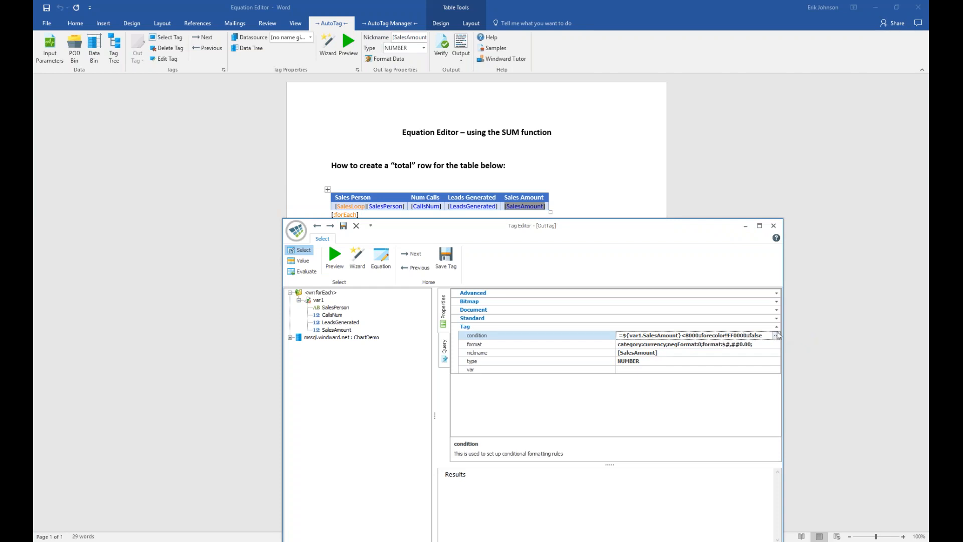
{"action": "left_click", "coordinate": [776, 336]}
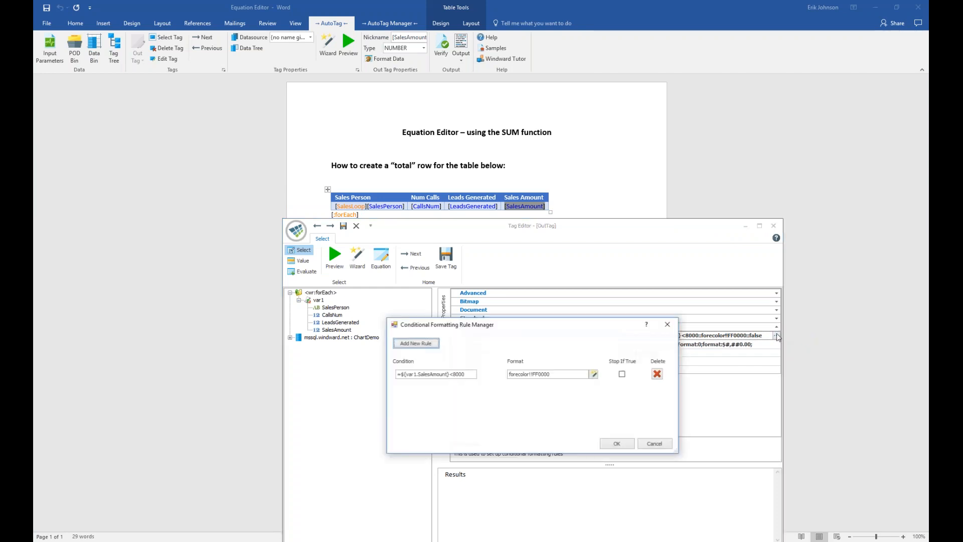
{"action": "left_click_drag", "start_coordinate": [529, 326], "coordinate": [461, 184]}
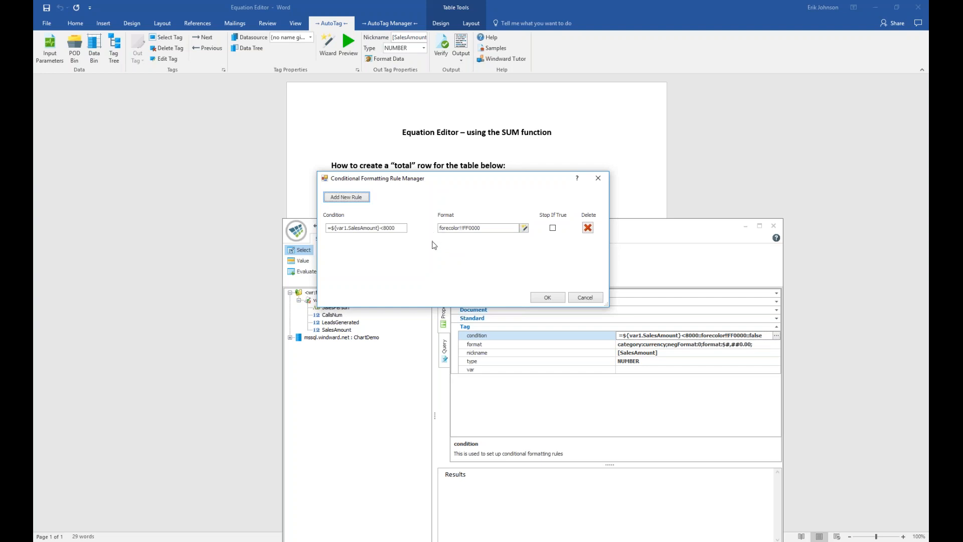
Review the text and cell format options of the existing conditional formatting rule and accept them without changes.
{"action": "left_click", "coordinate": [524, 228]}
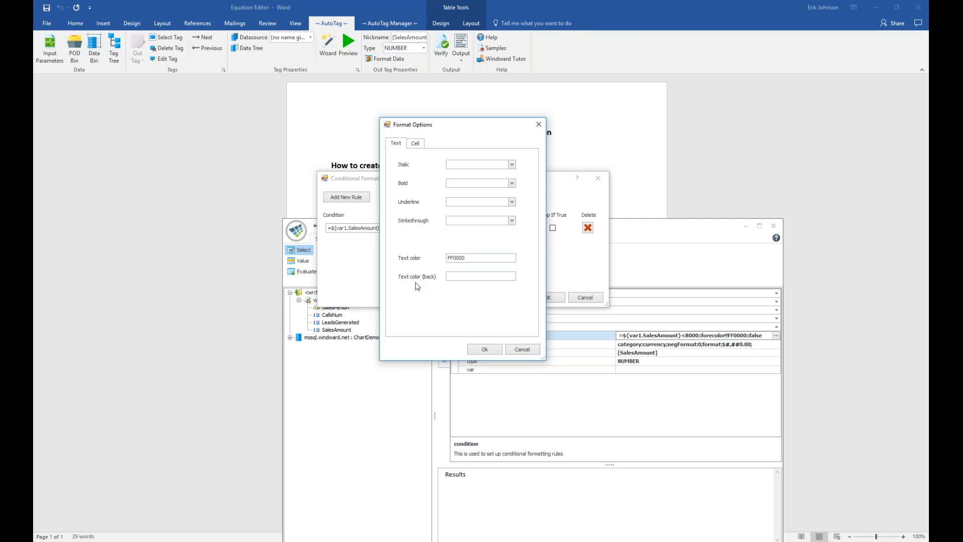
{"action": "left_click", "coordinate": [416, 144]}
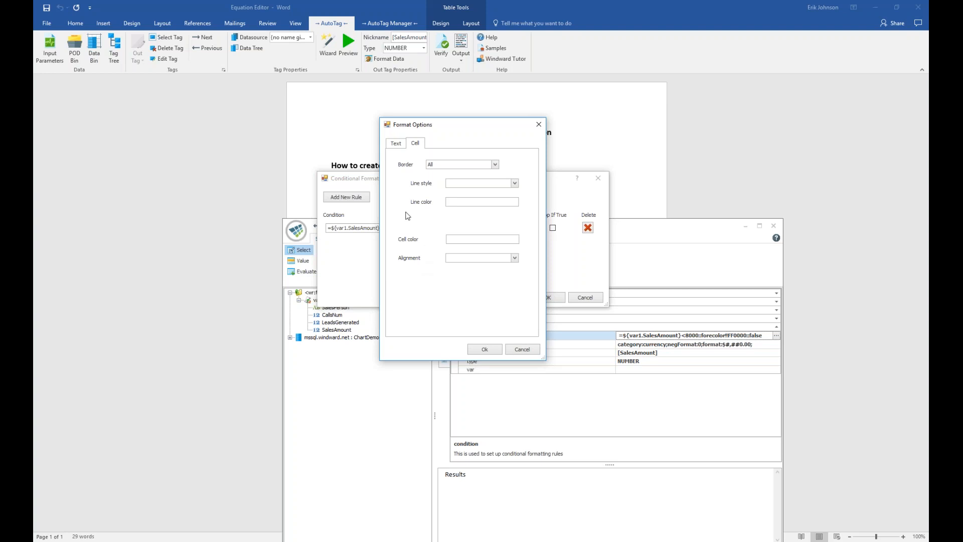
{"action": "left_click", "coordinate": [397, 144]}
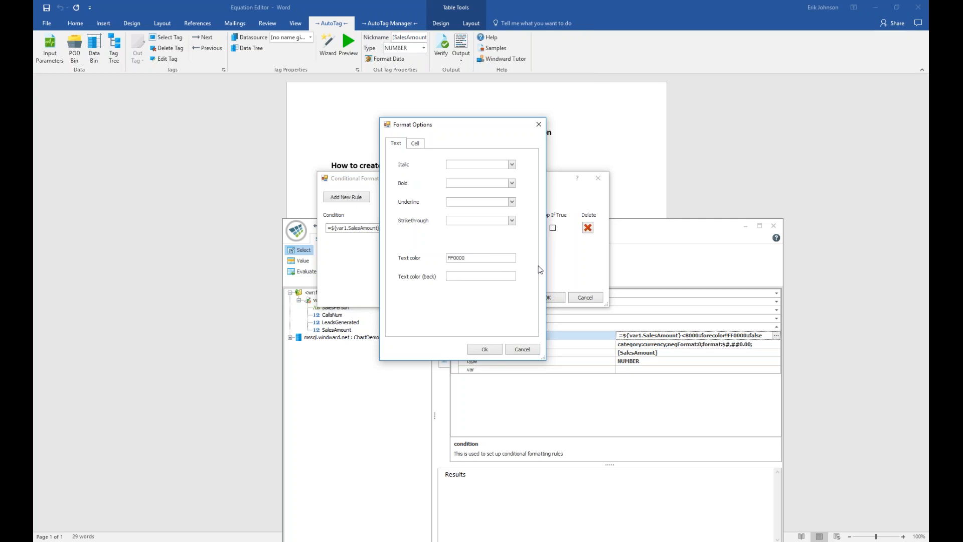
{"action": "left_click", "coordinate": [485, 349]}
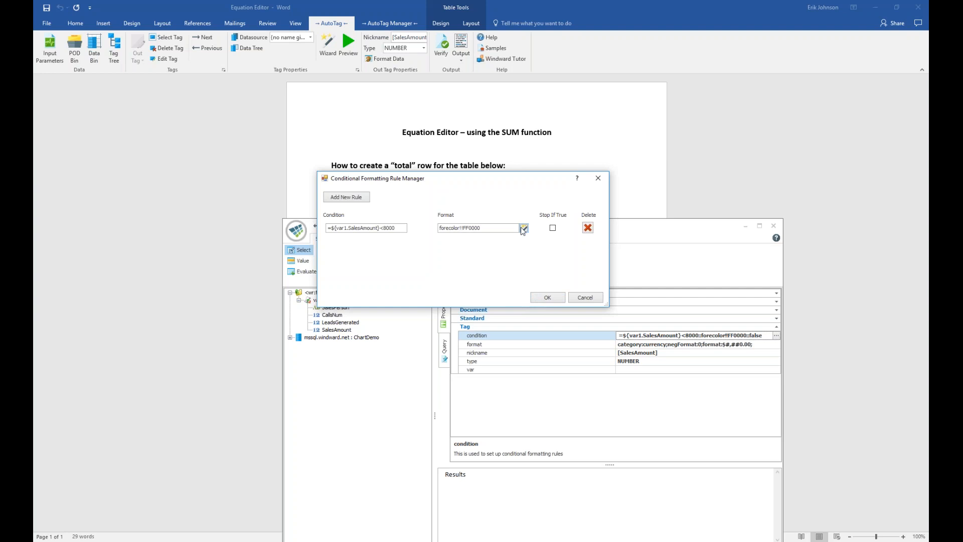
Add a blank conditional formatting rule, delete it again, and save the [SalesAmount] tag.
{"action": "left_click", "coordinate": [350, 198]}
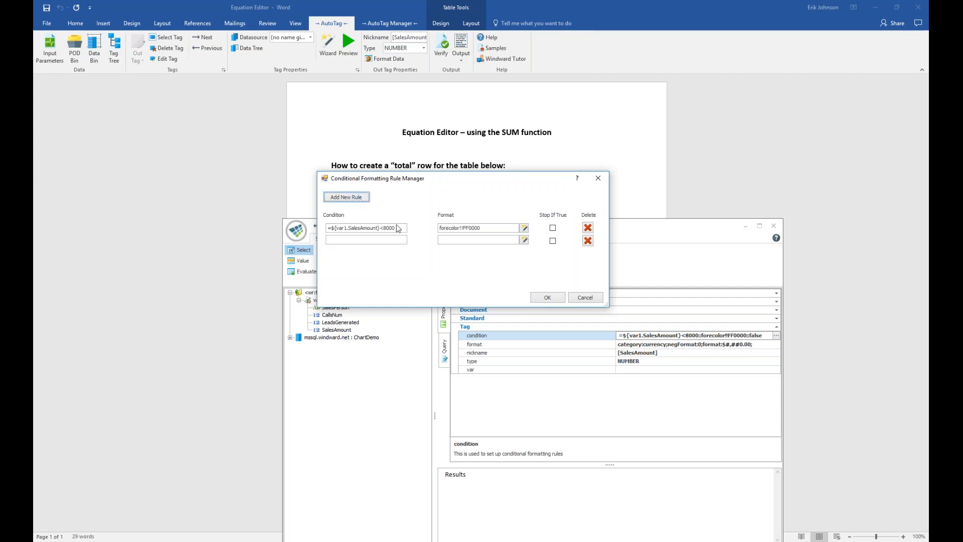
{"action": "left_click", "coordinate": [588, 240]}
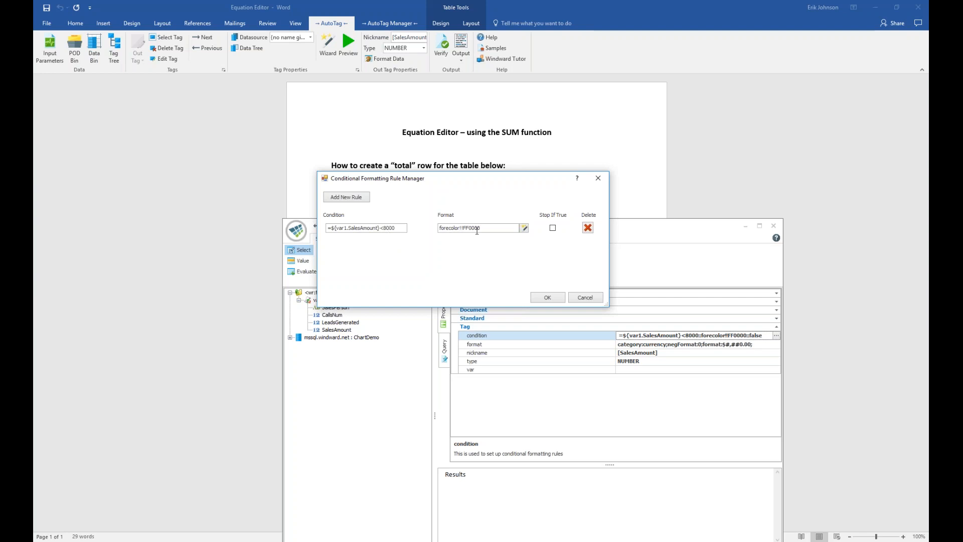
{"action": "left_click", "coordinate": [548, 298]}
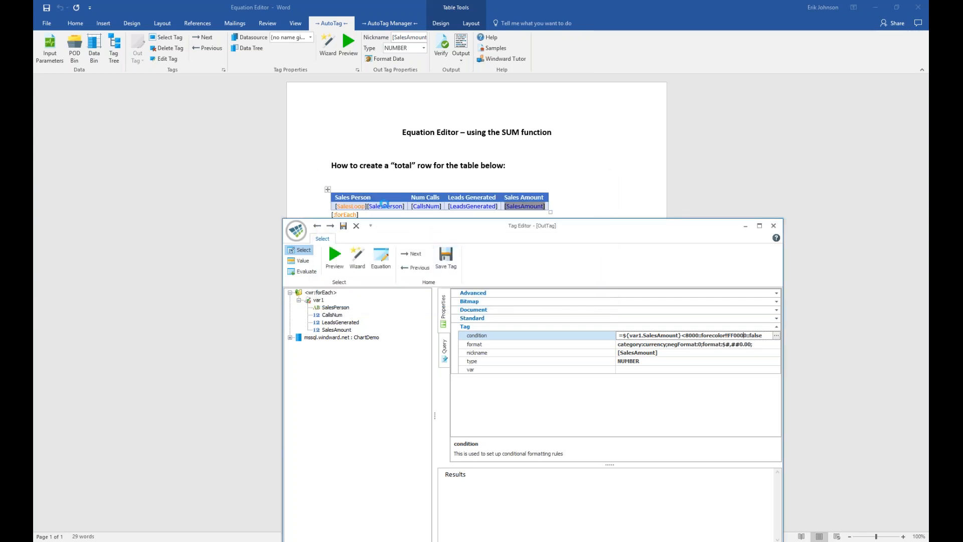
{"action": "left_click", "coordinate": [344, 226]}
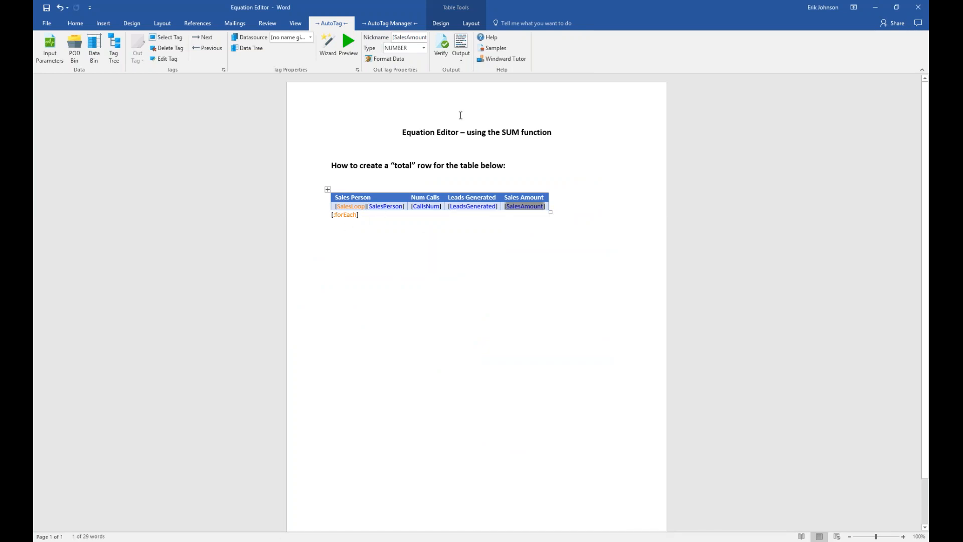
Generate the report as DOCX output, saving the template document first.
{"action": "left_click", "coordinate": [460, 48]}
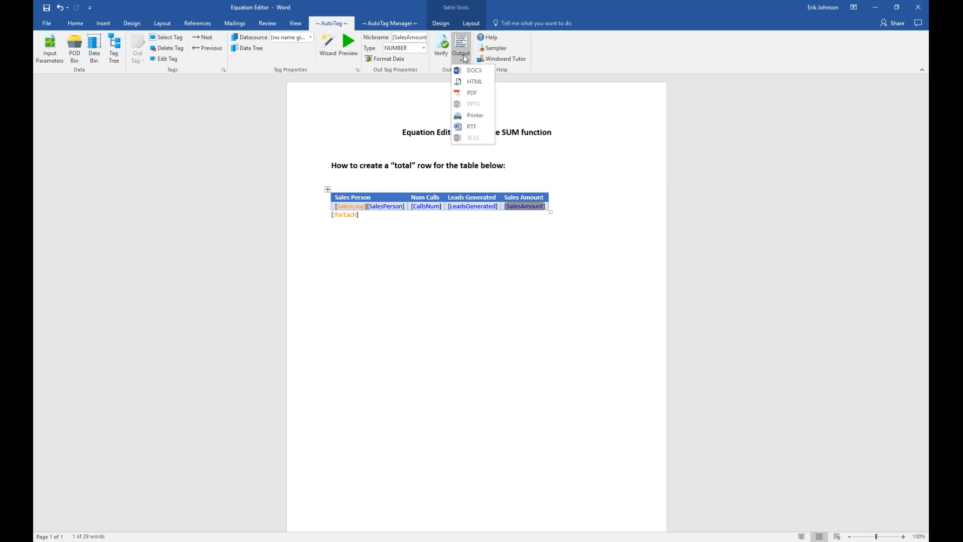
{"action": "left_click", "coordinate": [468, 70]}
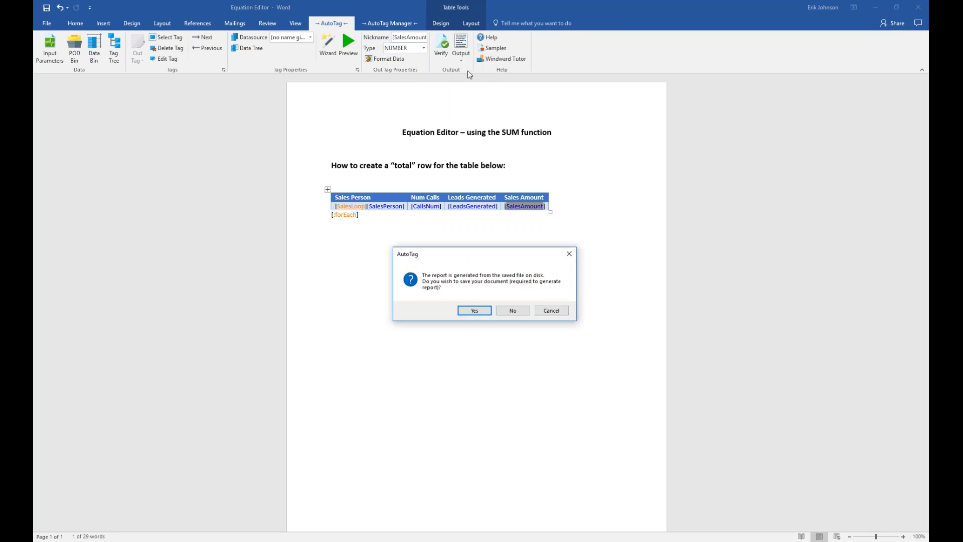
{"action": "left_click", "coordinate": [474, 311]}
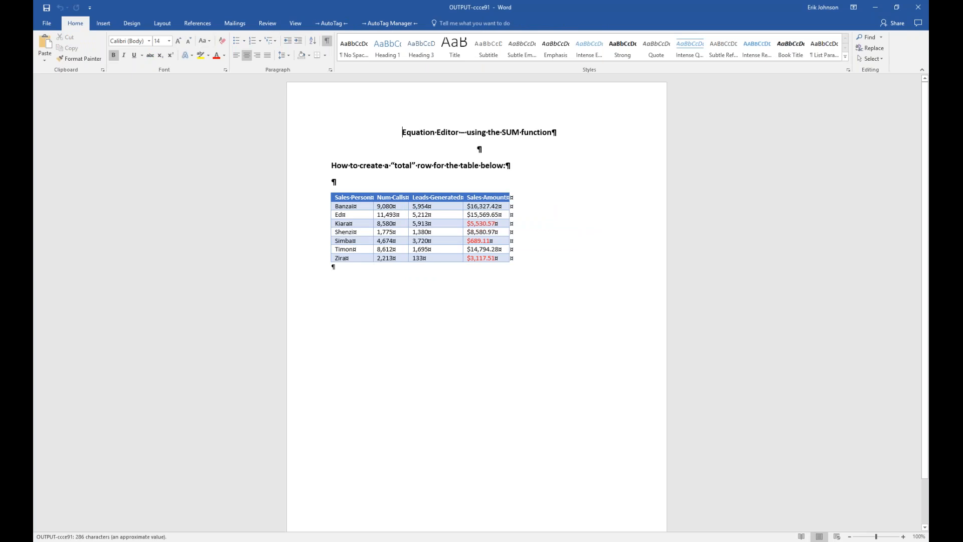
Place the generated report beside the Equation Editor template and hide the report's formatting marks to compare them.
{"action": "key", "text": "super+Right"}
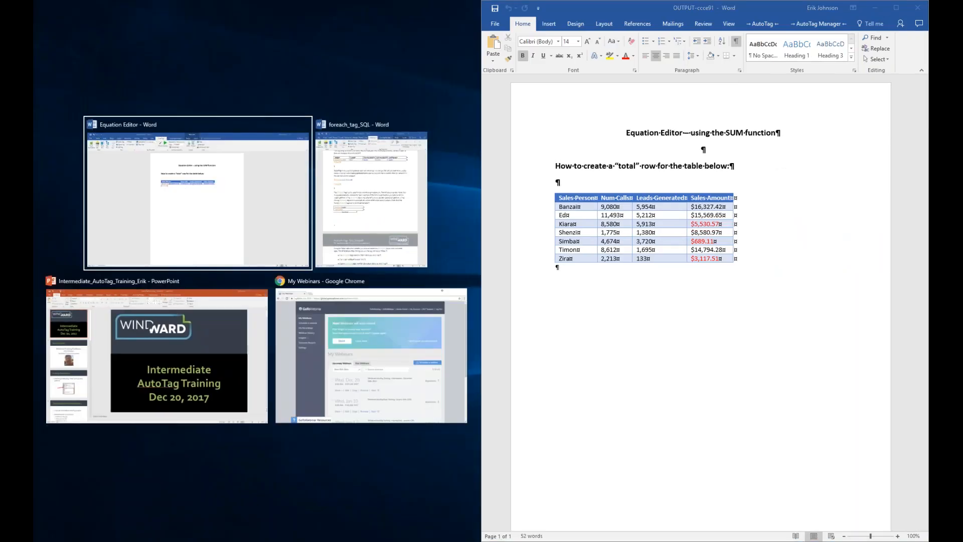
{"action": "key", "text": "Return"}
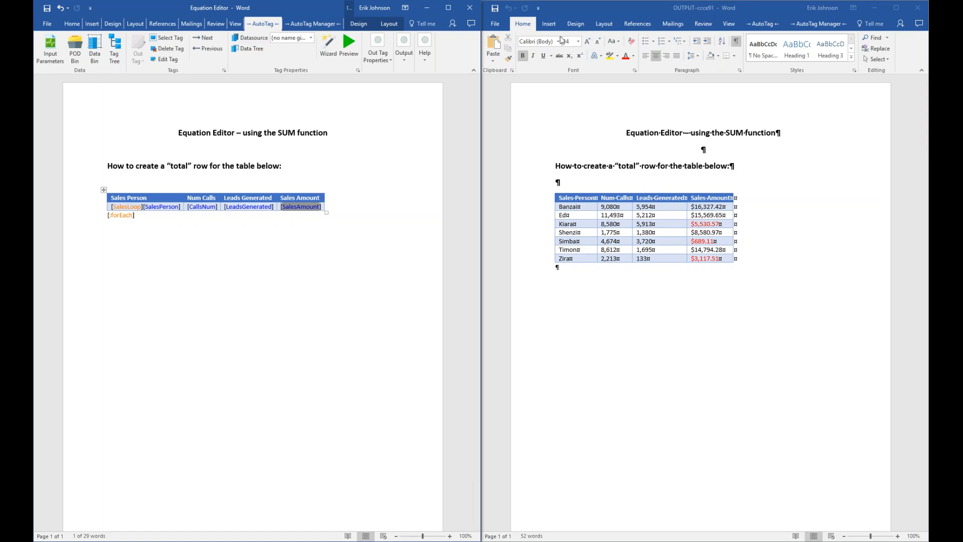
{"action": "left_click", "coordinate": [741, 45]}
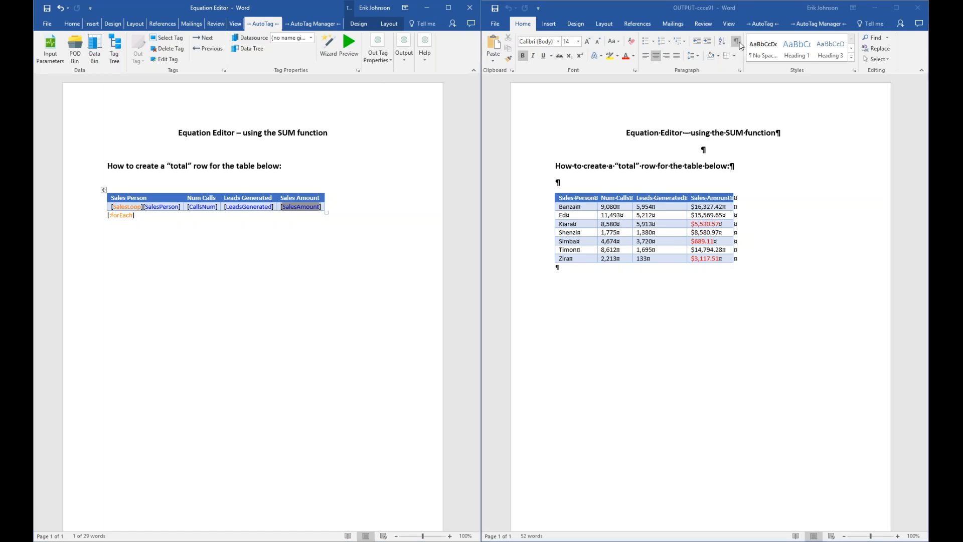
{"action": "left_click", "coordinate": [737, 42]}
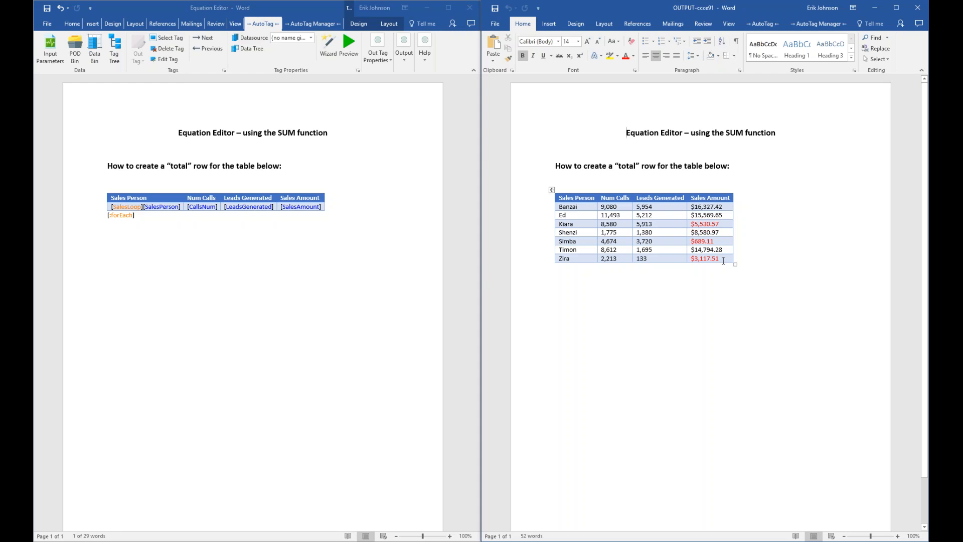
Close the generated report and maximize the Equation Editor template.
{"action": "left_click", "coordinate": [921, 6]}
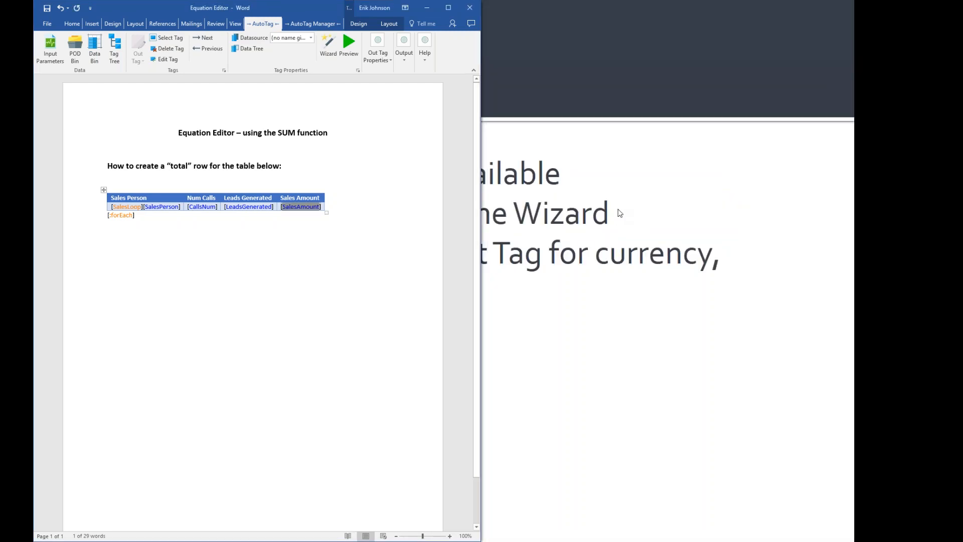
{"action": "left_click", "coordinate": [447, 8]}
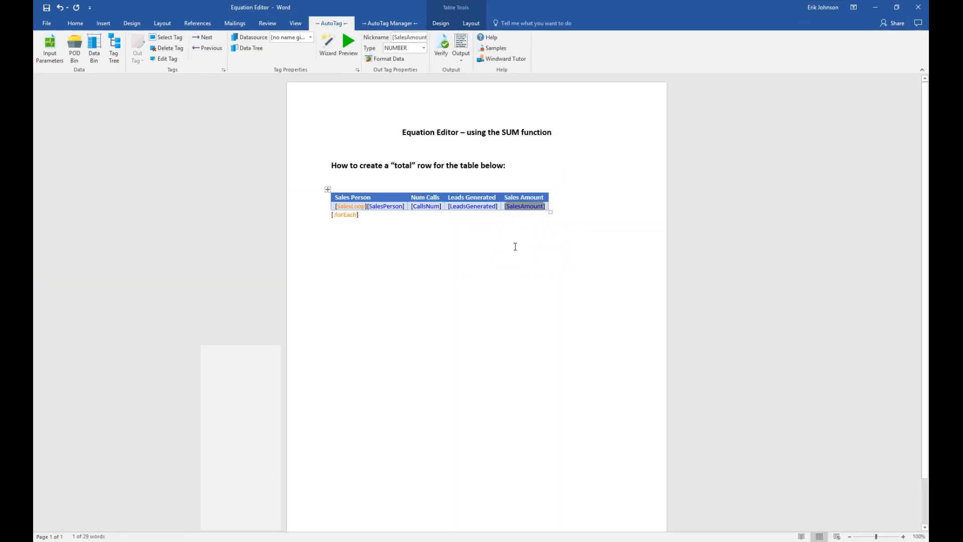
Delete the closing [:forEach] tag below the sales table.
{"action": "mouse_move", "coordinate": [521, 205]}
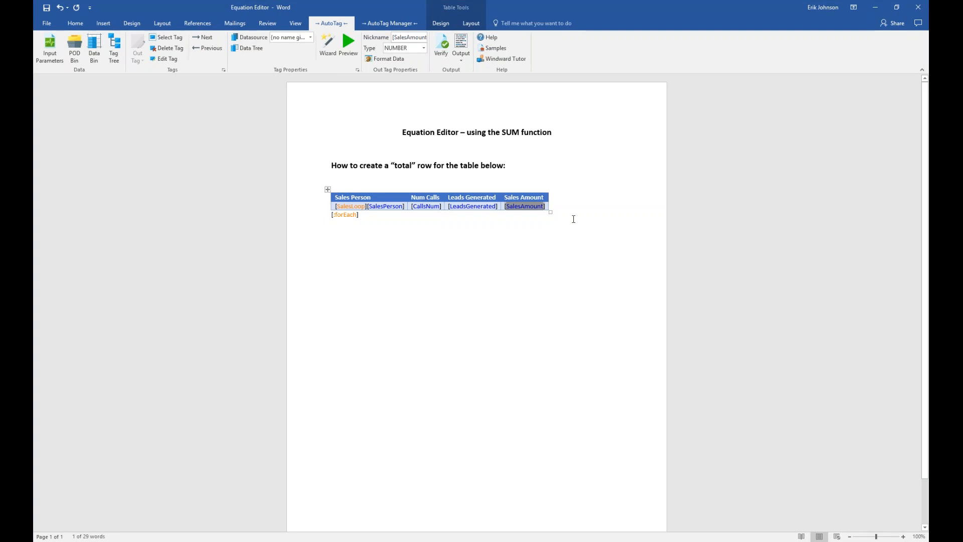
{"action": "left_click", "coordinate": [350, 214]}
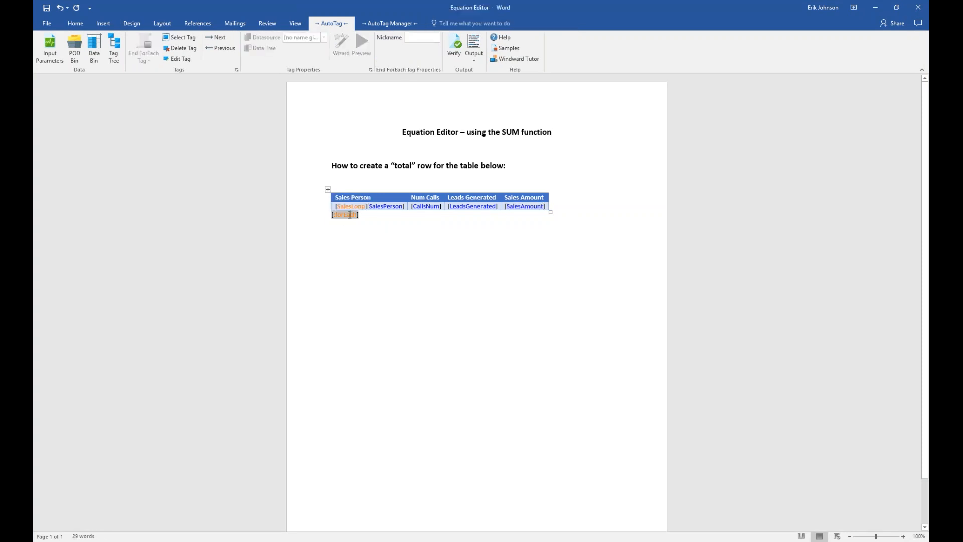
{"action": "left_click", "coordinate": [182, 47]}
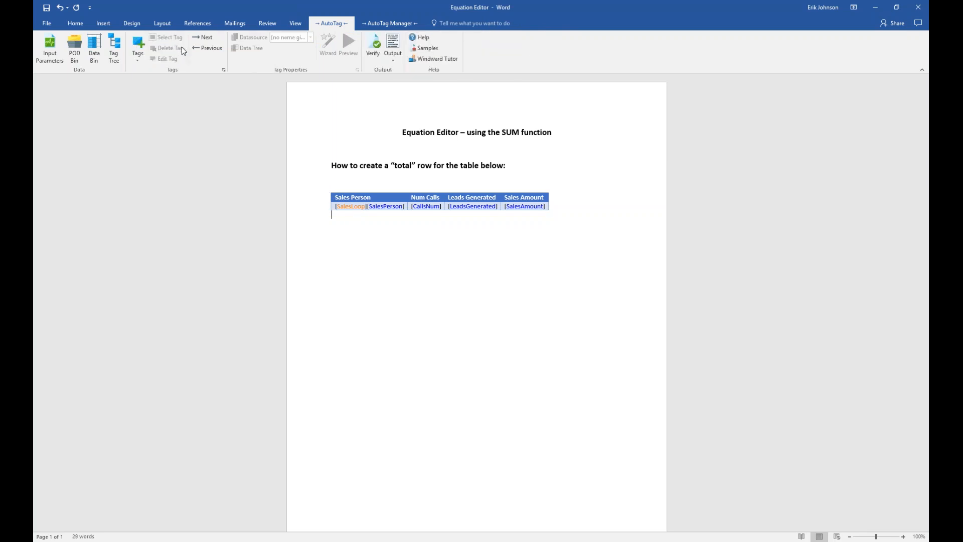
Add an empty row to the sales table below the row of data tags.
{"action": "left_click", "coordinate": [333, 206]}
{"action": "mouse_move", "coordinate": [321, 210]}
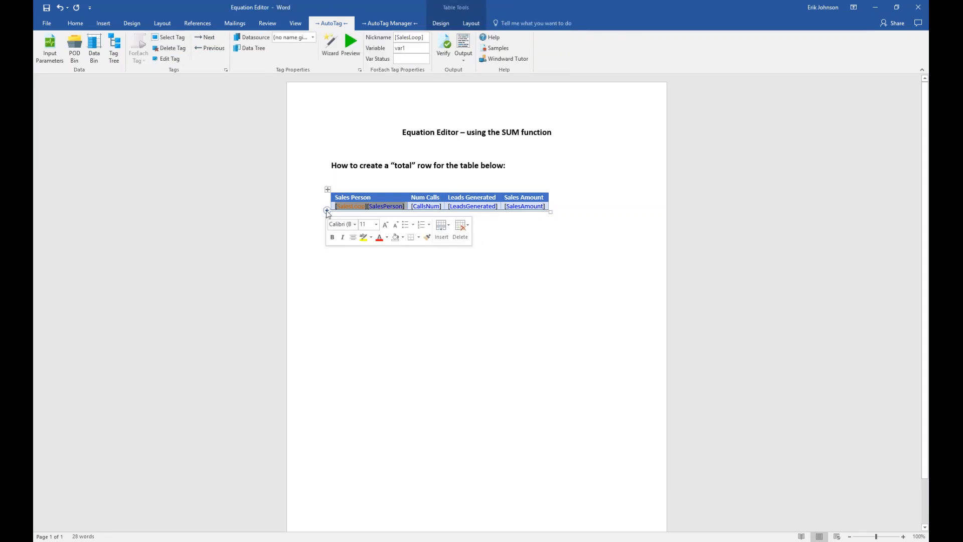
{"action": "left_click", "coordinate": [327, 210]}
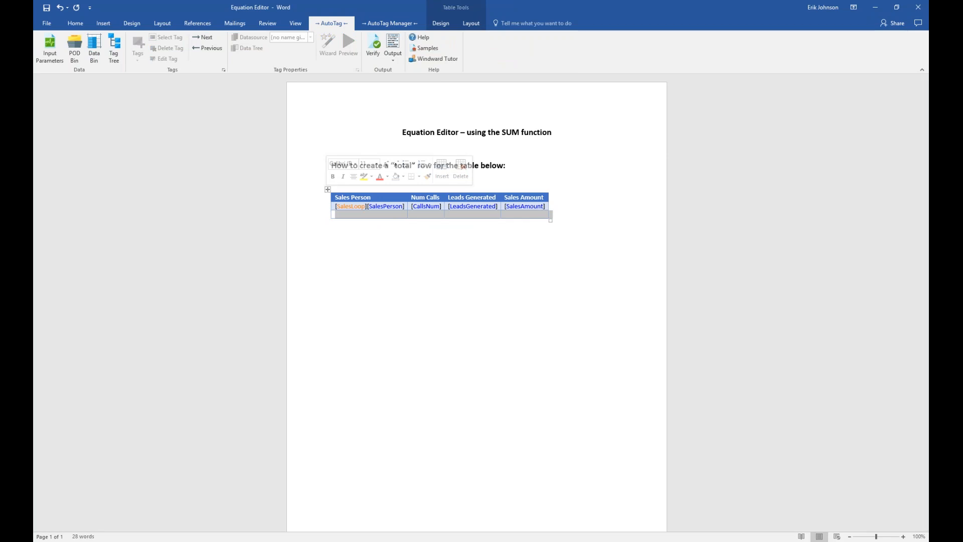
{"action": "left_click", "coordinate": [403, 299]}
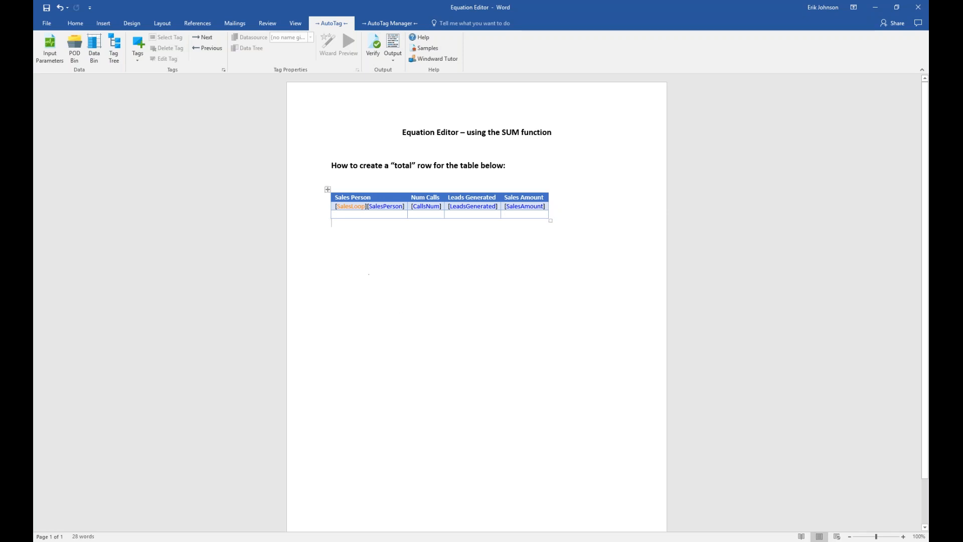
Insert an End ForEach tag in the Sales Person cell of the new bottom row.
{"action": "left_click", "coordinate": [346, 215]}
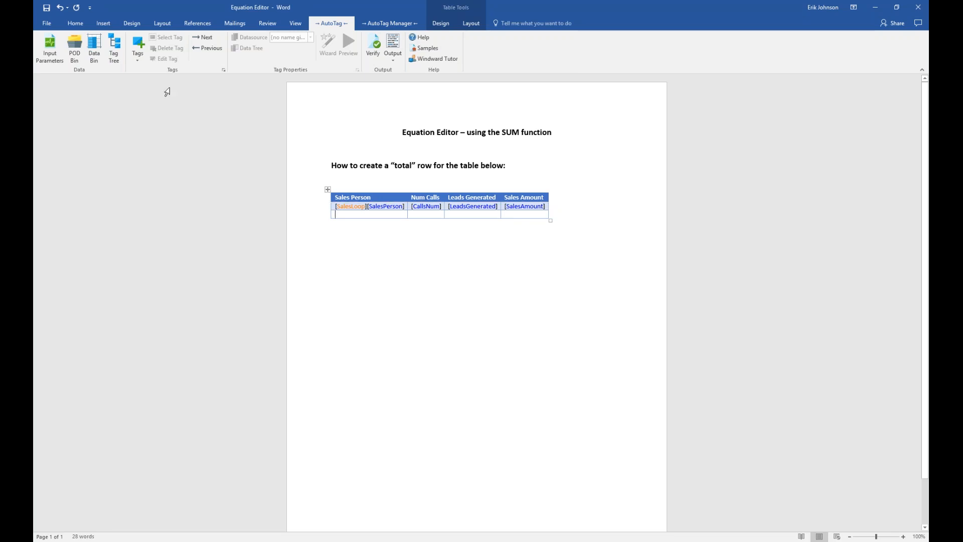
{"action": "left_click", "coordinate": [138, 50]}
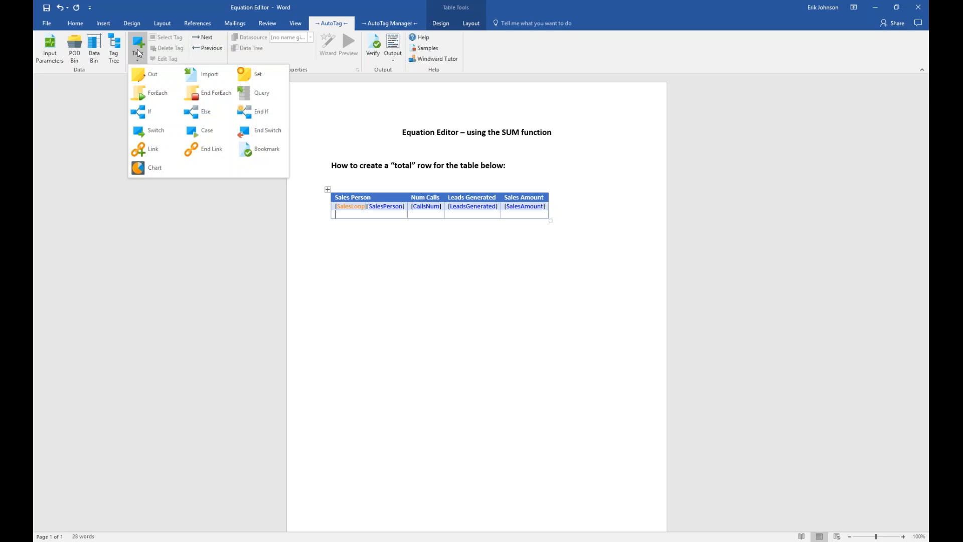
{"action": "left_click", "coordinate": [204, 97]}
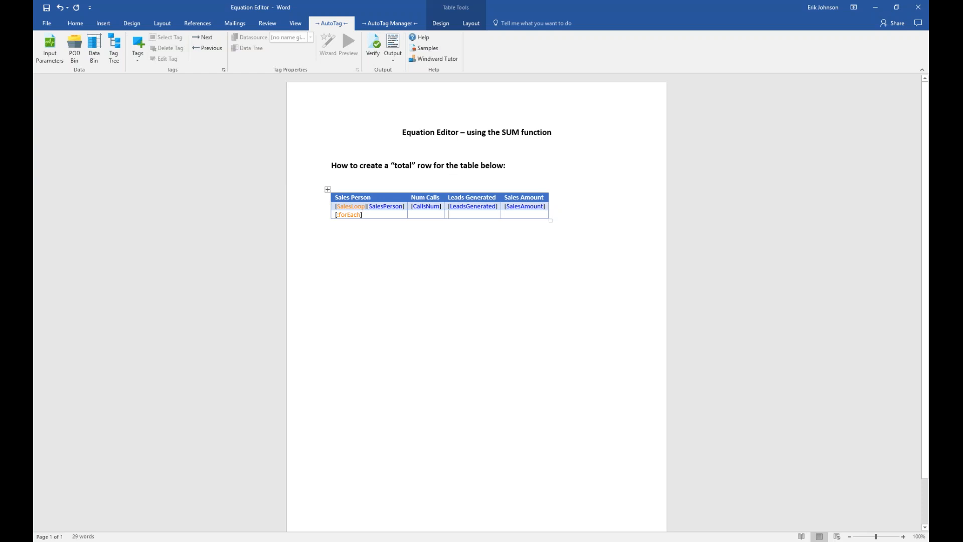
Enter the label "Total" in the Leads Generated cell of the bottom row.
{"action": "type", "text": "tOTAL"}
{"action": "key", "text": "BackSpace"}
{"action": "key", "text": "BackSpace"}
{"action": "key", "text": "BackSpace"}
{"action": "key", "text": "BackSpace"}
{"action": "key", "text": "BackSpace"}
{"action": "type", "text": "Total"}
Make the "Total" label bold and right-align it in its cell.
{"action": "double_click", "coordinate": [457, 216]}
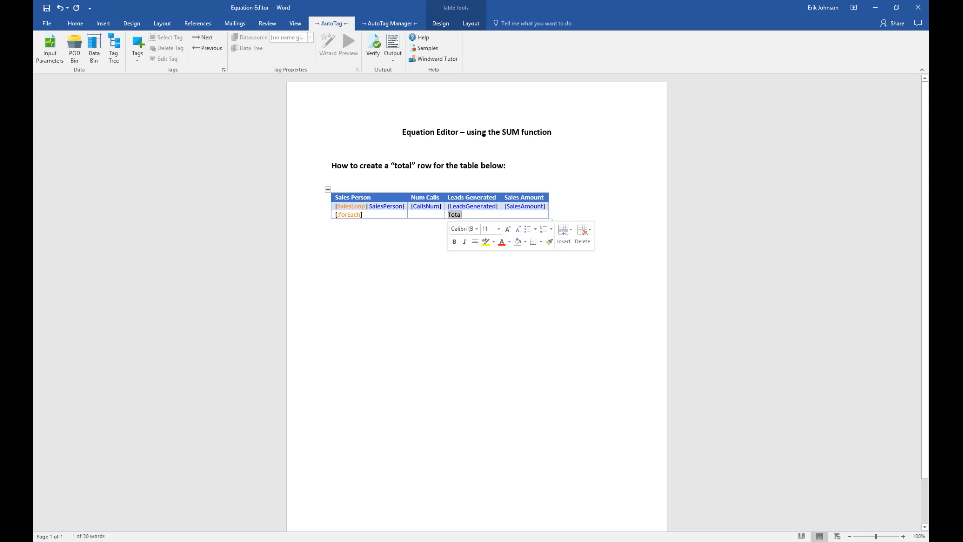
{"action": "left_click", "coordinate": [79, 26]}
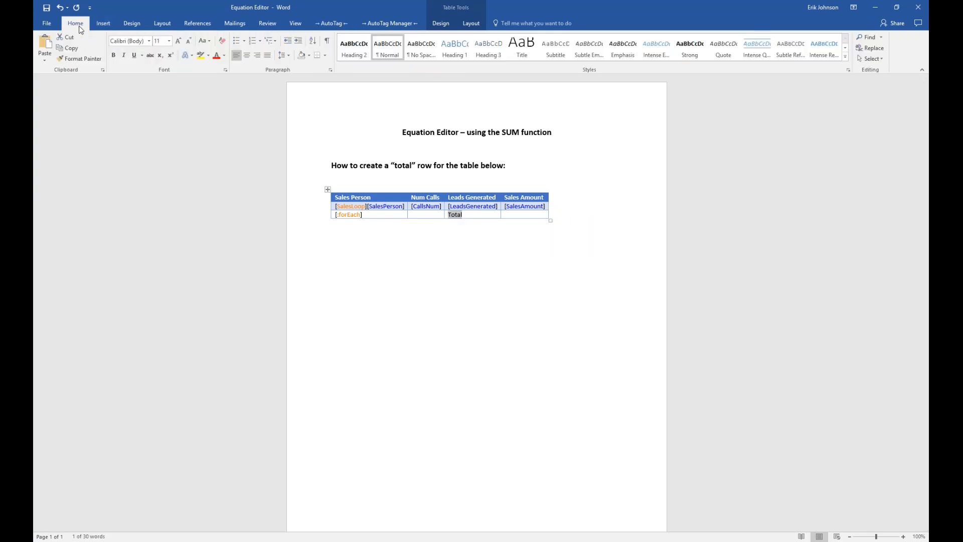
{"action": "left_click", "coordinate": [114, 55]}
{"action": "left_click", "coordinate": [257, 56]}
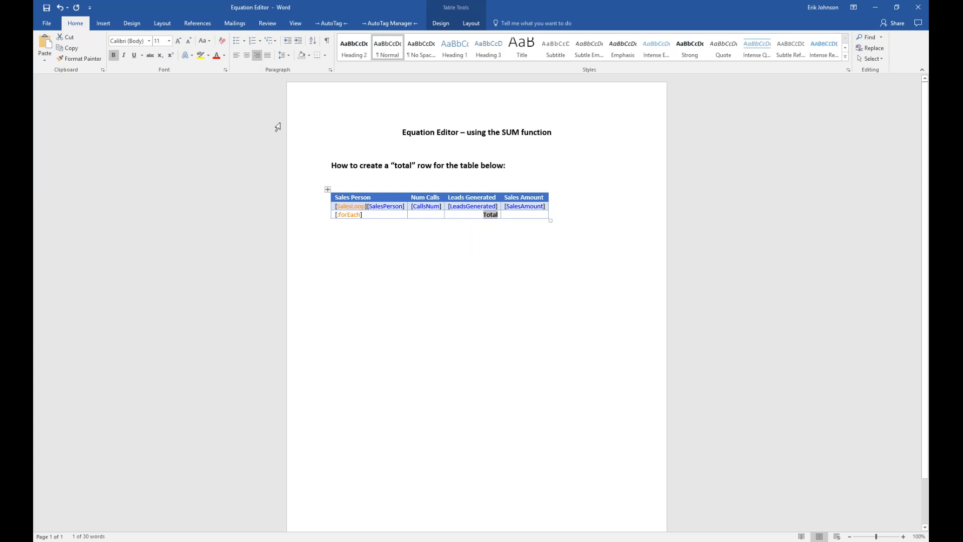
{"action": "left_click", "coordinate": [435, 282]}
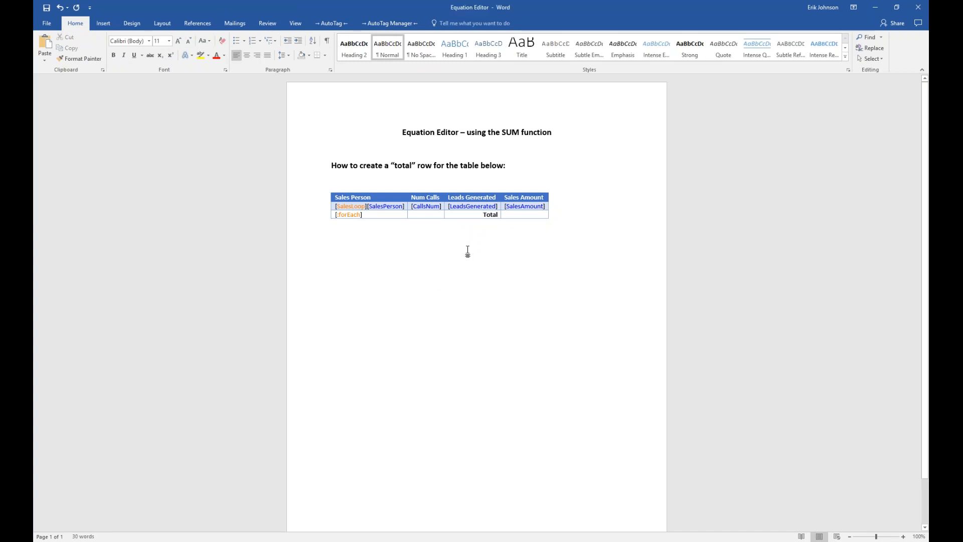
Insert an Out tag in the Sales Amount cell of the total row.
{"action": "left_click", "coordinate": [522, 215]}
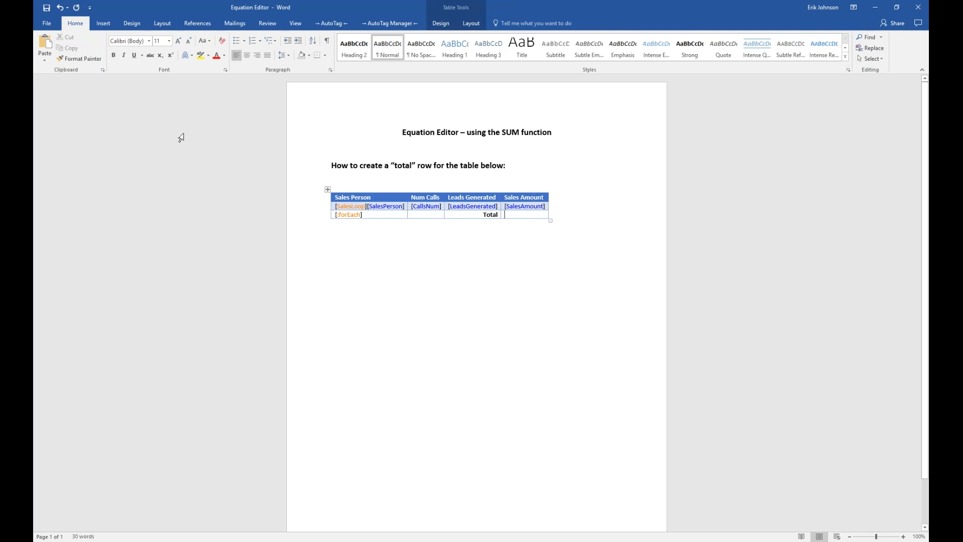
{"action": "left_click", "coordinate": [330, 24]}
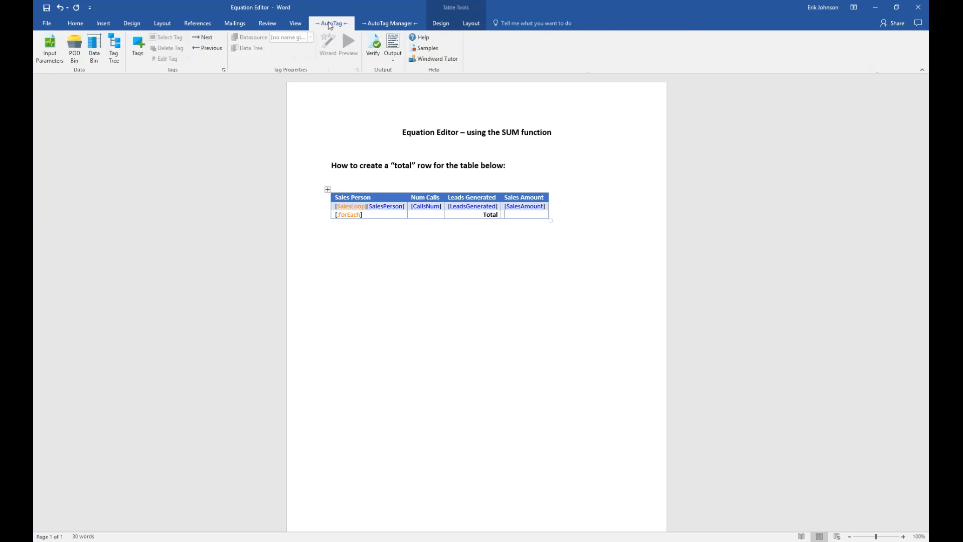
{"action": "left_click", "coordinate": [140, 50]}
{"action": "left_click", "coordinate": [150, 74]}
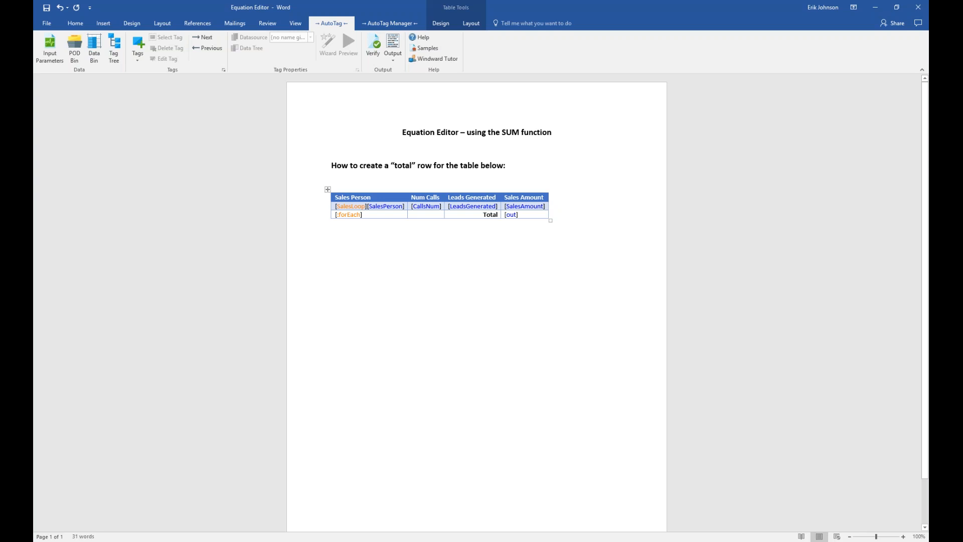
Open the new Out tag for editing and insert the SUM function from the Math & Trig category as its equation.
{"action": "double_click", "coordinate": [512, 214]}
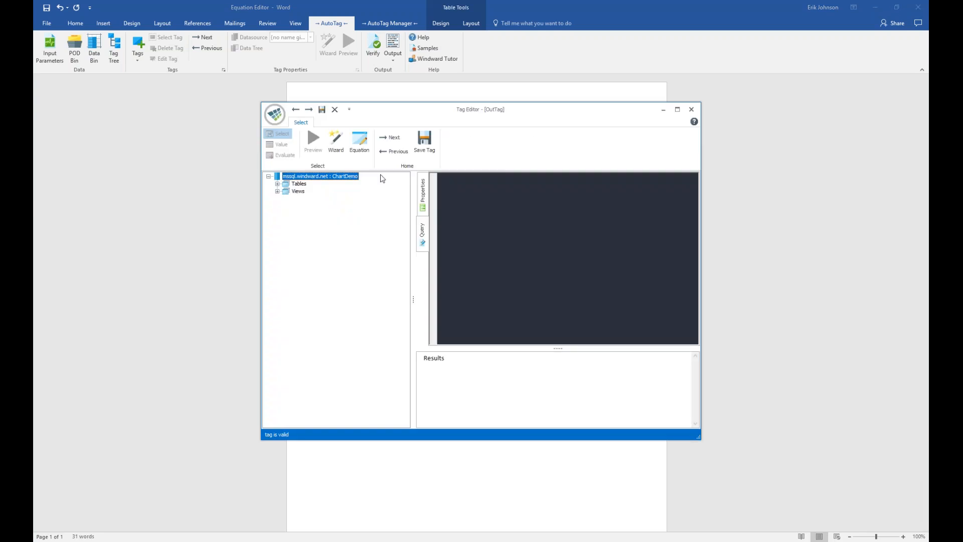
{"action": "left_click", "coordinate": [358, 149]}
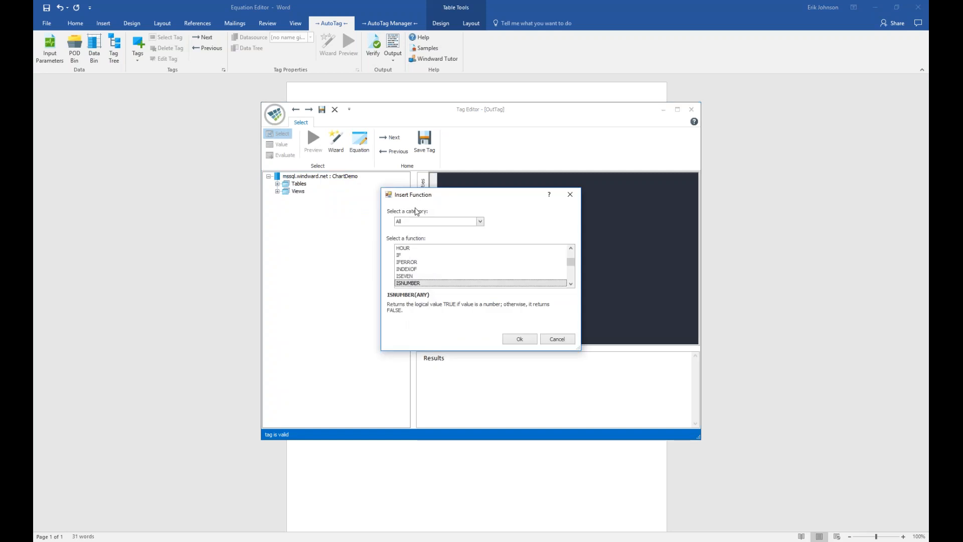
{"action": "left_click", "coordinate": [479, 223]}
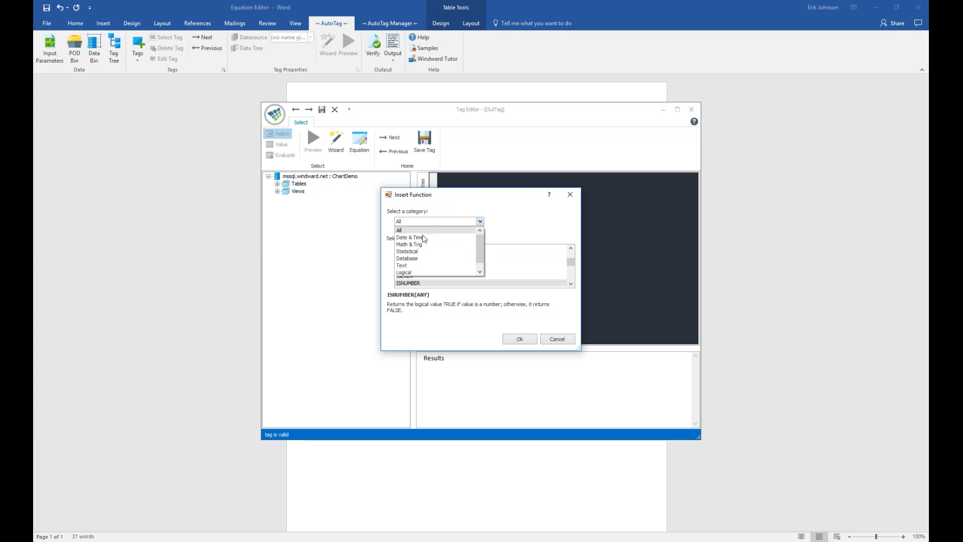
{"action": "mouse_move", "coordinate": [480, 245]}
{"action": "left_mouse_down"}
{"action": "mouse_move", "coordinate": [481, 253]}
{"action": "mouse_move", "coordinate": [480, 243]}
{"action": "left_mouse_up"}
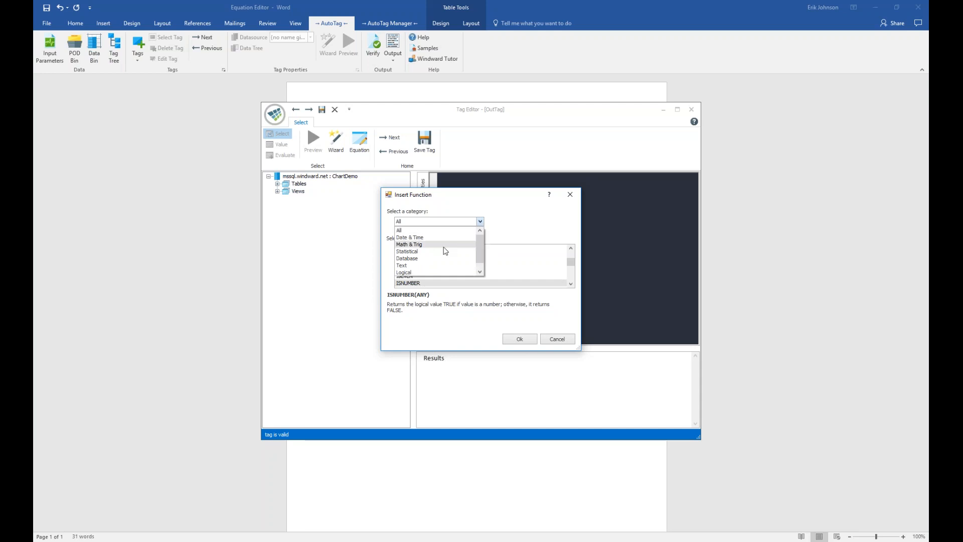
{"action": "left_click", "coordinate": [446, 245]}
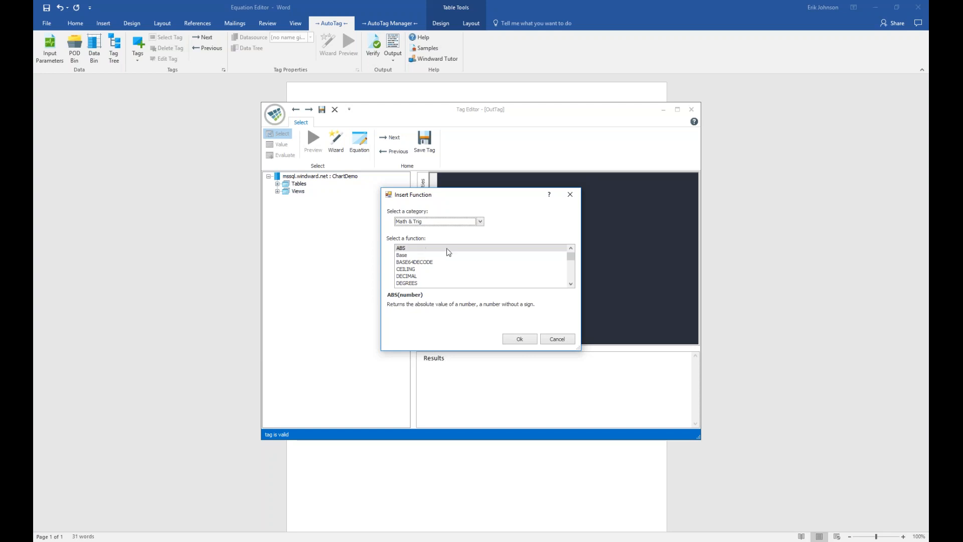
{"action": "left_click", "coordinate": [570, 267]}
{"action": "left_click_drag", "start_coordinate": [571, 267], "coordinate": [569, 281]}
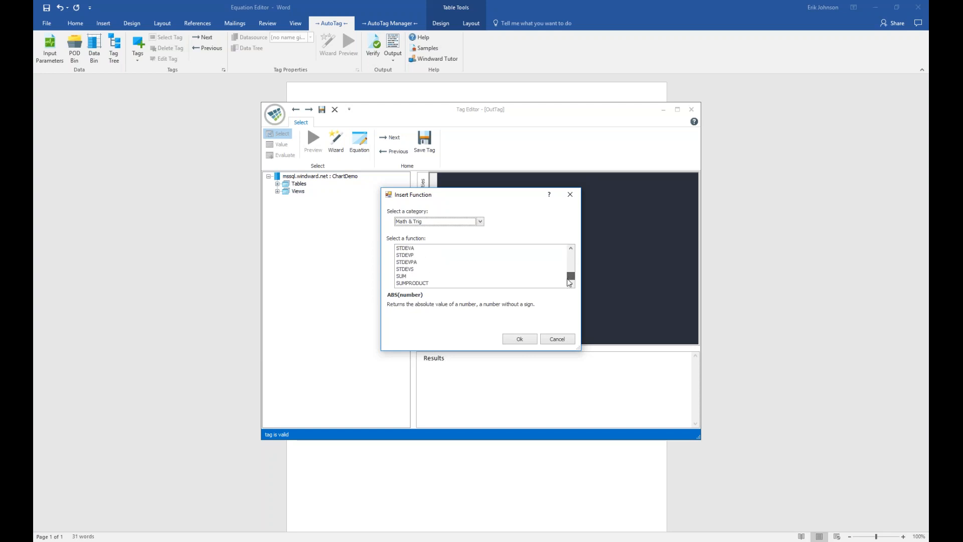
{"action": "left_click", "coordinate": [407, 279]}
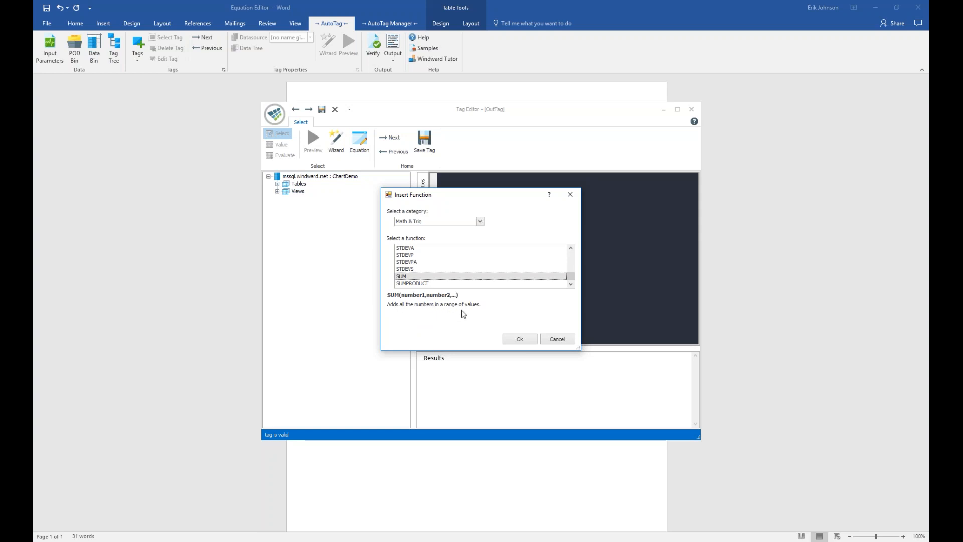
{"action": "left_click", "coordinate": [512, 341]}
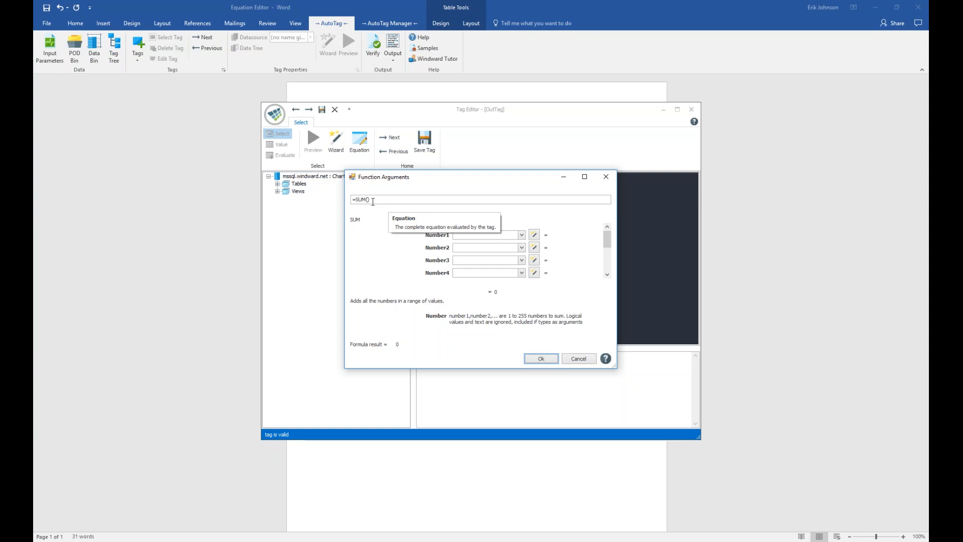
Build SUM's Number1 argument from the SalesAmount column of the Sales table, accept the equation and save the tag.
{"action": "left_click", "coordinate": [464, 235]}
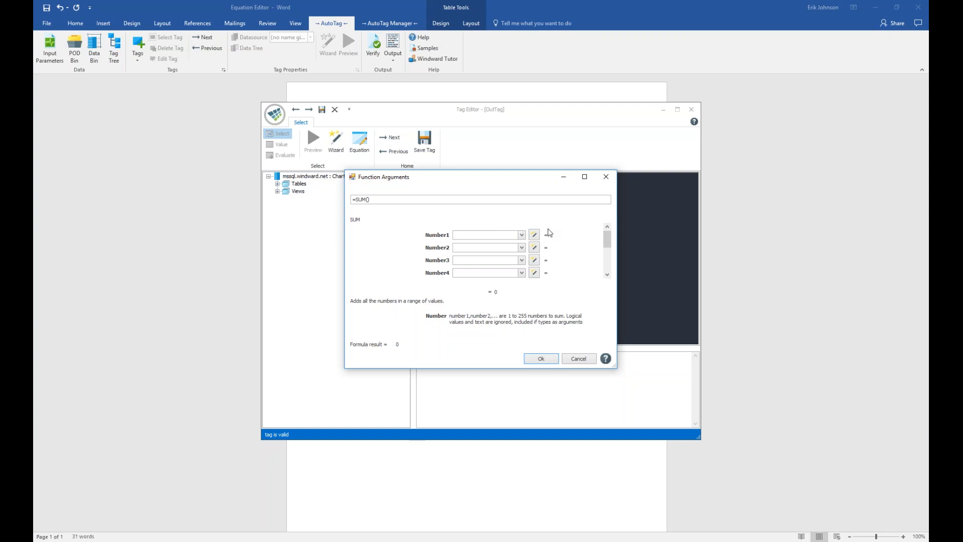
{"action": "left_click", "coordinate": [535, 236]}
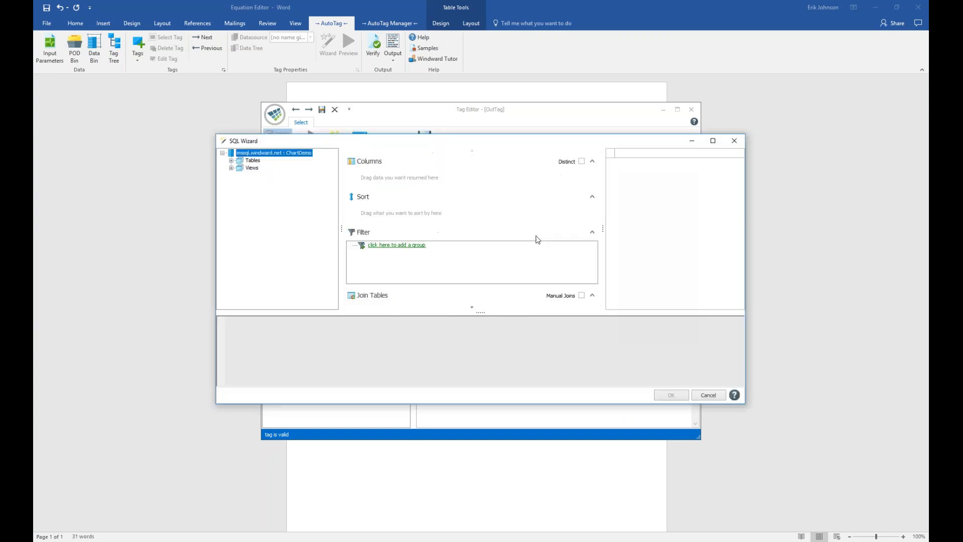
{"action": "left_click", "coordinate": [232, 161]}
{"action": "left_click", "coordinate": [241, 176]}
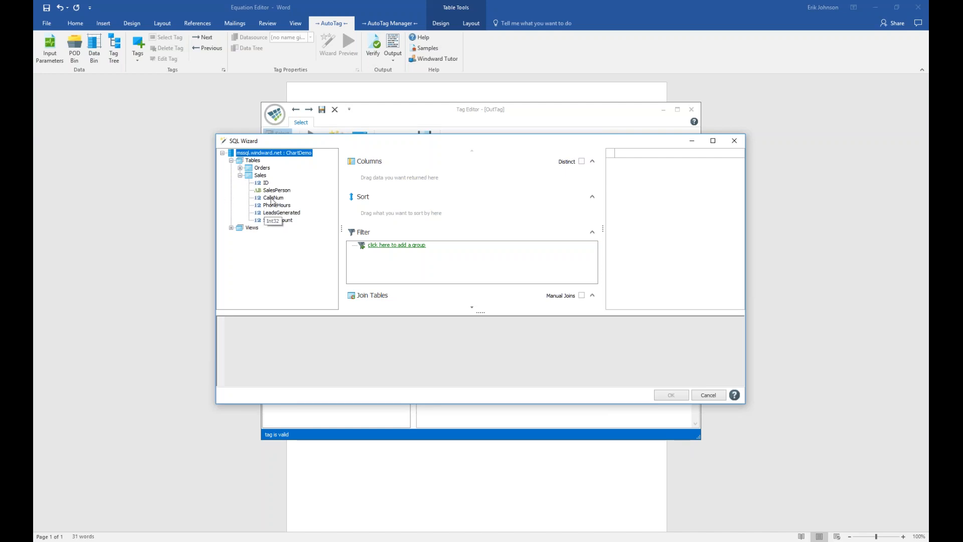
{"action": "left_click", "coordinate": [282, 221]}
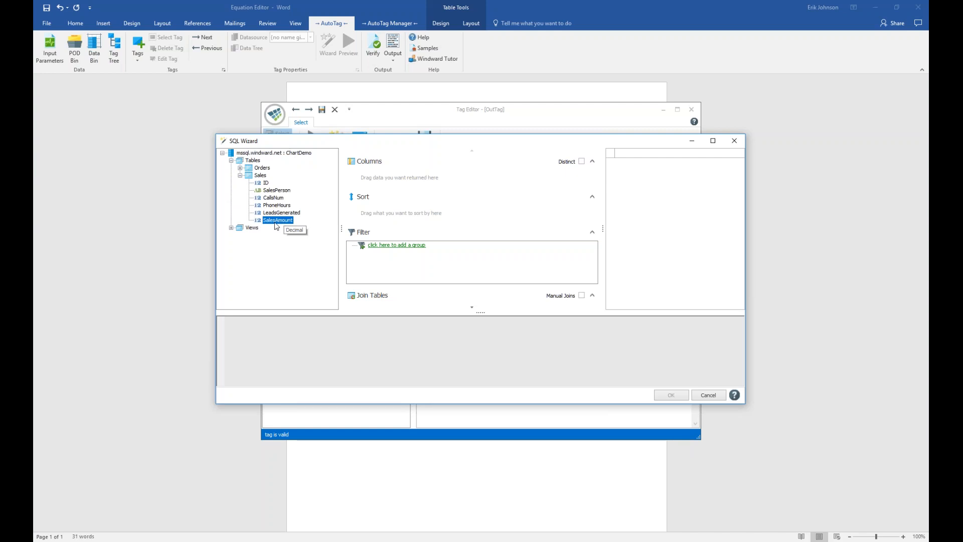
{"action": "left_click_drag", "start_coordinate": [277, 227], "coordinate": [395, 184]}
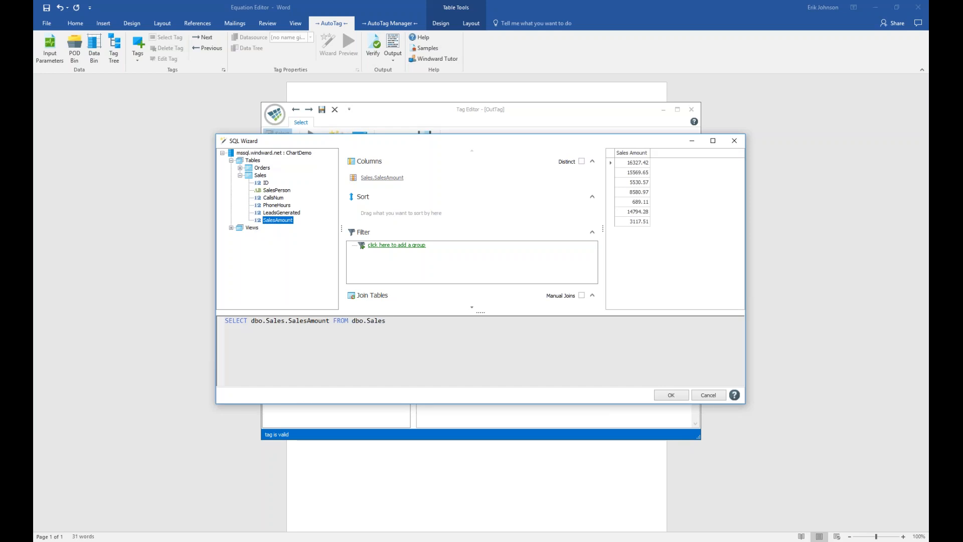
{"action": "left_click", "coordinate": [671, 396]}
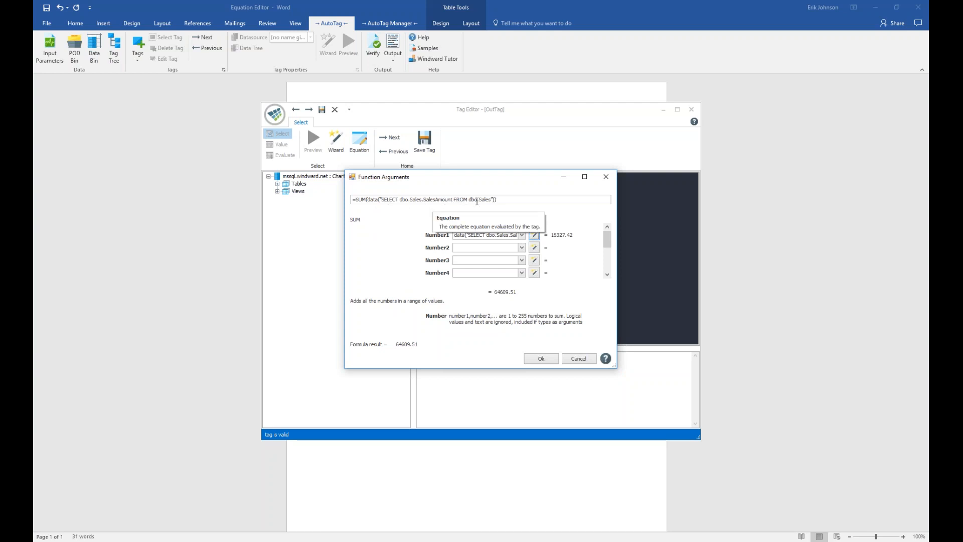
{"action": "left_click", "coordinate": [539, 359]}
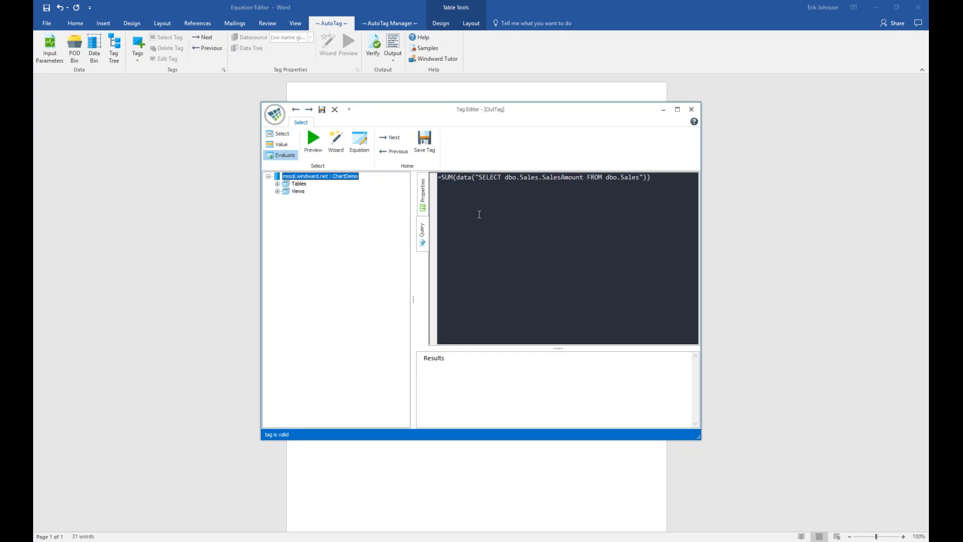
{"action": "left_click", "coordinate": [506, 237]}
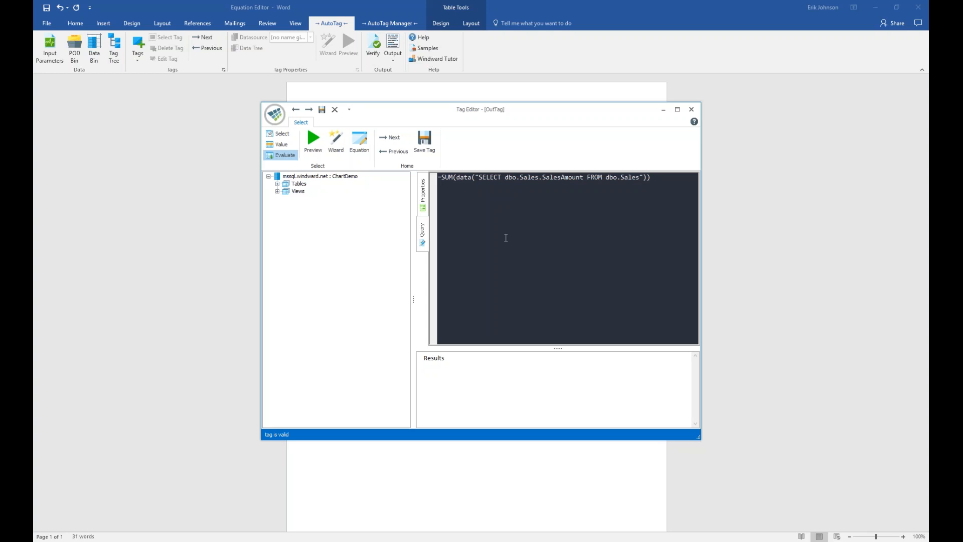
{"action": "left_click", "coordinate": [322, 109]}
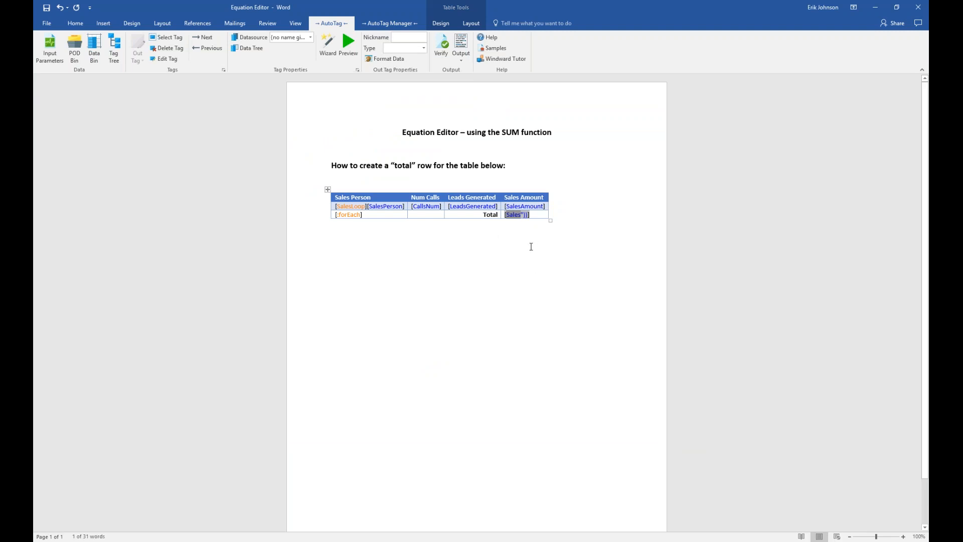
Apply the Currency number format to the SUM tag in the total row.
{"action": "left_click", "coordinate": [518, 214]}
{"action": "left_click", "coordinate": [389, 61]}
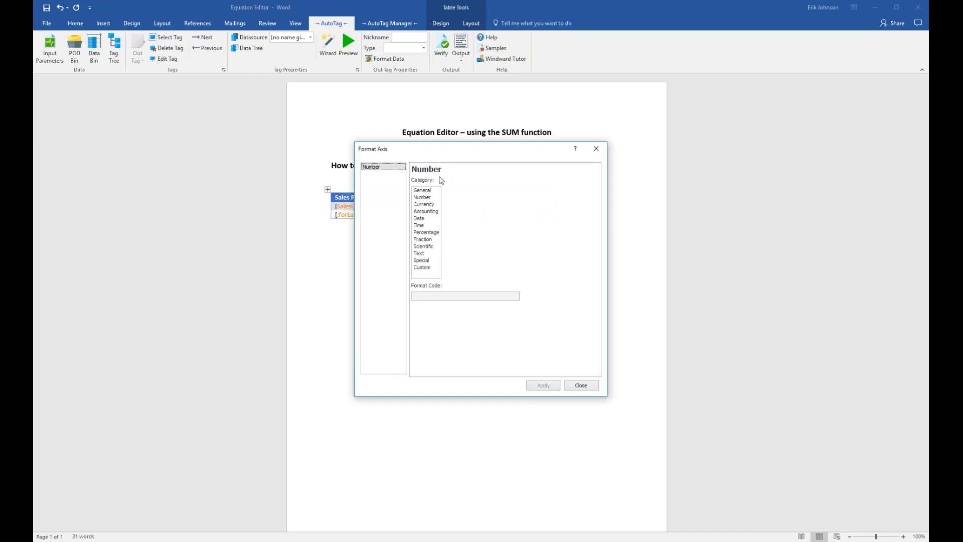
{"action": "left_click", "coordinate": [427, 207]}
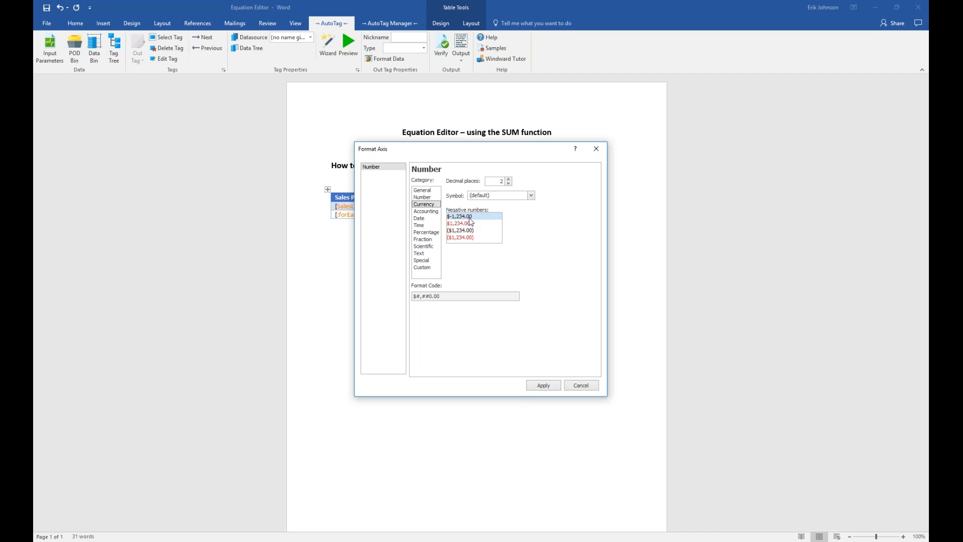
{"action": "left_click", "coordinate": [546, 385]}
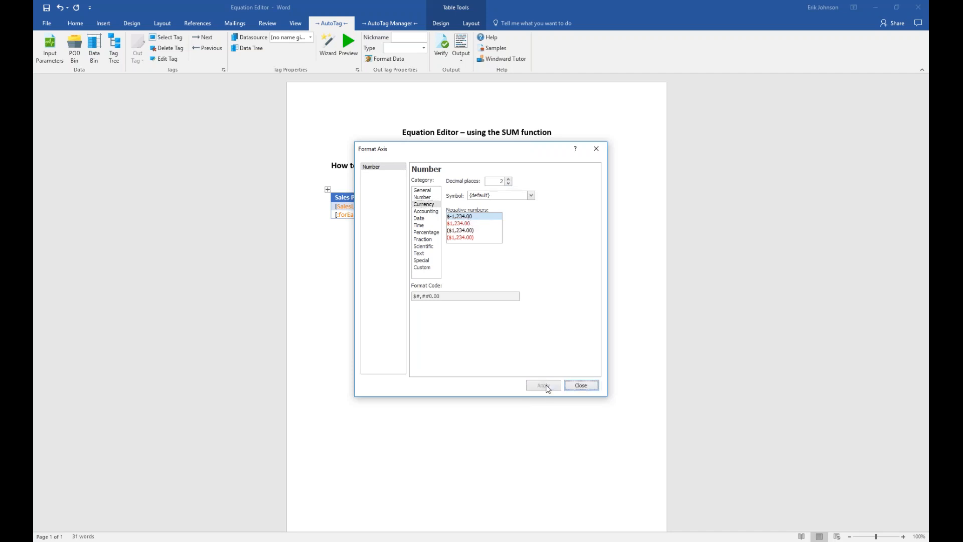
{"action": "left_click", "coordinate": [582, 385]}
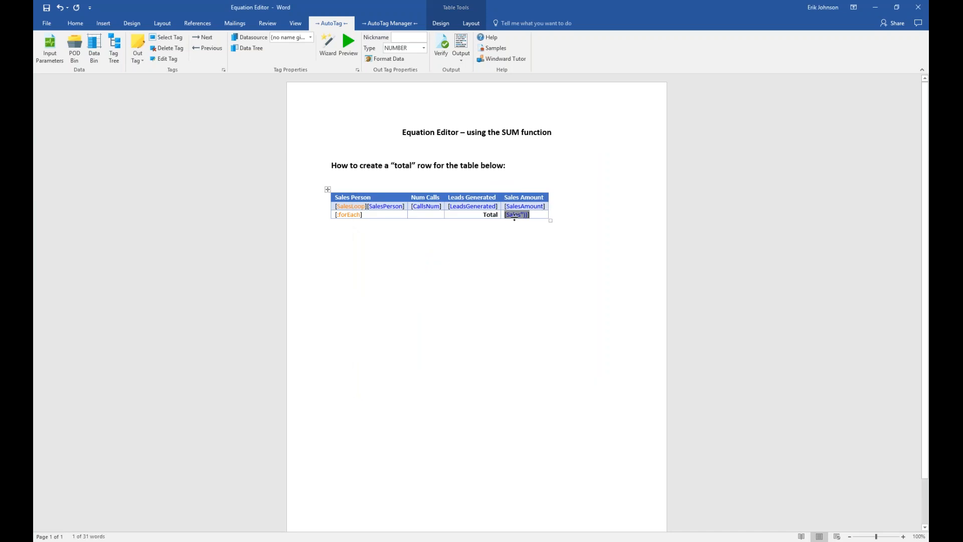
{"action": "mouse_move", "coordinate": [515, 216]}
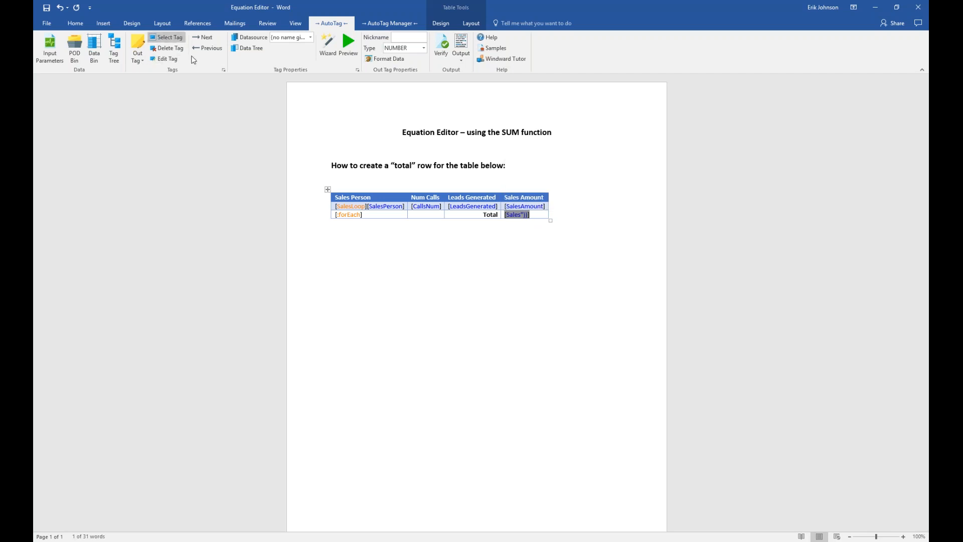
Select the whole SUM Out tag in the total row and make it bold.
{"action": "left_click", "coordinate": [484, 207]}
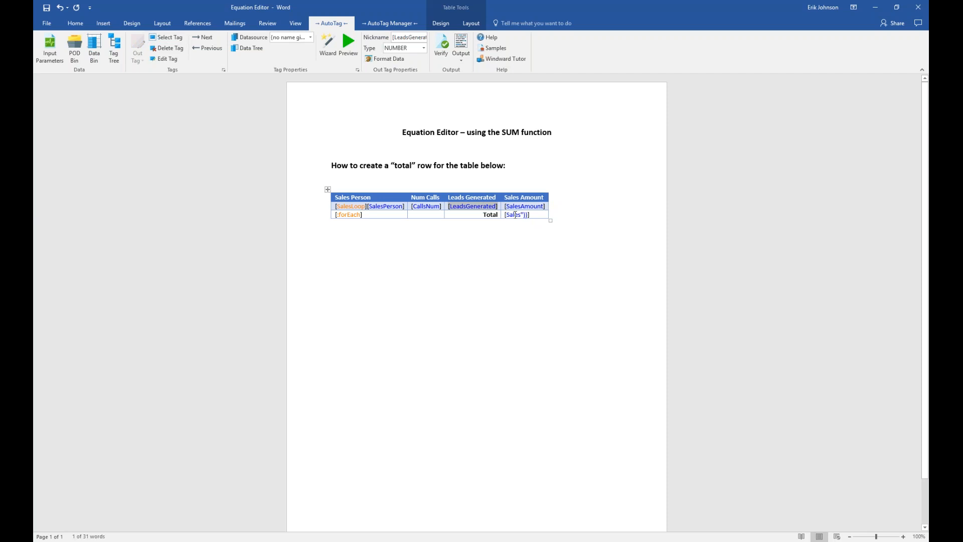
{"action": "left_click", "coordinate": [516, 215]}
{"action": "left_click", "coordinate": [171, 43]}
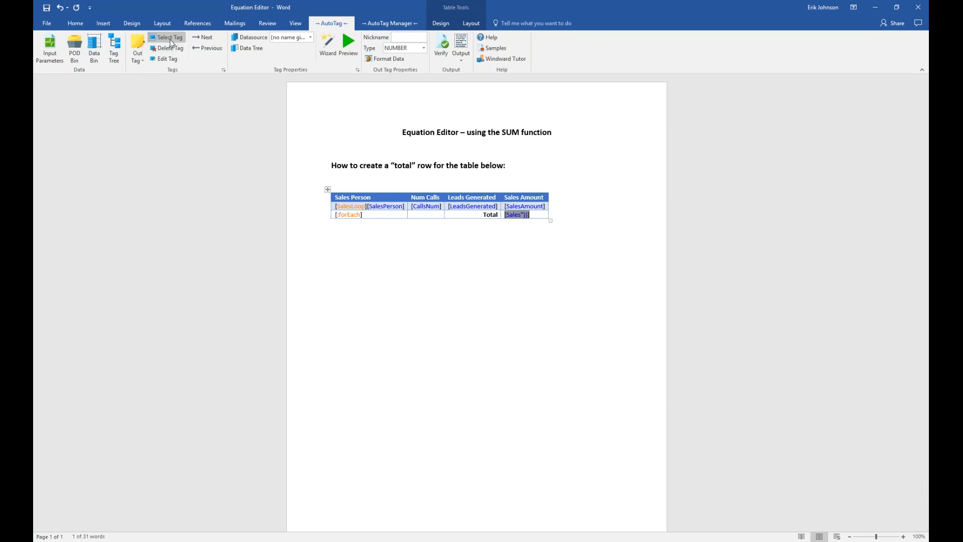
{"action": "left_click", "coordinate": [79, 24]}
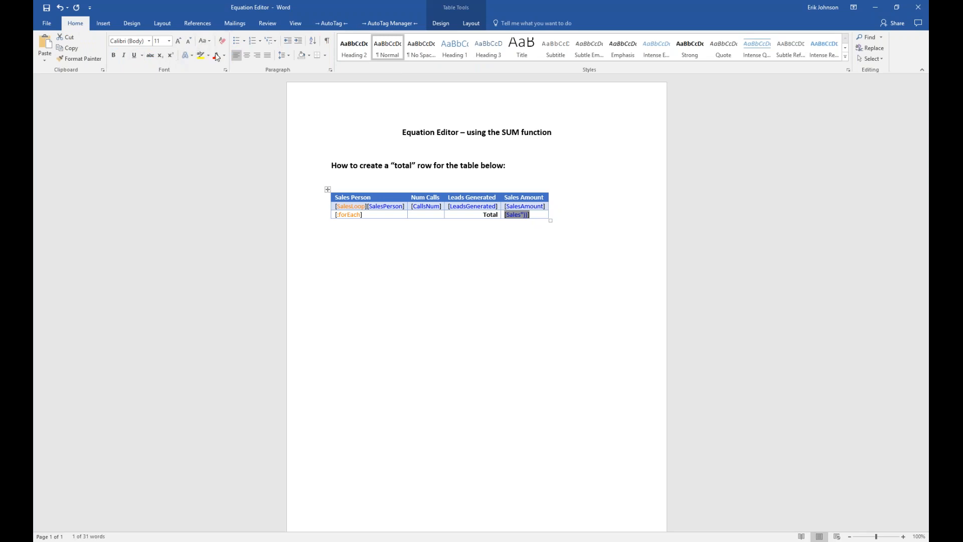
{"action": "left_click", "coordinate": [114, 55]}
Save the template, generate its report output and compare the total row with the template's tags side by side.
{"action": "left_click", "coordinate": [329, 24]}
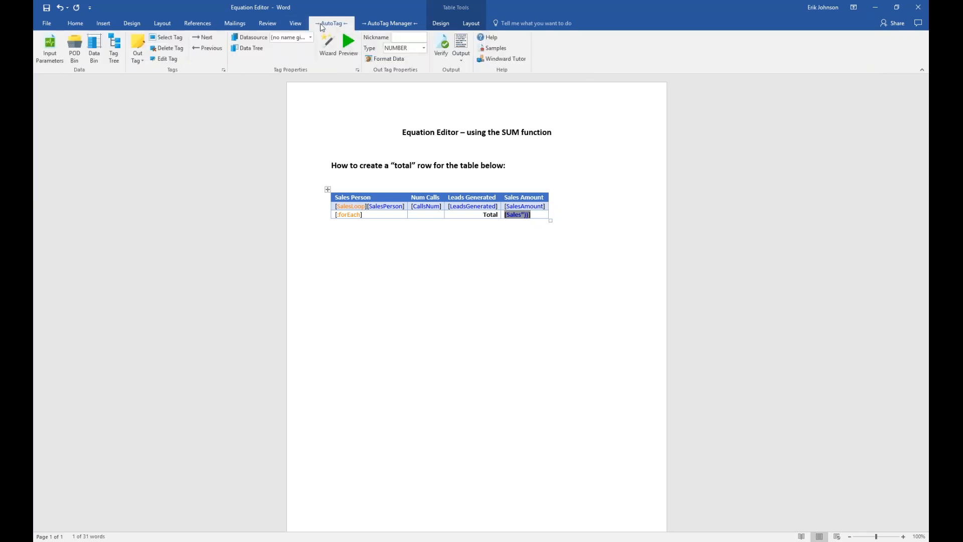
{"action": "left_click", "coordinate": [463, 44]}
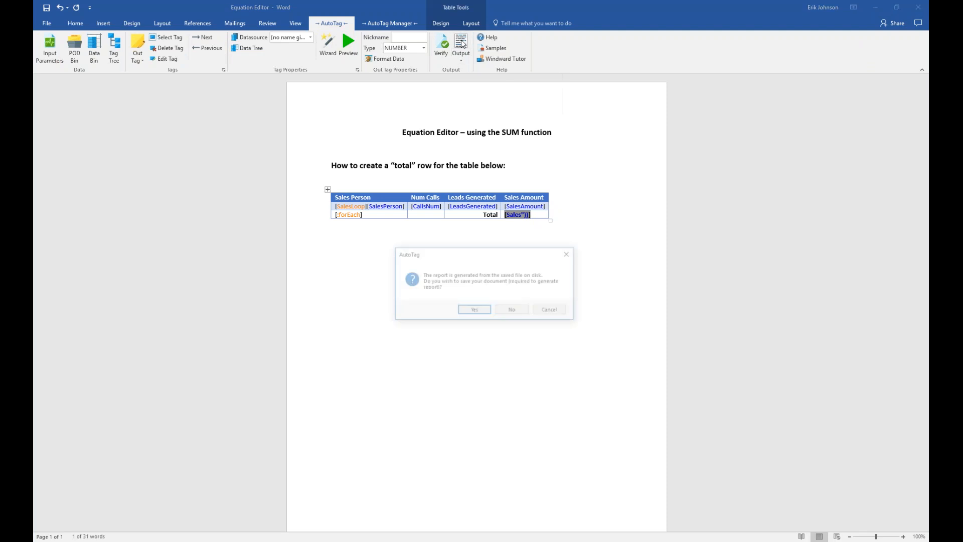
{"action": "left_click", "coordinate": [475, 310]}
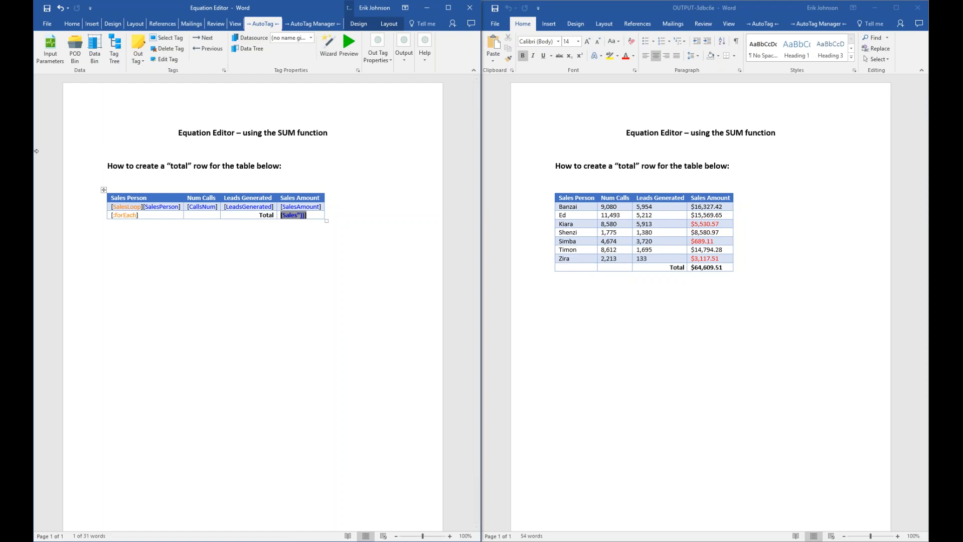
{"action": "left_click", "coordinate": [121, 215]}
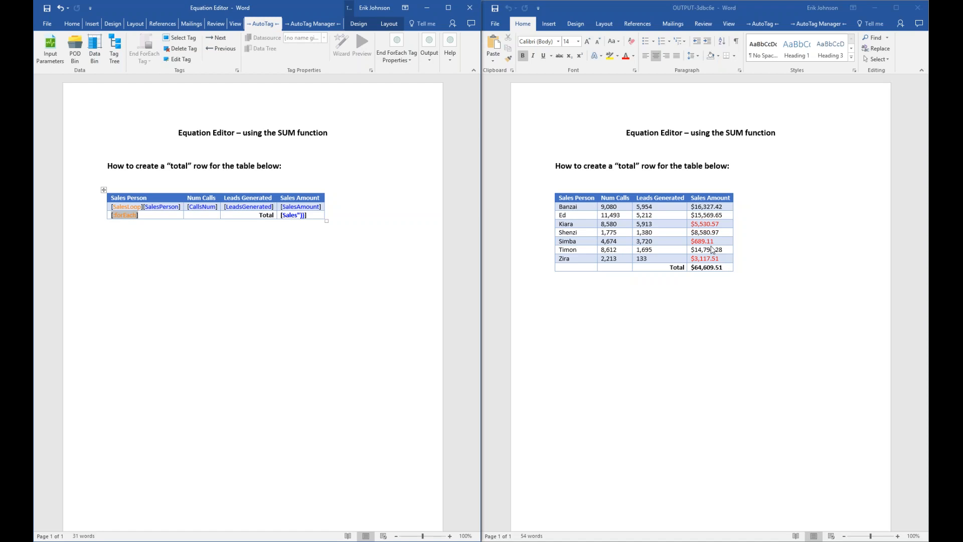
Close the generated report, maximize the template window and open the If tag sample from the Tag tutorials - SQL sample templates.
{"action": "left_click", "coordinate": [918, 8]}
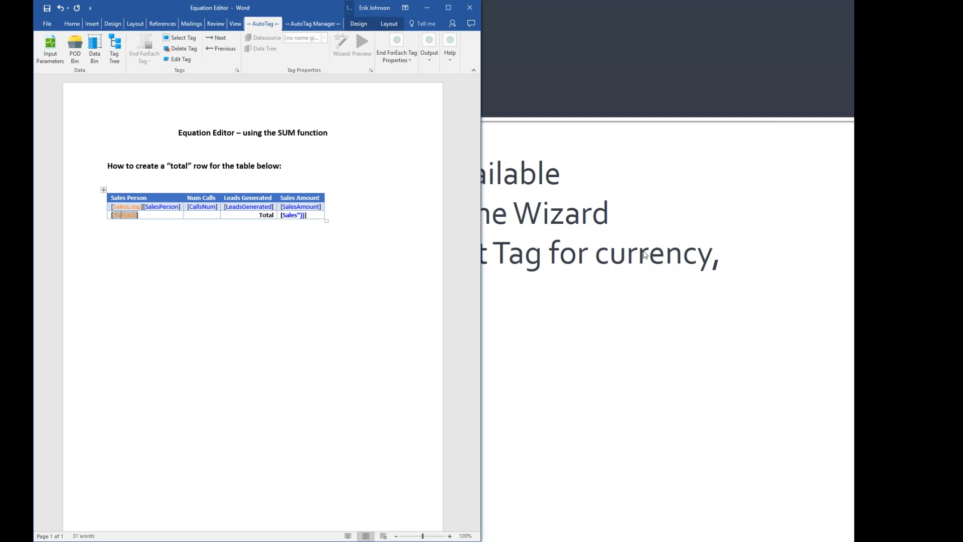
{"action": "left_click", "coordinate": [450, 7]}
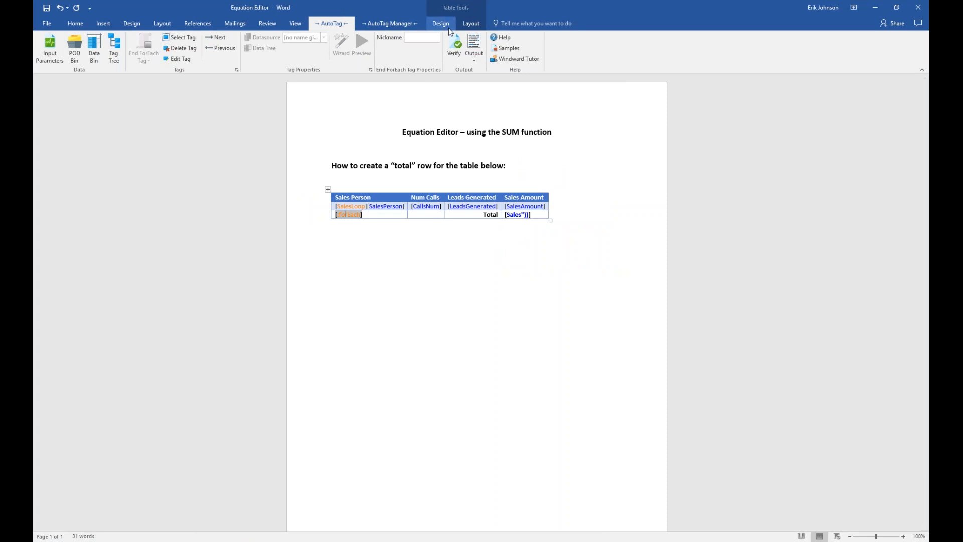
{"action": "left_click", "coordinate": [509, 48]}
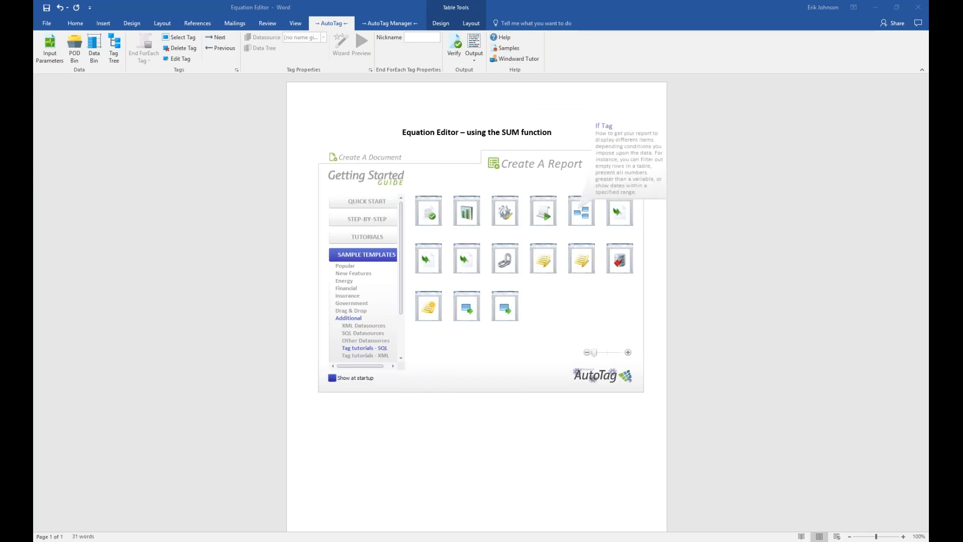
{"action": "left_click", "coordinate": [504, 219]}
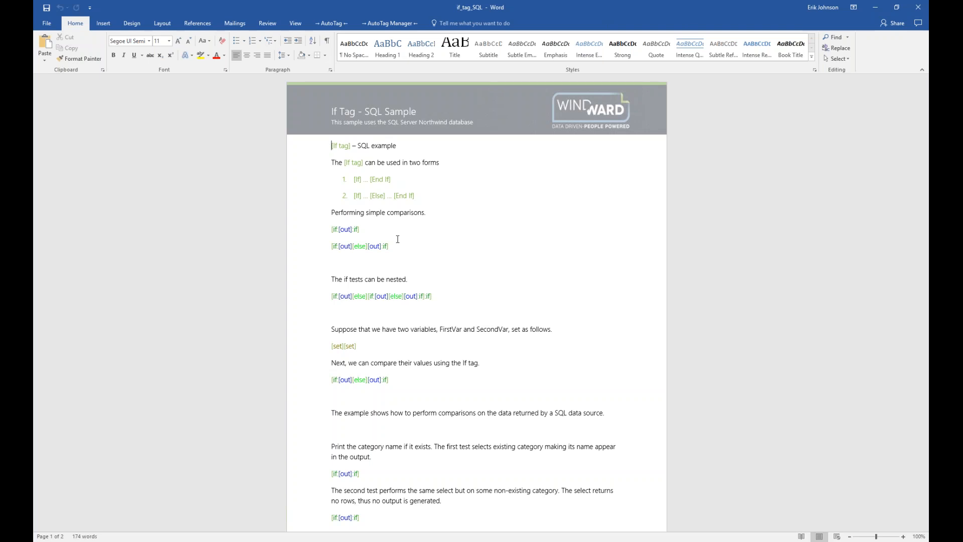
Preview the result of the opening If tag in the first simple comparison.
{"action": "left_click", "coordinate": [336, 230]}
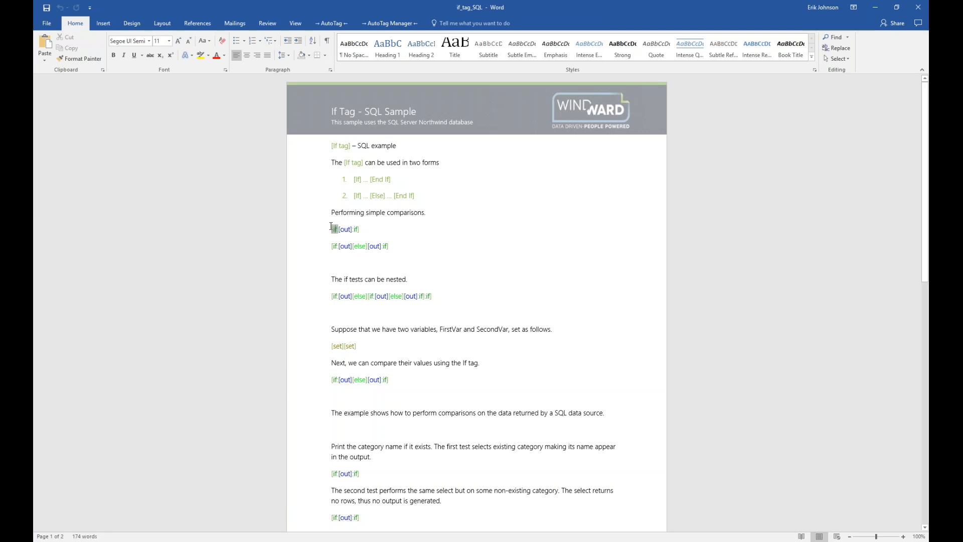
{"action": "left_click", "coordinate": [357, 228]}
{"action": "mouse_move", "coordinate": [346, 233]}
{"action": "left_click", "coordinate": [335, 231]}
{"action": "left_click", "coordinate": [331, 23]}
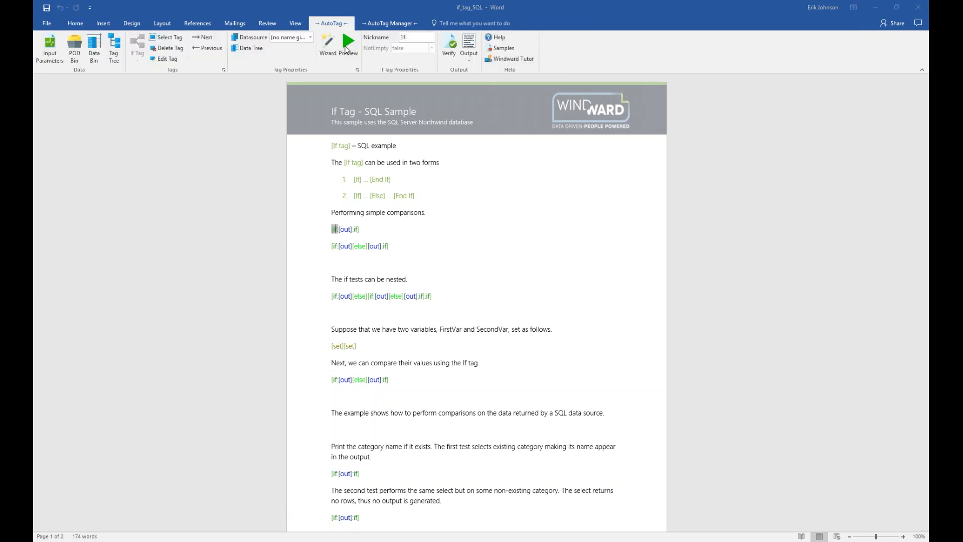
{"action": "left_click", "coordinate": [348, 45]}
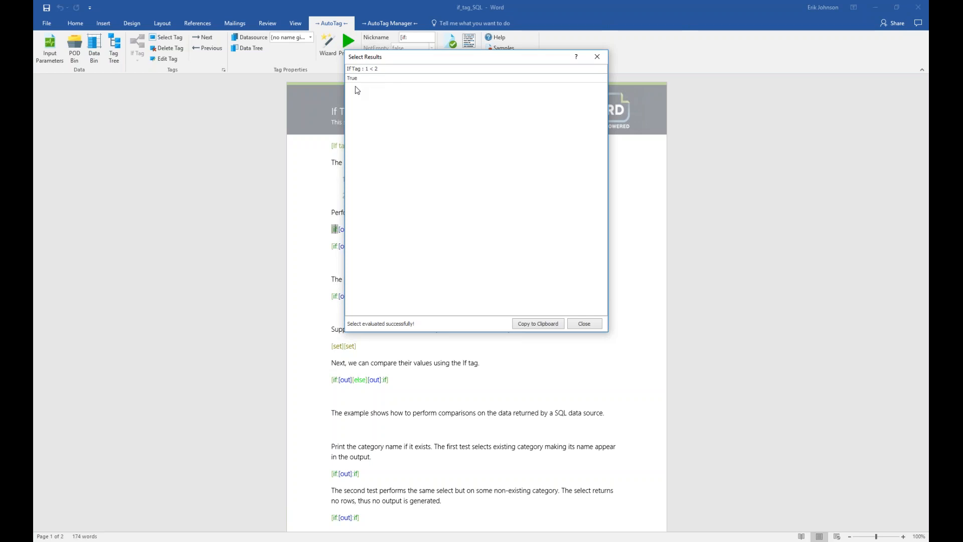
{"action": "left_click", "coordinate": [587, 325]}
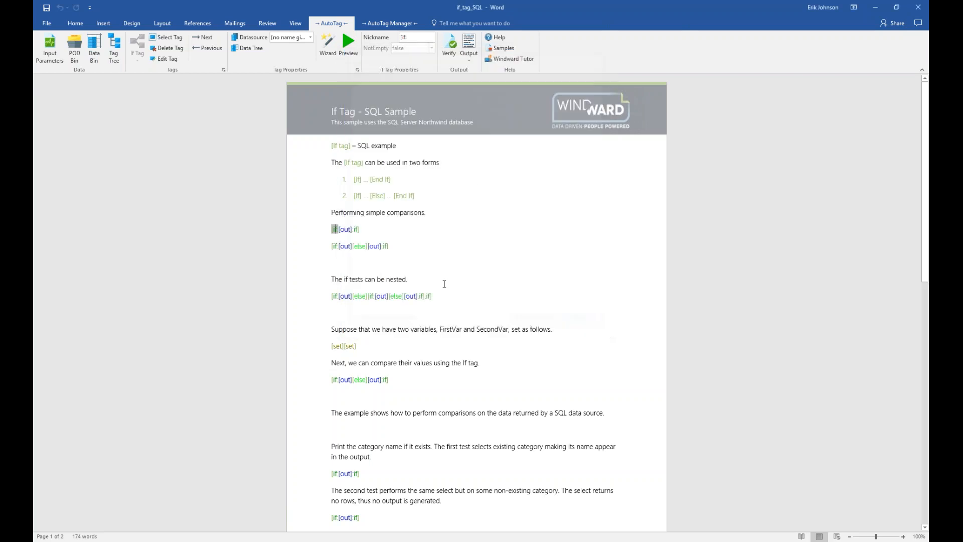
{"action": "mouse_move", "coordinate": [348, 230]}
{"action": "left_click", "coordinate": [348, 44]}
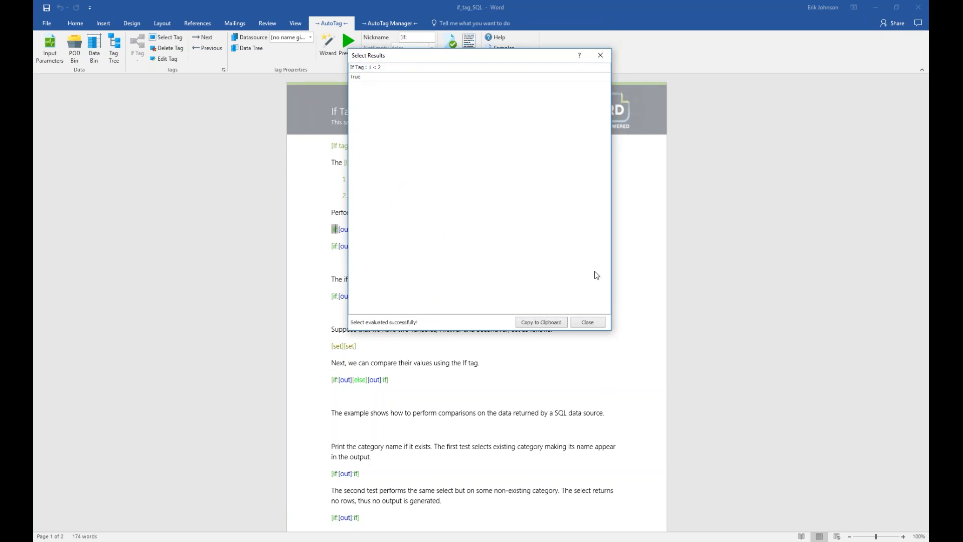
{"action": "left_click", "coordinate": [598, 323]}
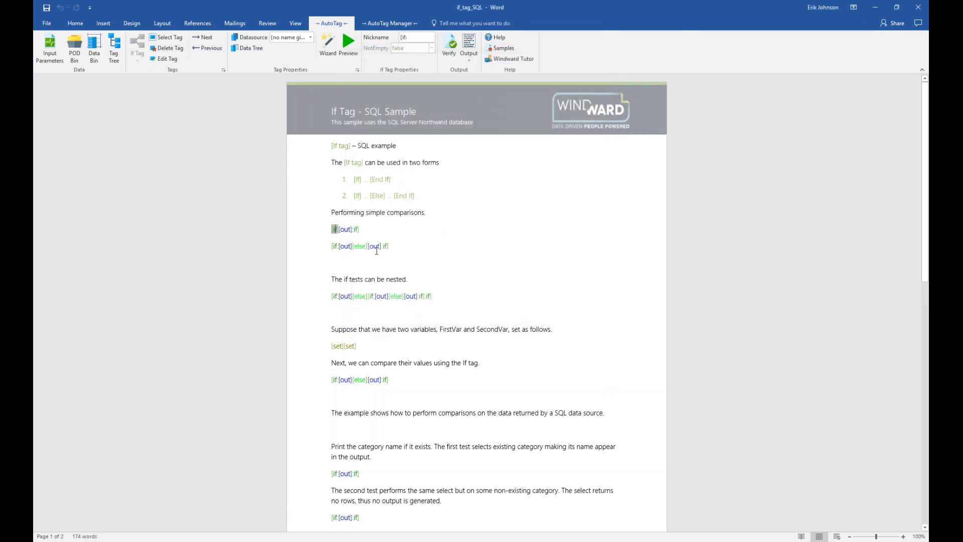
Preview the Out tag nested inside the first simple comparison's If tag.
{"action": "left_click", "coordinate": [348, 229]}
{"action": "left_click", "coordinate": [348, 44]}
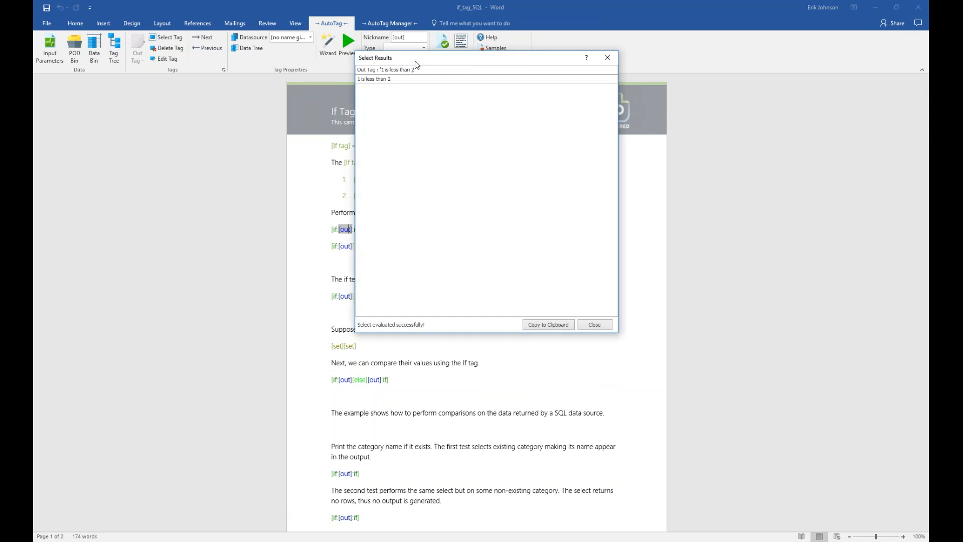
{"action": "left_click_drag", "start_coordinate": [414, 62], "coordinate": [415, 76]}
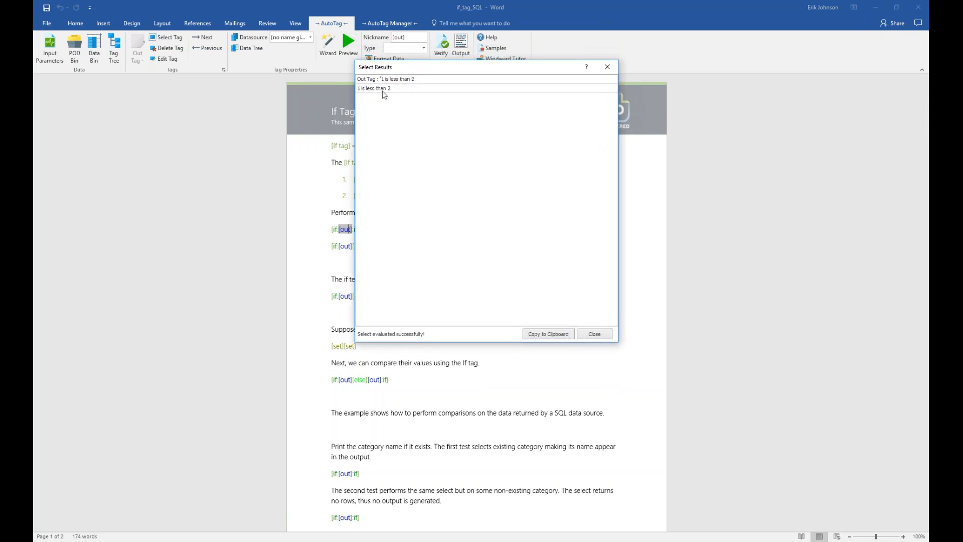
{"action": "left_click", "coordinate": [598, 333]}
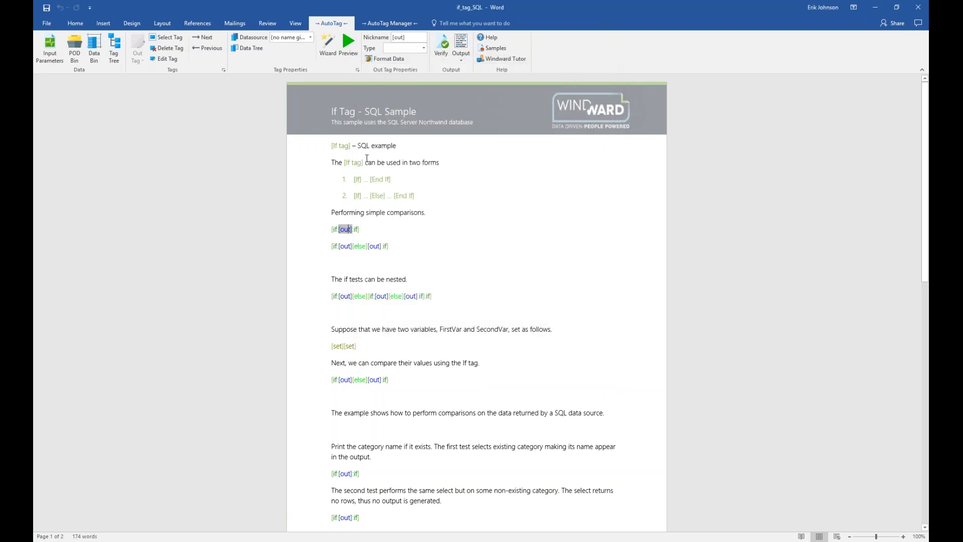
Generate the If tag sample's report and place the if_tag_SQL template side by side with the output.
{"action": "left_click", "coordinate": [464, 44]}
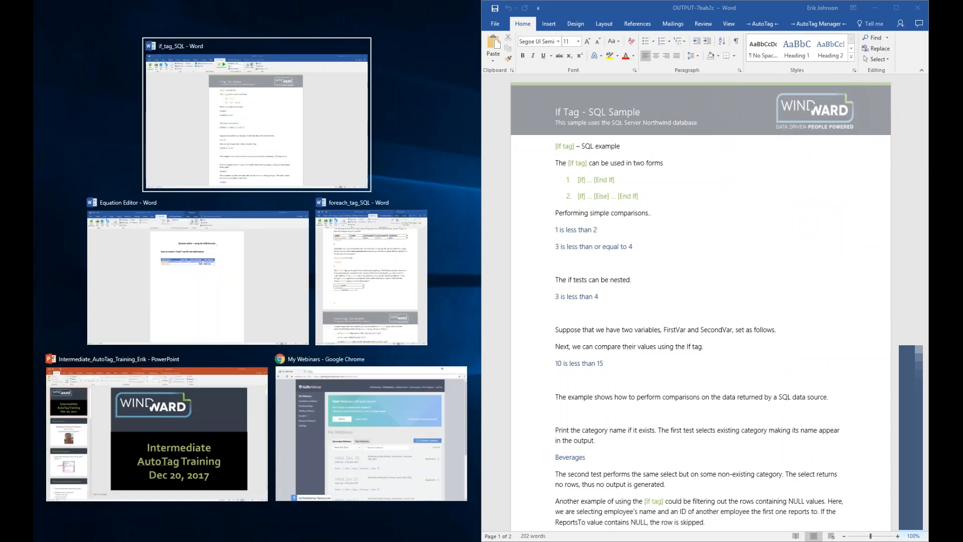
{"action": "left_click", "coordinate": [151, 106]}
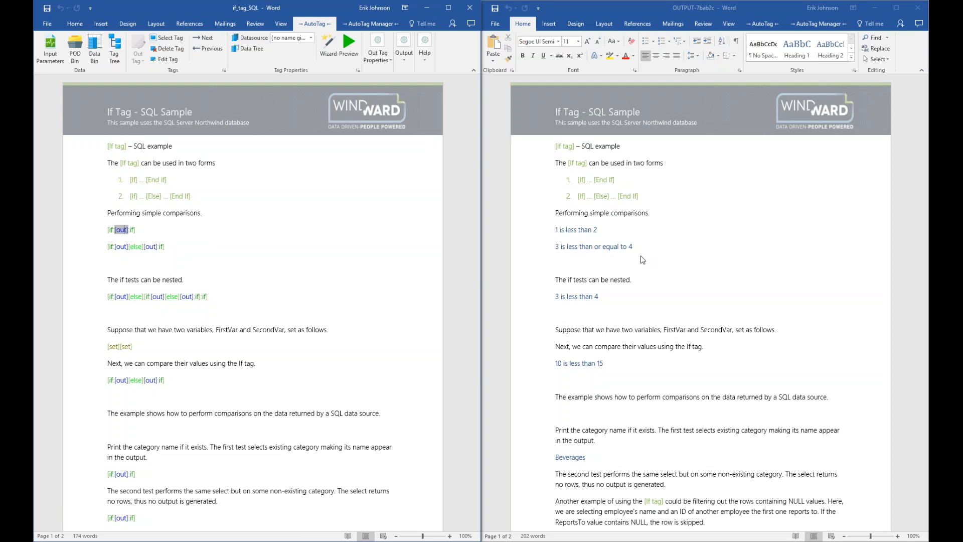
Preview the result of the opening If tag in the second simple comparison, the one with an Else tag.
{"action": "left_click", "coordinate": [109, 247]}
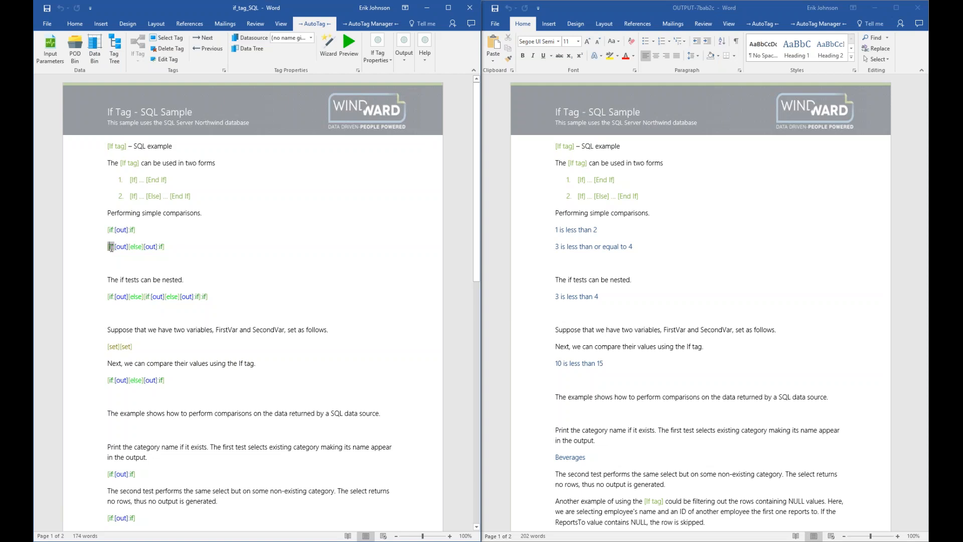
{"action": "left_click", "coordinate": [347, 43]}
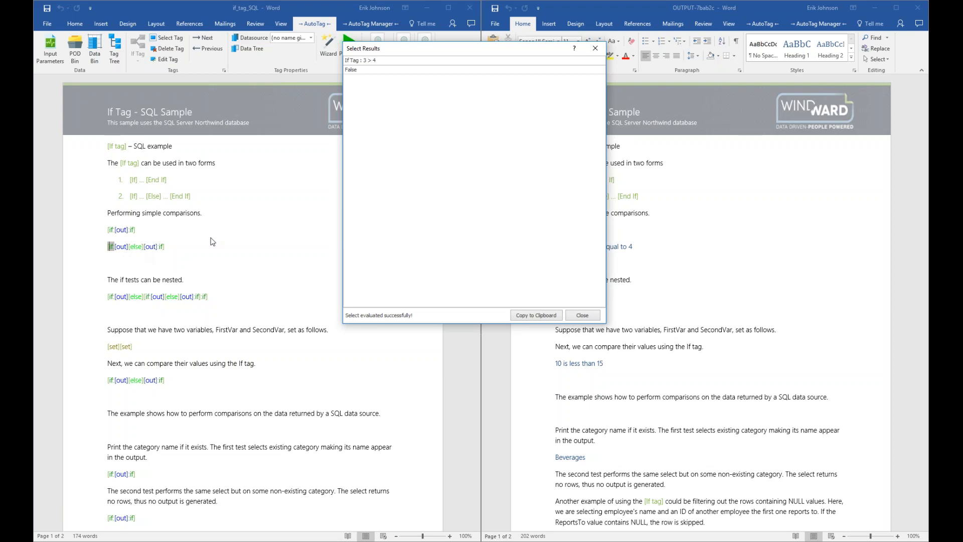
{"action": "left_click", "coordinate": [598, 50]}
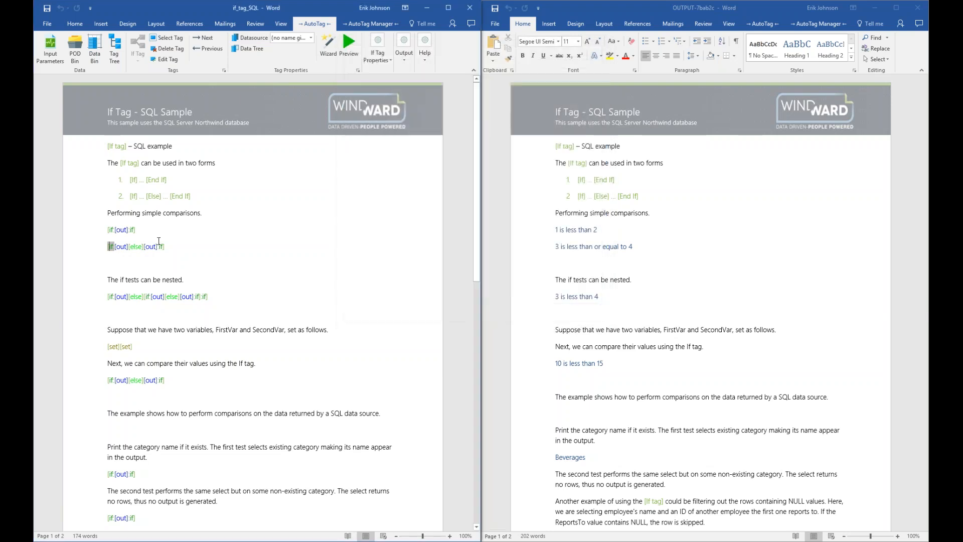
Examine the Else tag of the second comparison and preview the Out tag that follows it.
{"action": "left_click", "coordinate": [135, 247]}
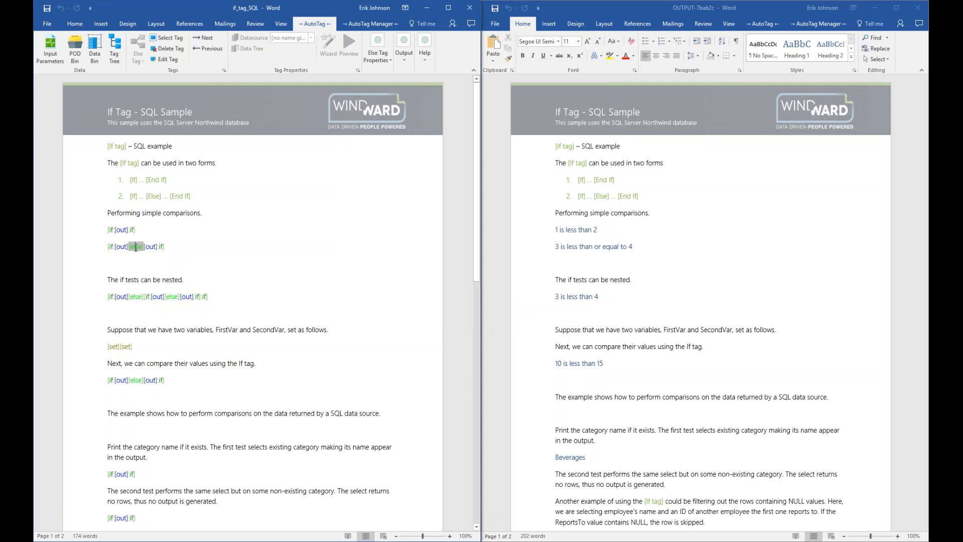
{"action": "mouse_move", "coordinate": [149, 251]}
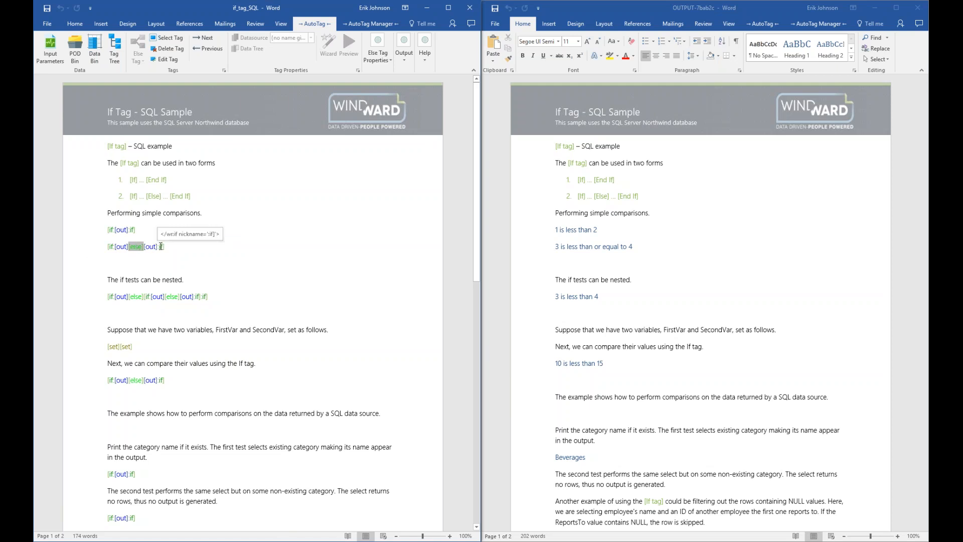
{"action": "left_click", "coordinate": [148, 246]}
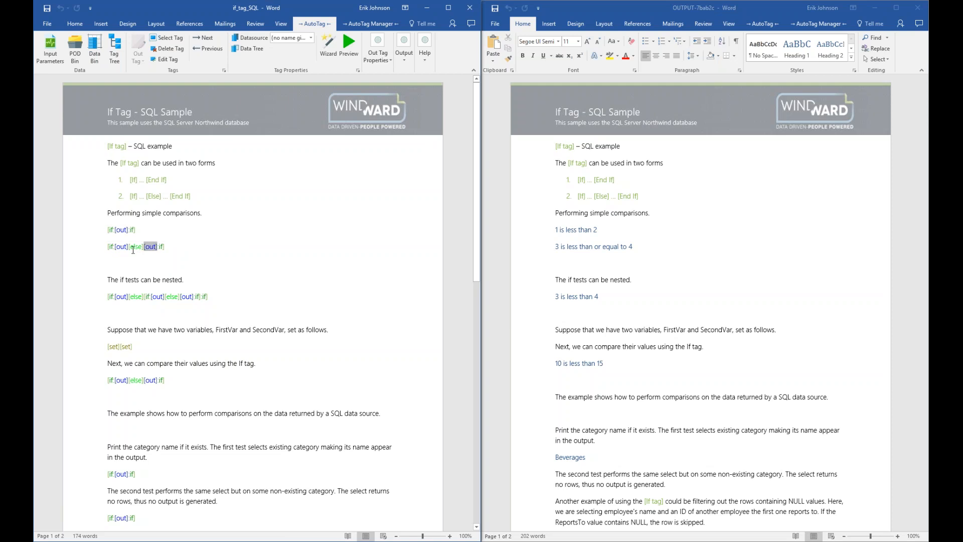
{"action": "mouse_move", "coordinate": [151, 250]}
{"action": "left_click", "coordinate": [347, 50]}
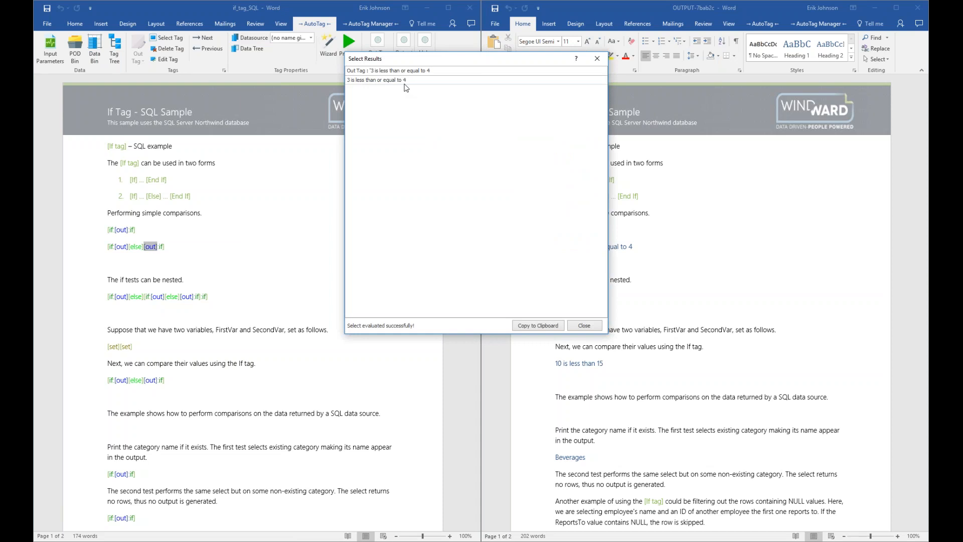
{"action": "left_click", "coordinate": [599, 59]}
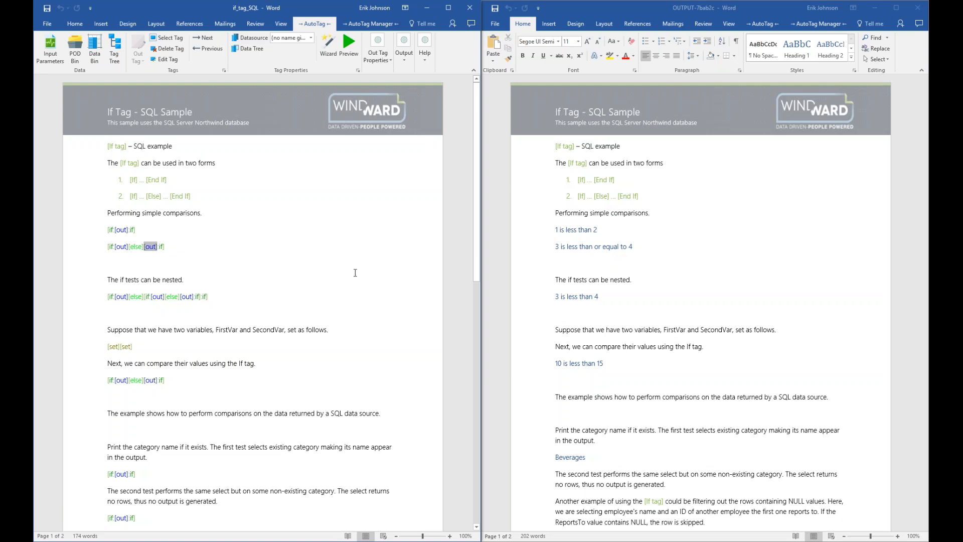
Preview the Out tag before the Else tag in the second comparison, and reselect the Out tag after the Else.
{"action": "left_click", "coordinate": [111, 246]}
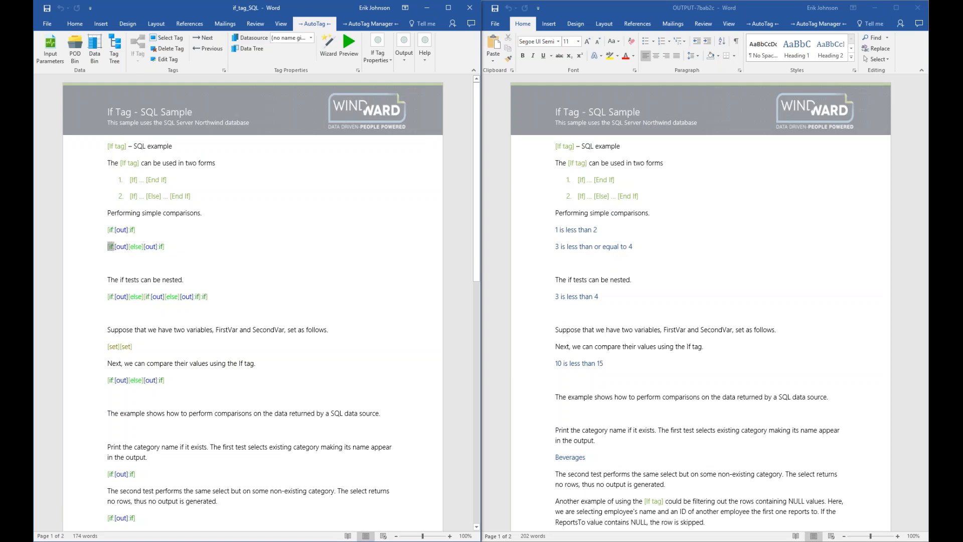
{"action": "left_click", "coordinate": [124, 247]}
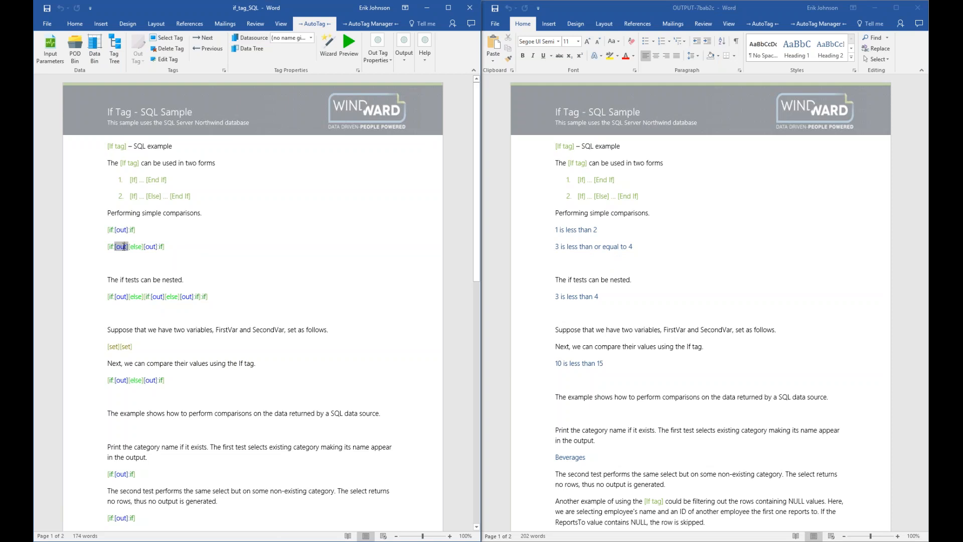
{"action": "left_click", "coordinate": [349, 42]}
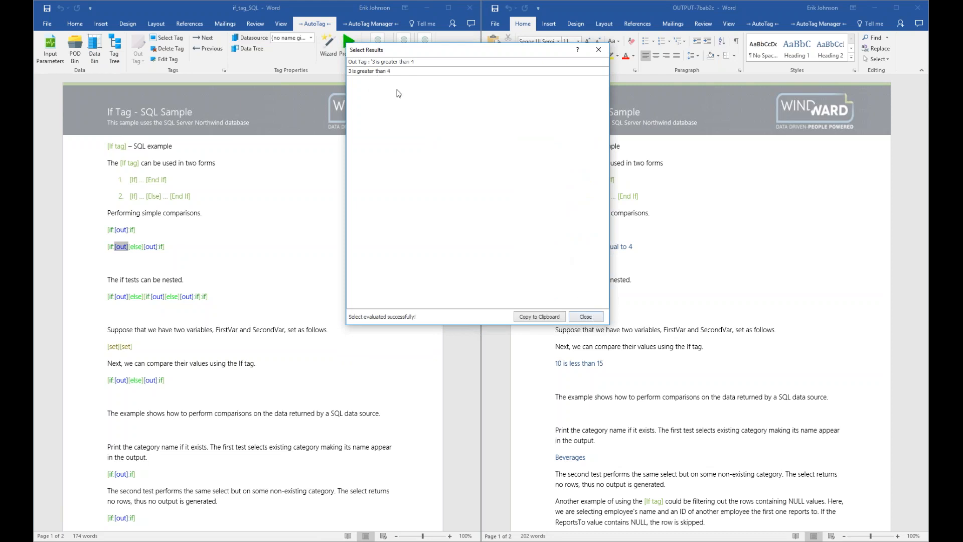
{"action": "left_click", "coordinate": [571, 316]}
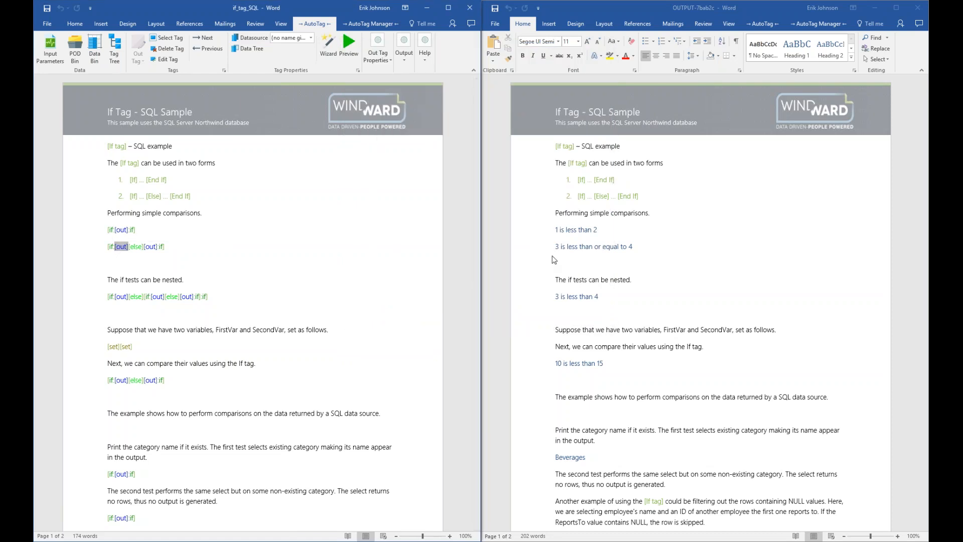
{"action": "left_click", "coordinate": [151, 246]}
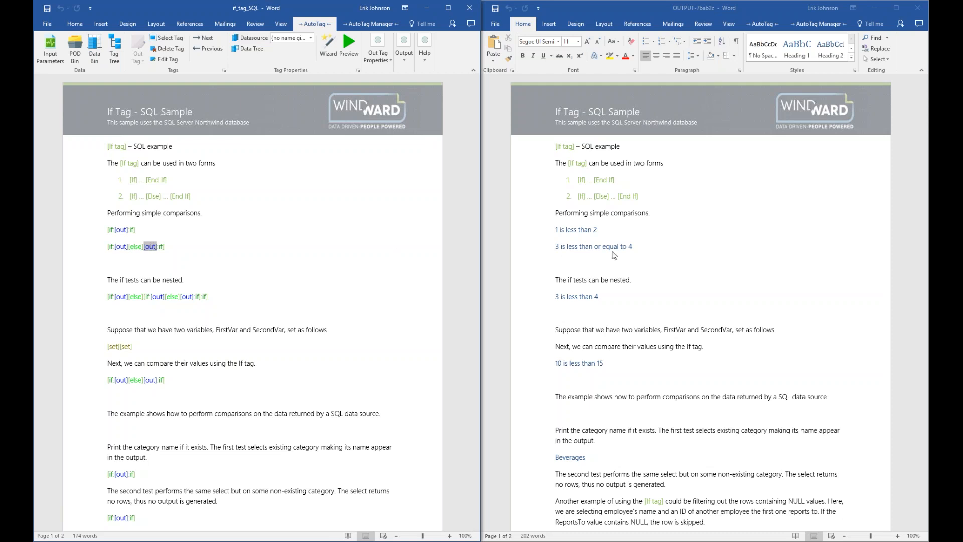
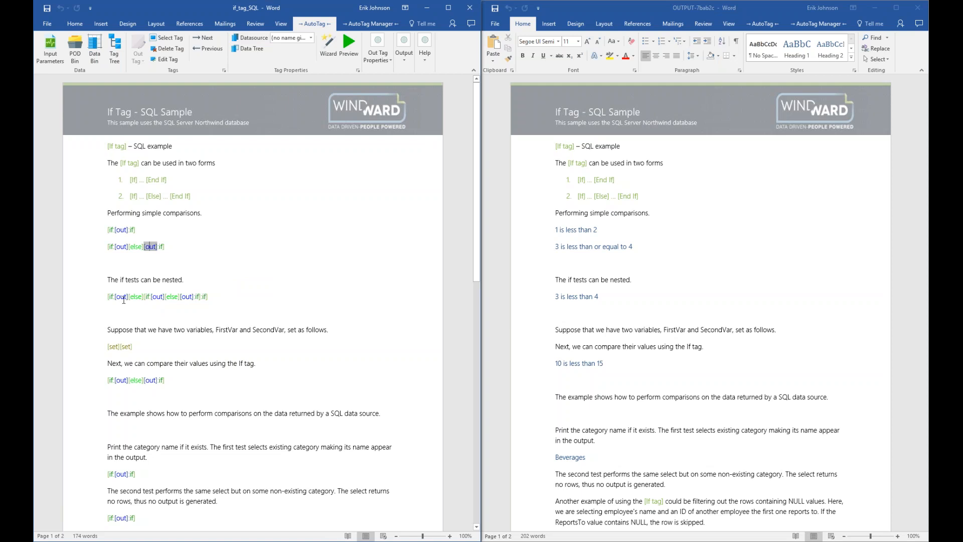
Close the If tag report output and open the Switch Tag 2 sample from the SQL tag tutorials.
{"action": "mouse_move", "coordinate": [110, 297]}
{"action": "left_click", "coordinate": [919, 7]}
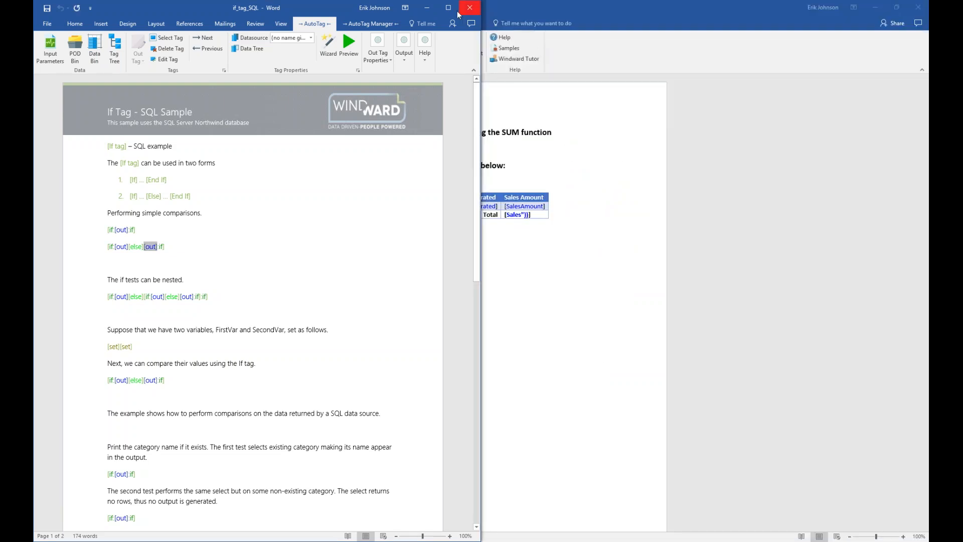
{"action": "left_click", "coordinate": [452, 8]}
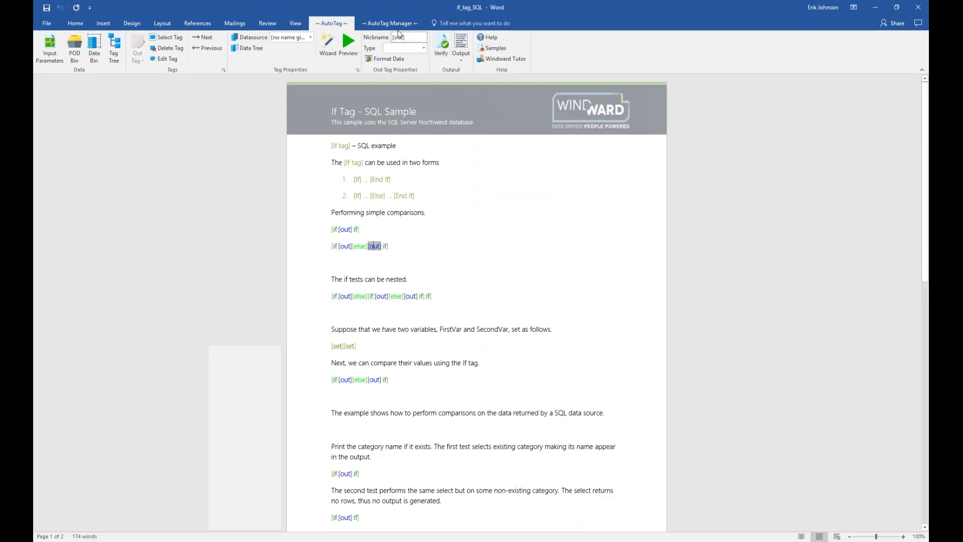
{"action": "left_click", "coordinate": [489, 48]}
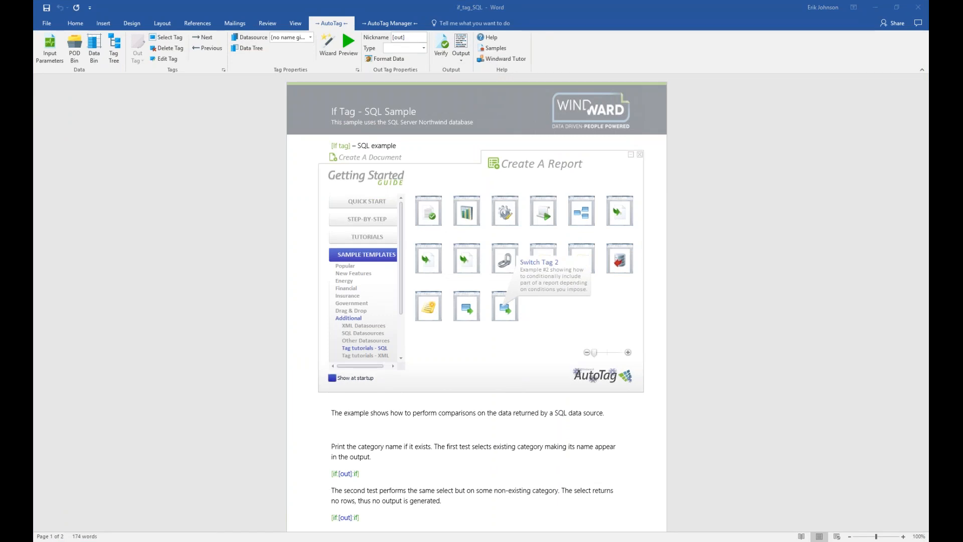
{"action": "left_click", "coordinate": [505, 307]}
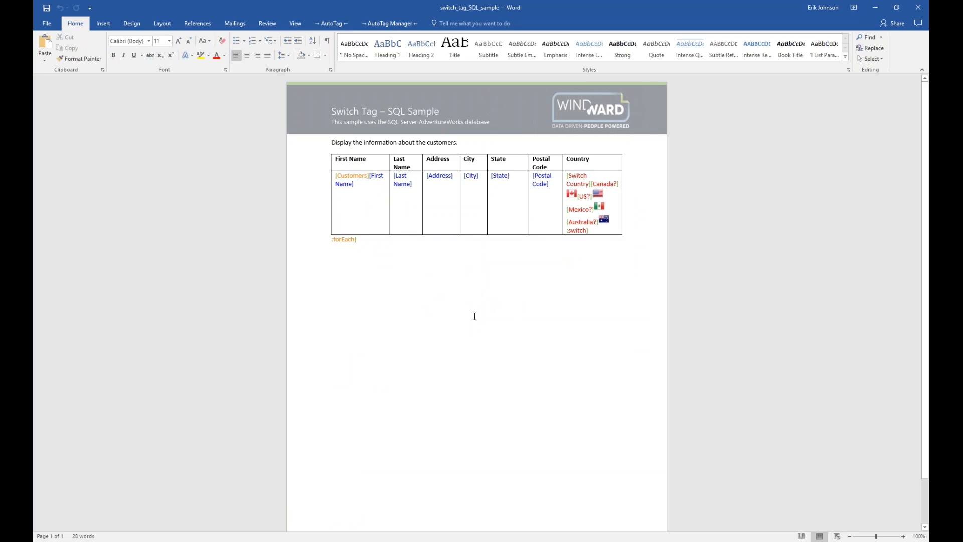
Preview the data returned by the Customers ForEach tag, enlarging the results to read across the columns, and close them.
{"action": "double_click", "coordinate": [353, 175]}
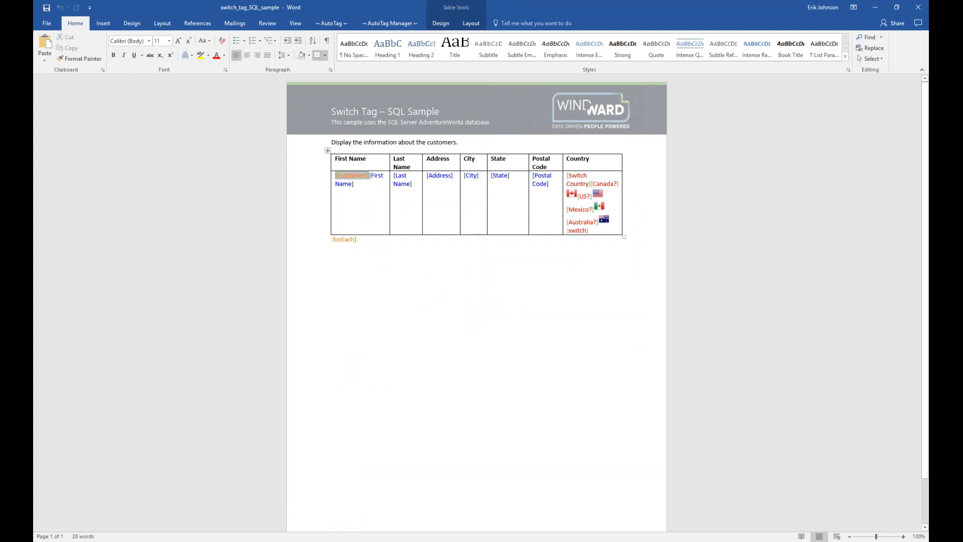
{"action": "left_click", "coordinate": [331, 23]}
{"action": "left_click", "coordinate": [351, 43]}
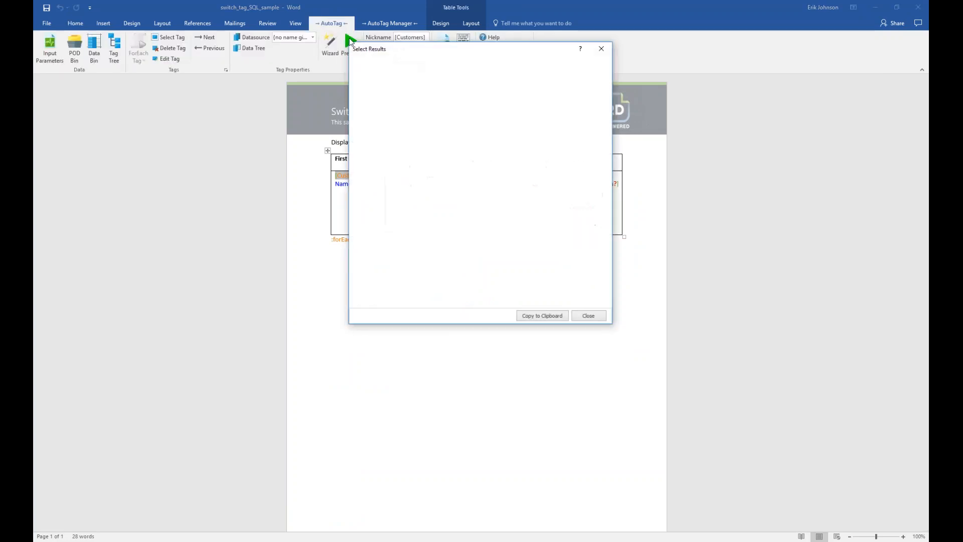
{"action": "left_click_drag", "start_coordinate": [419, 51], "coordinate": [369, 223]}
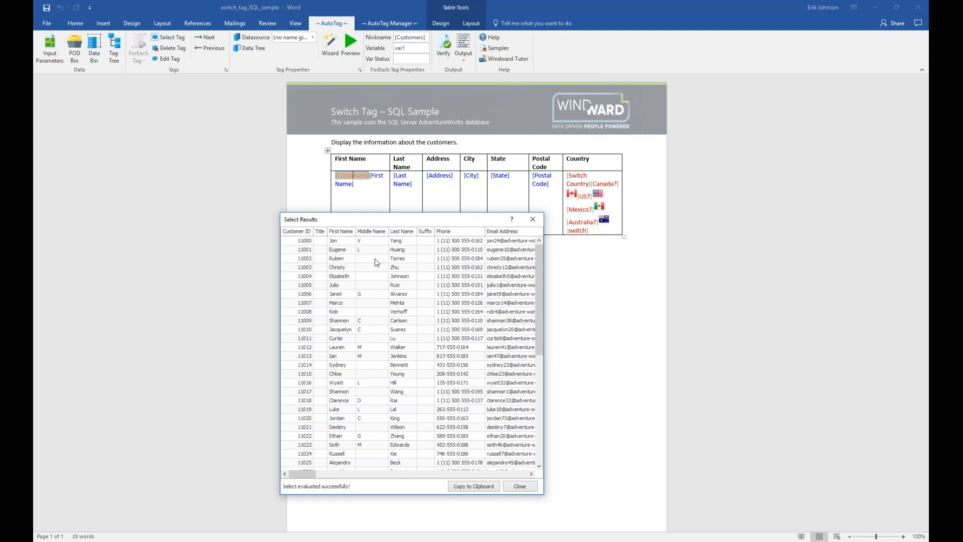
{"action": "left_click_drag", "start_coordinate": [535, 498], "coordinate": [731, 490]}
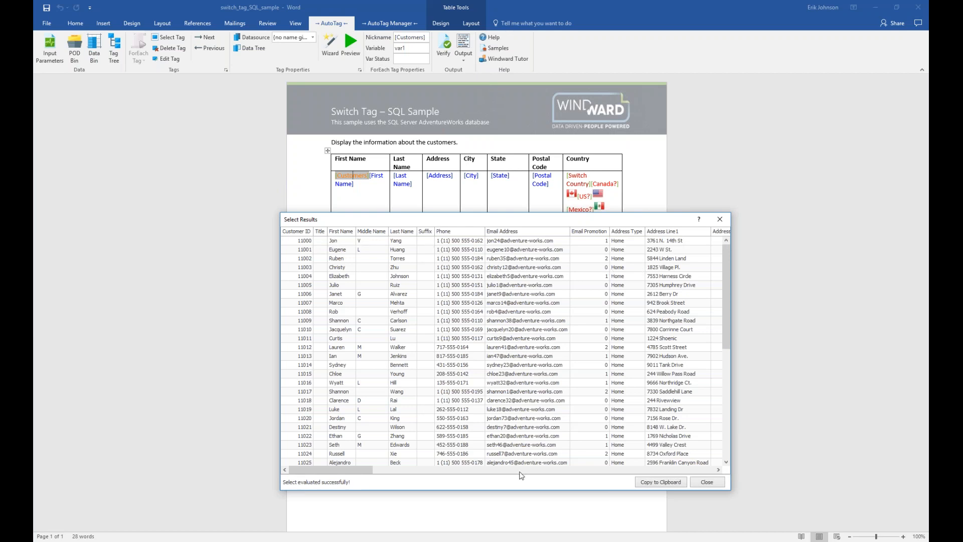
{"action": "left_click_drag", "start_coordinate": [352, 471], "coordinate": [527, 489]}
{"action": "left_click_drag", "start_coordinate": [540, 489], "coordinate": [674, 485]}
{"action": "left_click", "coordinate": [722, 482]}
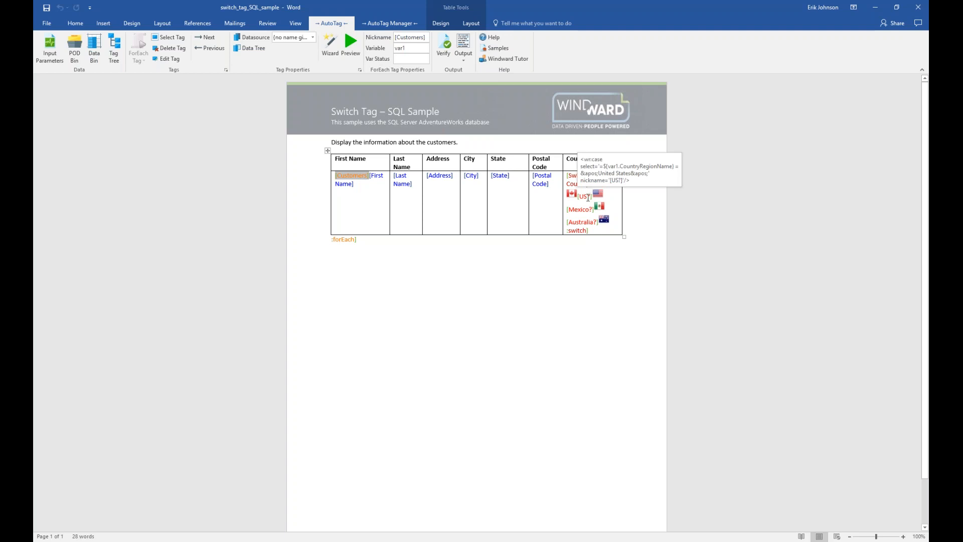
Examine how the Switch Country tag, its Canada case and the end switch tag work together in the Country column.
{"action": "left_click", "coordinate": [577, 175]}
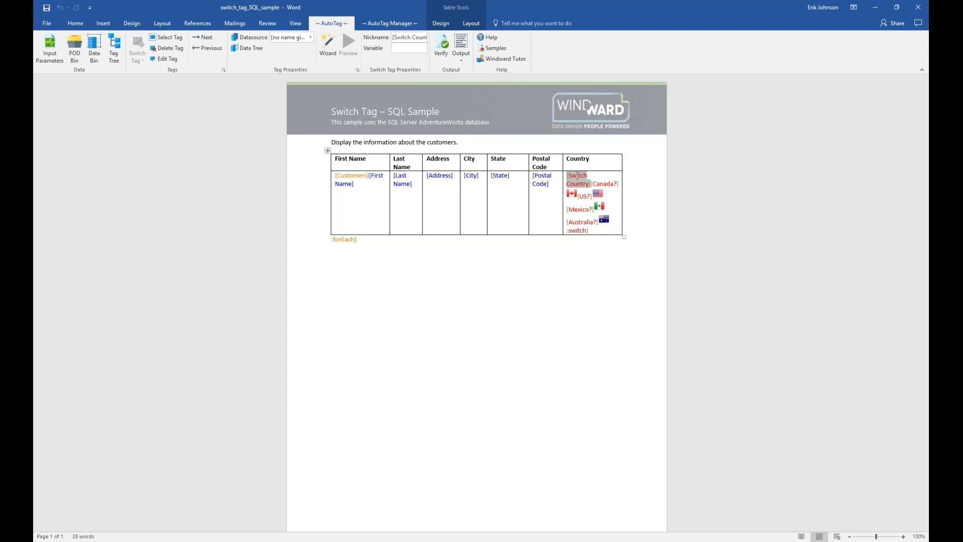
{"action": "mouse_move", "coordinate": [603, 182]}
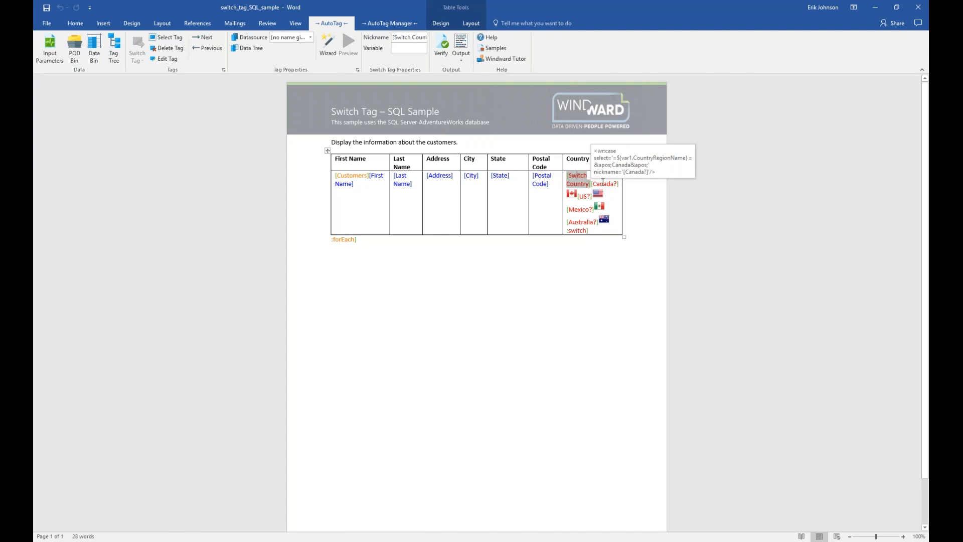
{"action": "left_click", "coordinate": [579, 230]}
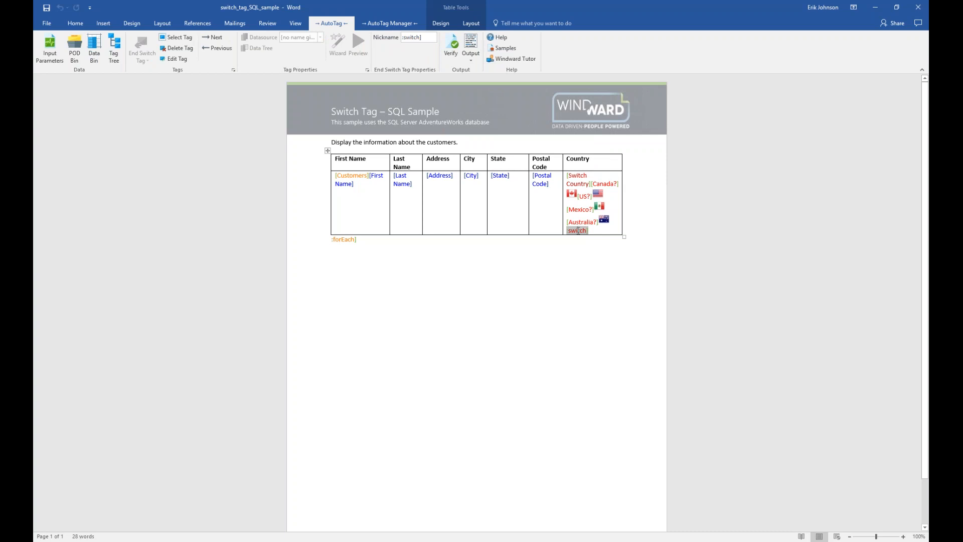
{"action": "left_click", "coordinate": [576, 177]}
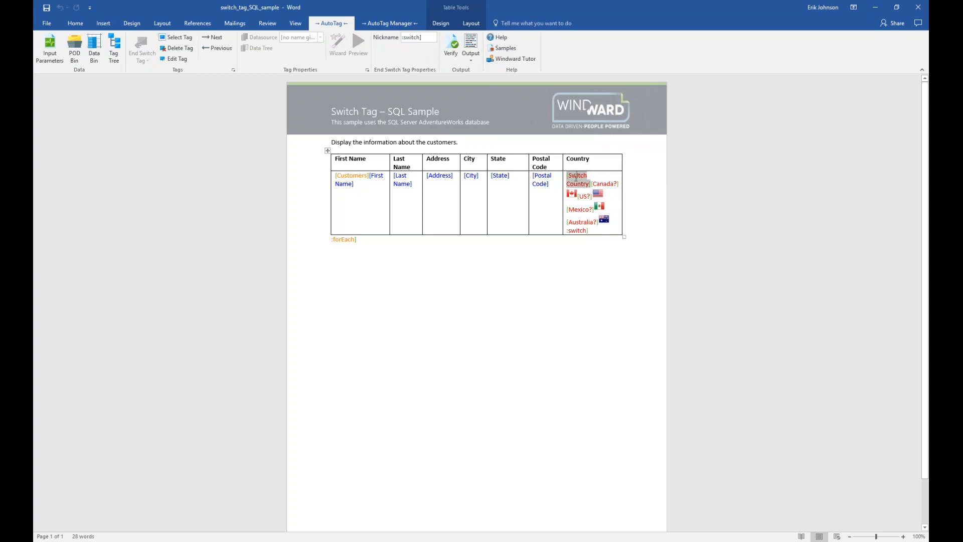
{"action": "left_click", "coordinate": [608, 183]}
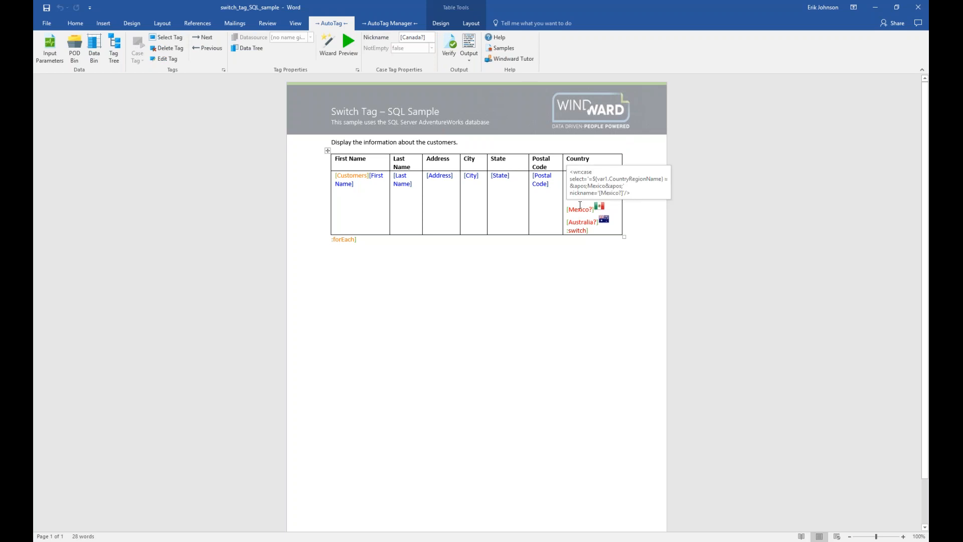
{"action": "left_click", "coordinate": [581, 179]}
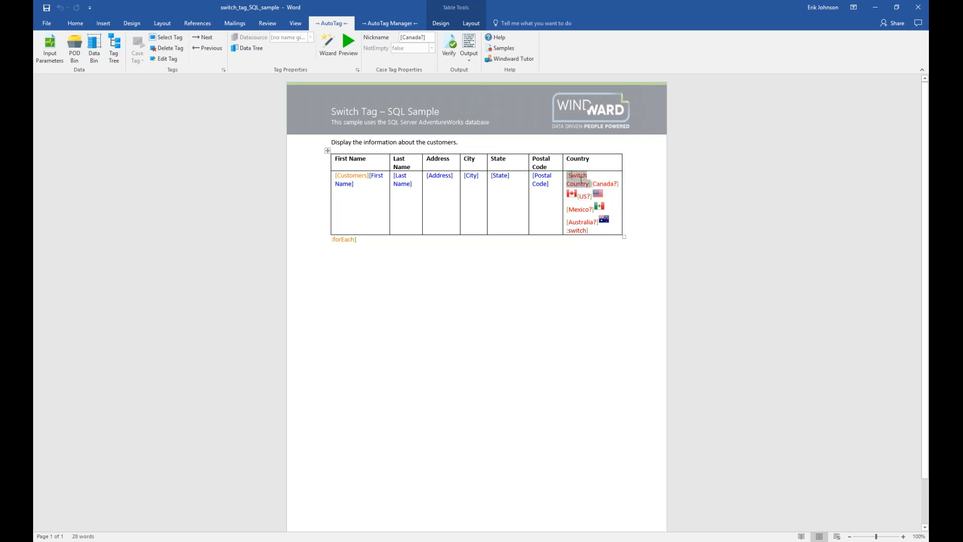
{"action": "left_click", "coordinate": [607, 184]}
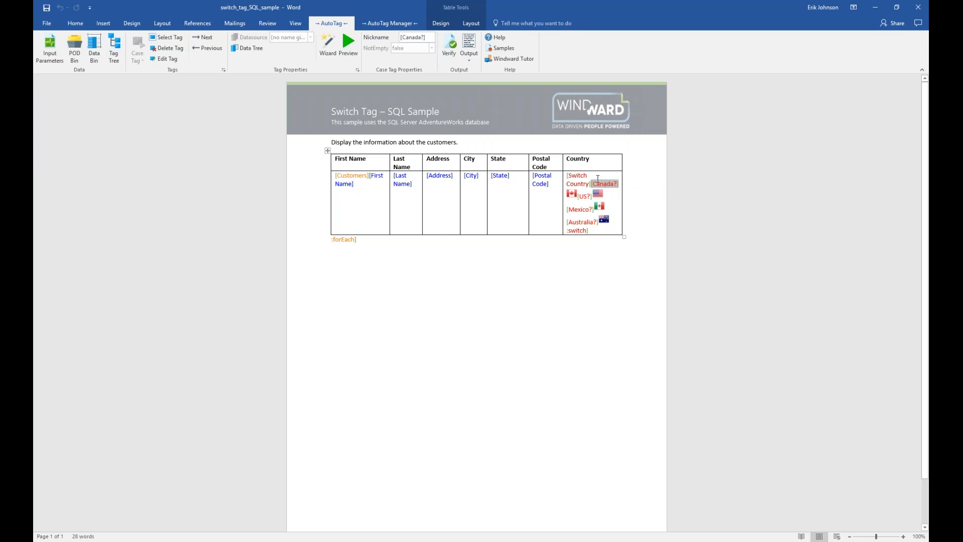
{"action": "left_click", "coordinate": [582, 177]}
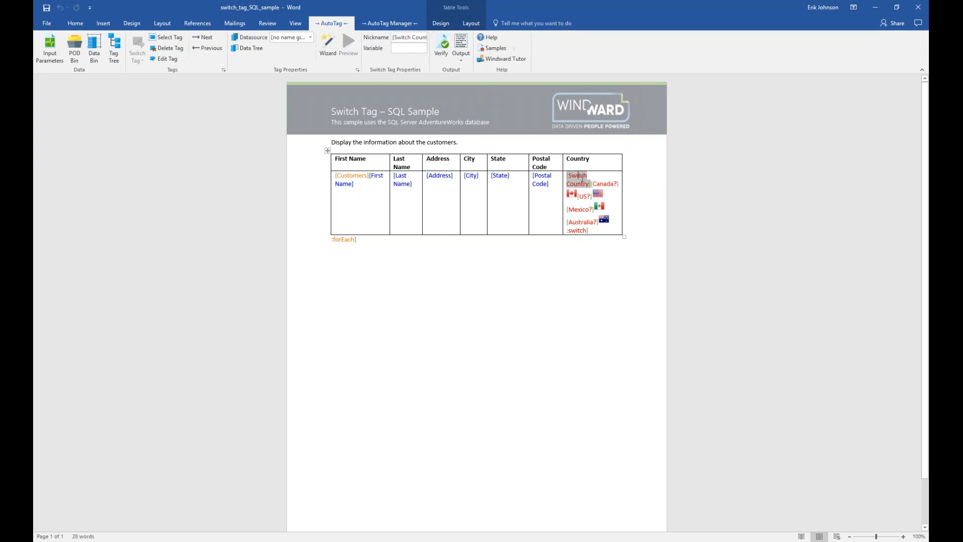
{"action": "left_click", "coordinate": [610, 184]}
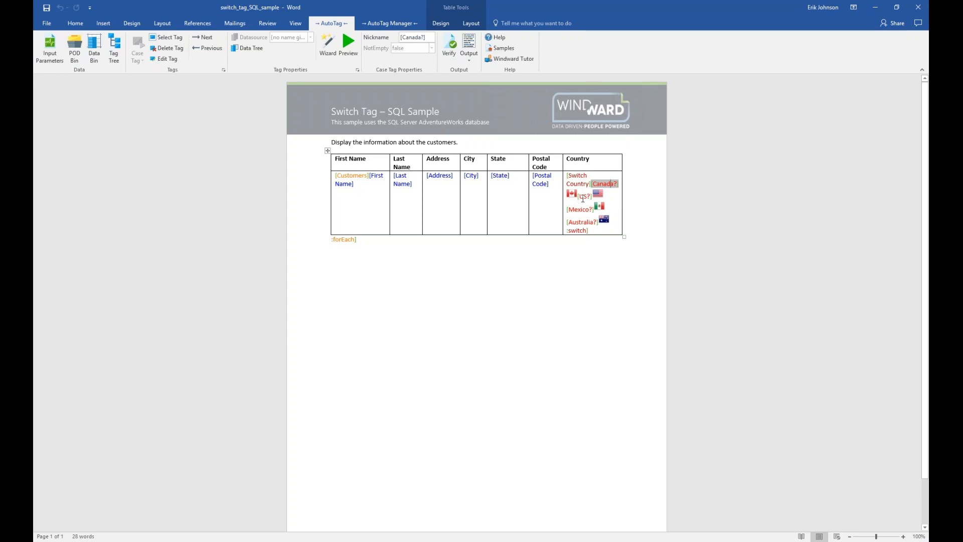
Inspect the Canada case tag's condition in the Tag Editor with the template kept in view, and close the editor.
{"action": "left_click_drag", "start_coordinate": [609, 184], "coordinate": [577, 195]}
{"action": "double_click", "coordinate": [605, 184]}
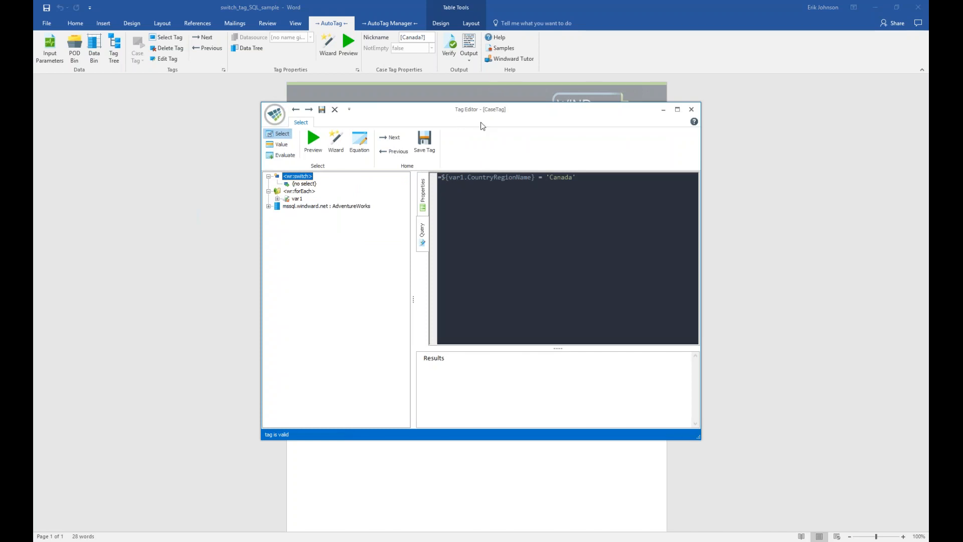
{"action": "left_click_drag", "start_coordinate": [531, 124], "coordinate": [559, 244]}
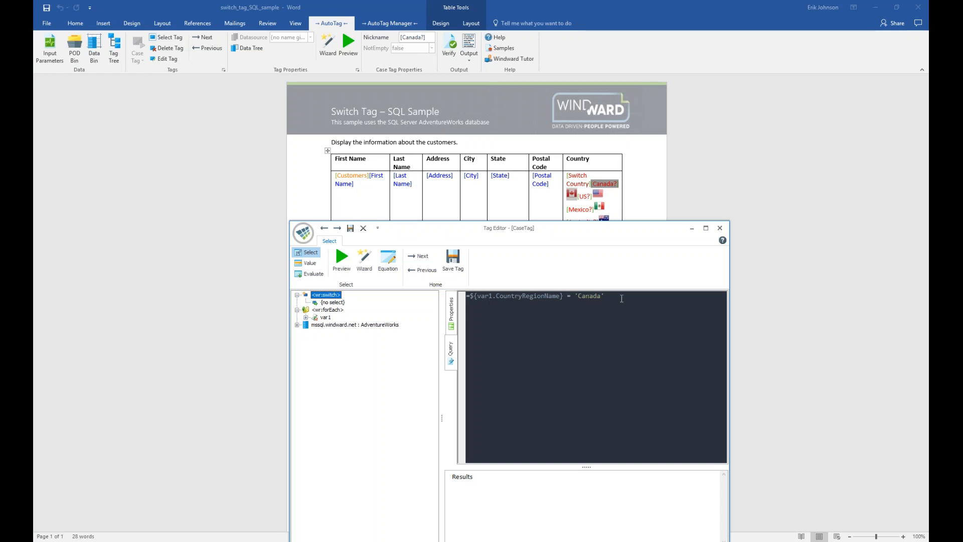
{"action": "left_click", "coordinate": [720, 228]}
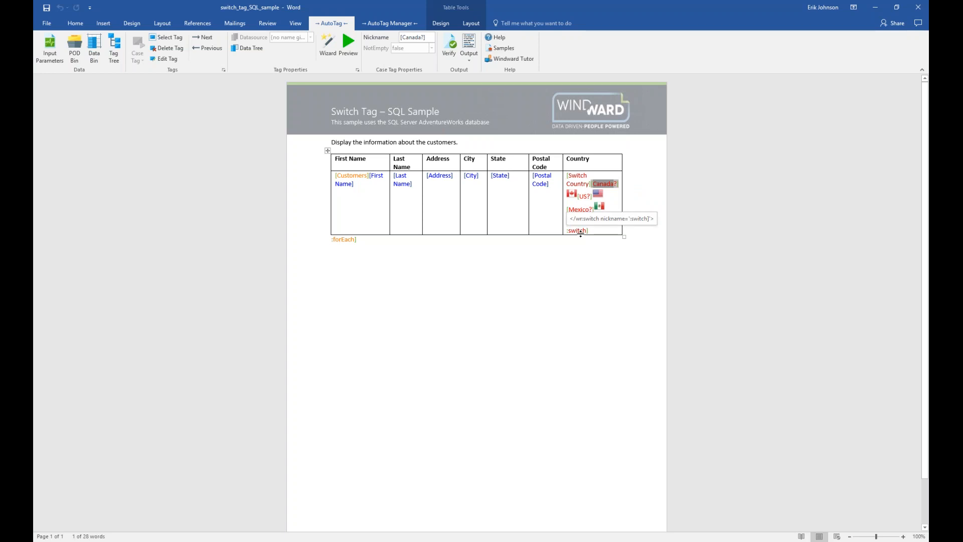
{"action": "type", "text": "[Australia?]"}
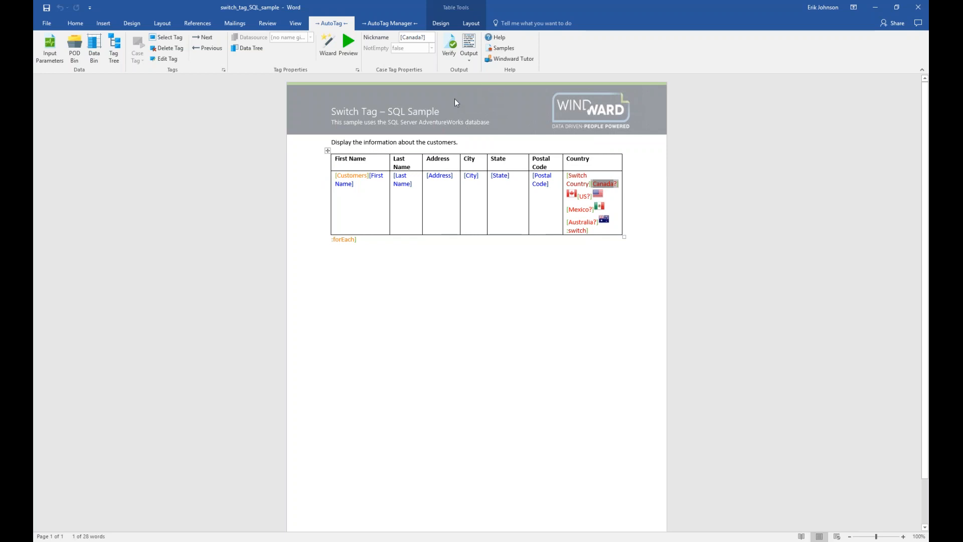
Generate the Switch tag sample's report, place it beside the template, and review the flags in its Country column.
{"action": "left_click", "coordinate": [471, 46]}
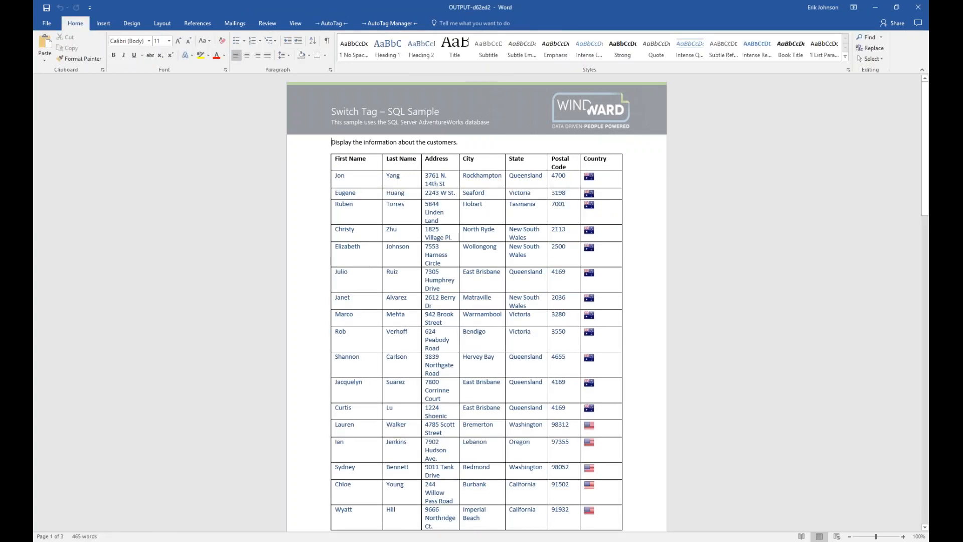
{"action": "key", "text": "super+Right"}
{"action": "key", "text": "Return"}
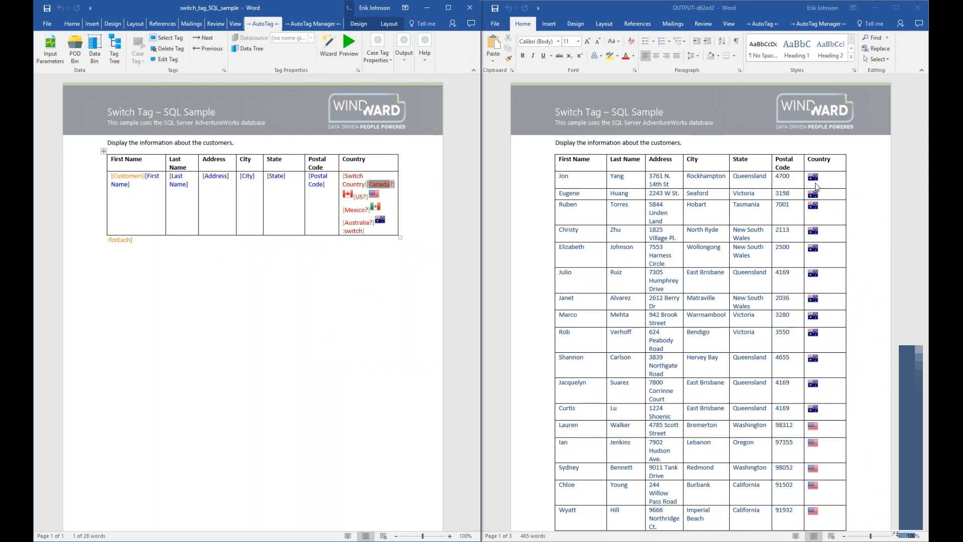
{"action": "left_click", "coordinate": [913, 185]}
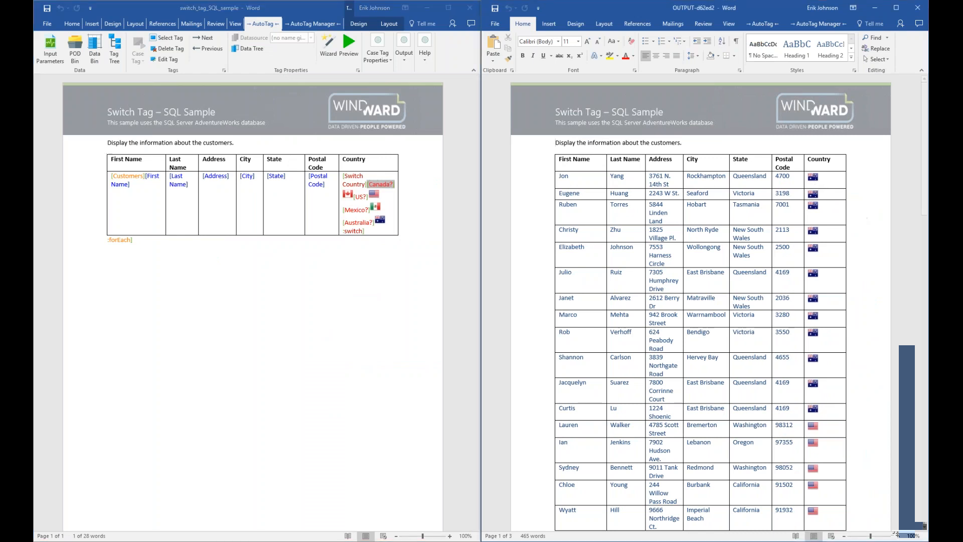
{"action": "left_click_drag", "start_coordinate": [923, 135], "coordinate": [928, 176]}
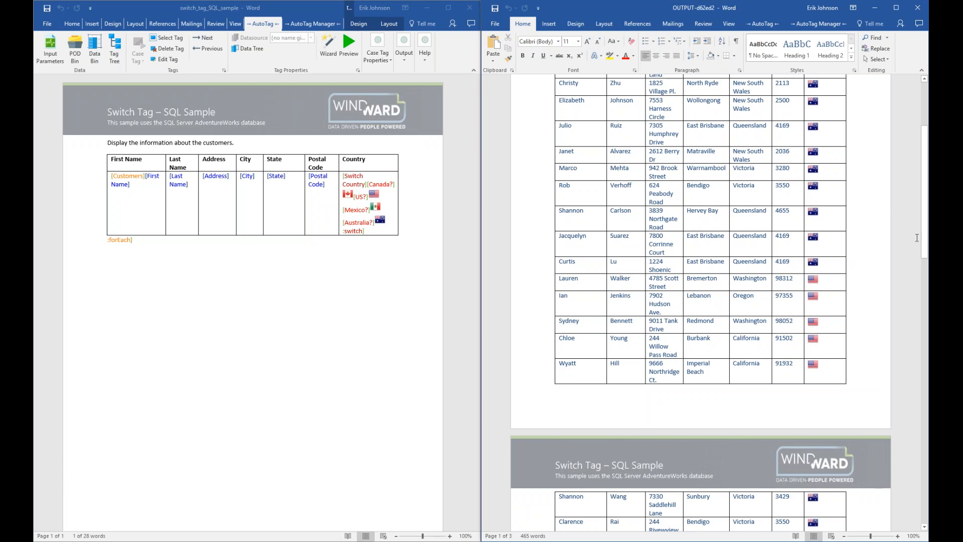
{"action": "left_click_drag", "start_coordinate": [925, 249], "coordinate": [924, 313]}
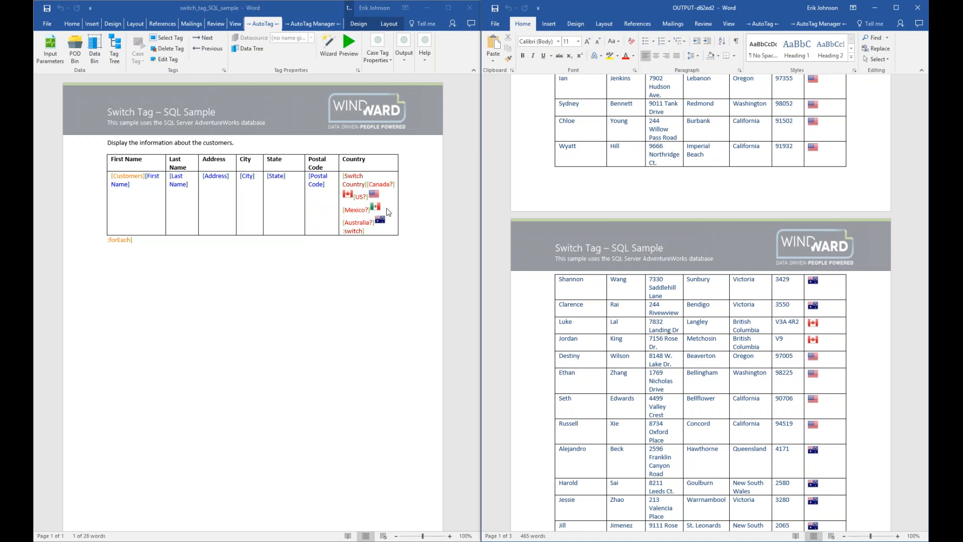
Close the Switch tag report output and open the Import Tag - Image sample from the SQL tag tutorials.
{"action": "left_click", "coordinate": [921, 8]}
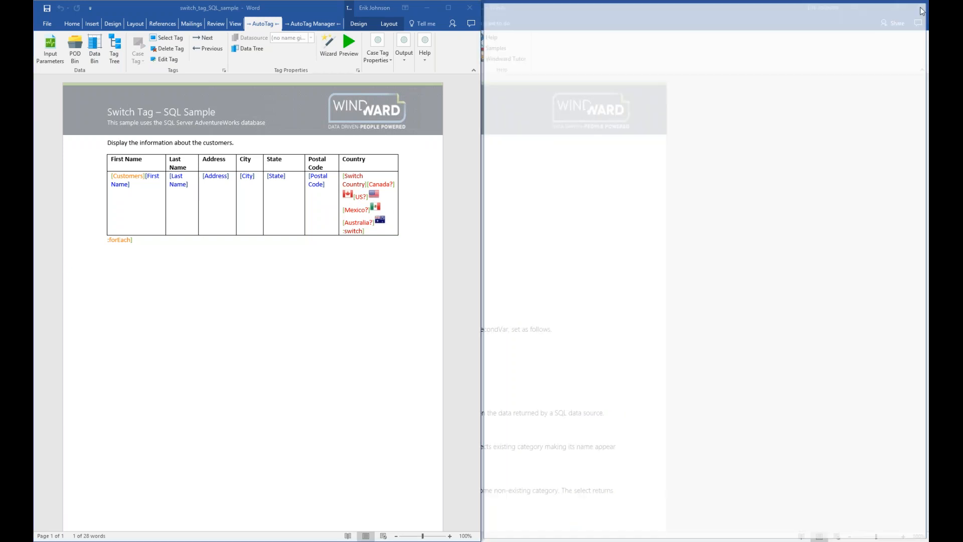
{"action": "left_click", "coordinate": [449, 8]}
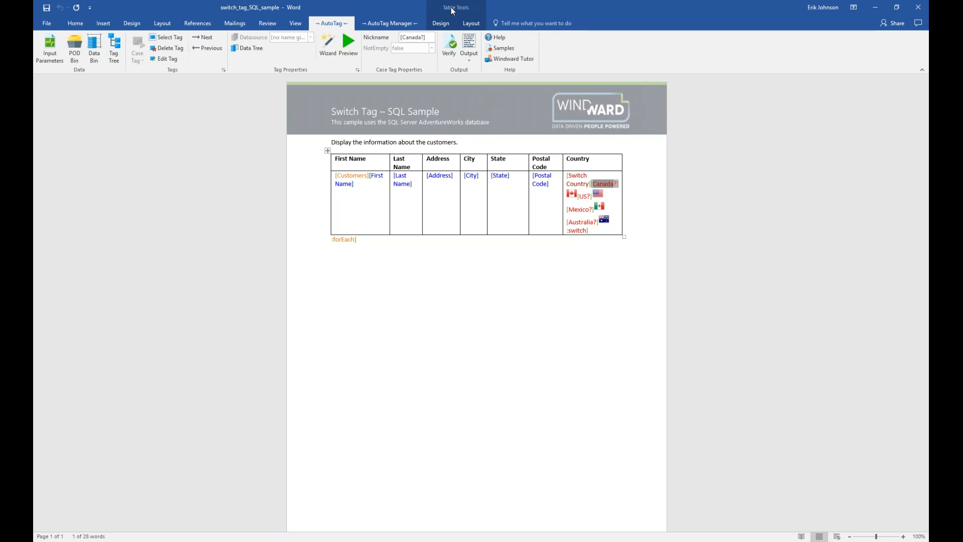
{"action": "left_click", "coordinate": [504, 51]}
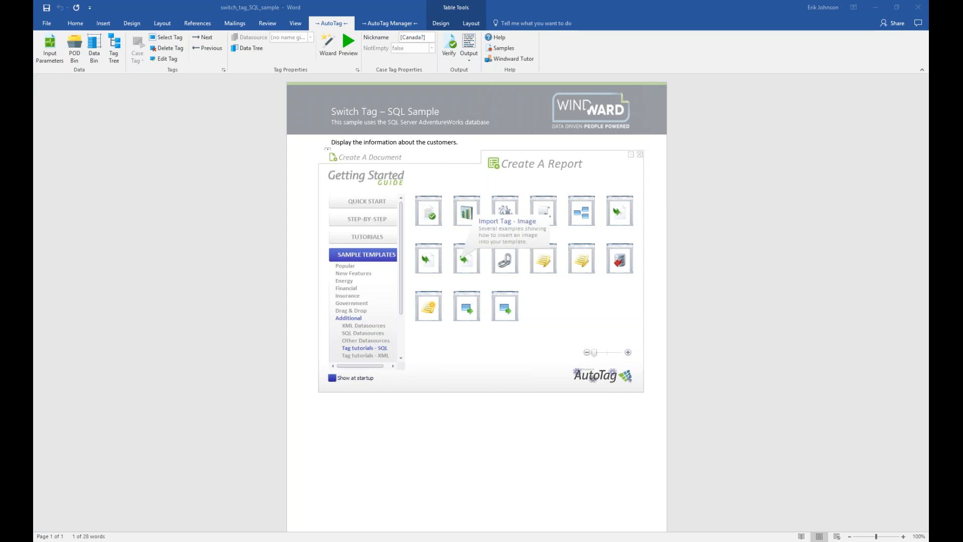
{"action": "left_click", "coordinate": [466, 259]}
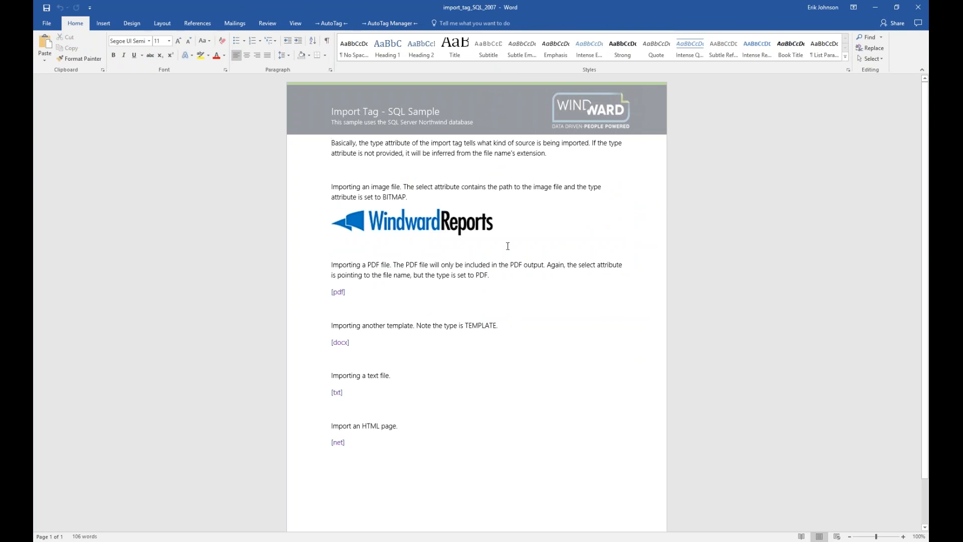
Look over the image, PDF and DOCX import tags, and generate the sample's report beside the template.
{"action": "left_click", "coordinate": [412, 223]}
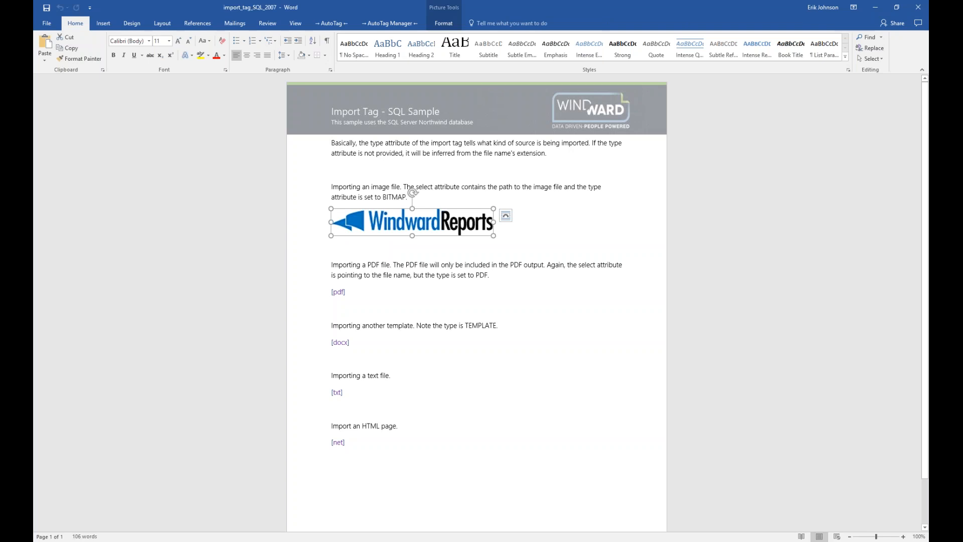
{"action": "left_click", "coordinate": [367, 297]}
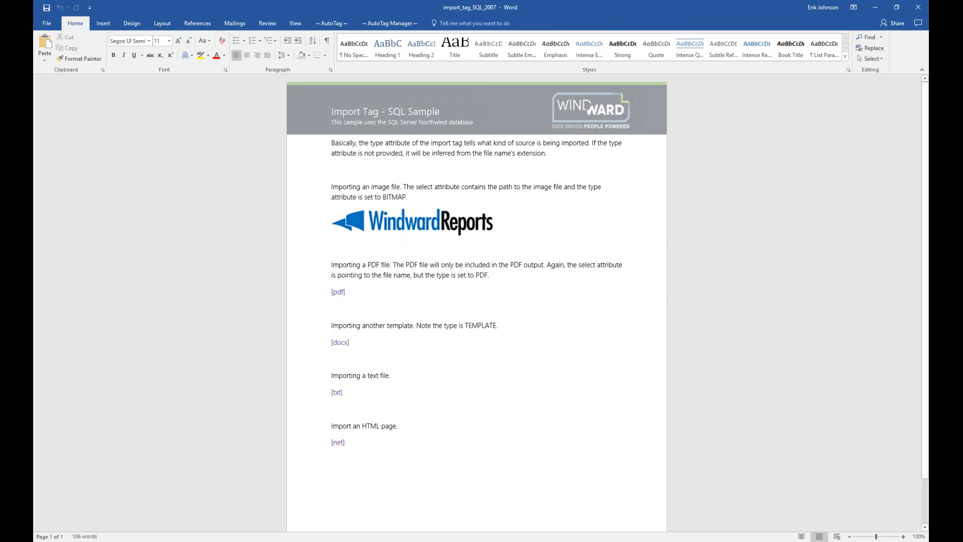
{"action": "left_click", "coordinate": [367, 346]}
{"action": "left_click", "coordinate": [336, 24]}
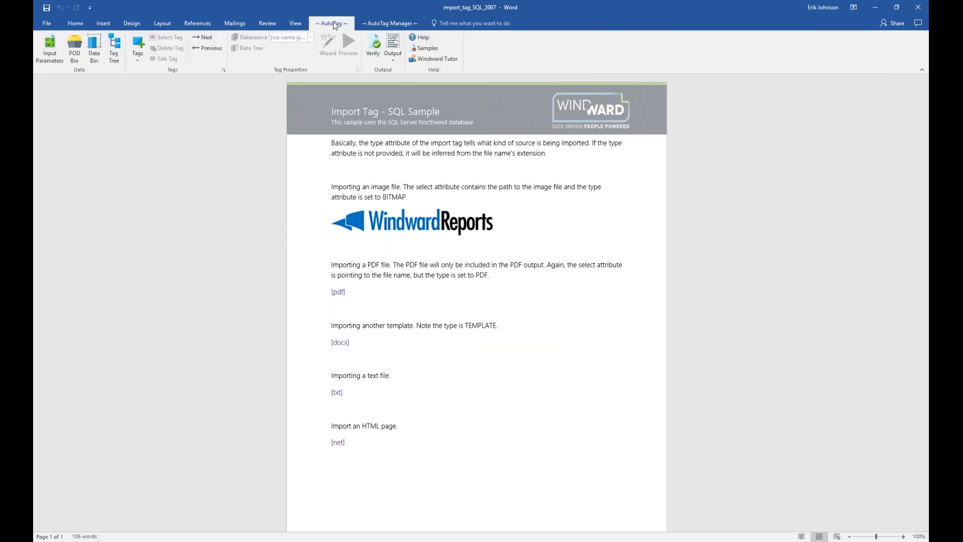
{"action": "left_click", "coordinate": [396, 38]}
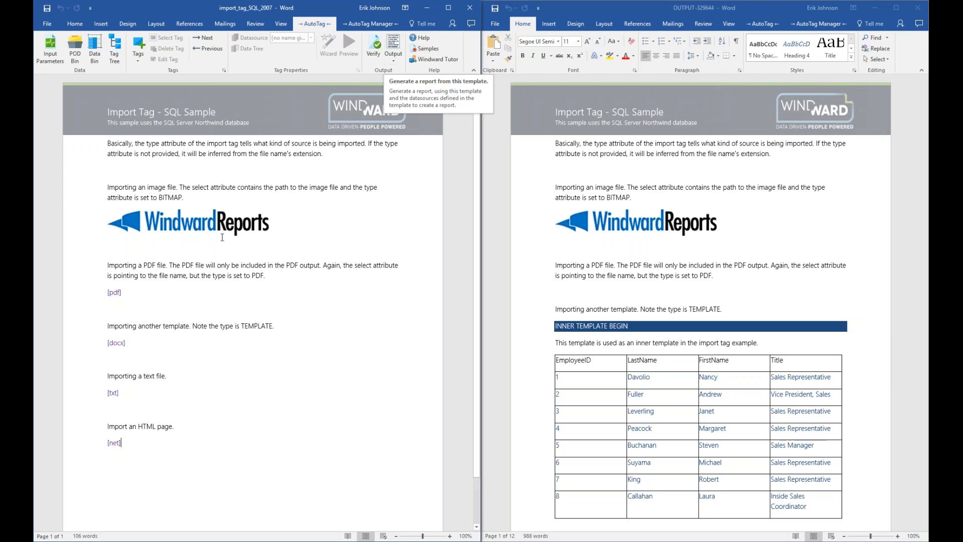
Inspect the logo's Import tag in the Tag Editor, close the editor, and compare the PDF tag with the report output.
{"action": "left_click", "coordinate": [207, 227]}
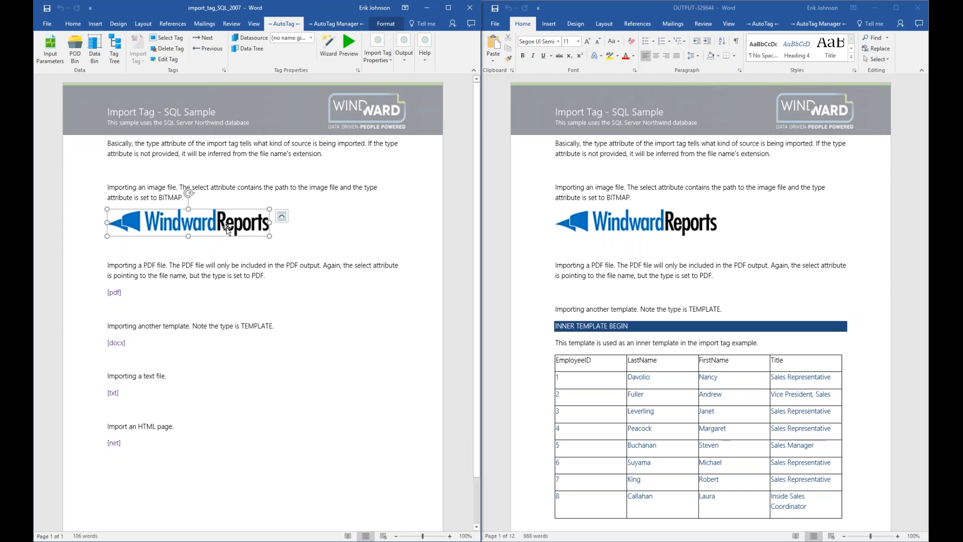
{"action": "double_click", "coordinate": [193, 226]}
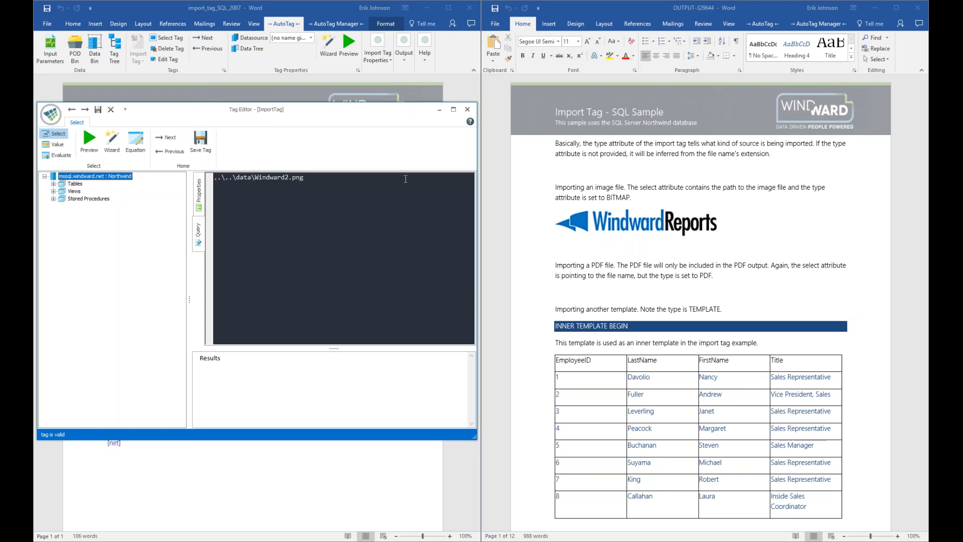
{"action": "left_click", "coordinate": [467, 109]}
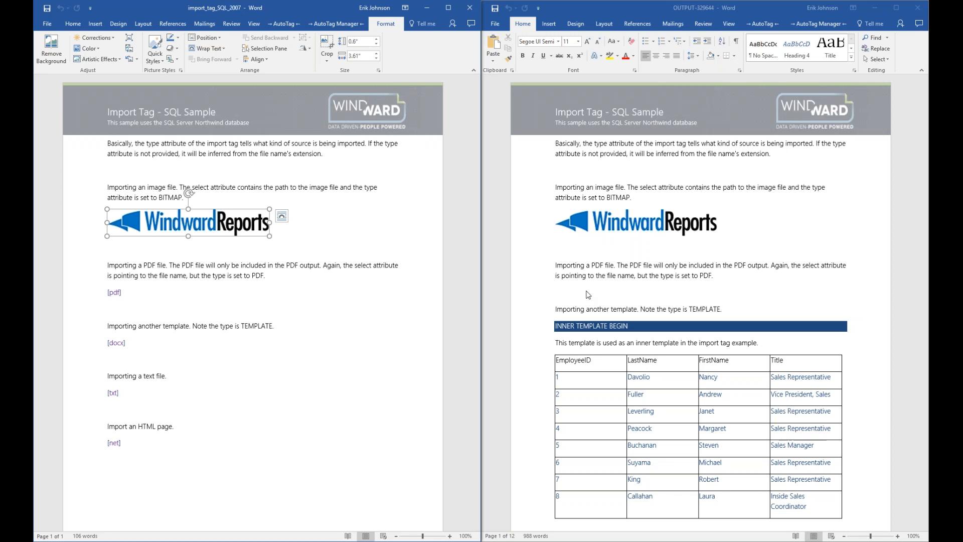
{"action": "left_click", "coordinate": [117, 296]}
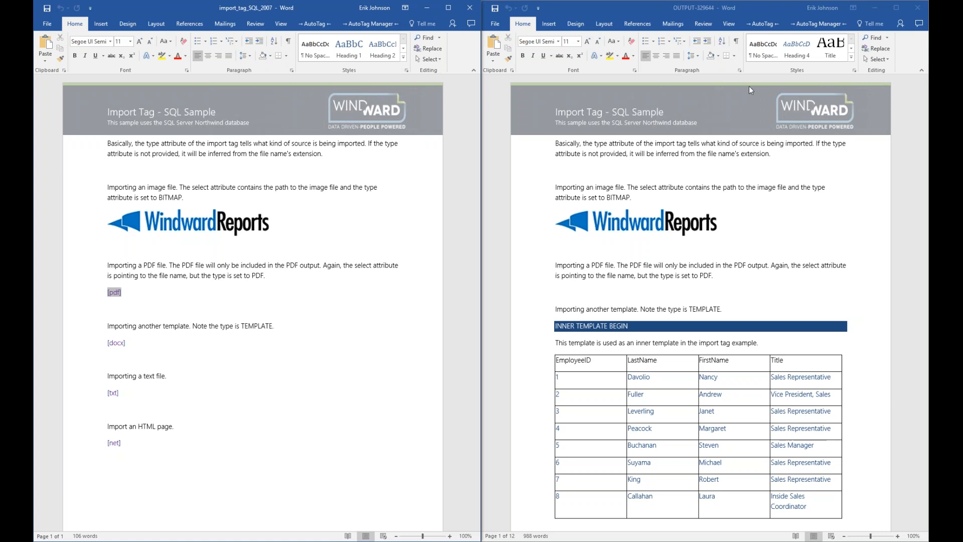
Close the Import tag report output and minimize the open Word sample templates.
{"action": "left_click", "coordinate": [918, 8]}
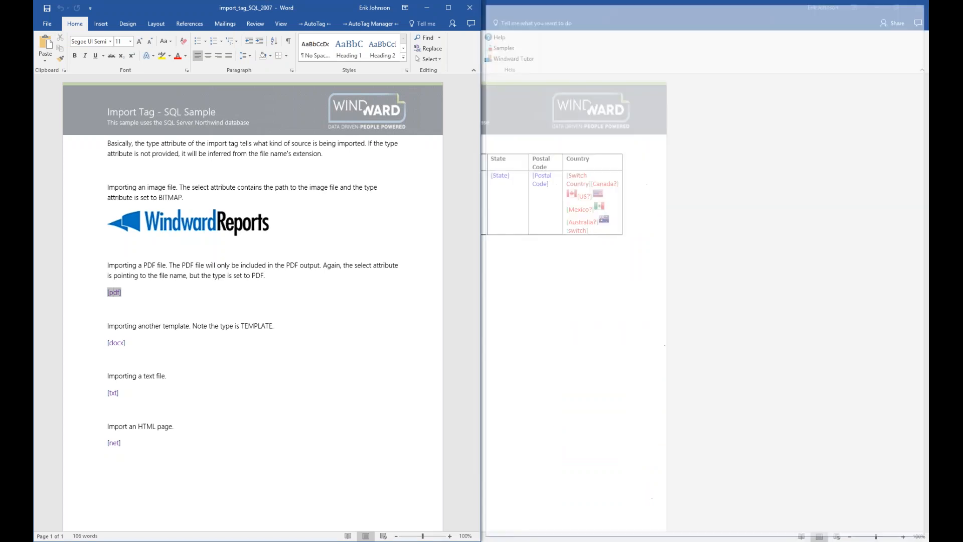
{"action": "left_click", "coordinate": [448, 7]}
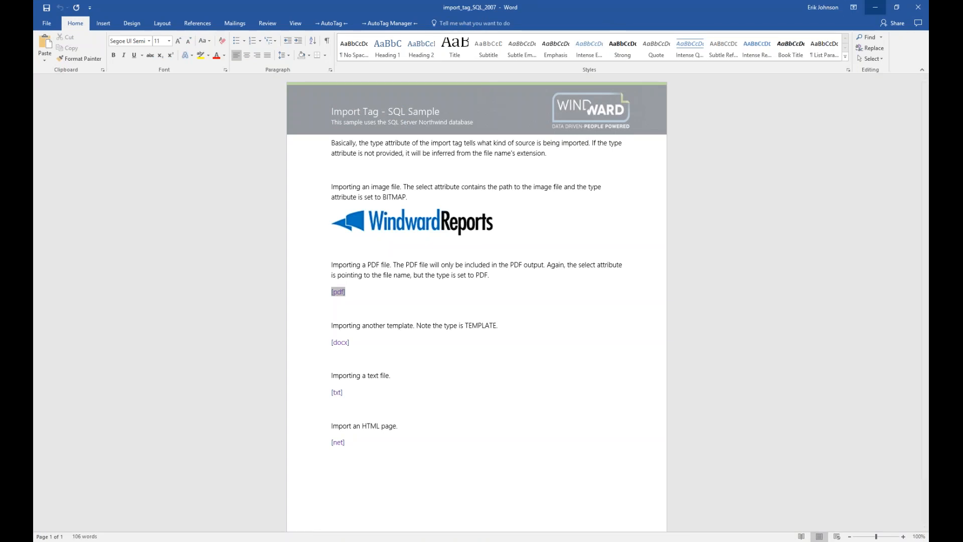
{"action": "left_click", "coordinate": [876, 8]}
{"action": "left_click", "coordinate": [876, 8]}
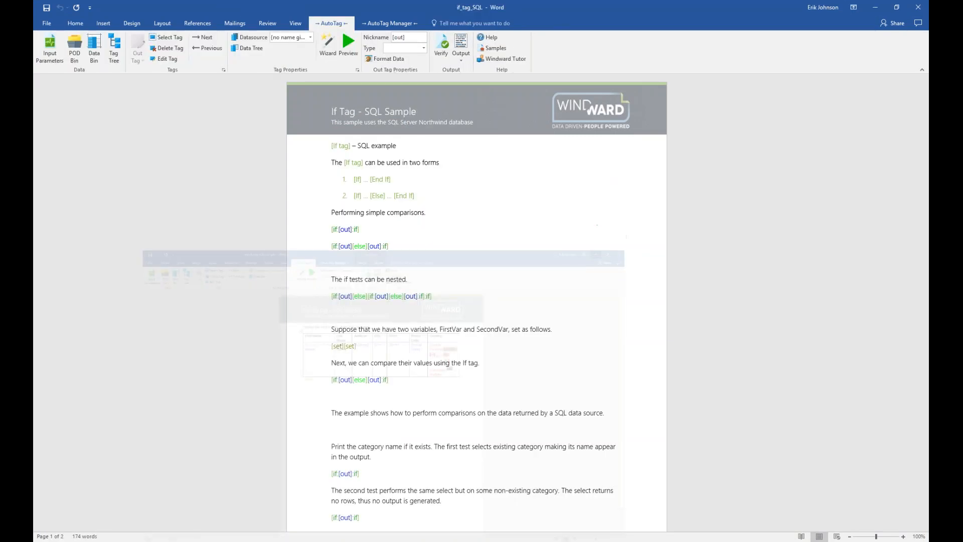
{"action": "left_click", "coordinate": [877, 8]}
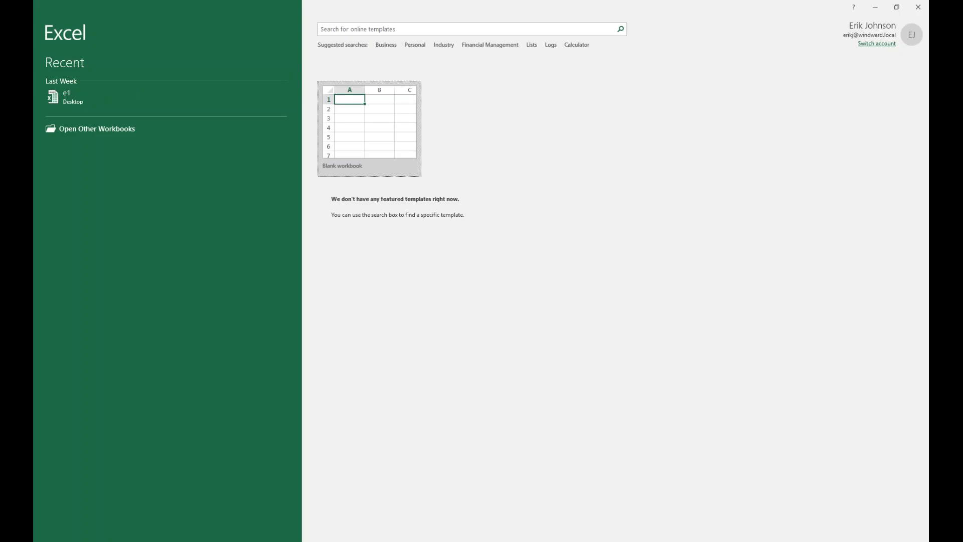
Create a blank workbook in Excel, connect it to the NorthwindXML data source, and expand the Employees node in the Data Bin.
{"action": "left_click", "coordinate": [406, 126]}
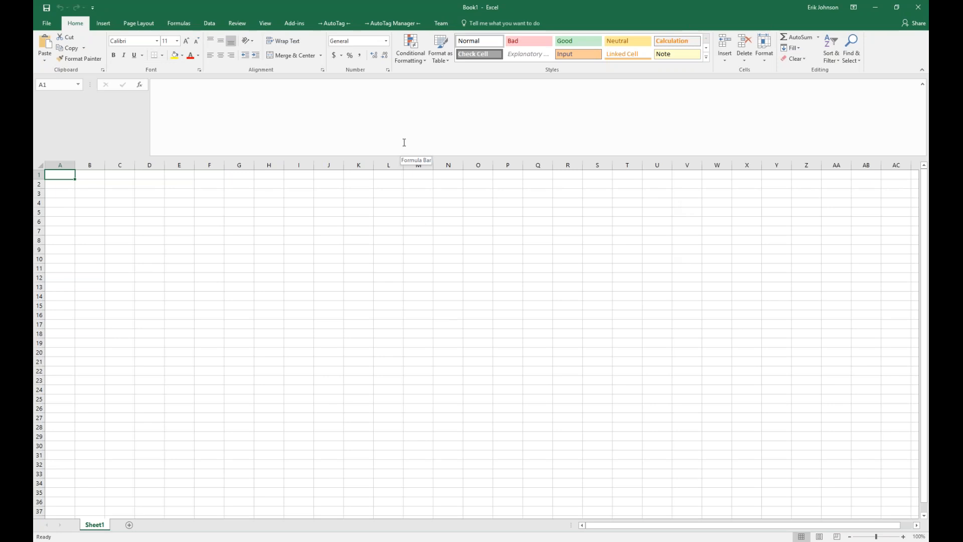
{"action": "left_click", "coordinate": [401, 21]}
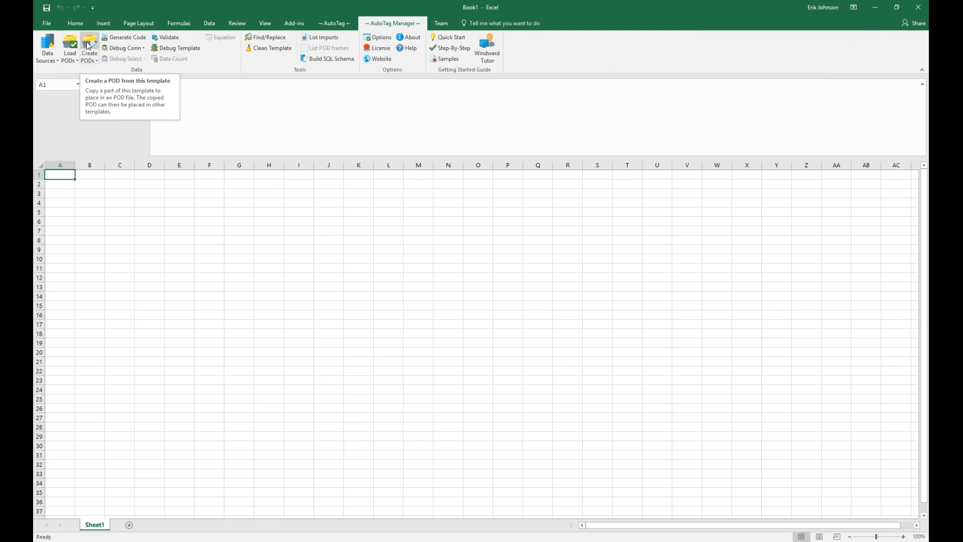
{"action": "left_click", "coordinate": [56, 62]}
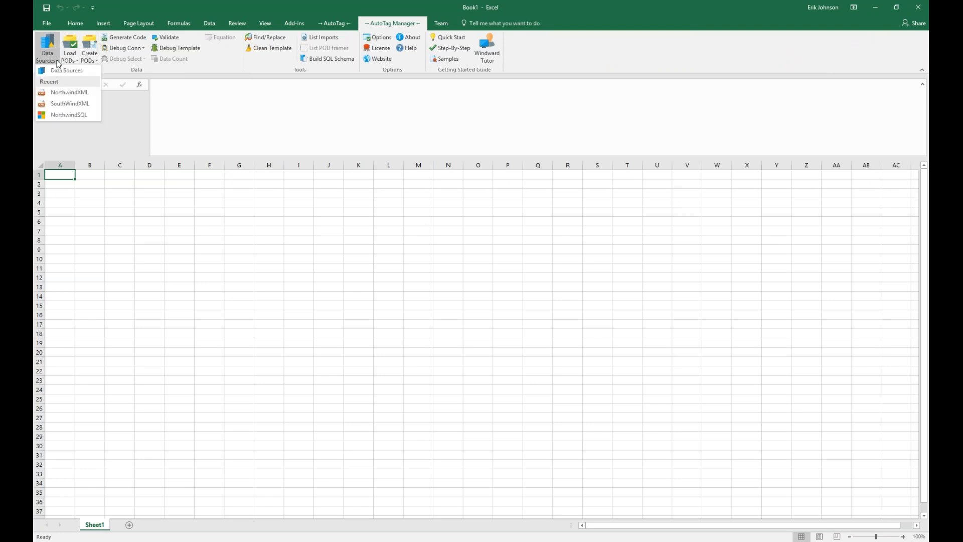
{"action": "left_click", "coordinate": [82, 93]}
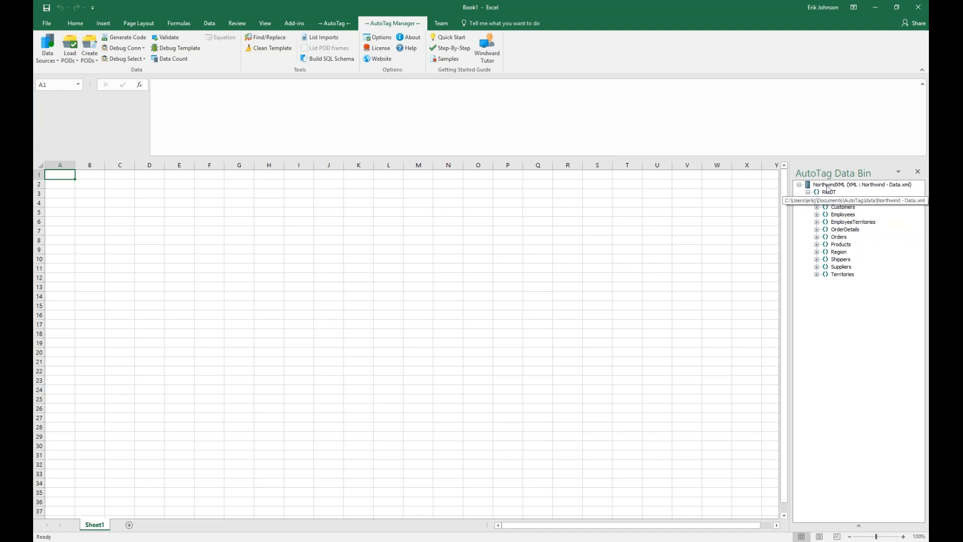
{"action": "left_click", "coordinate": [817, 214]}
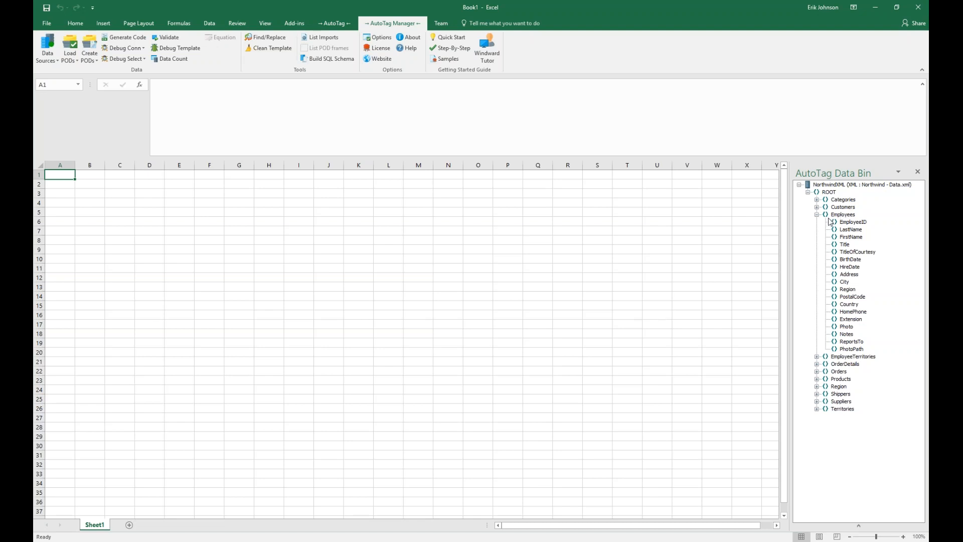
Insert a ForEach tag in cell B2 and give it the nickname [Employees:].
{"action": "left_click", "coordinate": [89, 184]}
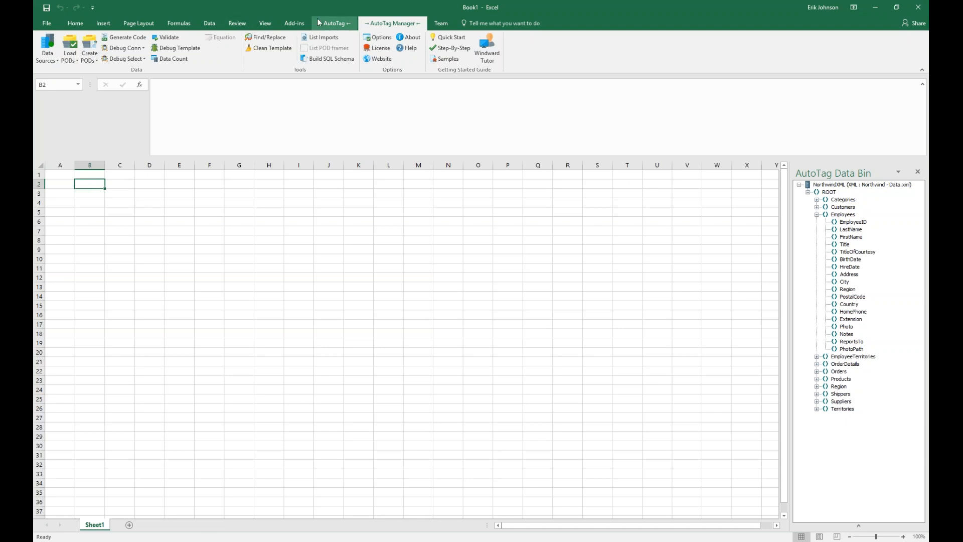
{"action": "left_click", "coordinate": [334, 23]}
{"action": "left_click", "coordinate": [145, 47]}
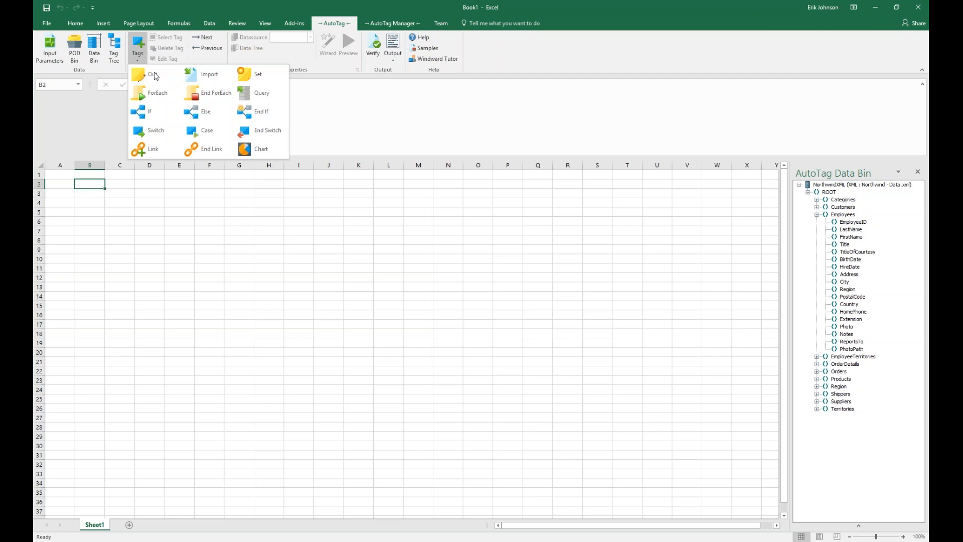
{"action": "left_click", "coordinate": [159, 91]}
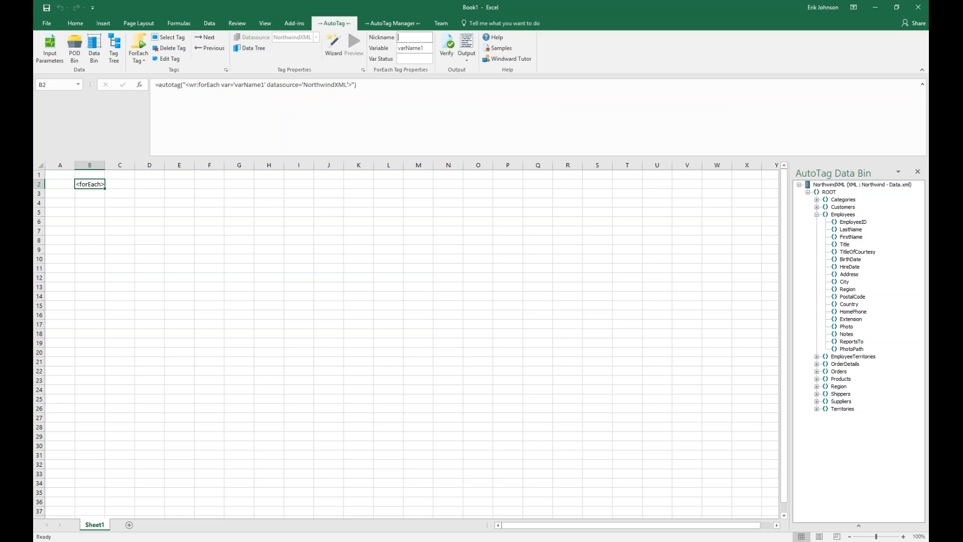
{"action": "type", "text": "[Employees:"}
{"action": "left_click", "coordinate": [389, 243]}
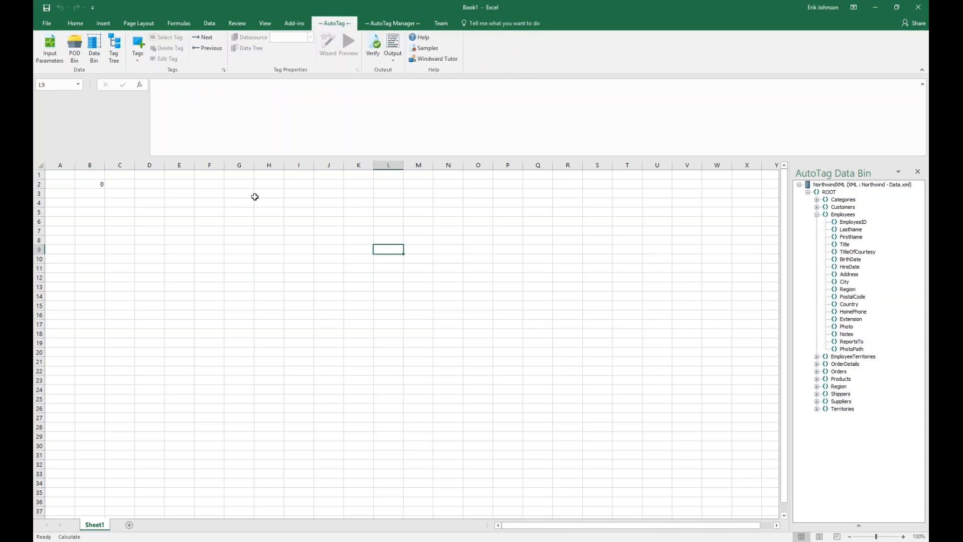
{"action": "left_click", "coordinate": [102, 184]}
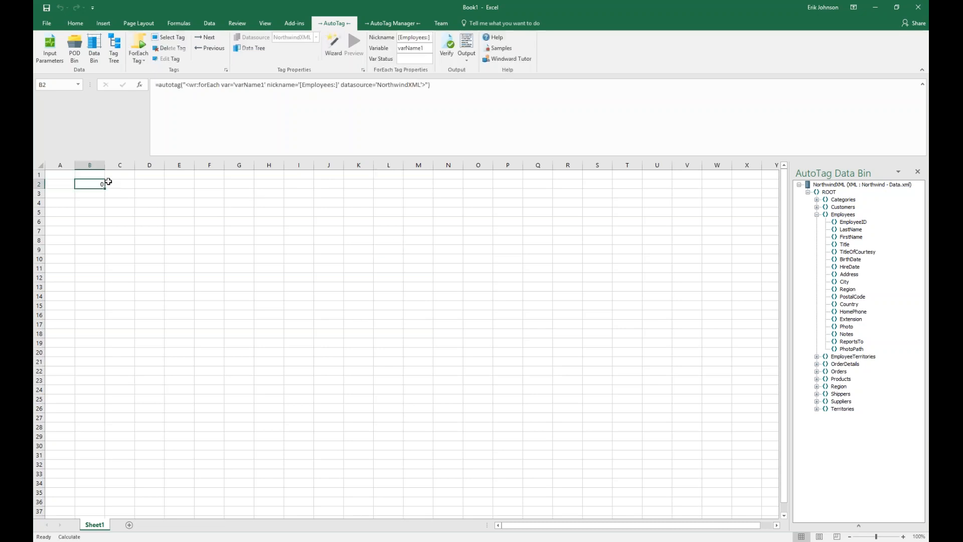
Set the ForEach tag in B2 to select the Employees node and widen column B to fit the tag.
{"action": "left_click", "coordinate": [260, 49]}
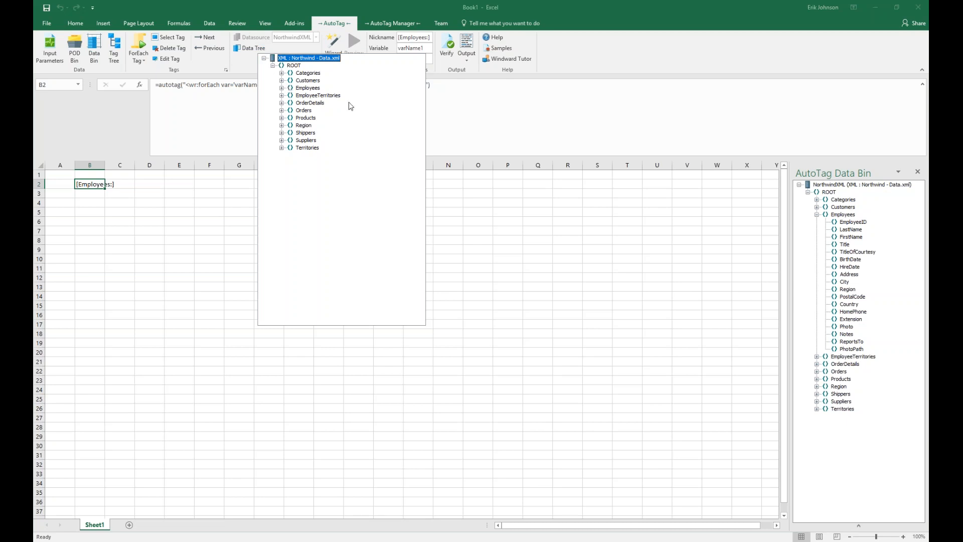
{"action": "left_click", "coordinate": [282, 88]}
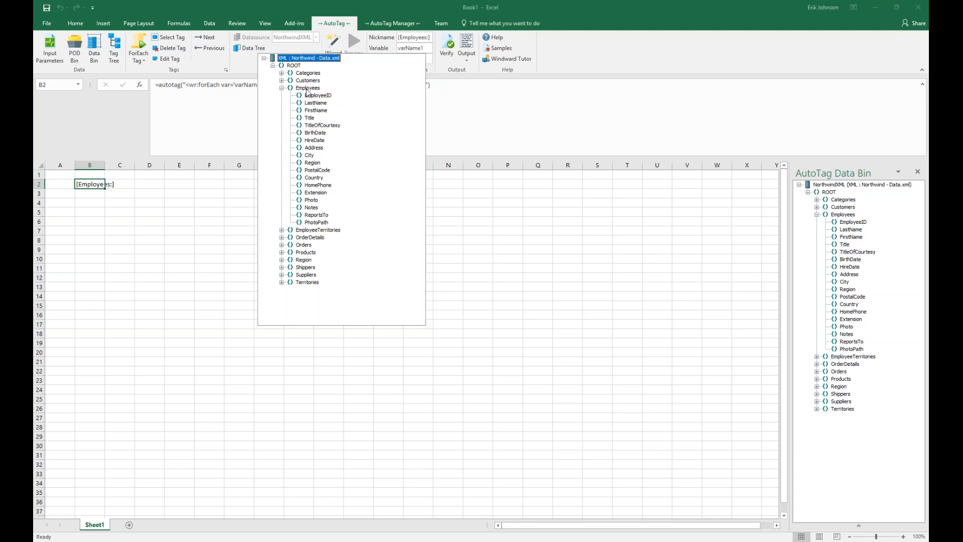
{"action": "left_click", "coordinate": [308, 89]}
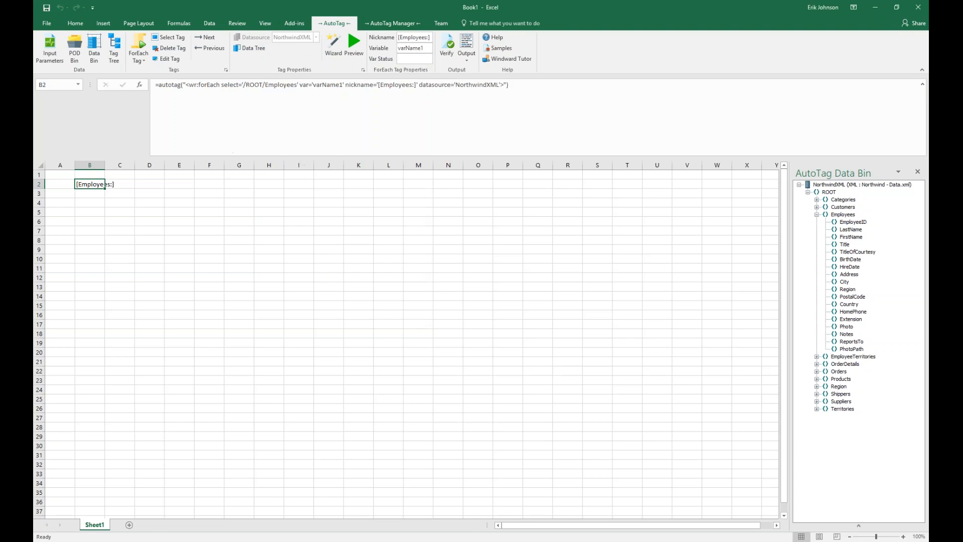
{"action": "left_click_drag", "start_coordinate": [105, 171], "coordinate": [139, 170]}
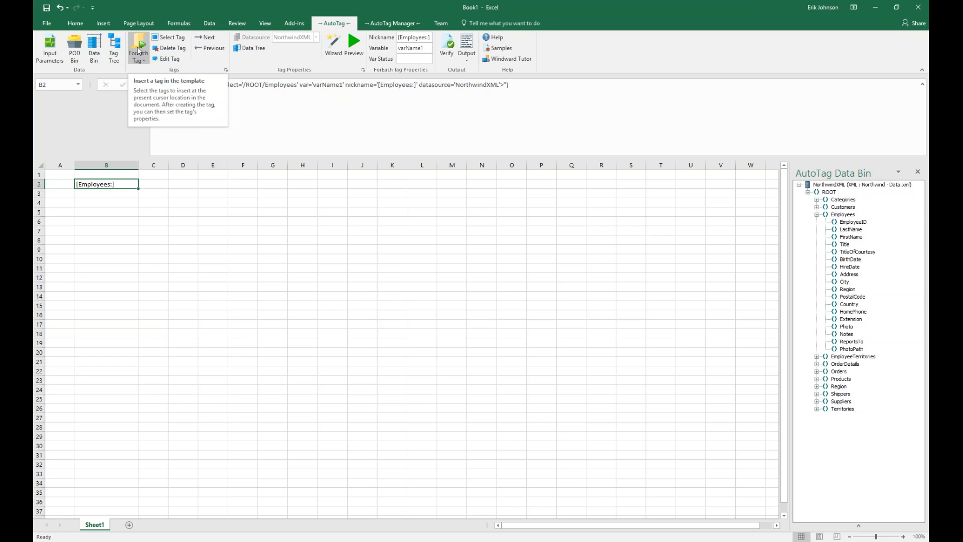
Add an Out tag after the [Employees:] tag in cell B2 and set it to select the loop's FirstName field.
{"action": "left_click", "coordinate": [139, 51]}
{"action": "left_click", "coordinate": [146, 73]}
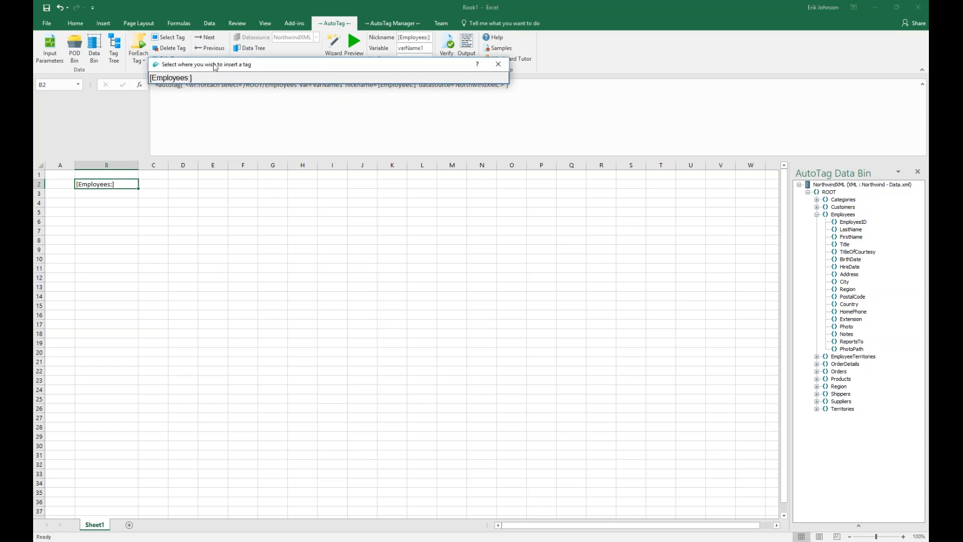
{"action": "left_click_drag", "start_coordinate": [215, 68], "coordinate": [214, 258]}
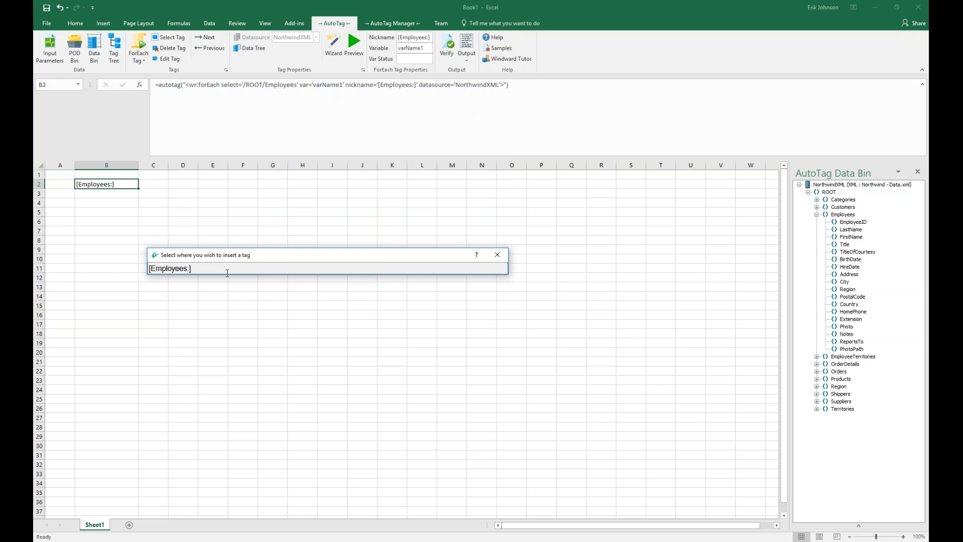
{"action": "left_click", "coordinate": [191, 269]}
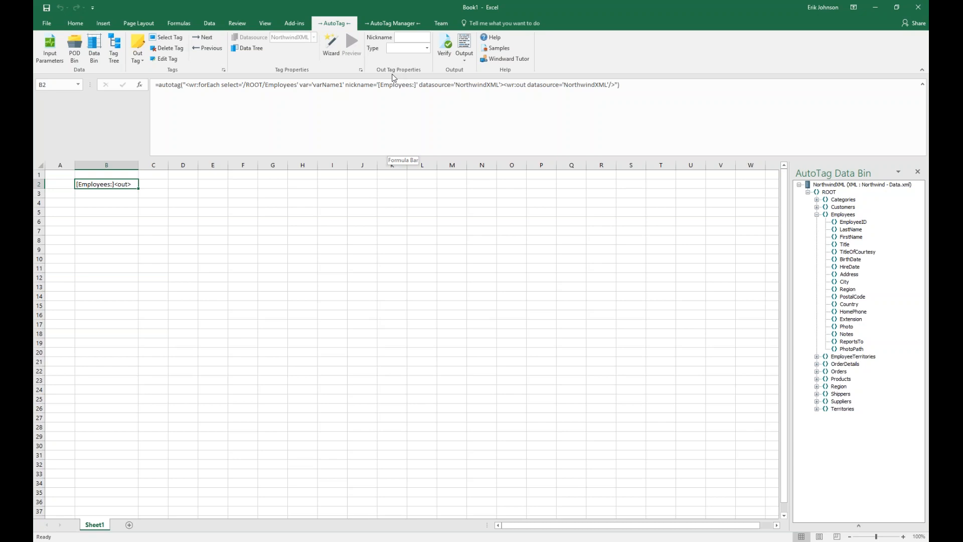
{"action": "left_click", "coordinate": [263, 50]}
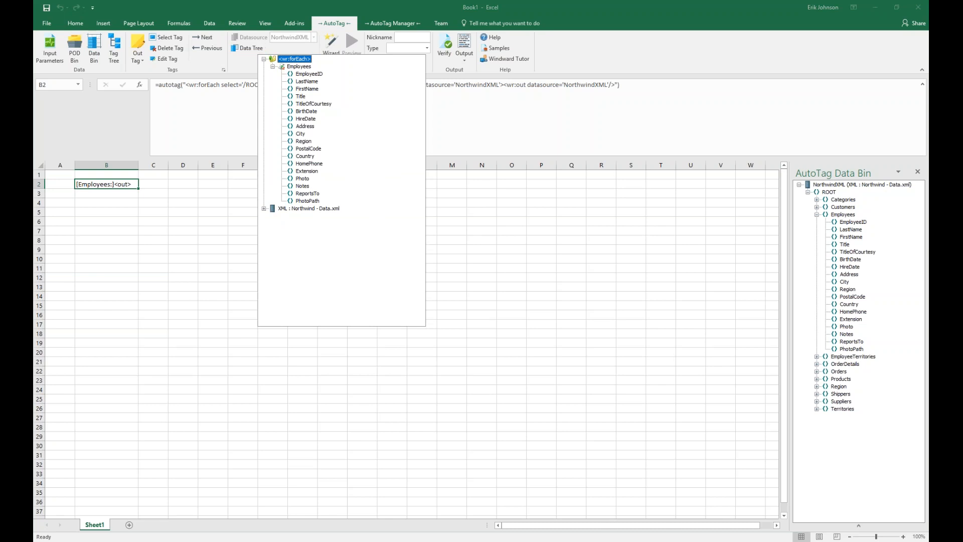
{"action": "double_click", "coordinate": [303, 89]}
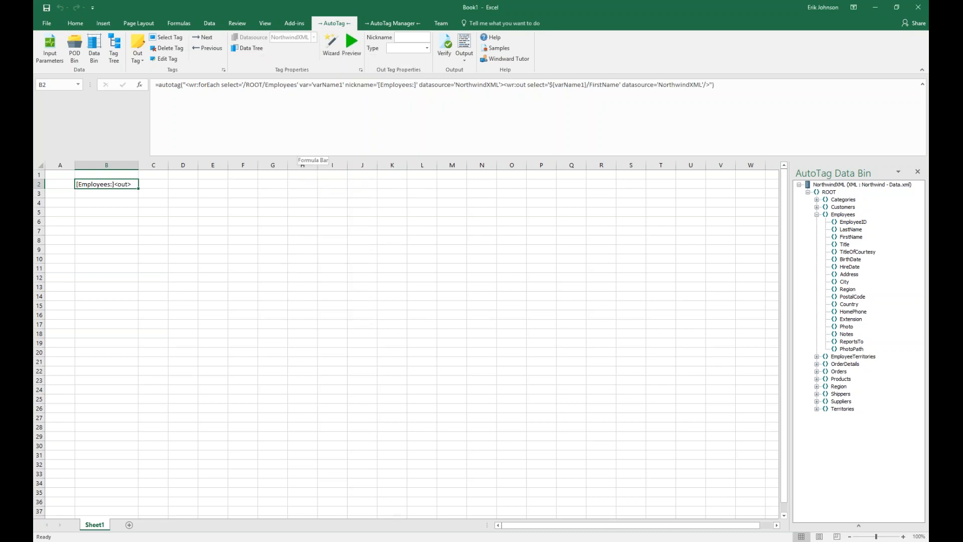
Give the Out tag in B2 the nickname [FirstName] and widen column B to fit both tags.
{"action": "left_click", "coordinate": [399, 36]}
{"action": "type", "text": "[FirstName"}
{"action": "key", "text": "Return"}
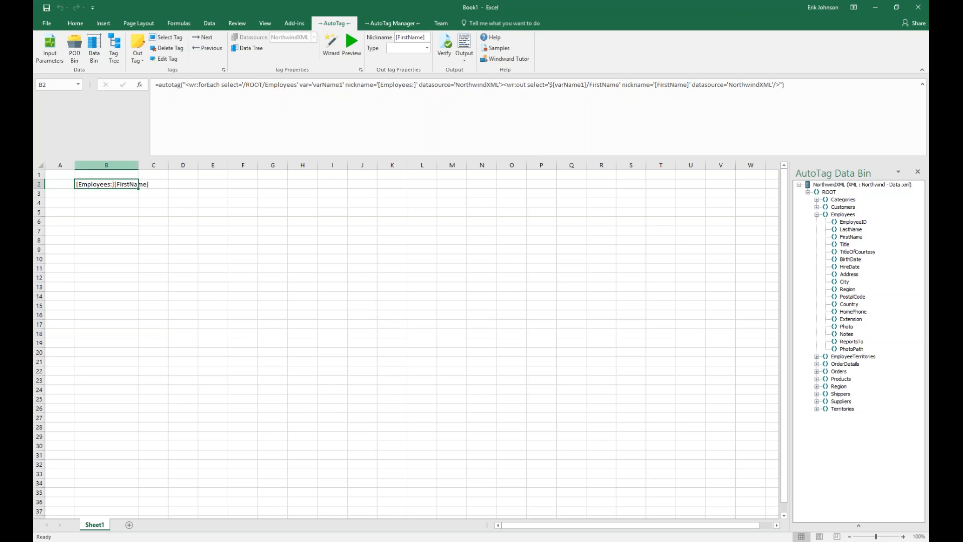
{"action": "left_click_drag", "start_coordinate": [138, 166], "coordinate": [168, 167]}
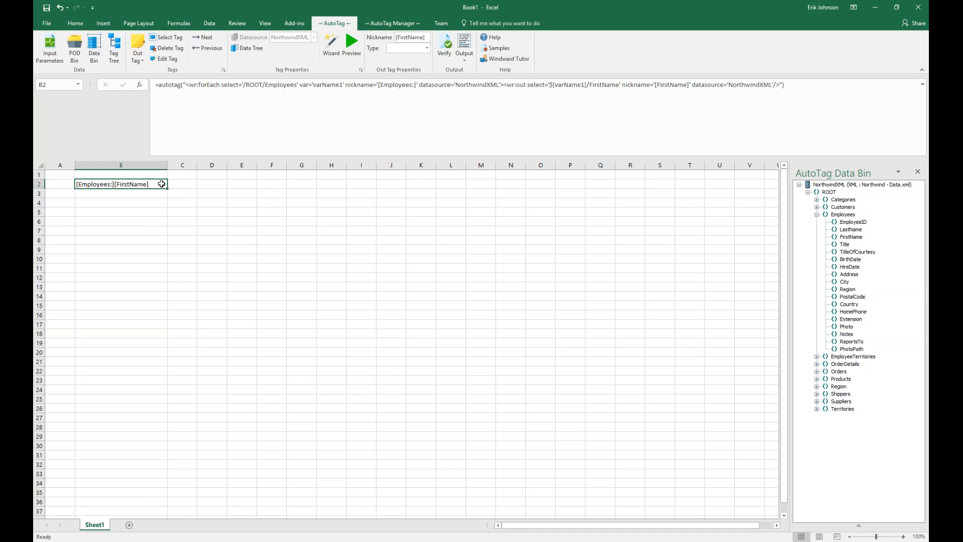
Insert an Out tag in cell C2 and give it the nickname [LastName].
{"action": "left_click", "coordinate": [186, 184]}
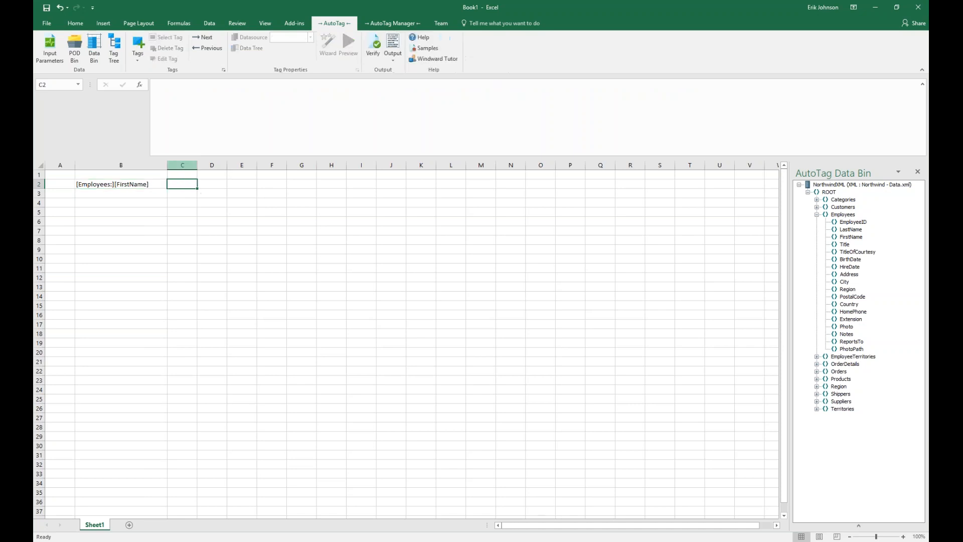
{"action": "left_click", "coordinate": [132, 55]}
{"action": "left_click", "coordinate": [158, 80]}
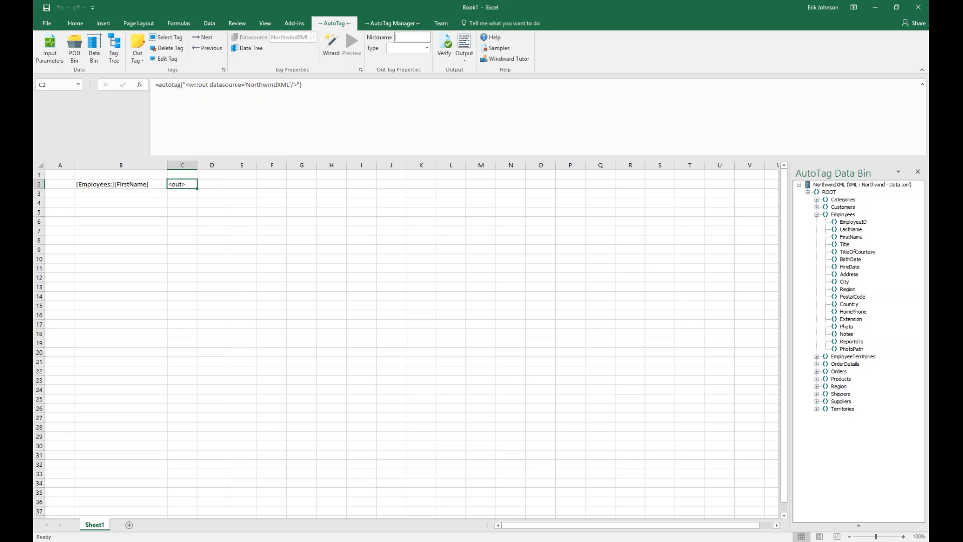
{"action": "type", "text": "[LastName"}
{"action": "key", "text": "Return"}
Set the Out tag in C2 to select the loop's FirstName field, and adjust columns B and C to fit their tags.
{"action": "left_click", "coordinate": [251, 49]}
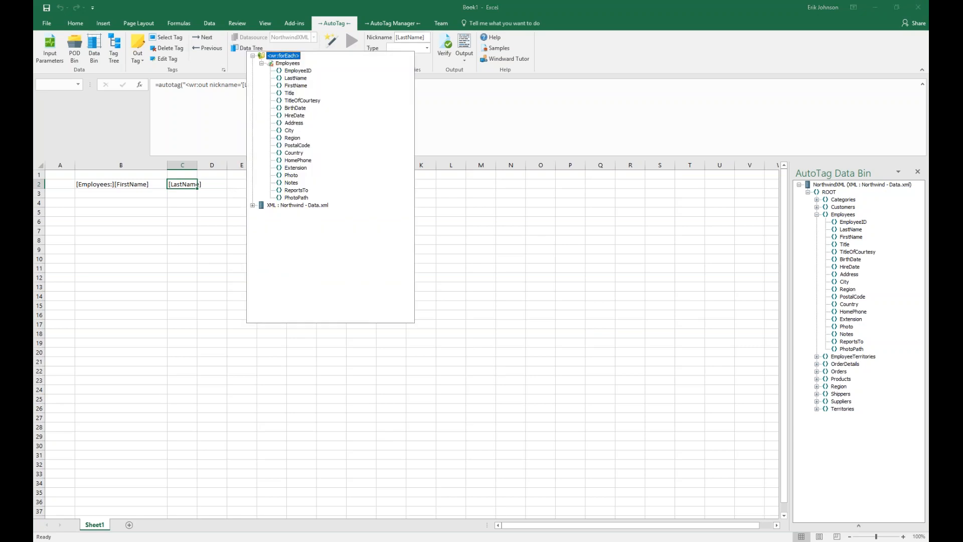
{"action": "left_click", "coordinate": [297, 86]}
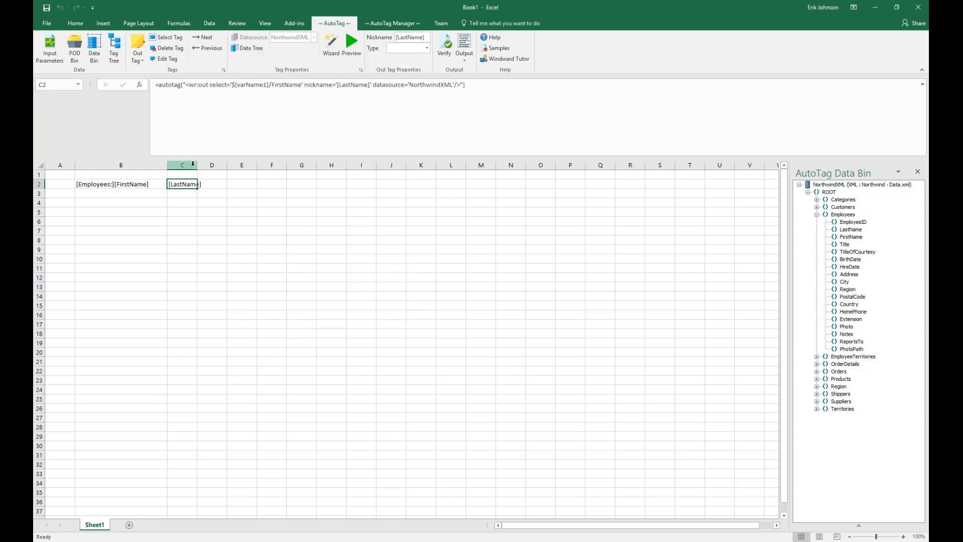
{"action": "left_click_drag", "start_coordinate": [197, 165], "coordinate": [270, 166]}
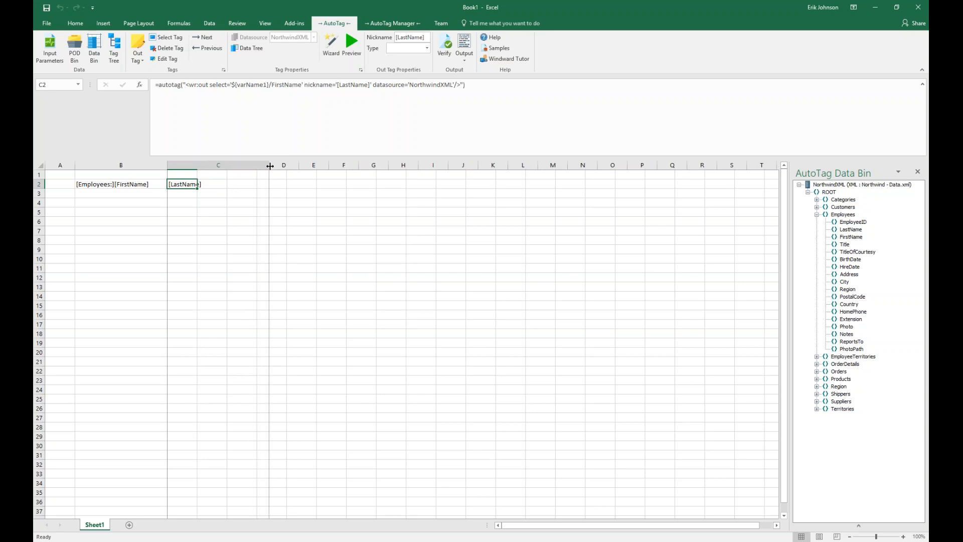
{"action": "left_click_drag", "start_coordinate": [168, 167], "coordinate": [152, 168]}
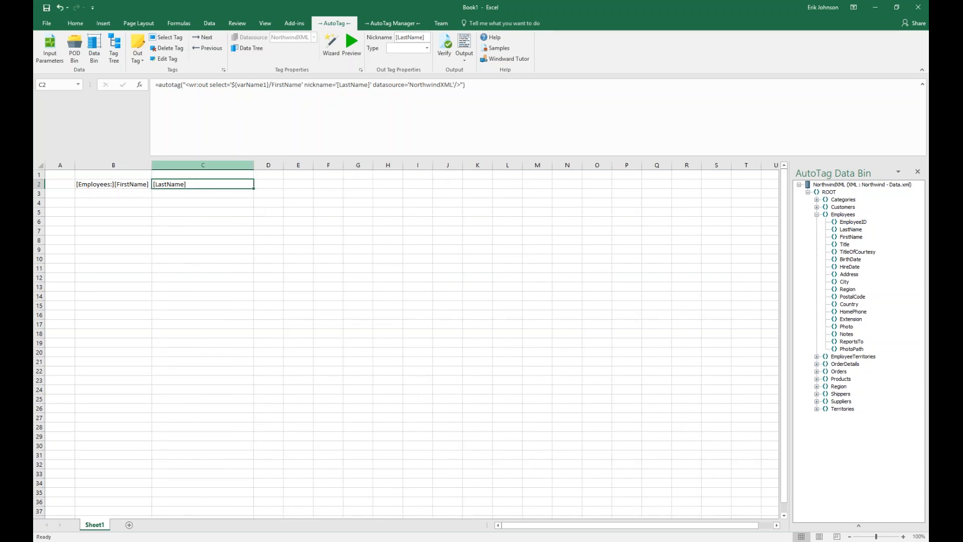
Insert an Out tag nicknamed [Country] in cell D2 and set it to select the loop's Country field.
{"action": "left_click", "coordinate": [276, 183]}
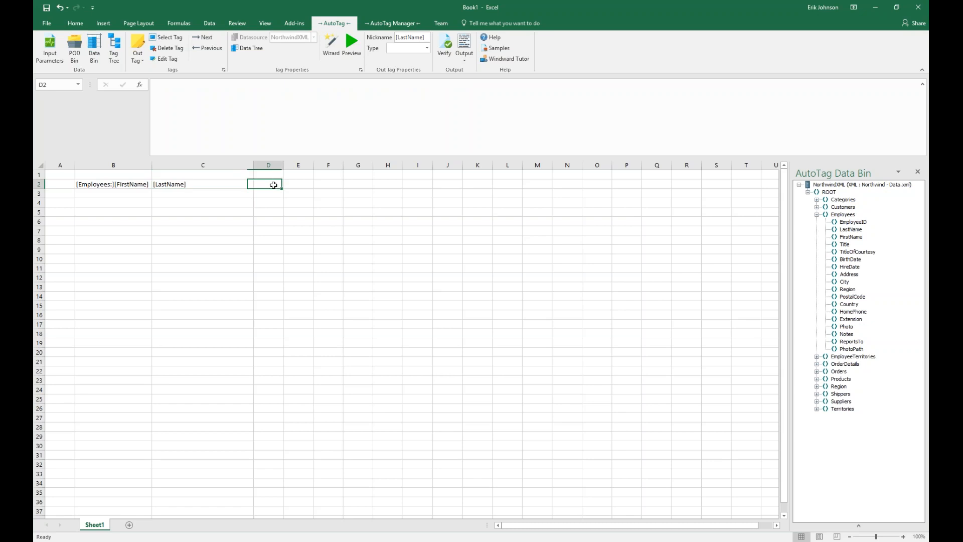
{"action": "left_click", "coordinate": [137, 47]}
{"action": "left_click", "coordinate": [156, 79]}
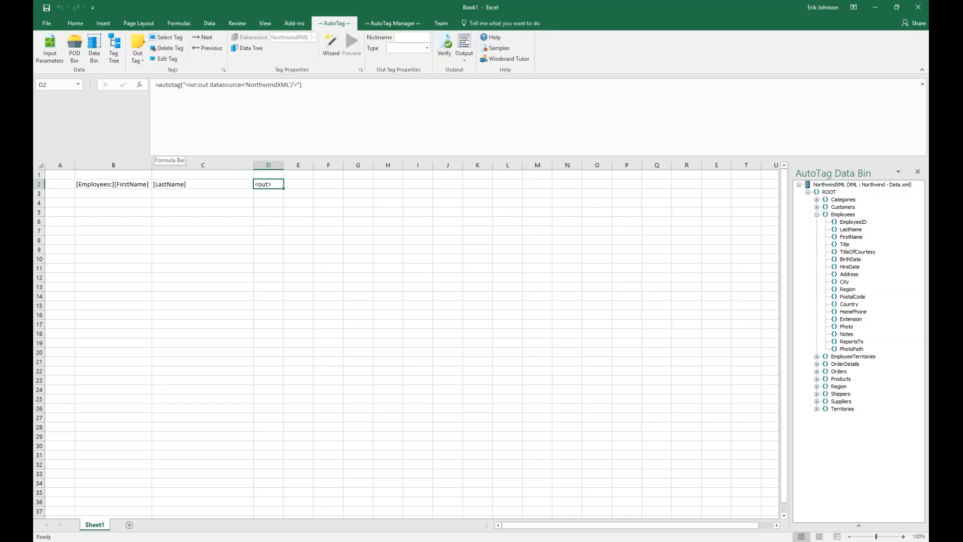
{"action": "type", "text": "[Country"}
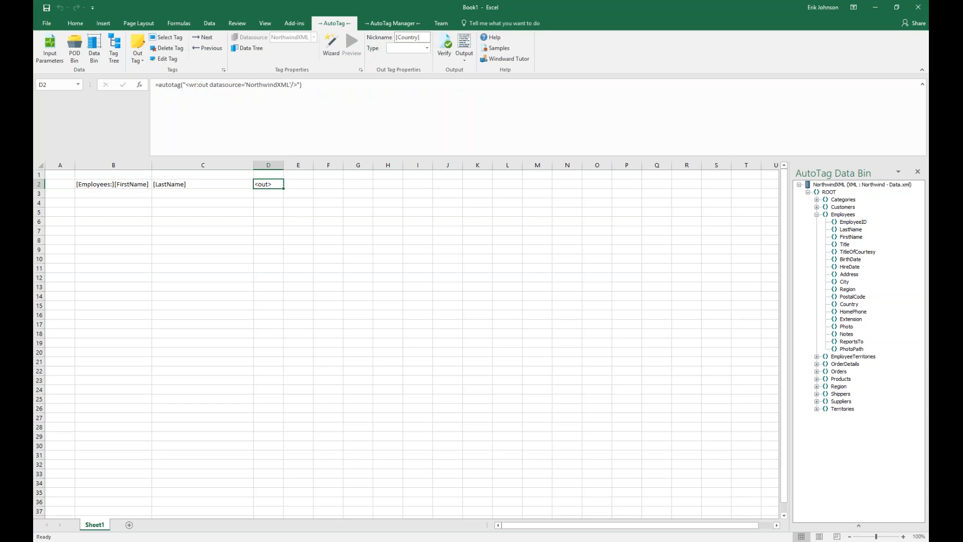
{"action": "key", "text": "Return"}
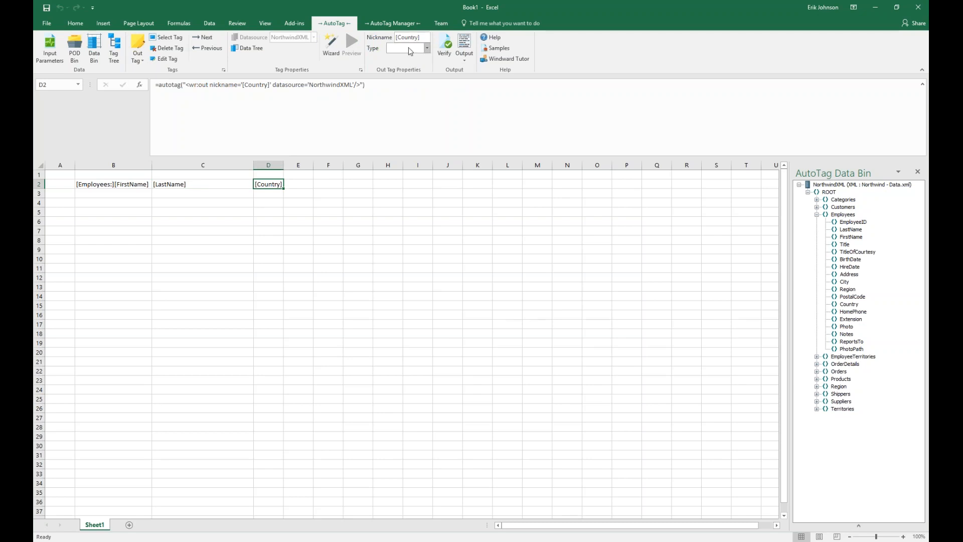
{"action": "left_click", "coordinate": [247, 49]}
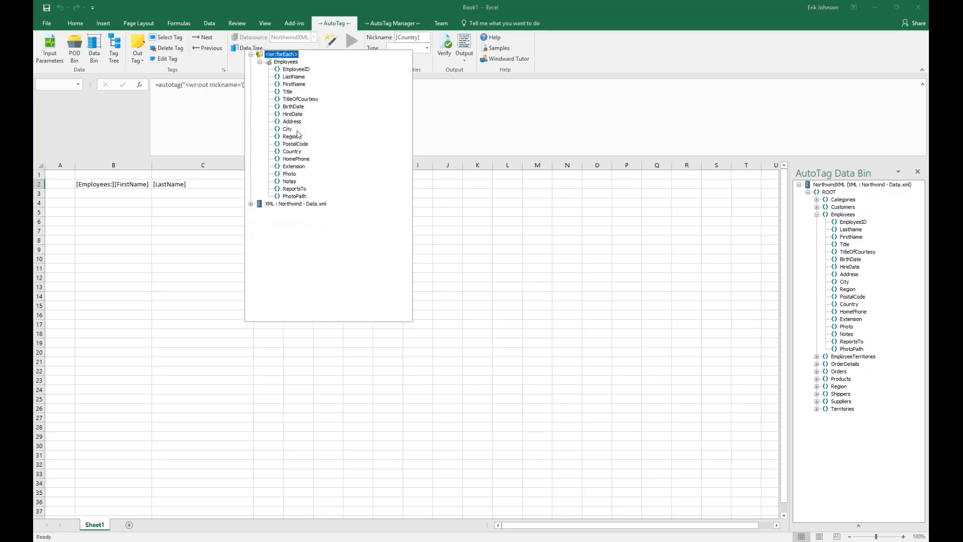
{"action": "left_click", "coordinate": [294, 151]}
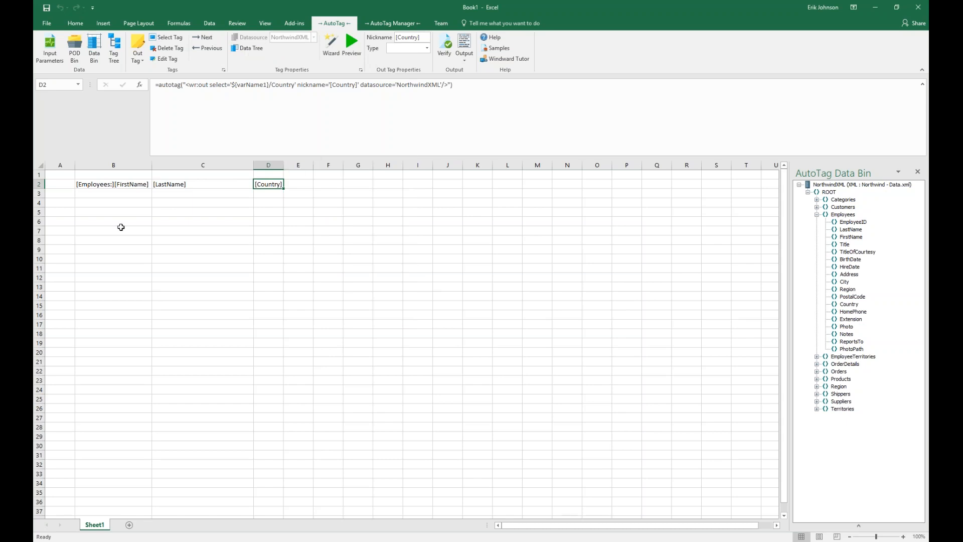
Insert an End ForEach tag in cell B3 and give it the nickname [EndForEach].
{"action": "left_click", "coordinate": [103, 197]}
{"action": "left_click", "coordinate": [137, 48]}
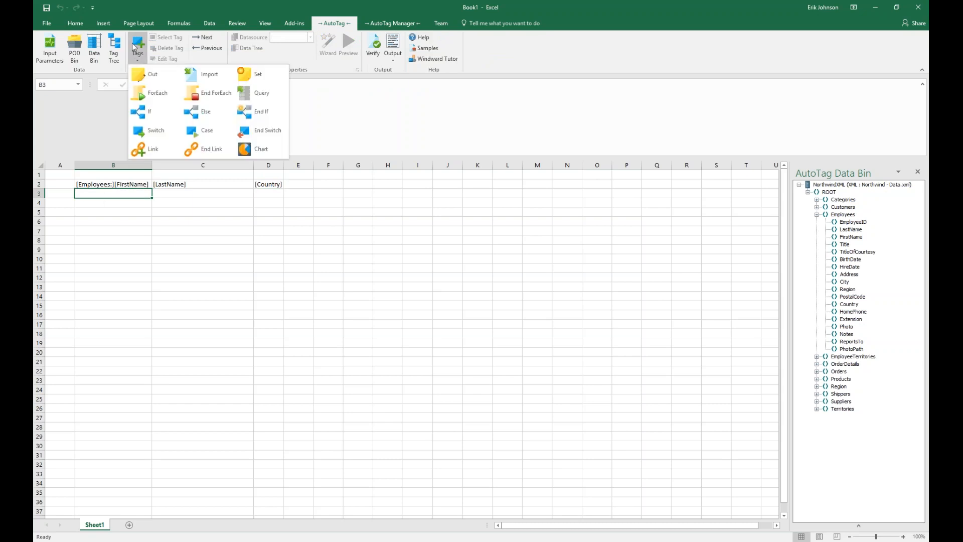
{"action": "left_click", "coordinate": [187, 97]}
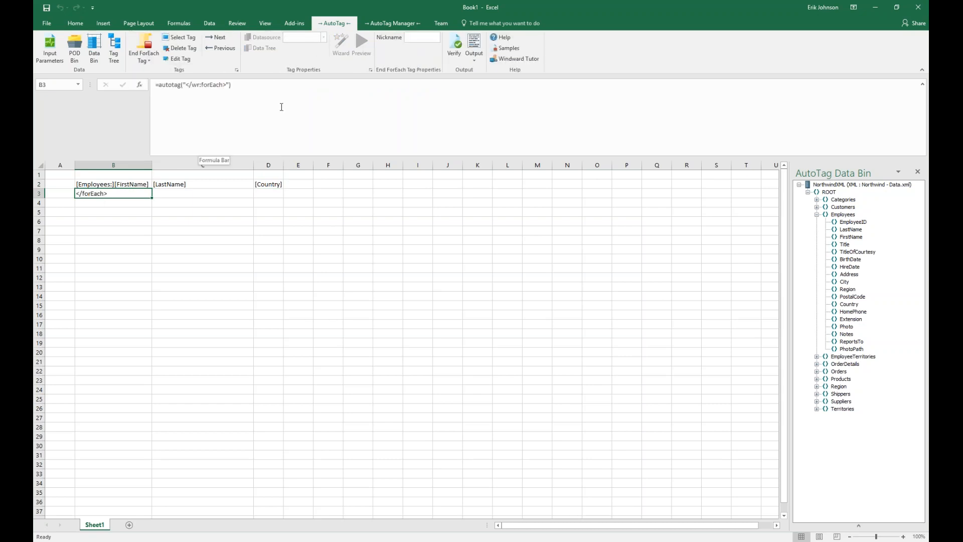
{"action": "left_click", "coordinate": [424, 38]}
{"action": "type", "text": "[EndForEach"}
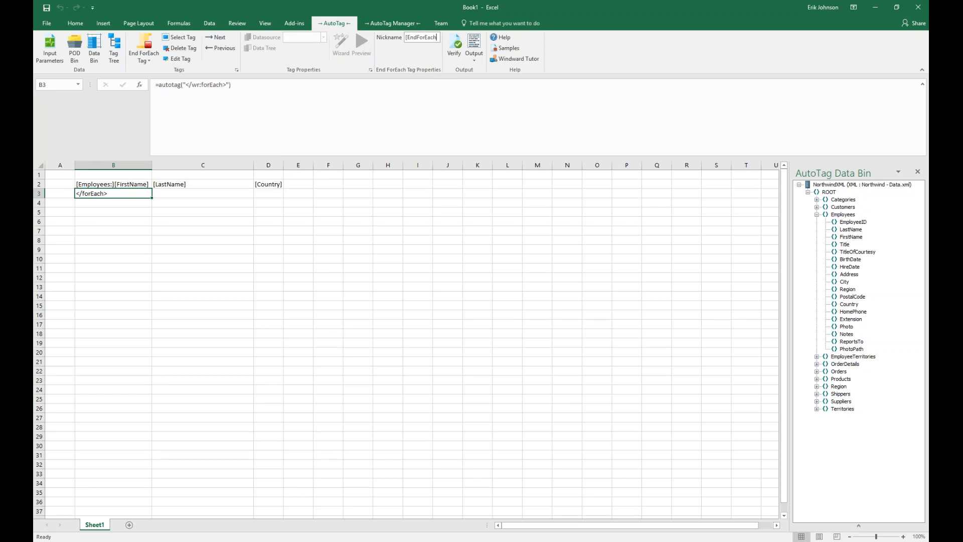
{"action": "type", "text": "]"}
{"action": "key", "text": "Return"}
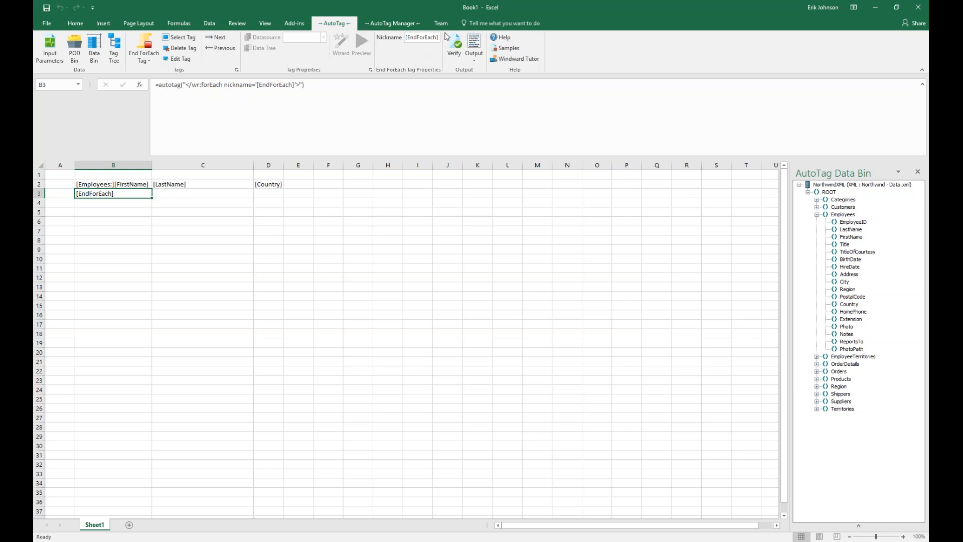
Generate the report output, saving the template to the Desktop as Book1.
{"action": "left_click", "coordinate": [472, 44]}
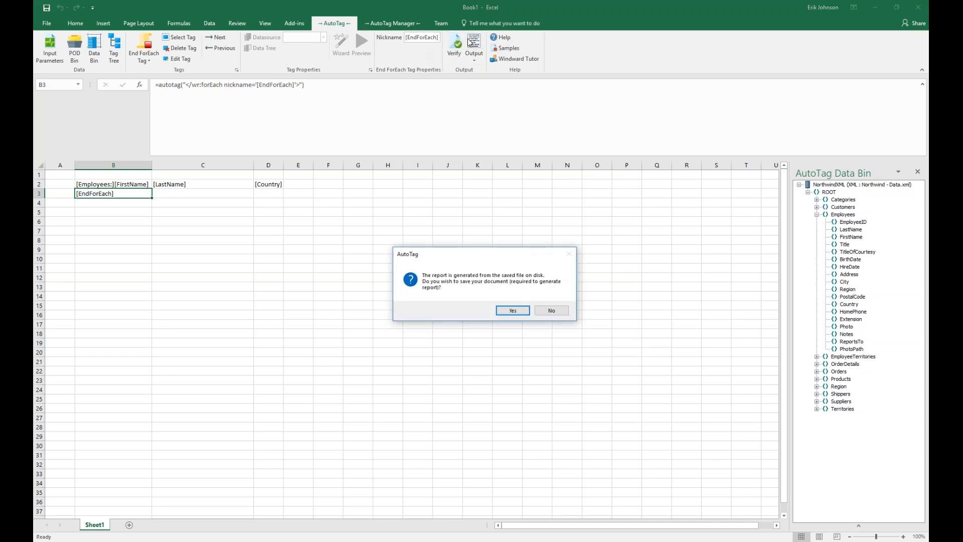
{"action": "left_click", "coordinate": [515, 311]}
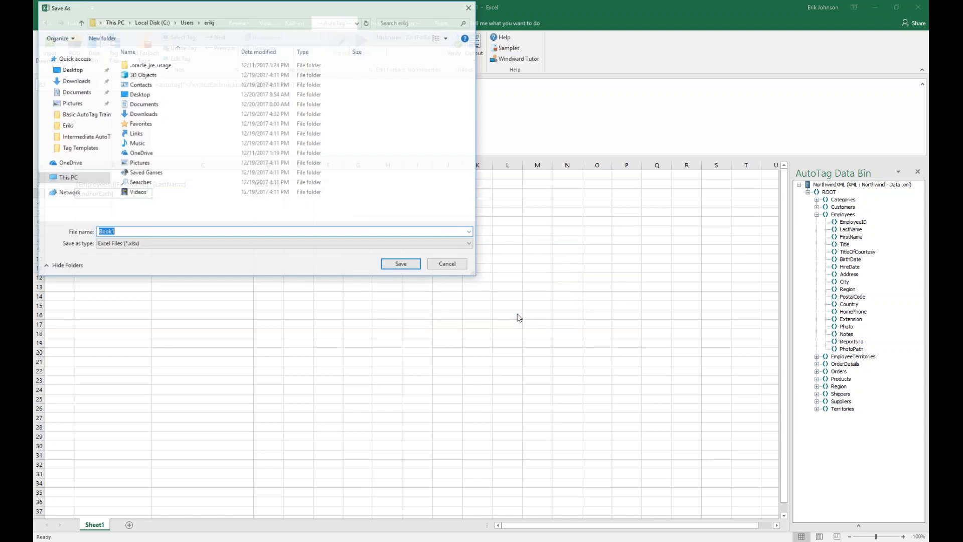
{"action": "left_click", "coordinate": [71, 69]}
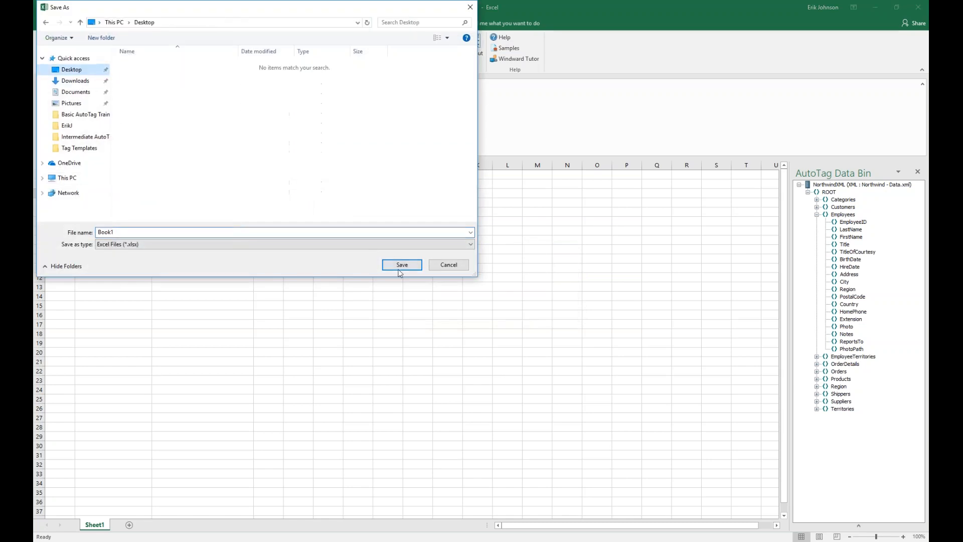
{"action": "left_click", "coordinate": [402, 265]}
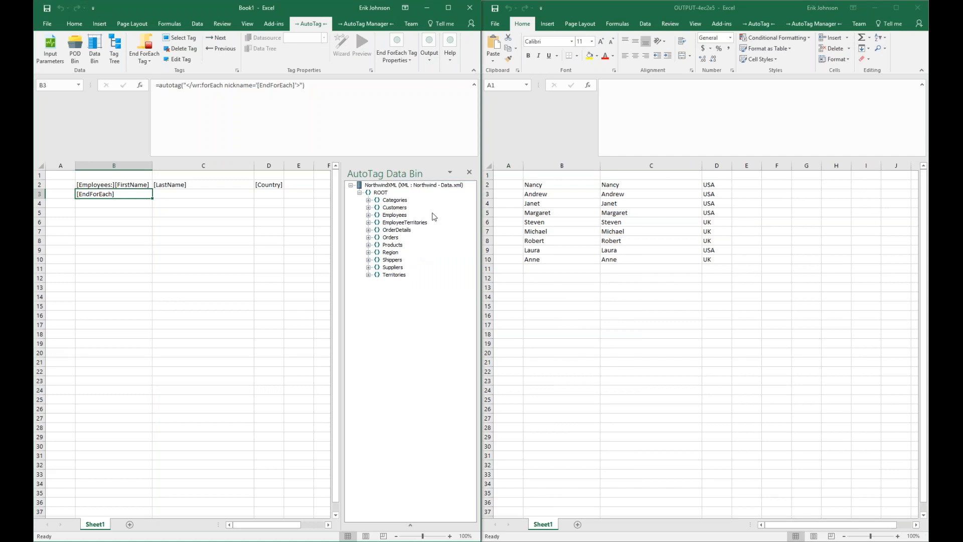
Close the AutoTag Data Bin and the generated output workbook.
{"action": "left_click", "coordinate": [469, 172]}
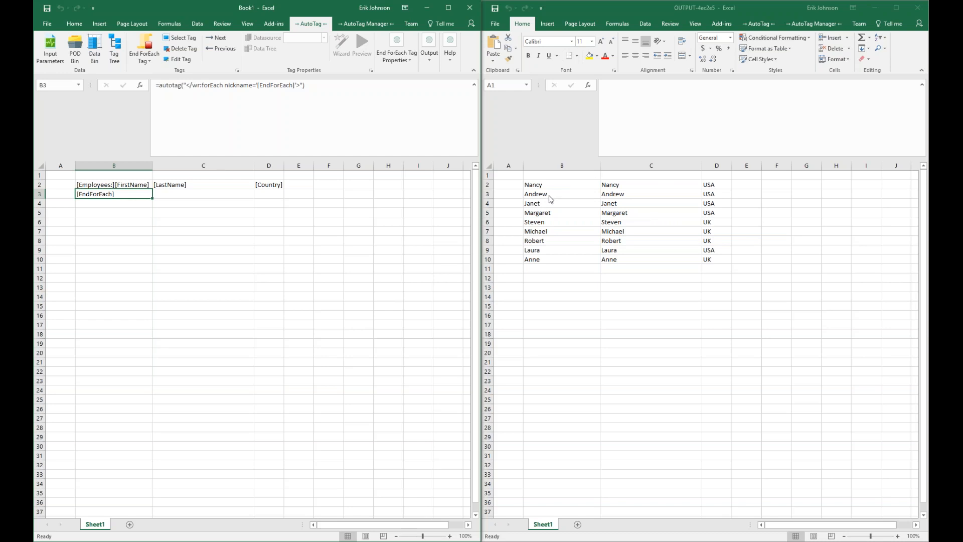
{"action": "left_click", "coordinate": [919, 7]}
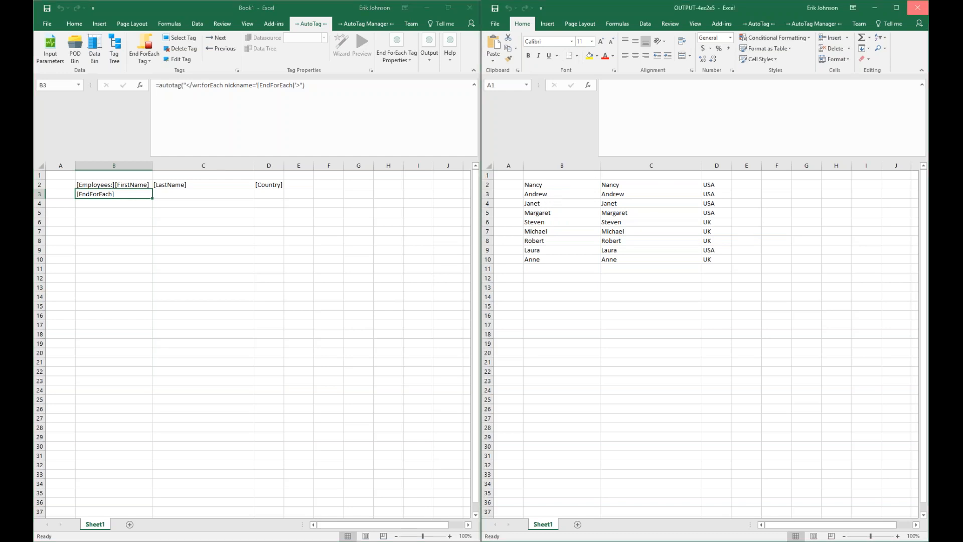
{"action": "left_click", "coordinate": [918, 8]}
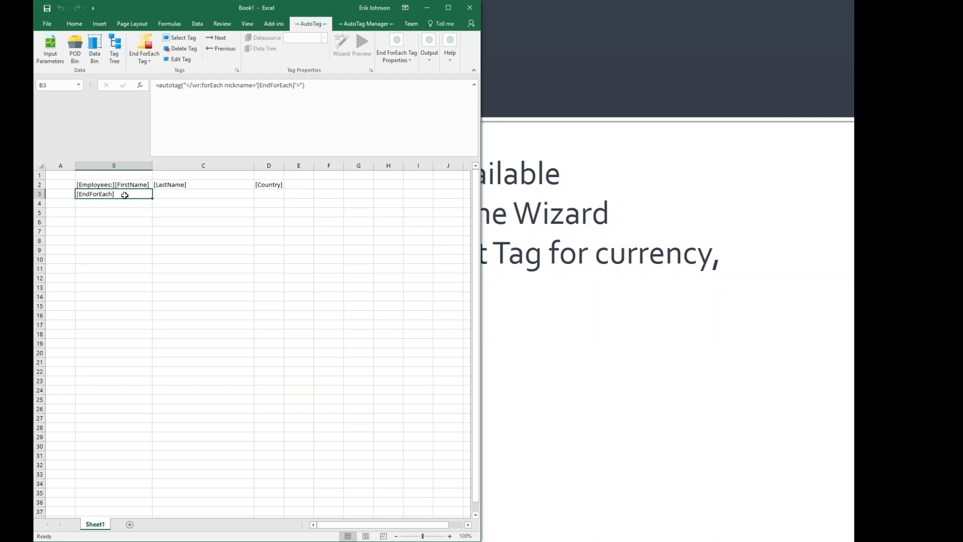
Maximize the template and add the text "abc", set off by spaces, between the ForEach and Out tags in B2's formula.
{"action": "left_click", "coordinate": [123, 183]}
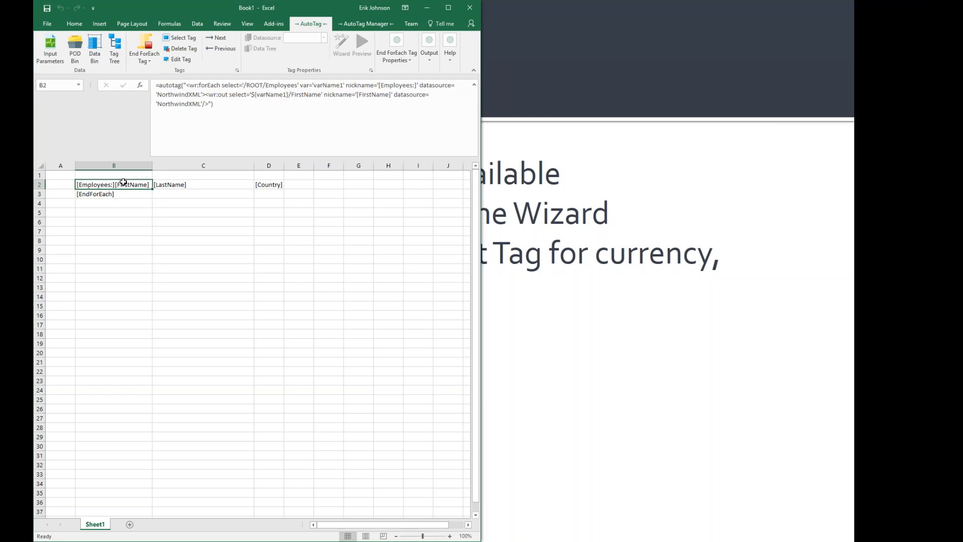
{"action": "left_click", "coordinate": [448, 8]}
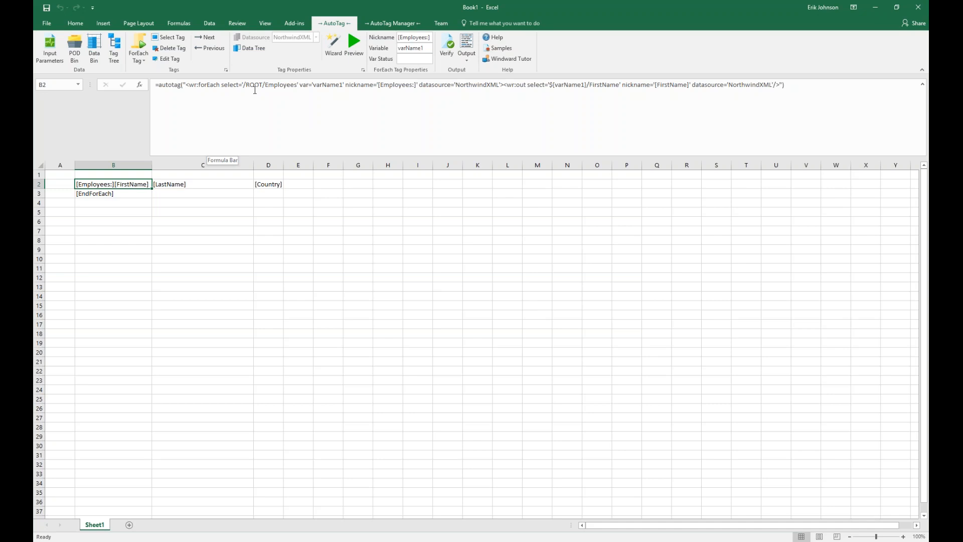
{"action": "left_click", "coordinate": [506, 86]}
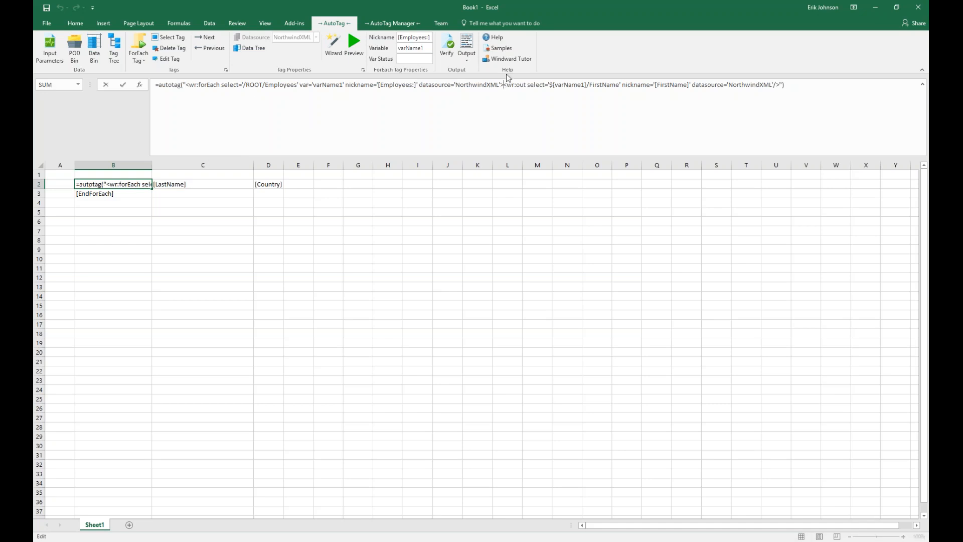
{"action": "type", "text": "ab"}
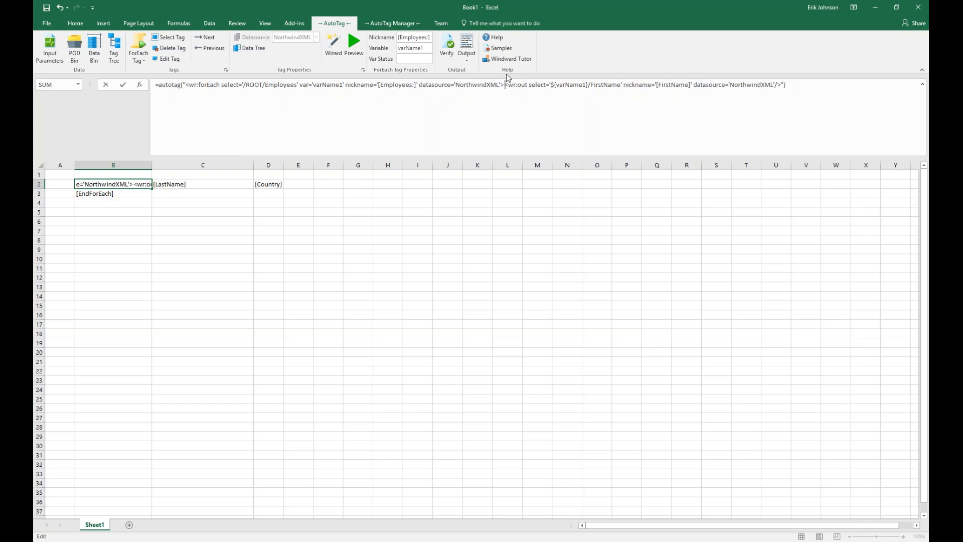
{"action": "type", "text": "c"}
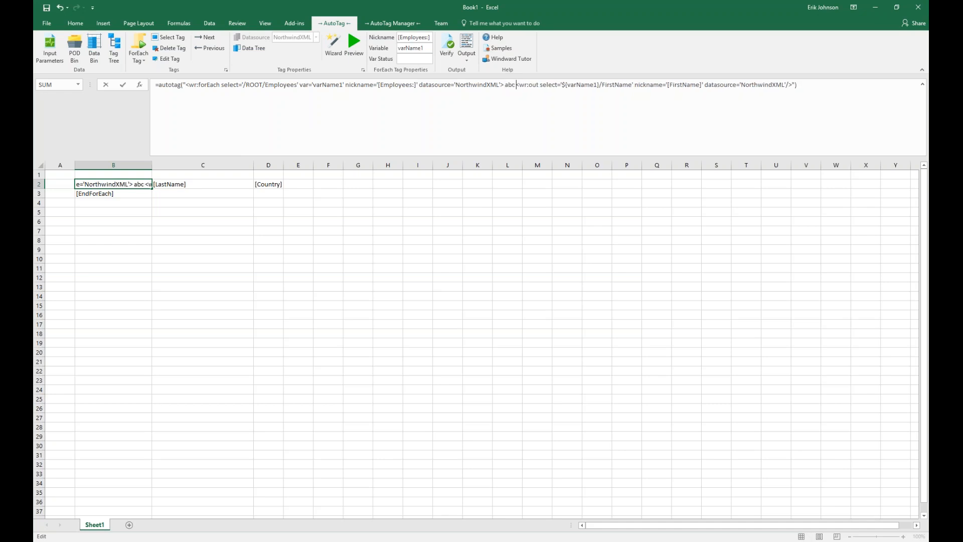
Add the text " def" after the Out tag inside B2's autotag formula, accept it, and widen column B.
{"action": "double_click", "coordinate": [791, 84]}
{"action": "left_click", "coordinate": [799, 107]}
{"action": "type", "text": "def"}
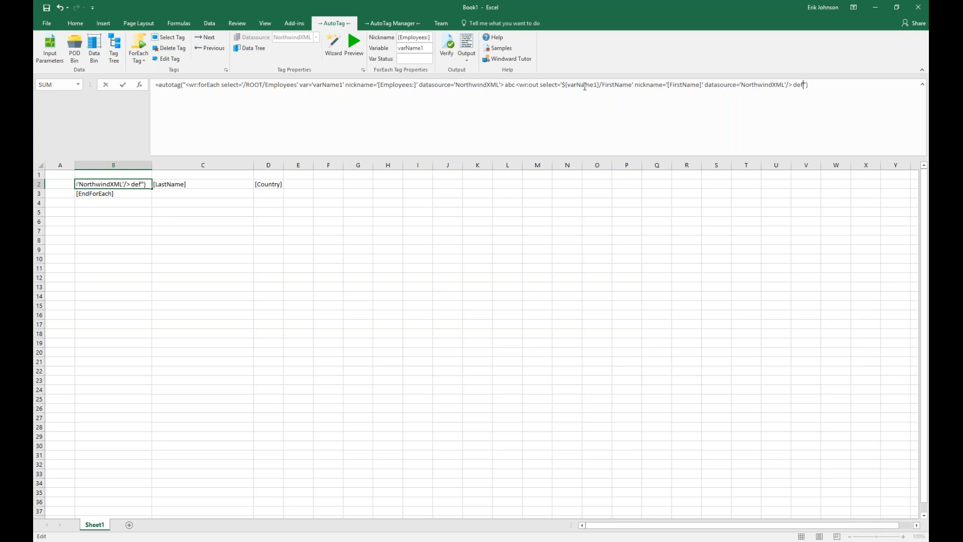
{"action": "left_click", "coordinate": [123, 86]}
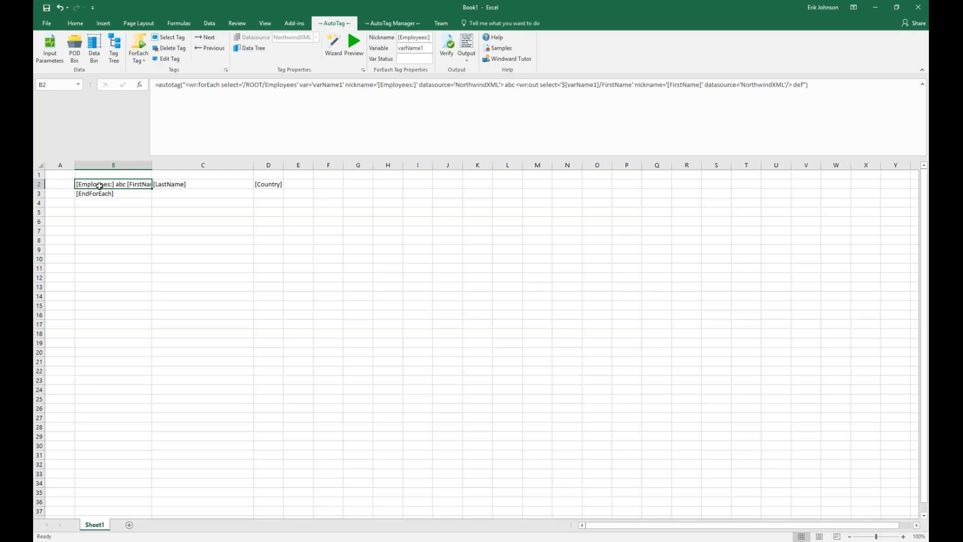
{"action": "left_click_drag", "start_coordinate": [152, 165], "coordinate": [192, 168]}
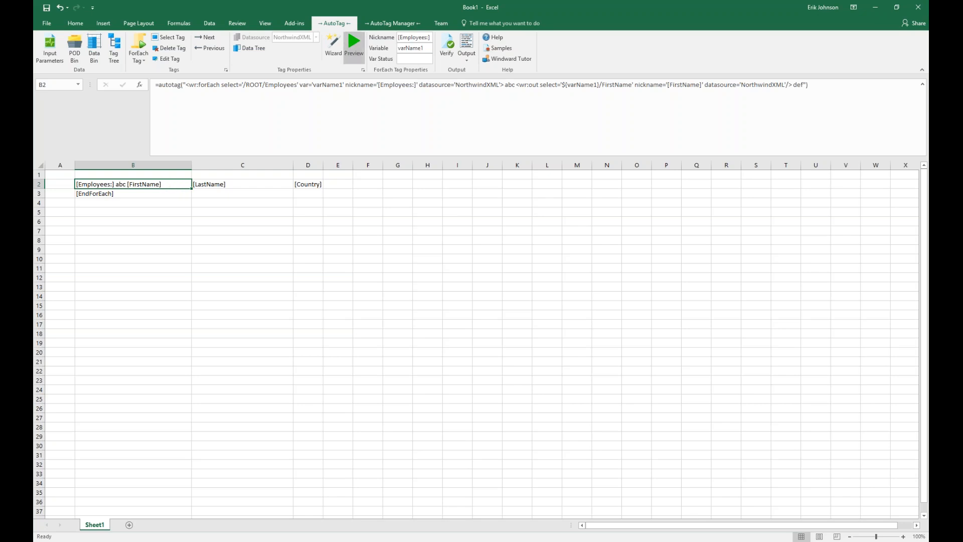
Save the template, generate the report output again, and place the output workbook side by side with Book1.
{"action": "left_click", "coordinate": [354, 45]}
{"action": "left_click", "coordinate": [606, 56]}
{"action": "left_click", "coordinate": [465, 44]}
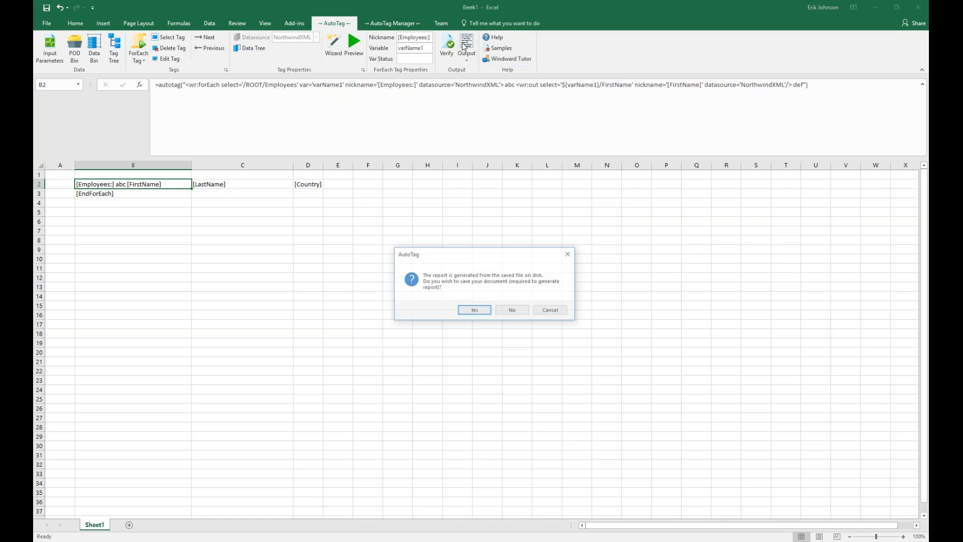
{"action": "left_click", "coordinate": [479, 308]}
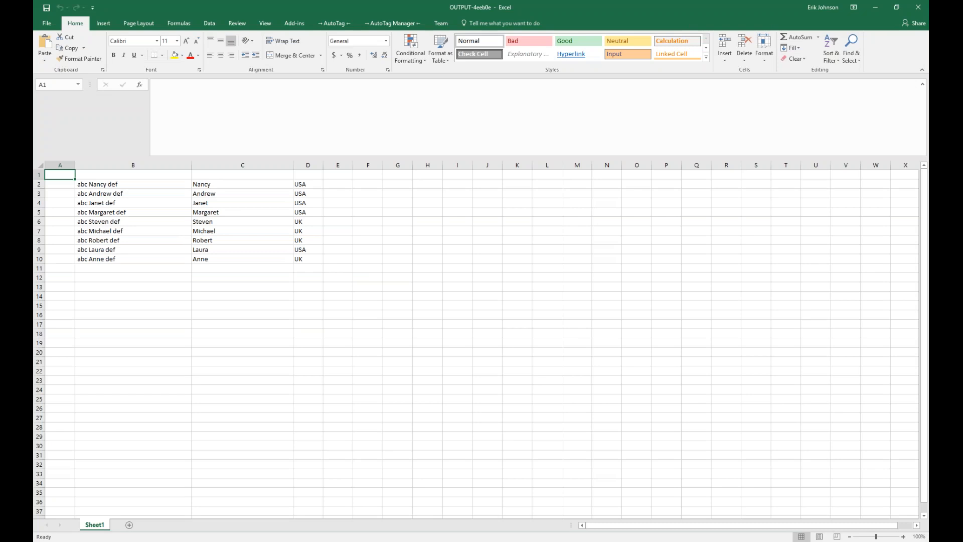
{"action": "key", "text": "super+Right"}
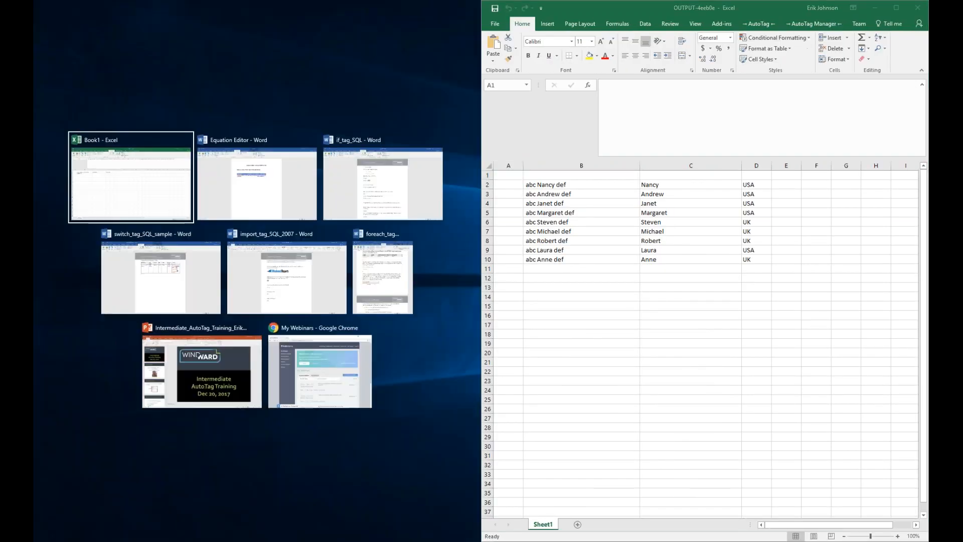
{"action": "key", "text": "Return"}
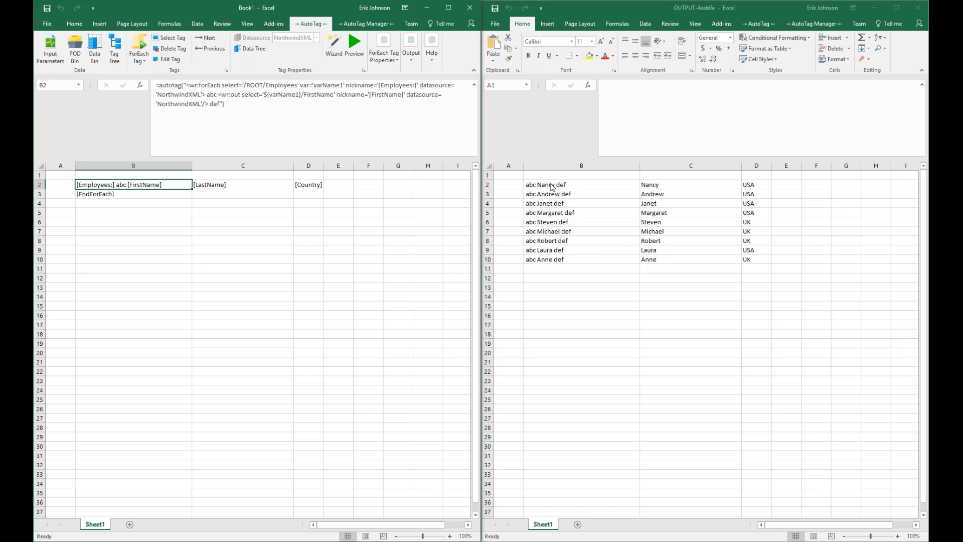
Close the output workbook, maximize the Book1 template, and delete the [FirstName] tag from cell B2.
{"action": "left_click", "coordinate": [922, 9]}
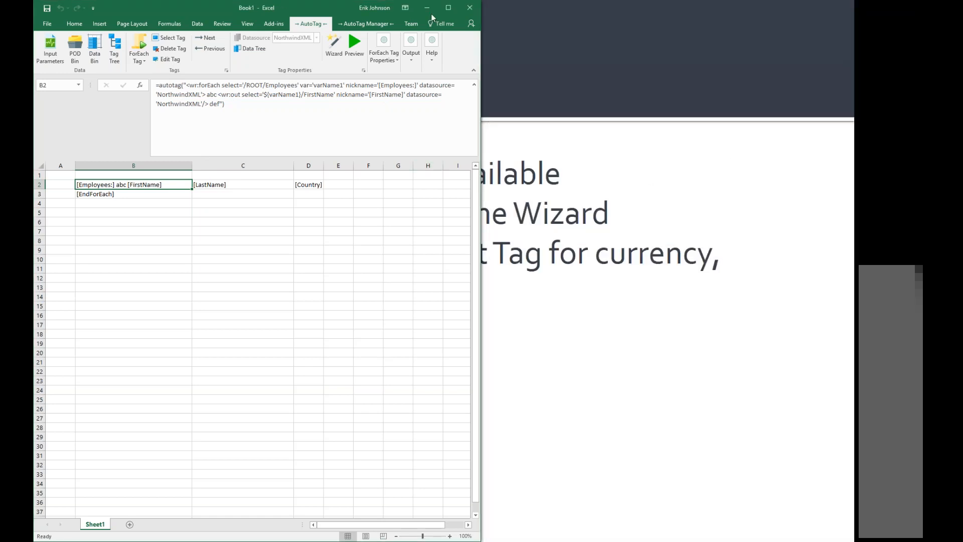
{"action": "left_click", "coordinate": [449, 9]}
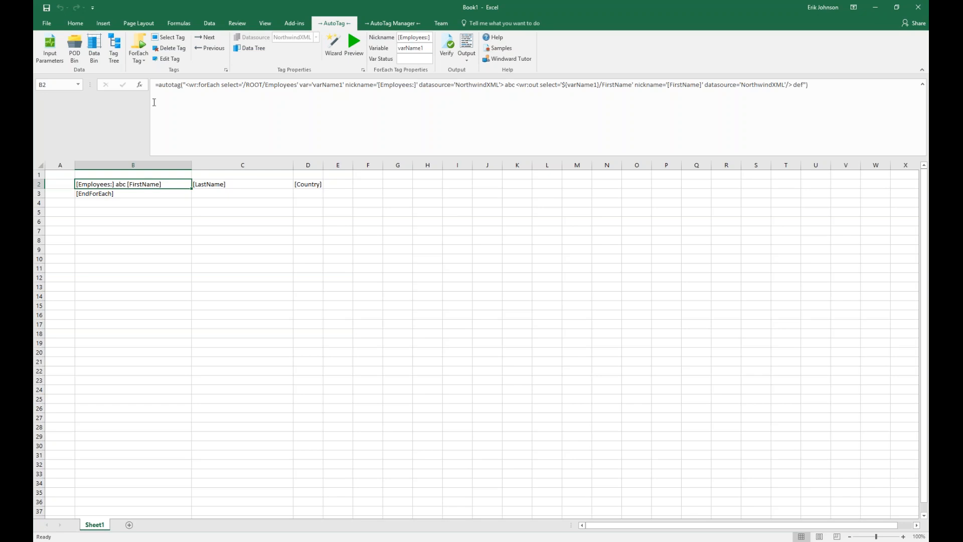
{"action": "left_click", "coordinate": [182, 53]}
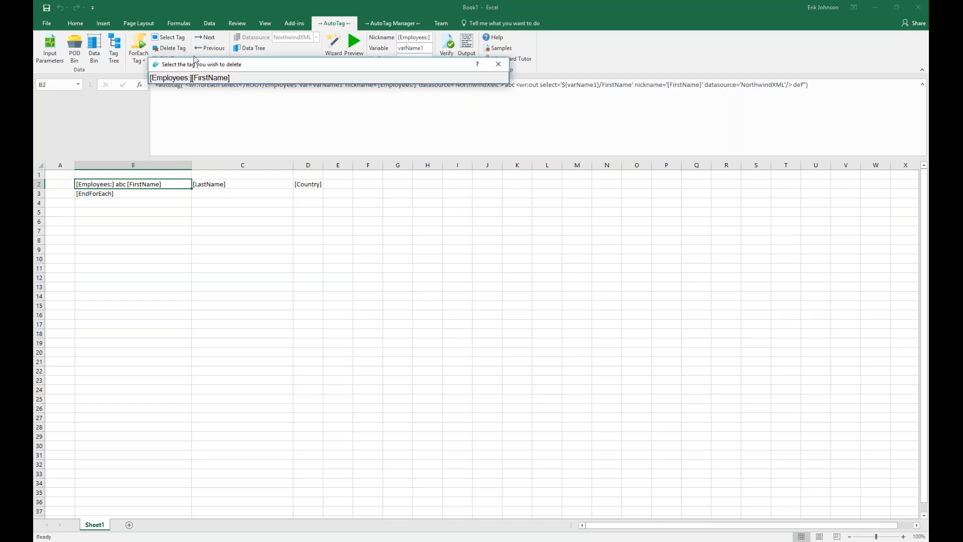
{"action": "left_click_drag", "start_coordinate": [292, 67], "coordinate": [299, 265]}
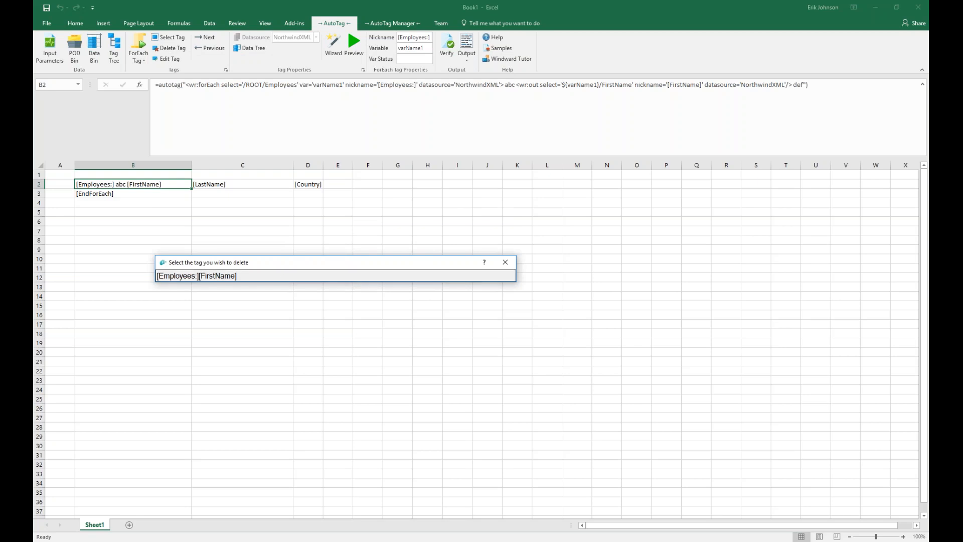
{"action": "left_click", "coordinate": [215, 276]}
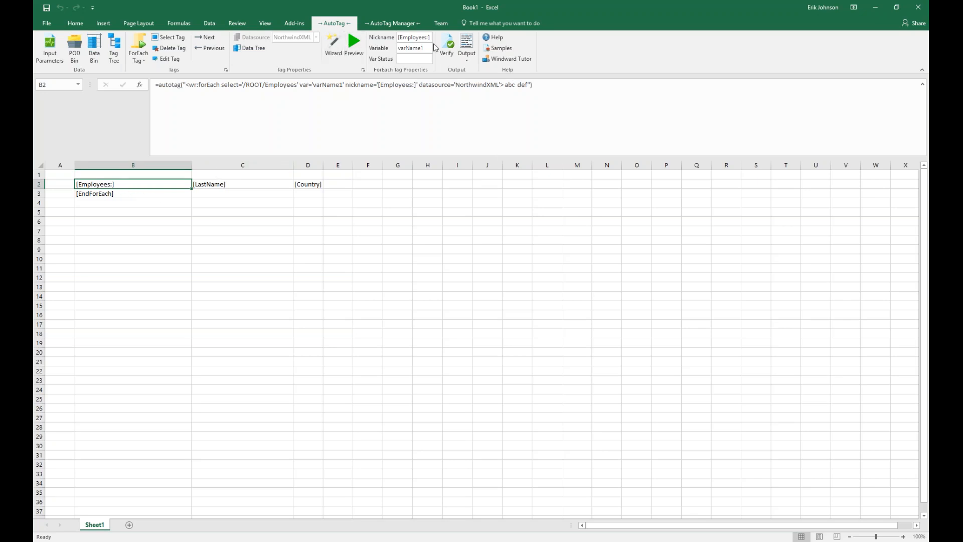
Save the template and generate the report output, checking it side by side with Book1 before closing the output workbook.
{"action": "left_click", "coordinate": [466, 45]}
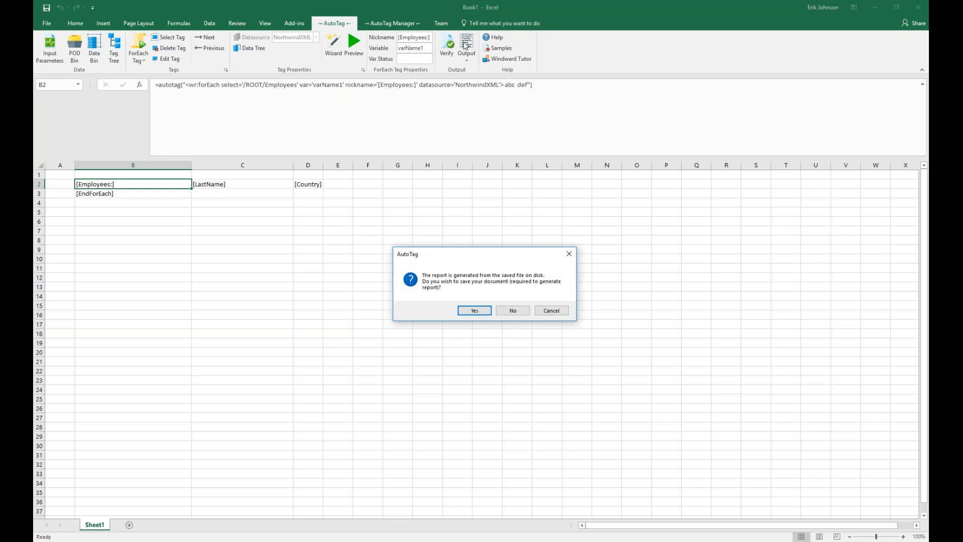
{"action": "left_click", "coordinate": [486, 311]}
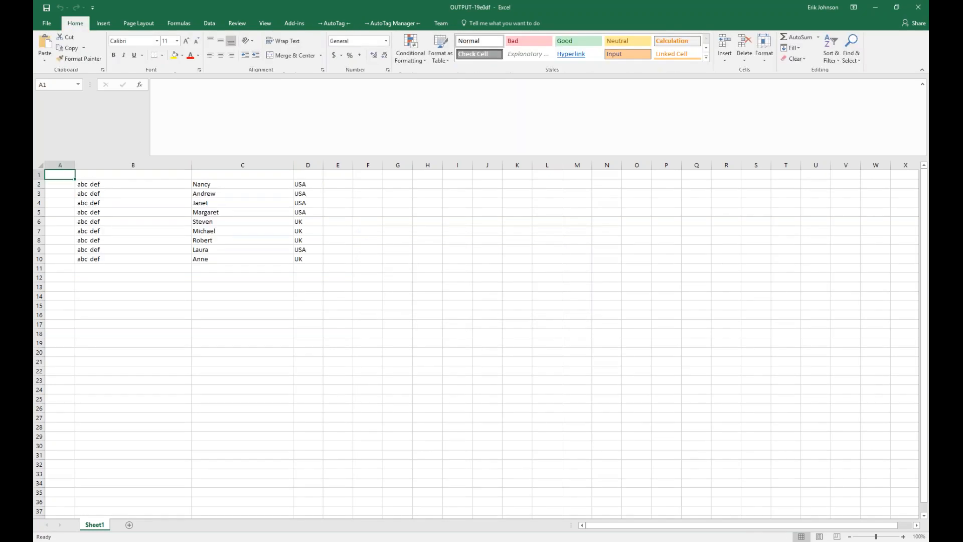
{"action": "key", "text": "super+Right"}
{"action": "key", "text": "Return"}
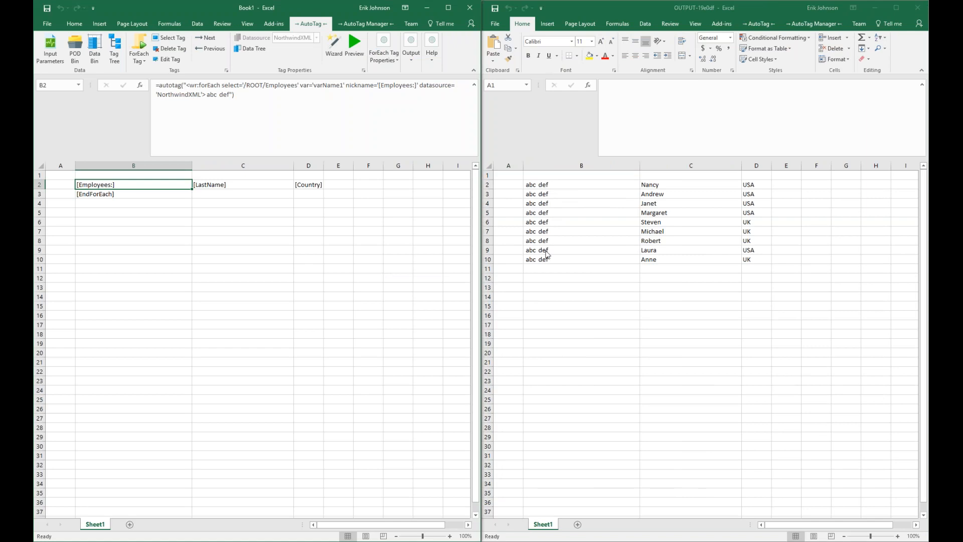
{"action": "left_click", "coordinate": [918, 7]}
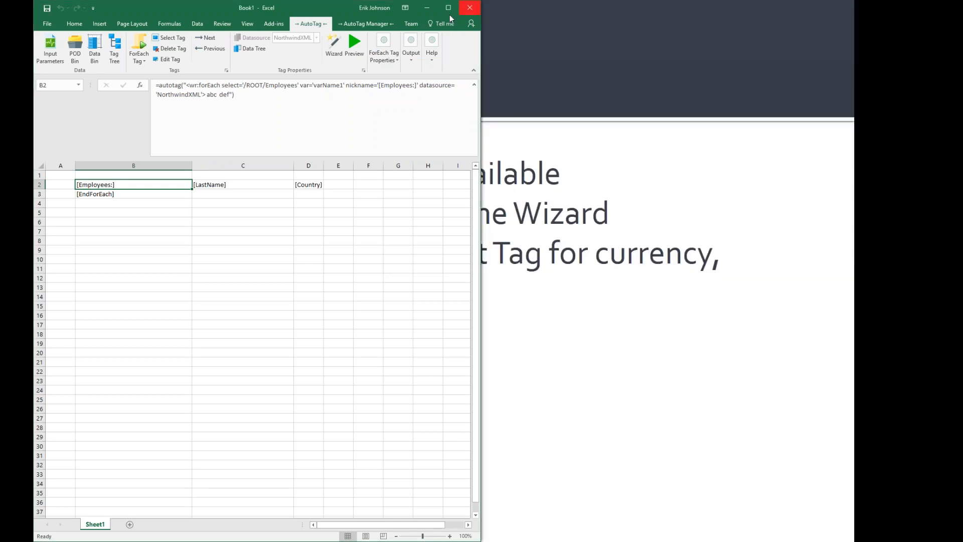